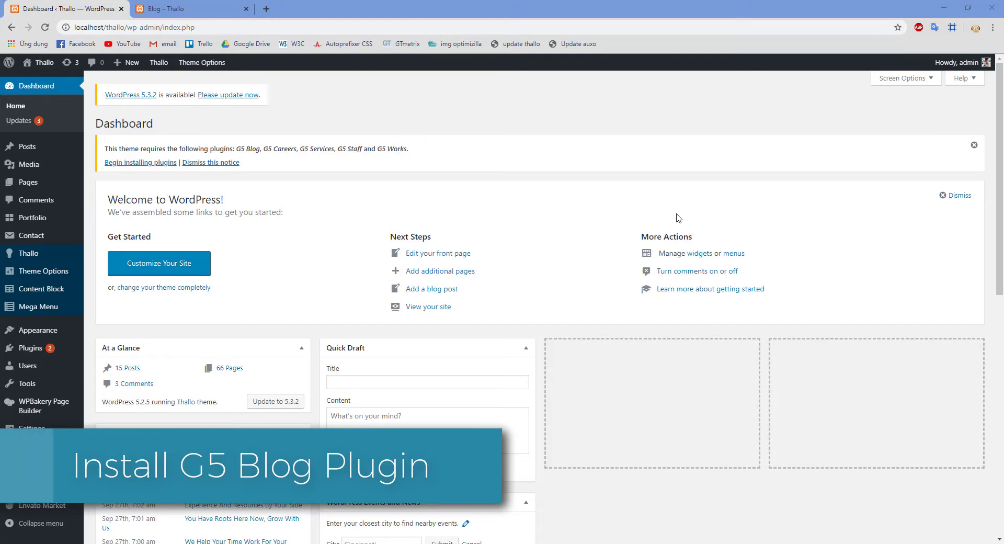
- Install the theme's required G5 Blog plugin and activate it from the installed plugins list
click(151, 162)
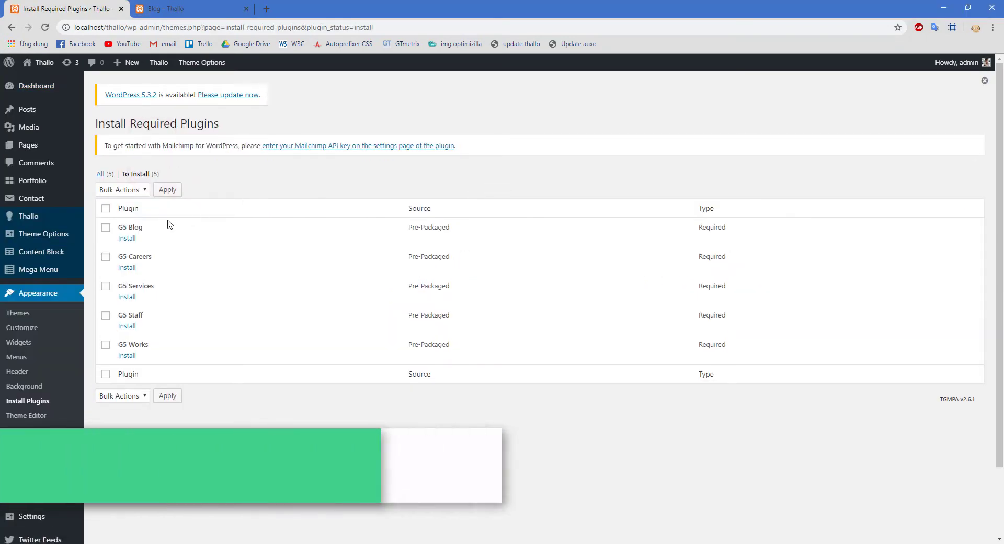
click(127, 238)
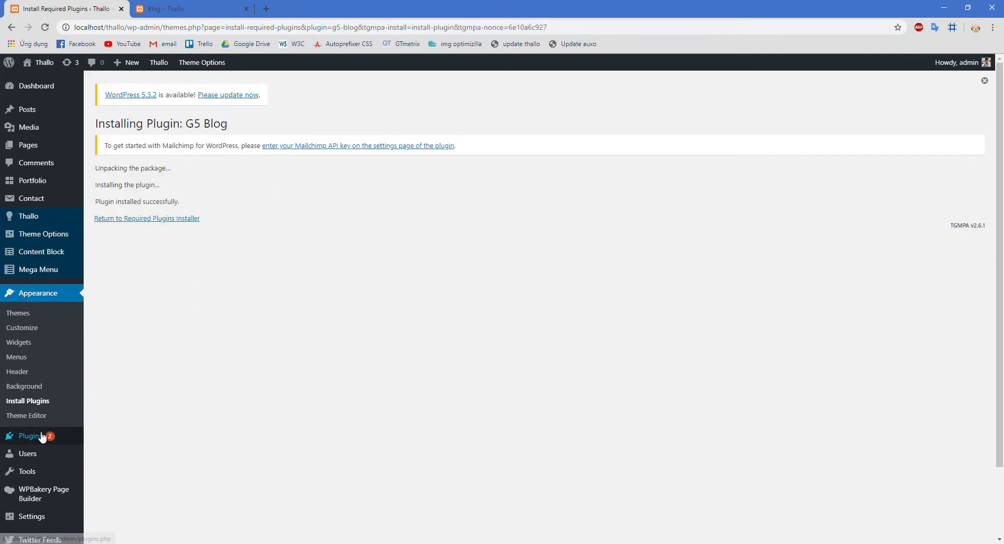
mouse_move(30, 435)
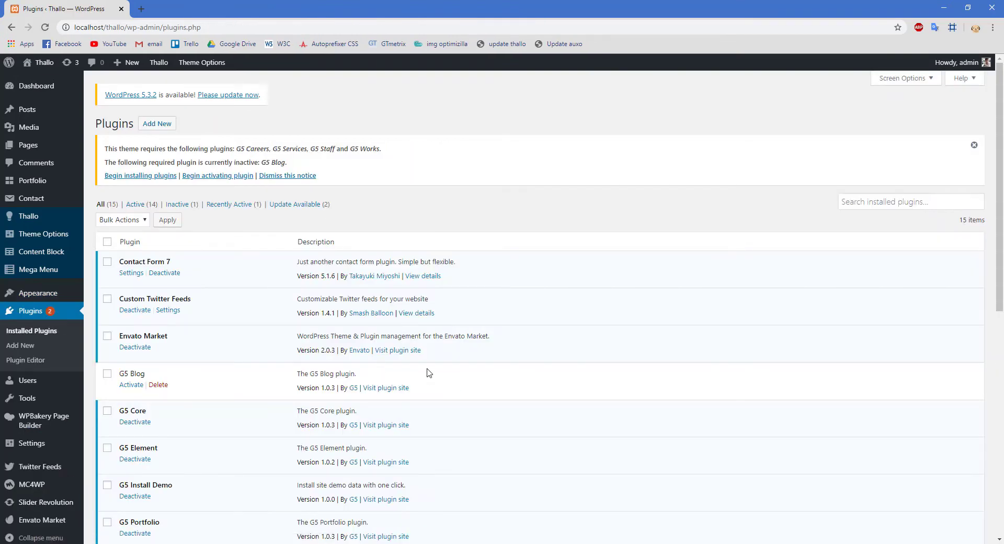
scroll(429, 372, down, 2)
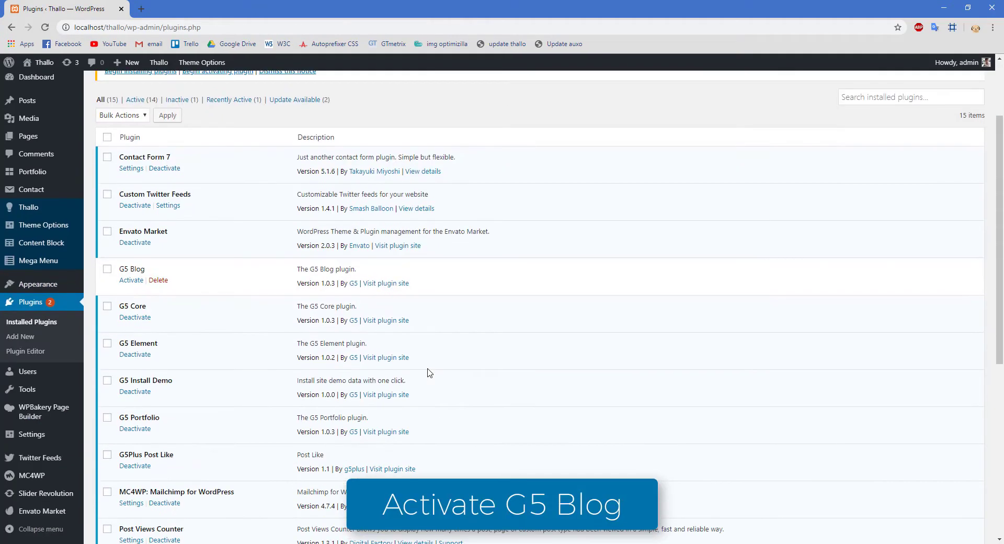
click(131, 279)
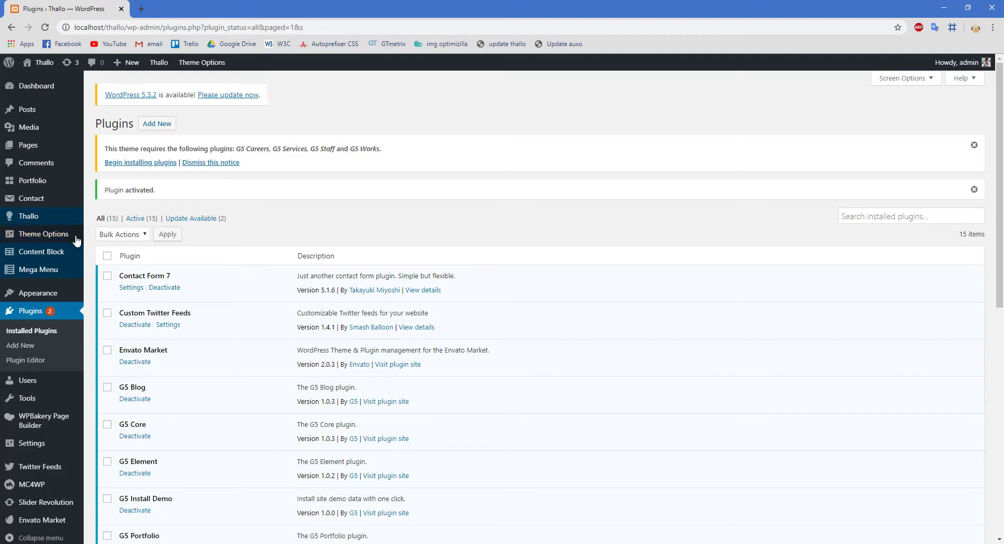
- In the theme's Blog options, enable the archive category filter, set its alignment to Center and save the options
mouse_move(71, 238)
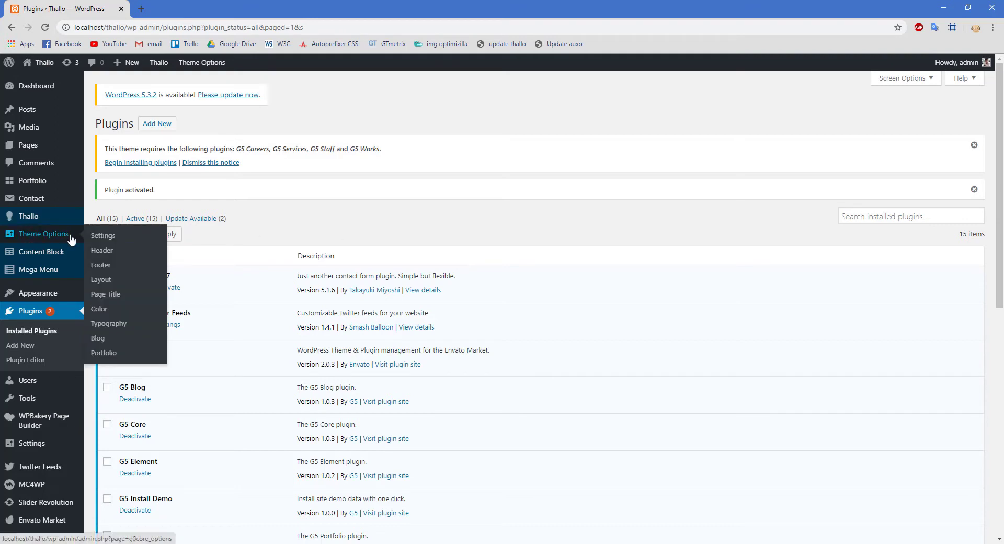
click(101, 339)
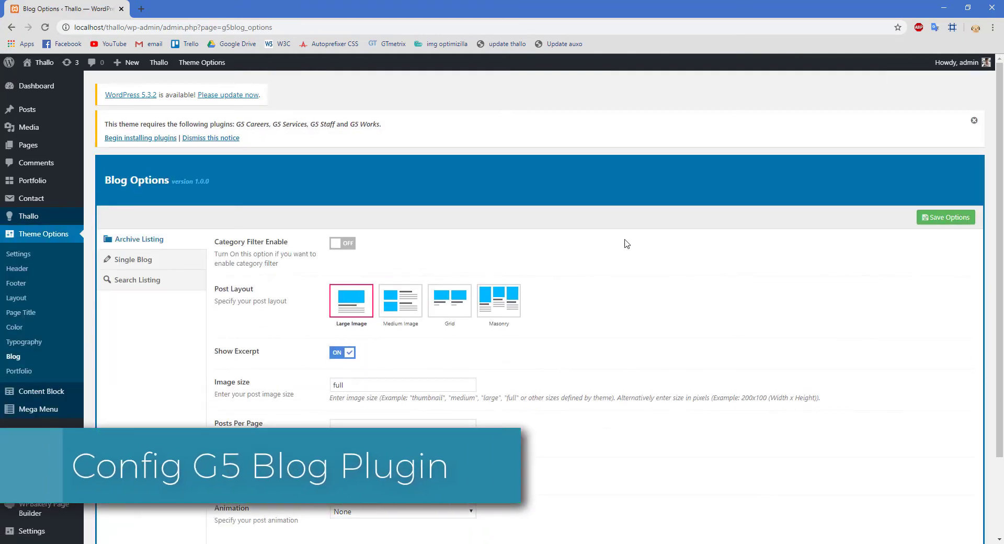
scroll(627, 243, down, 1)
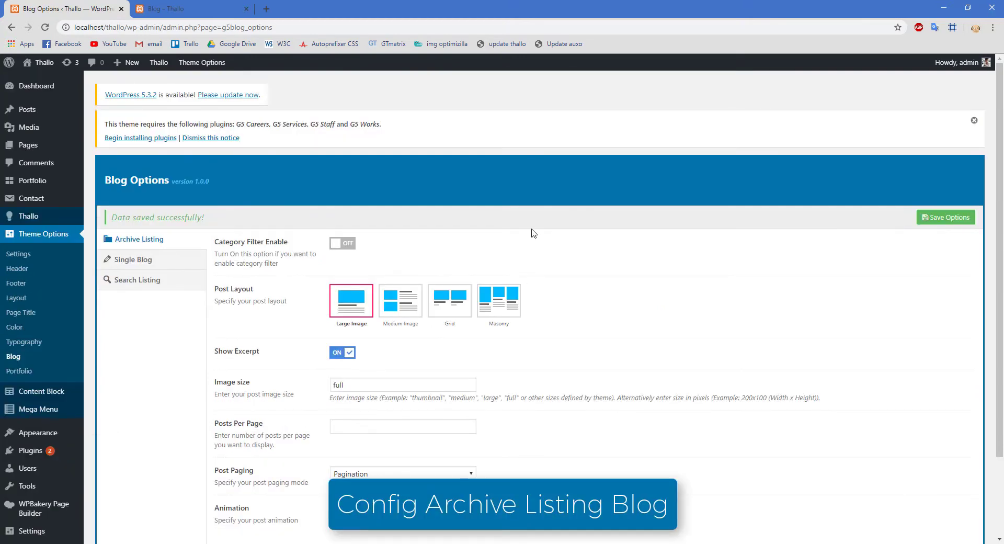
scroll(533, 232, down, 1)
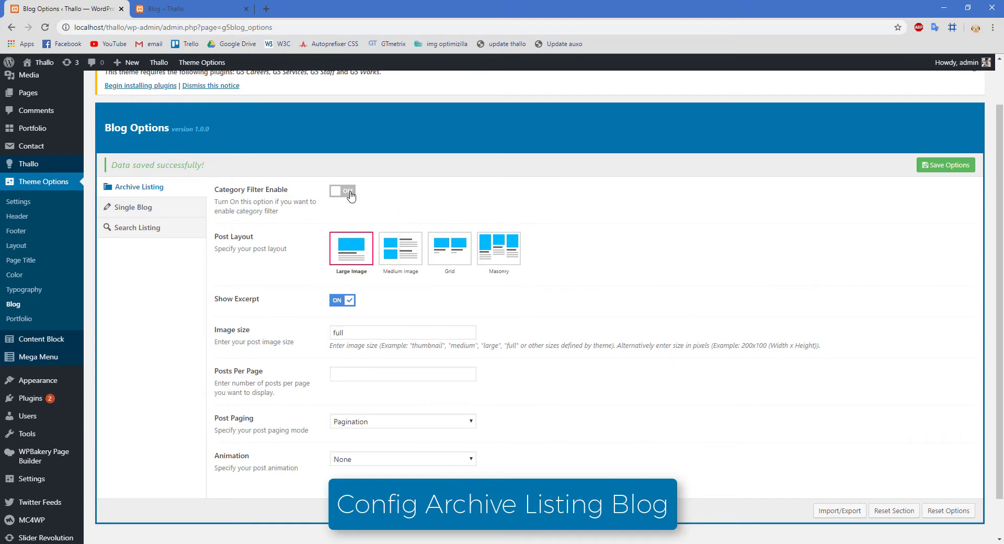
click(348, 191)
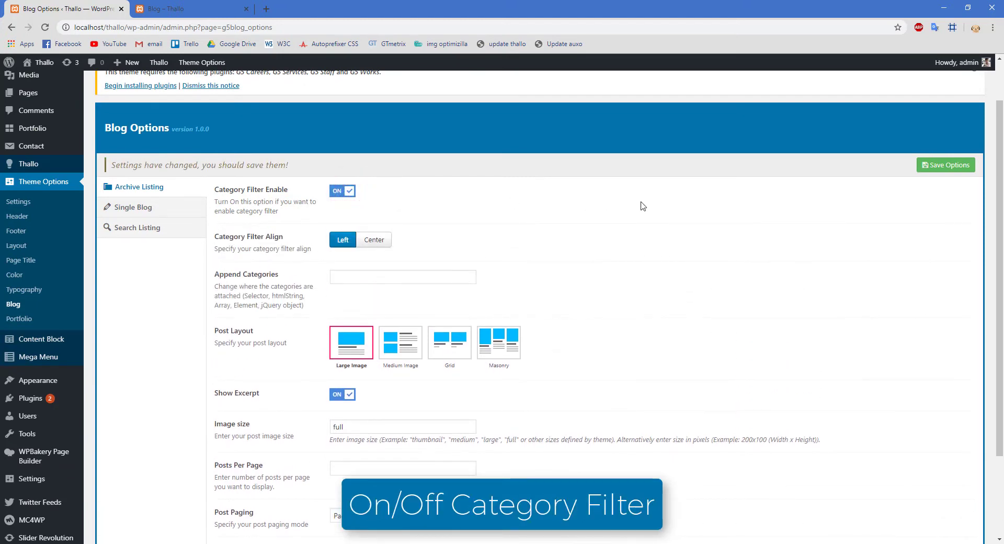
click(369, 242)
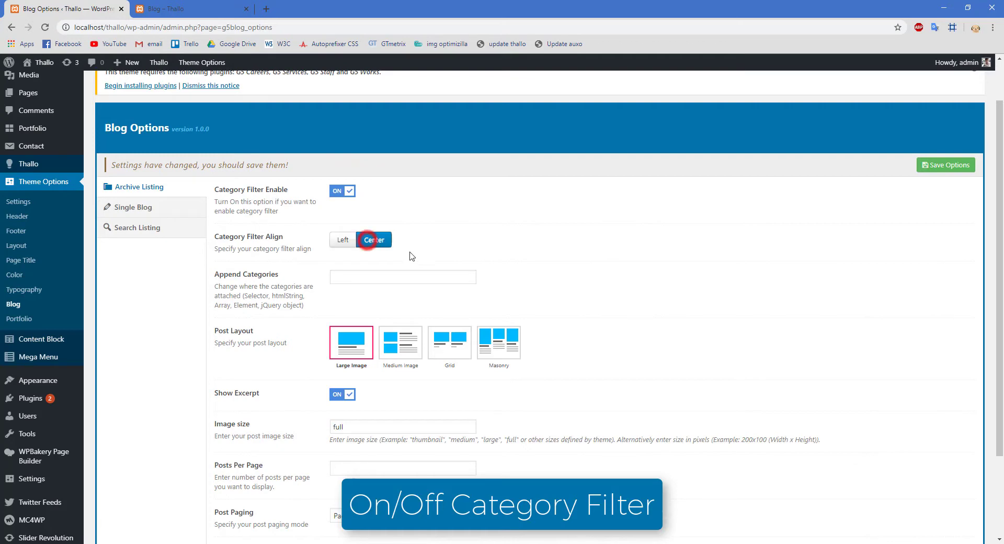
click(952, 167)
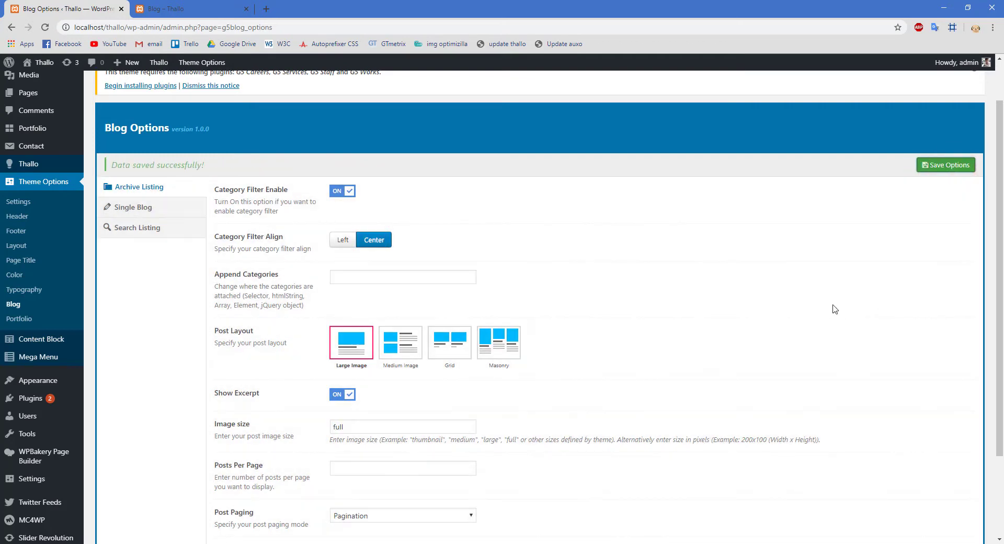
- Check the category filter above the posts on the live blog page, and return to the Blog options
click(213, 12)
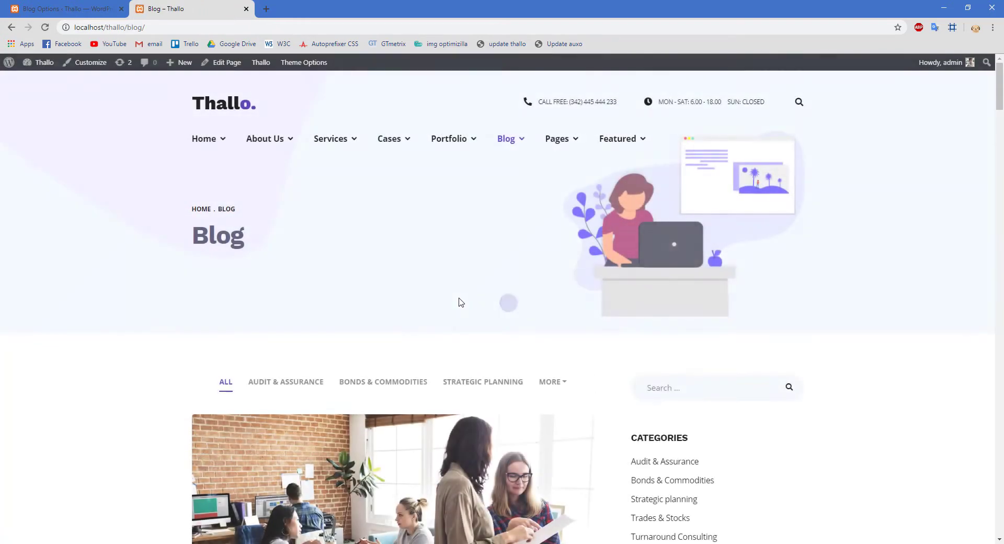
scroll(460, 301, down, 3)
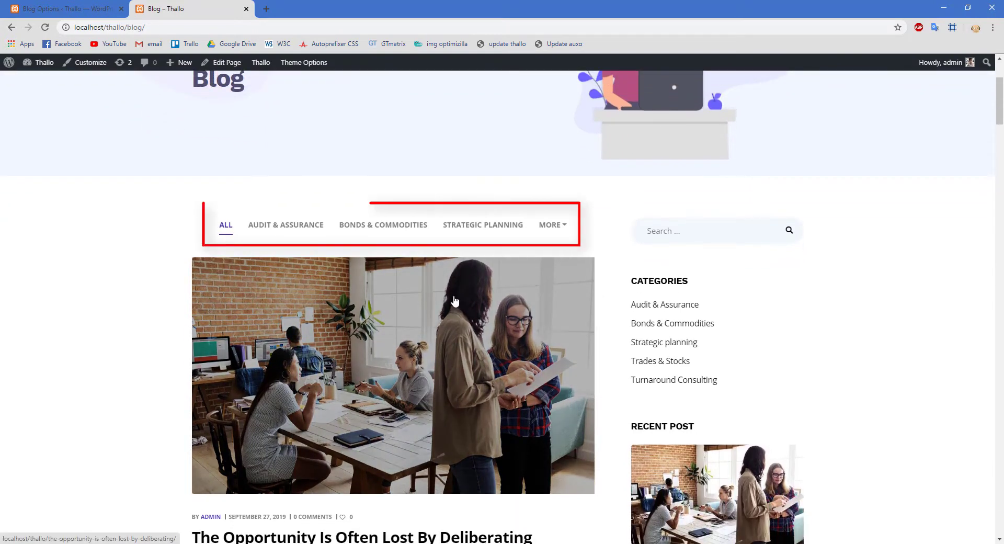
click(94, 4)
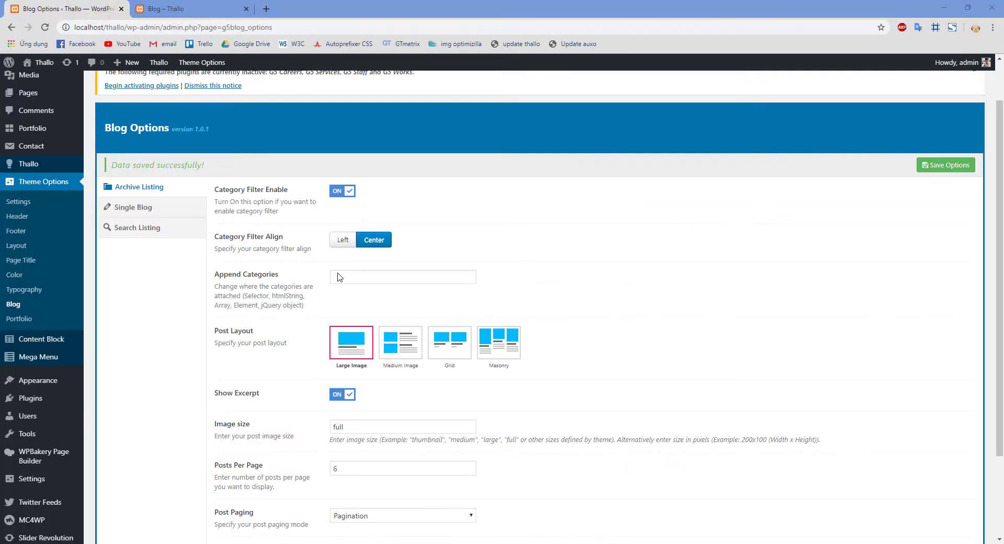
- Inspect the post listing's wrapper on the live blog page and select its class name g5blog__listing-wrap in the markup
click(337, 277)
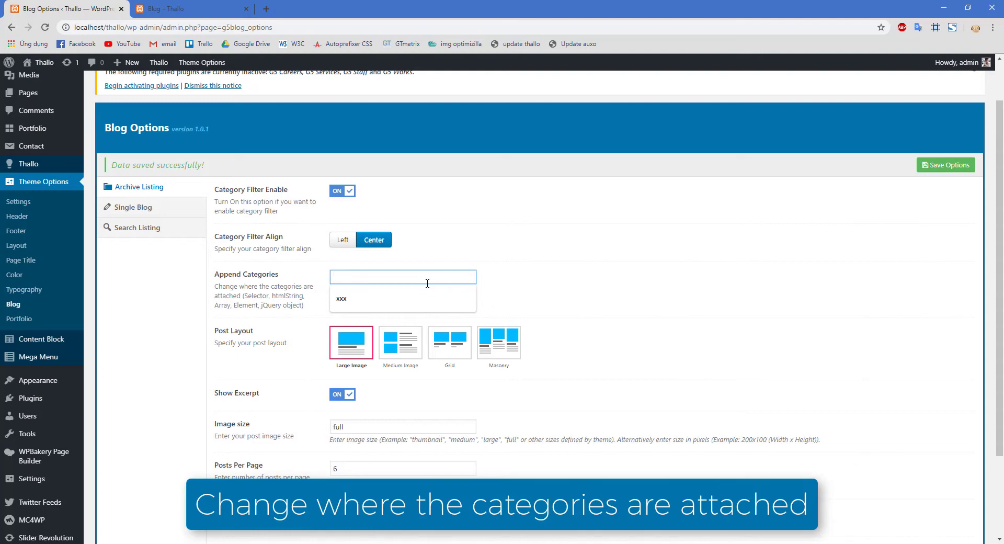
click(199, 9)
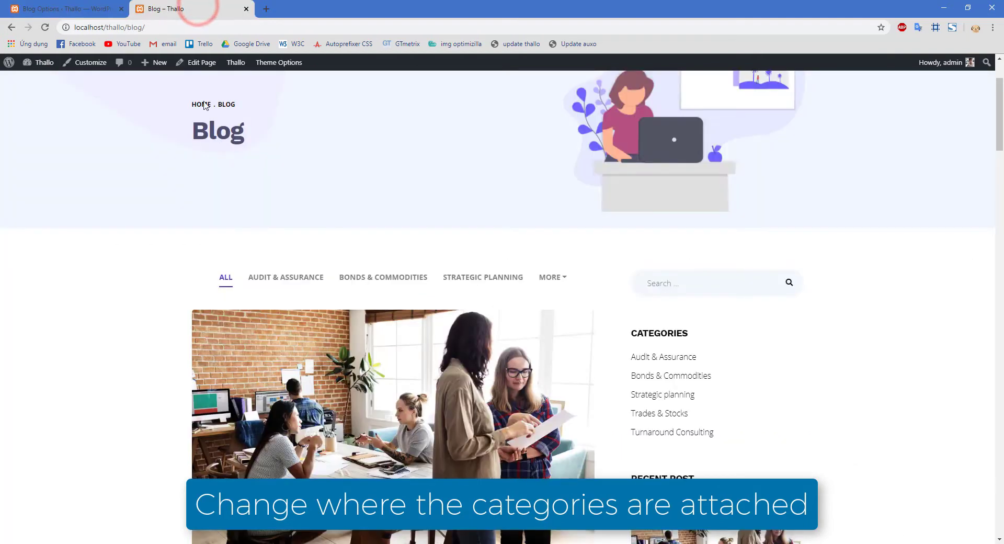
right_click(264, 302)
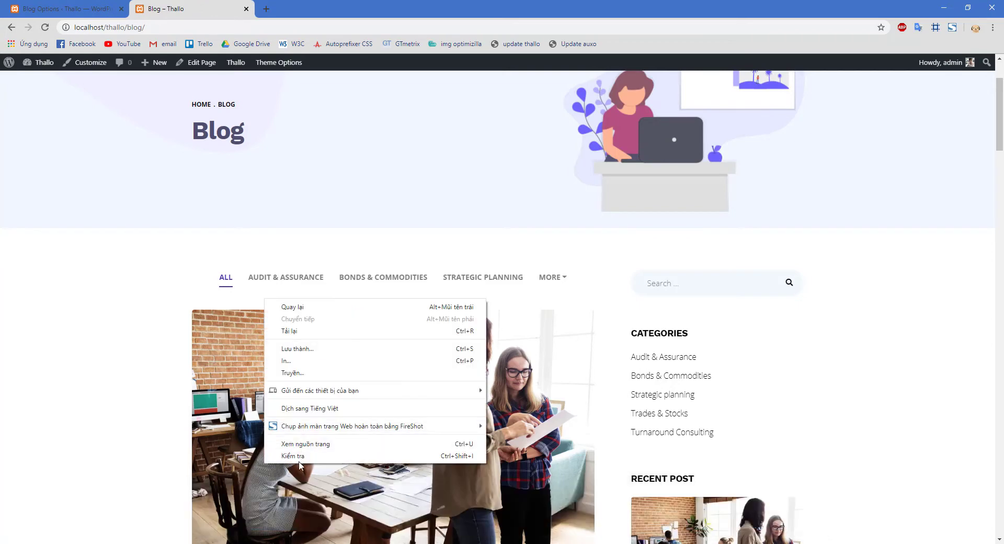
click(298, 458)
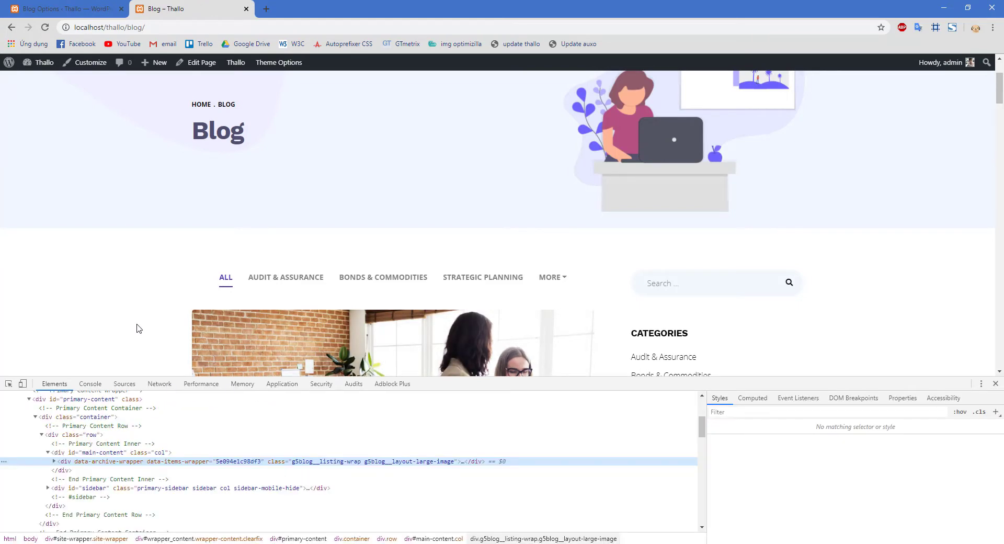
scroll(245, 323, down, 10)
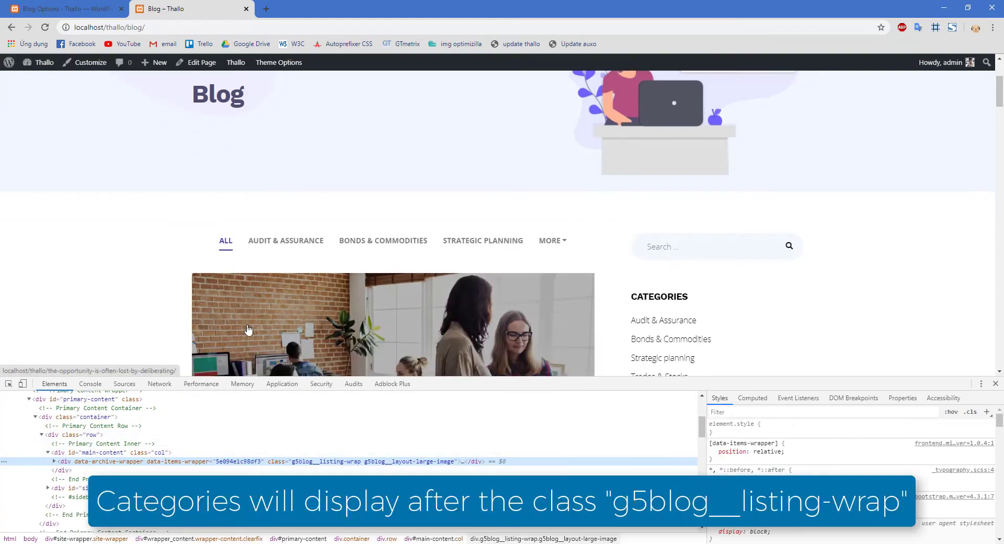
scroll(245, 323, down, 20)
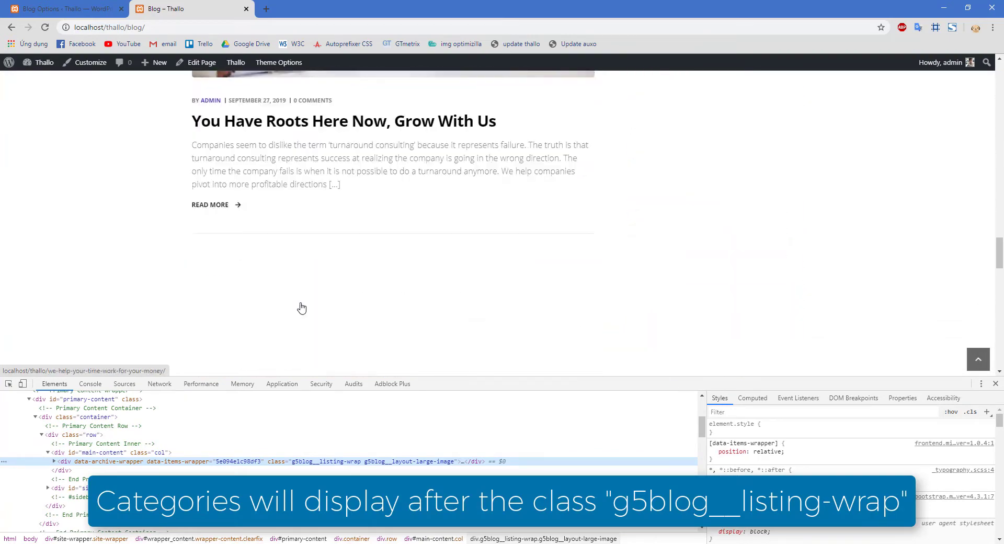
scroll(305, 307, down, 3)
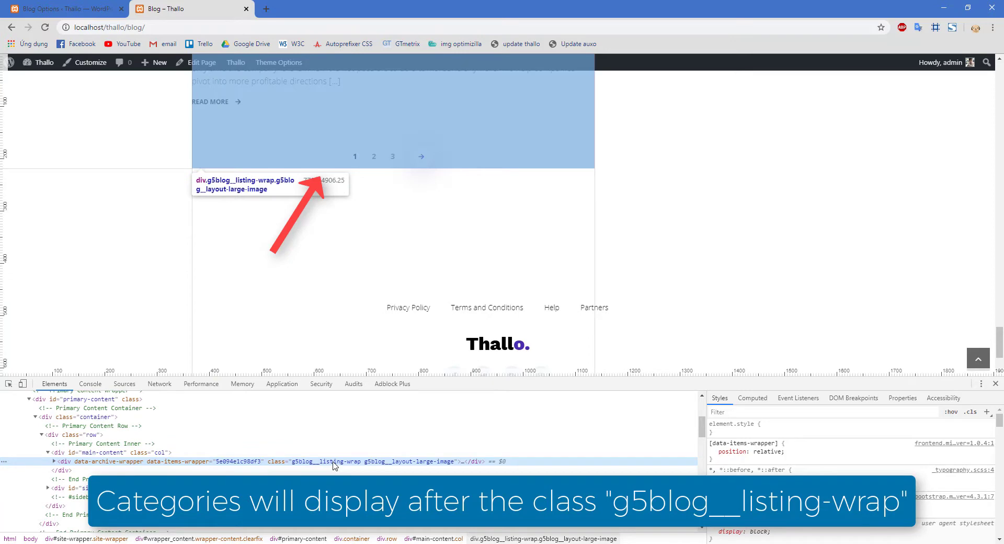
double_click(345, 463)
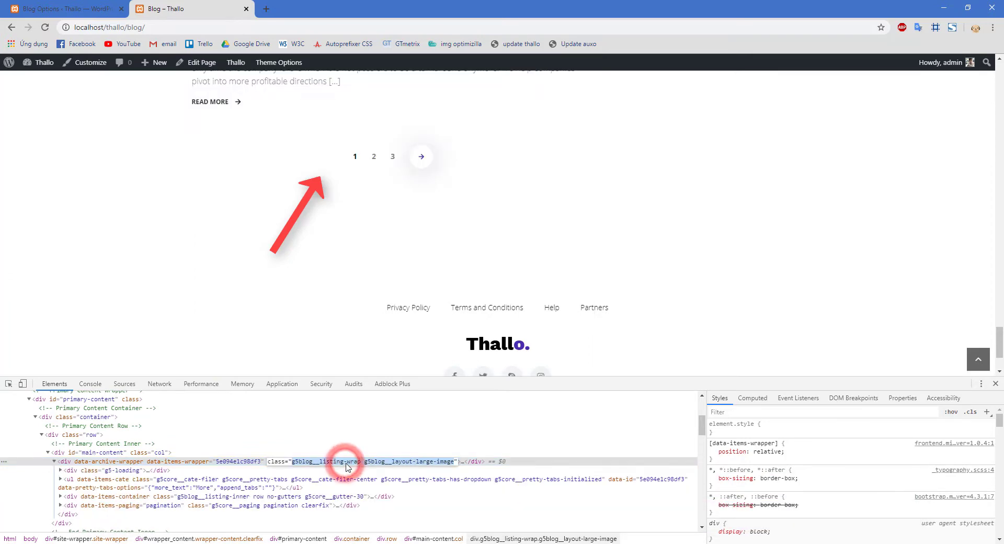
double_click(359, 461)
drag(303, 460, 292, 461)
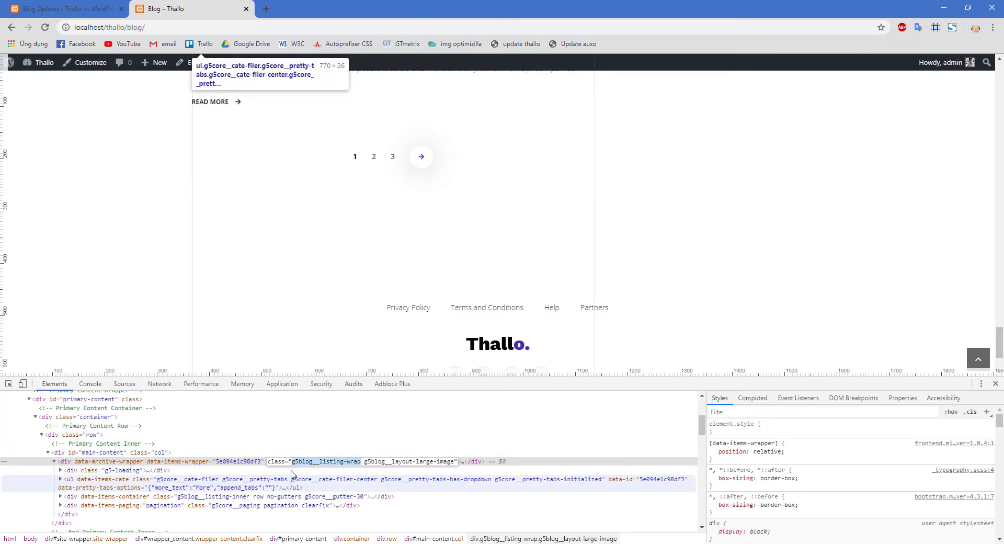
- Set Append Categories to .g5blog__listing-wrap in the Blog options and save
click(82, 7)
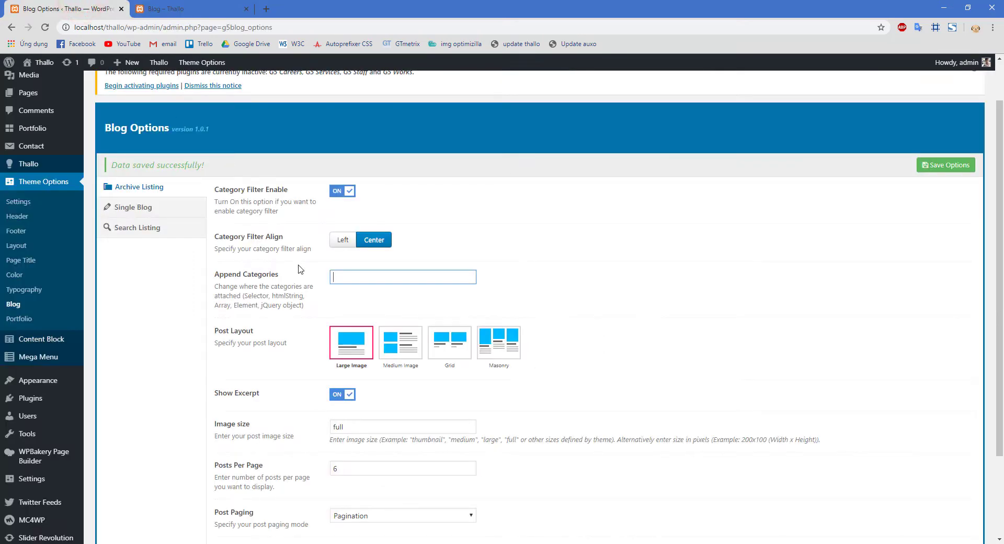
click(945, 167)
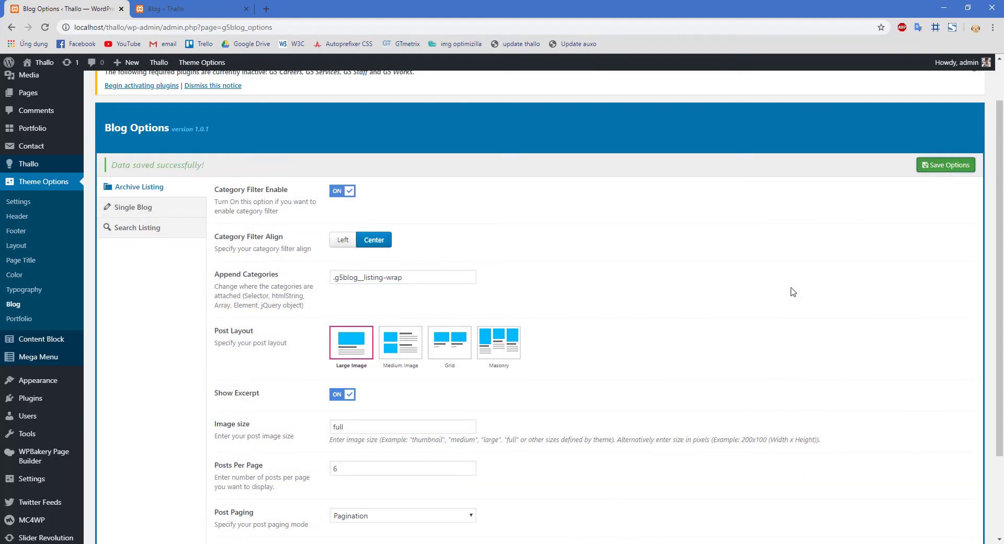
- Close the page inspector and reload the live blog page to check where the category filter is attached
click(184, 7)
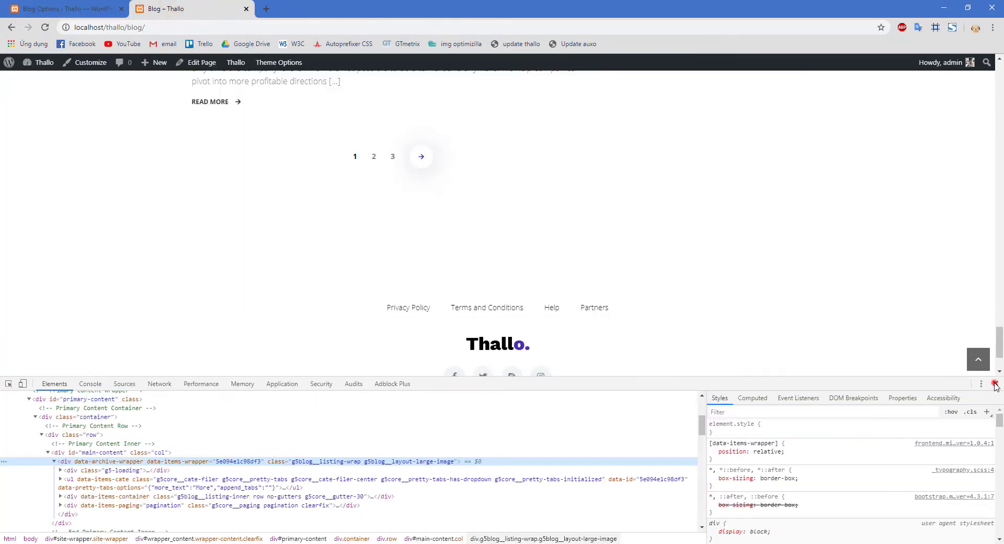
click(995, 385)
key(F5)
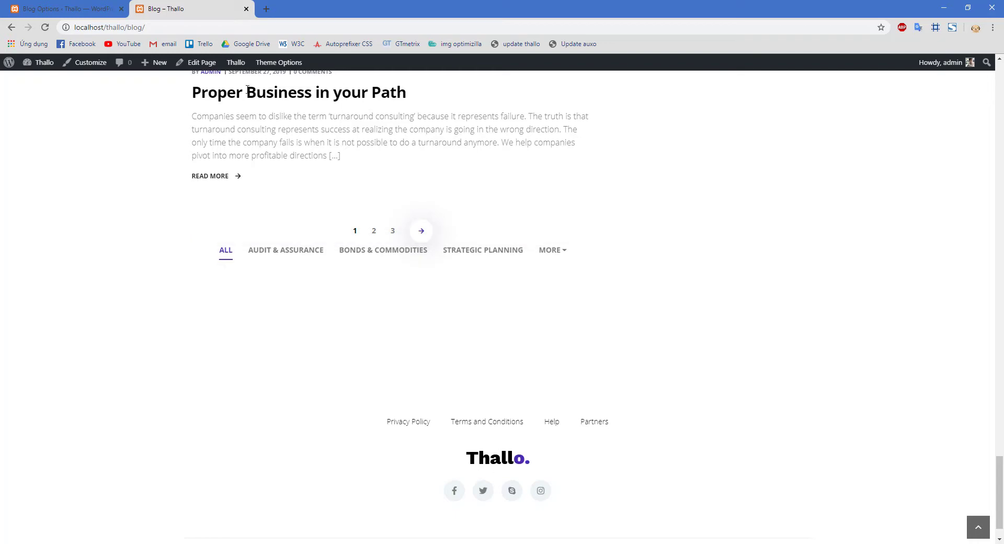
- Clear the Append Categories value in the Blog options
click(87, 7)
click(419, 274)
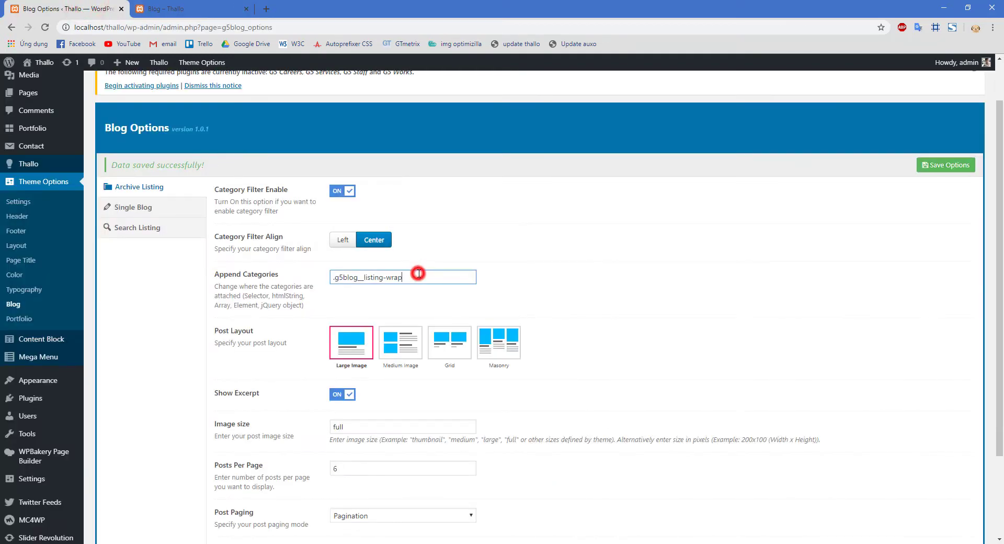
triple_click(419, 274)
key(BackSpace)
click(534, 292)
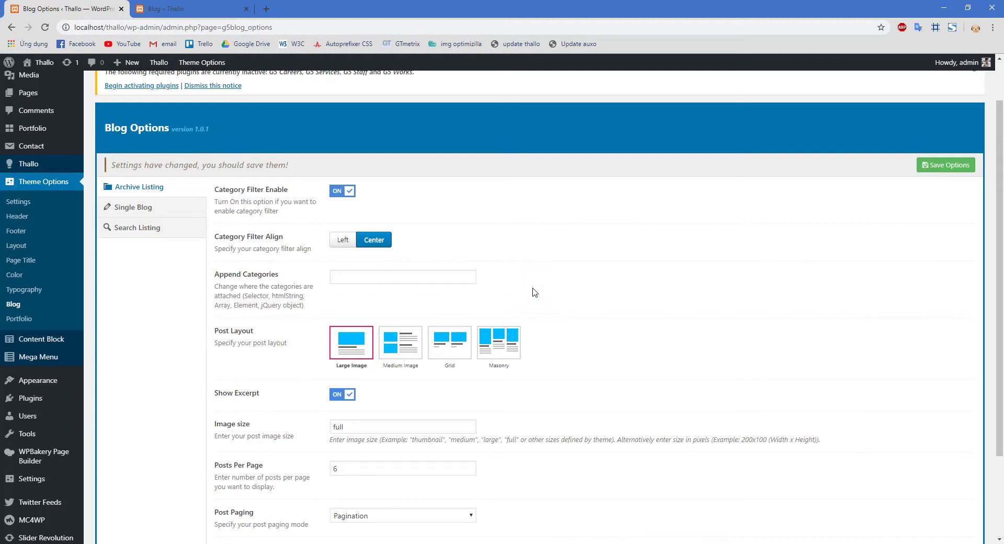
- Set the archive post layout to Medium Image with an image ratio of 300 by 300
scroll(528, 261, down, 1)
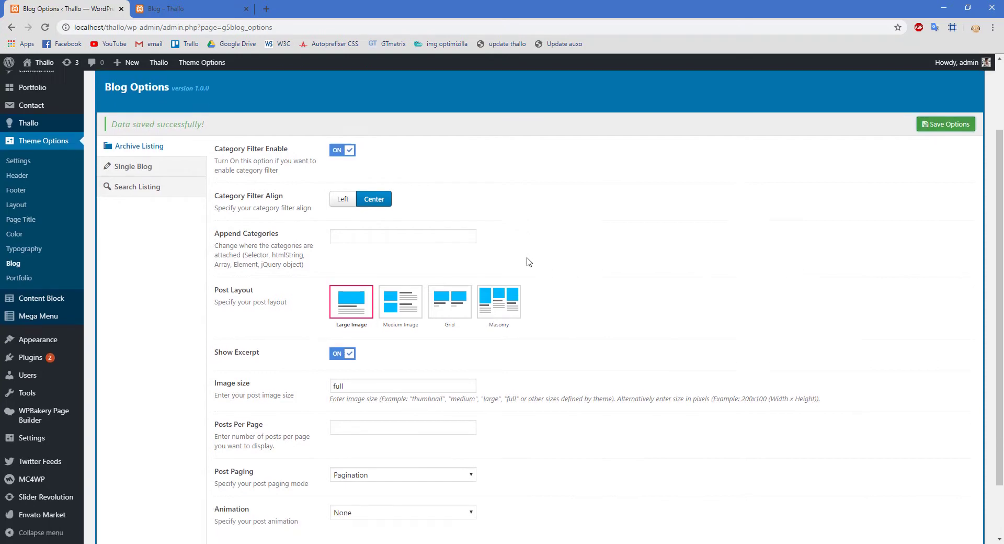
scroll(528, 260, down, 1)
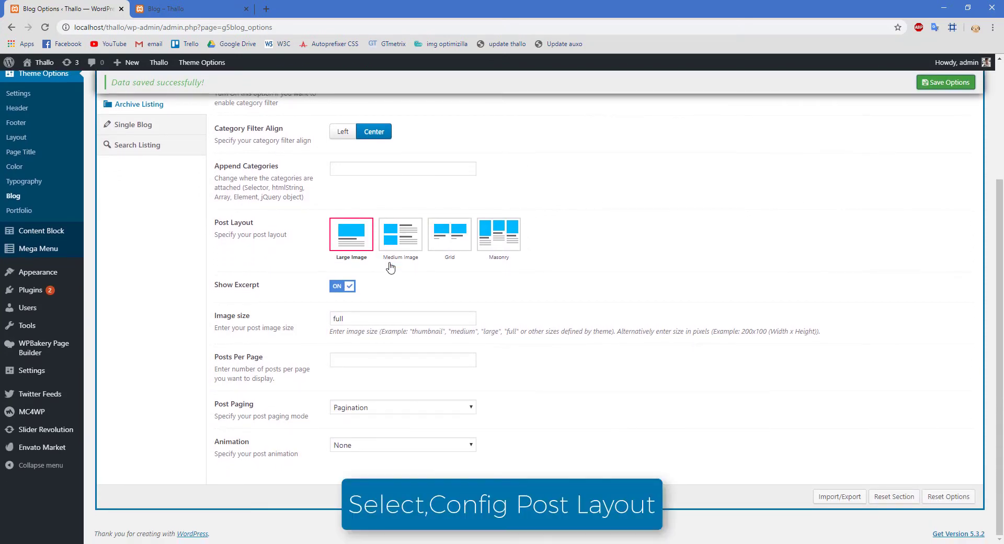
click(396, 244)
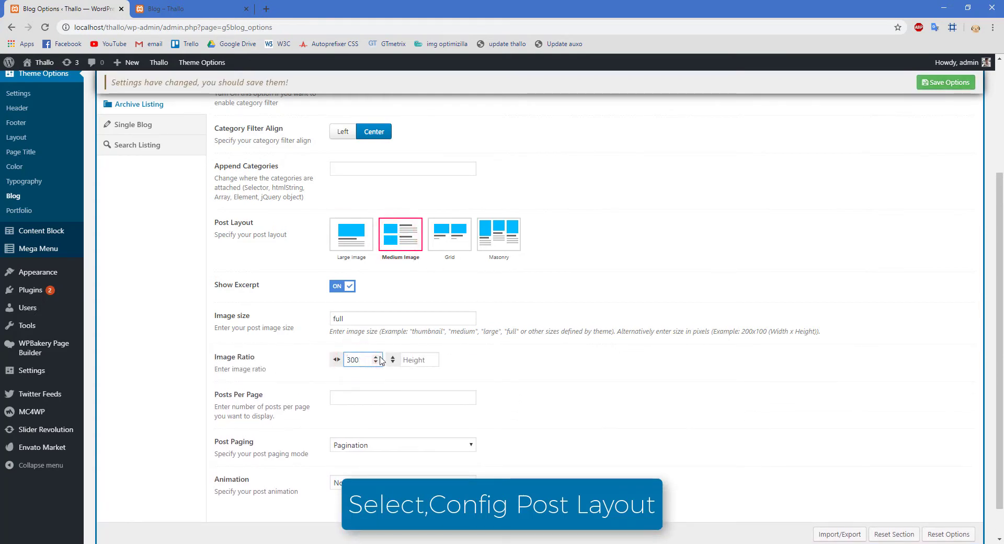
click(415, 360)
text(300)
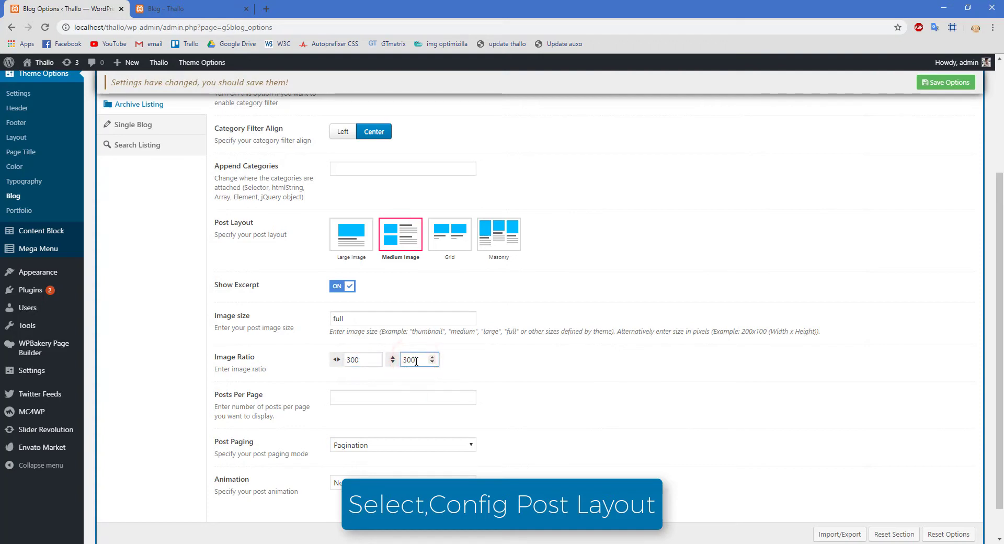
- Set the archive listing to 6 posts per page and save the Blog options
click(375, 395)
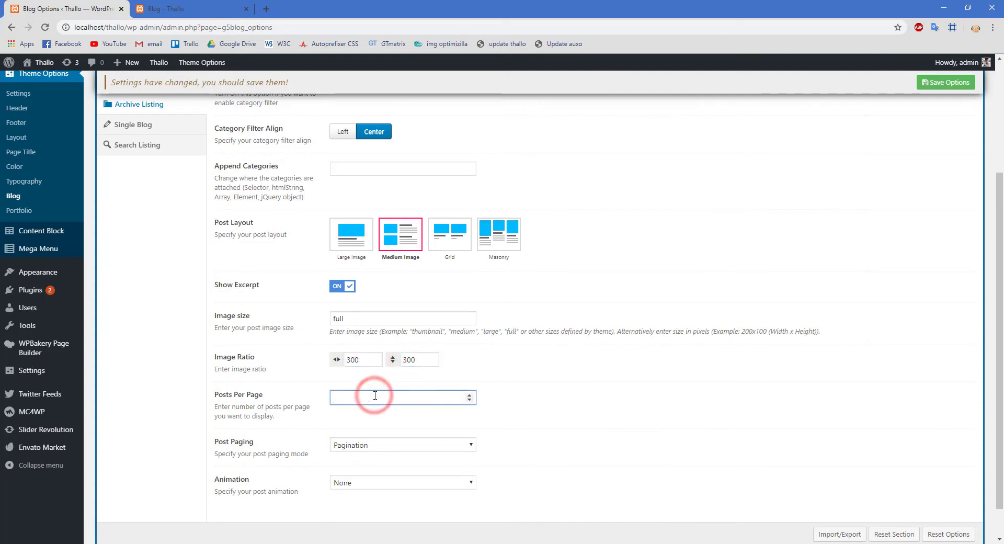
text(6)
click(945, 84)
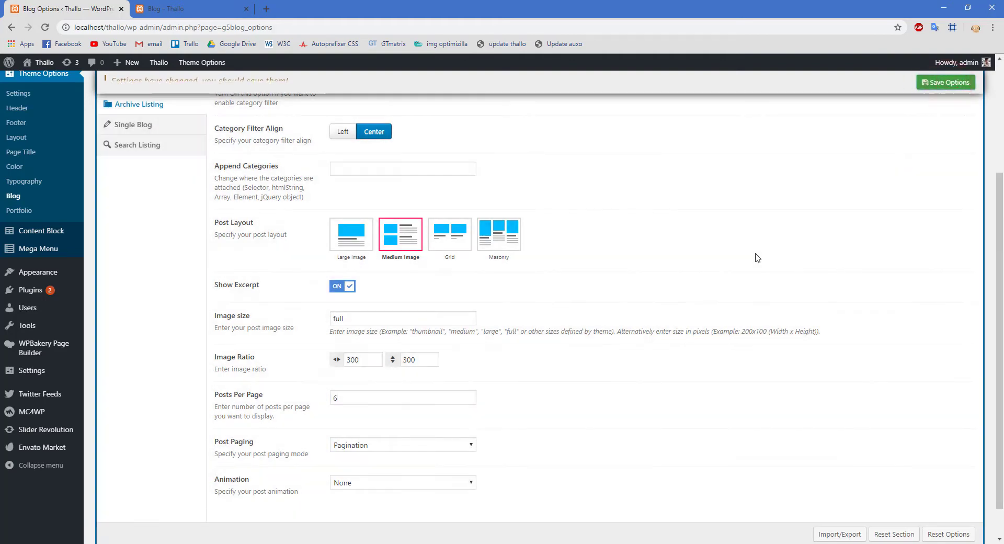
- Reload the live blog page and check the Medium Image layout and image ratio of the posts
click(173, 9)
key(F5)
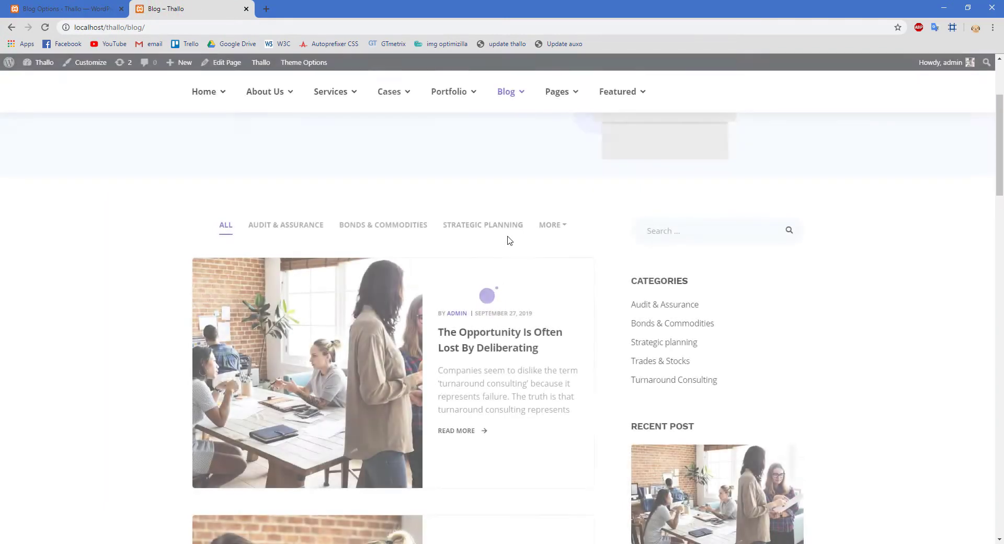
scroll(510, 240, down, 1)
scroll(510, 240, down, 7)
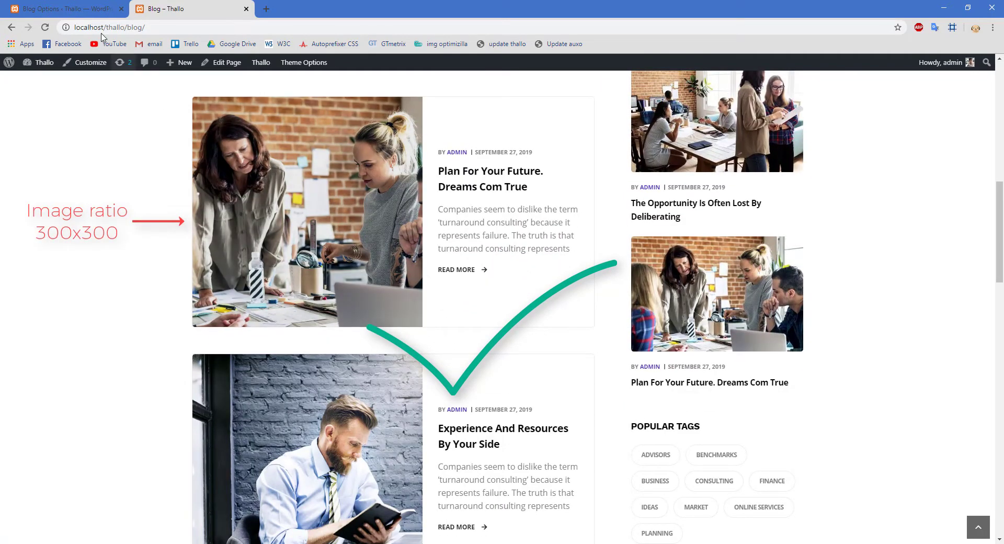
- Change the archive post layout to Grid with a 20px post columns gutter in the Blog options and save
click(85, 7)
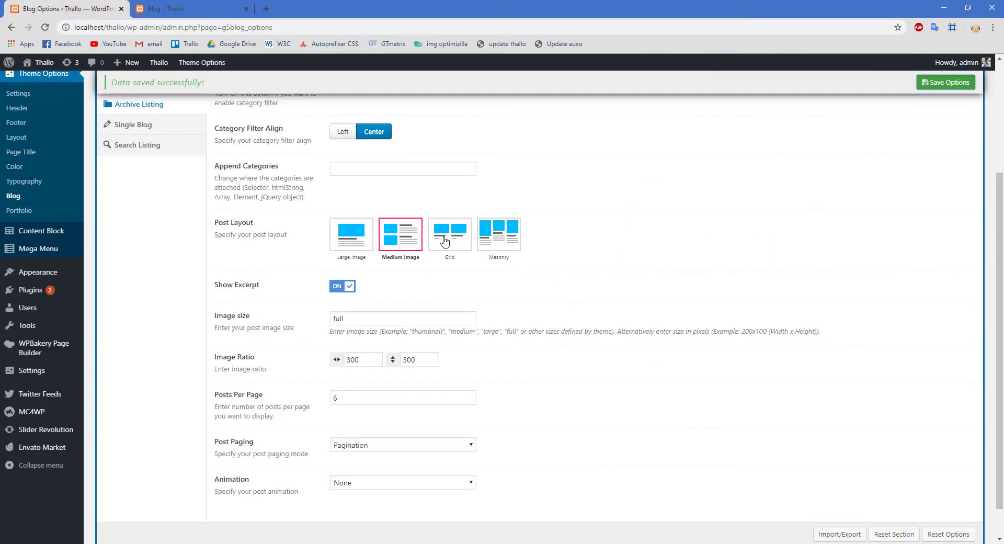
click(444, 241)
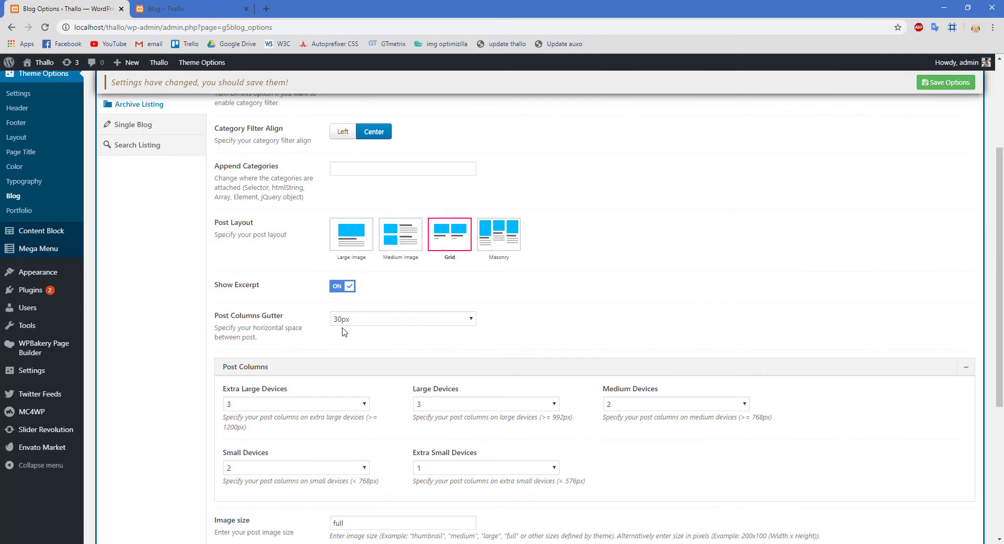
click(339, 320)
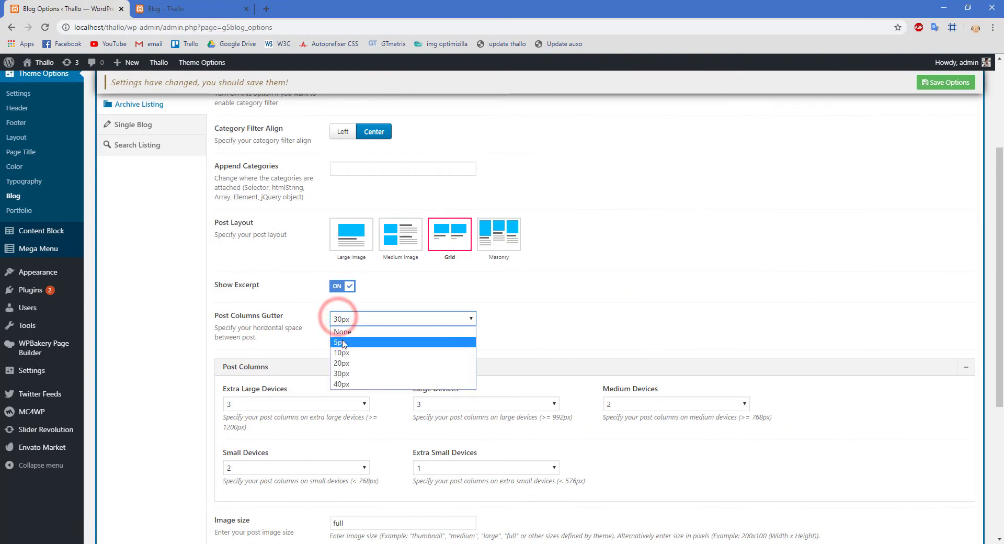
click(344, 363)
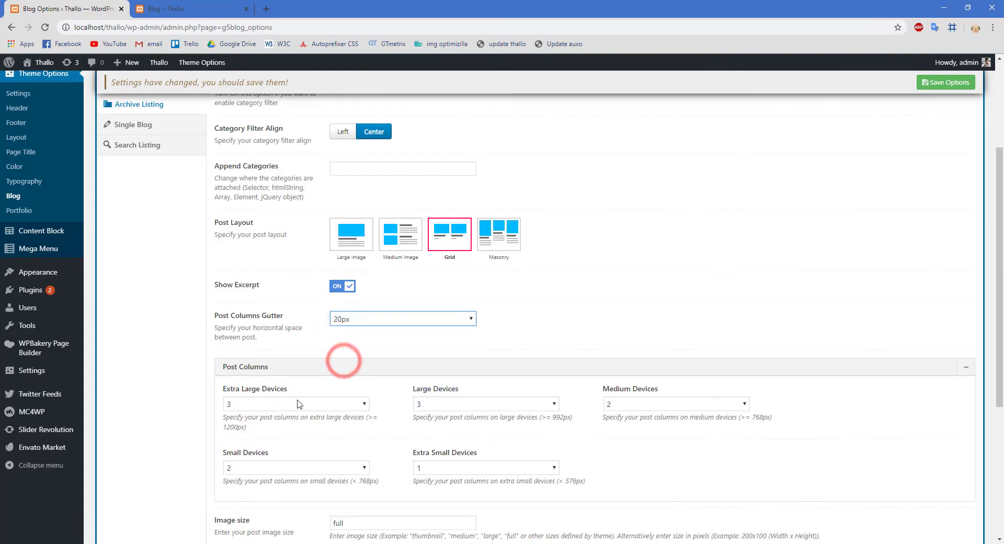
scroll(413, 403, down, 2)
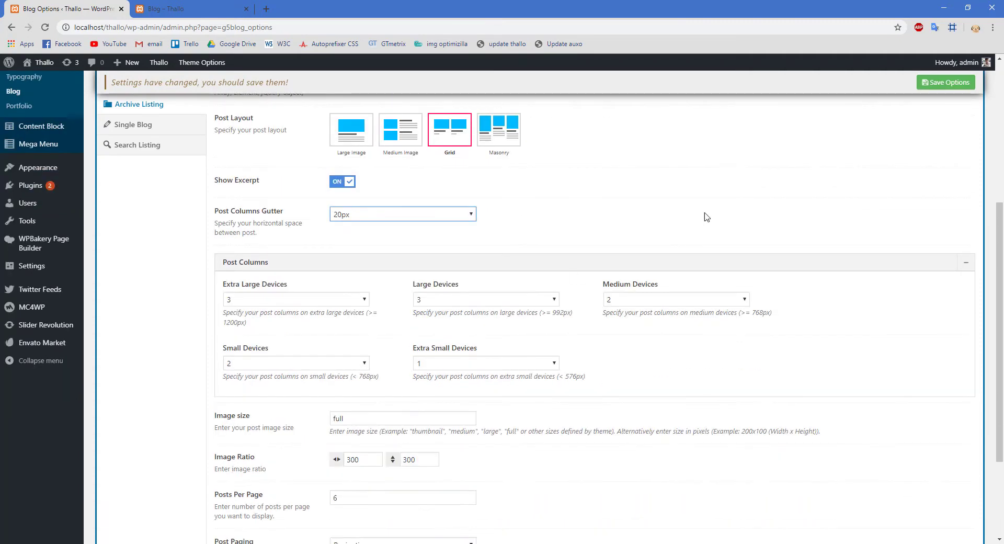
click(960, 83)
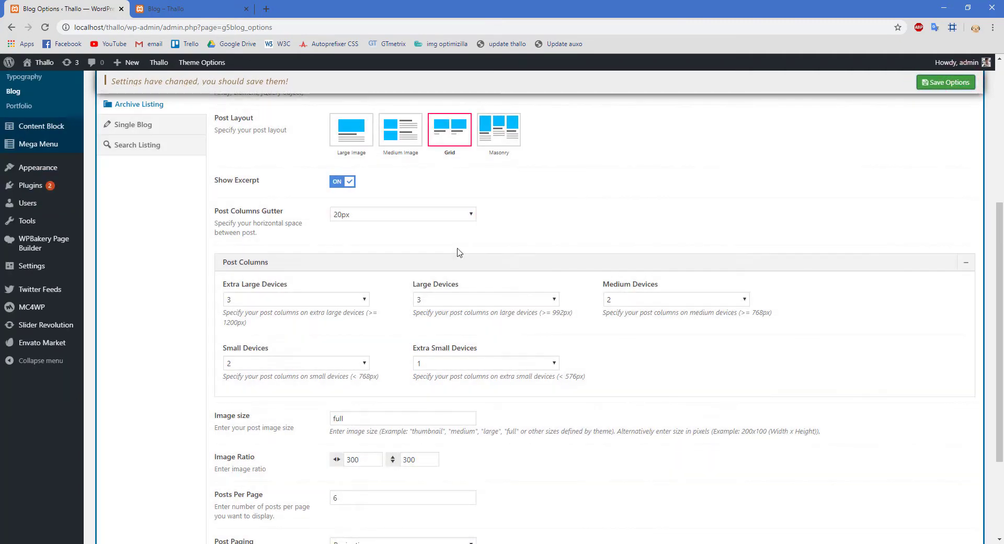
- Reload the live blog page and check how the posts appear in the grid layout
click(183, 7)
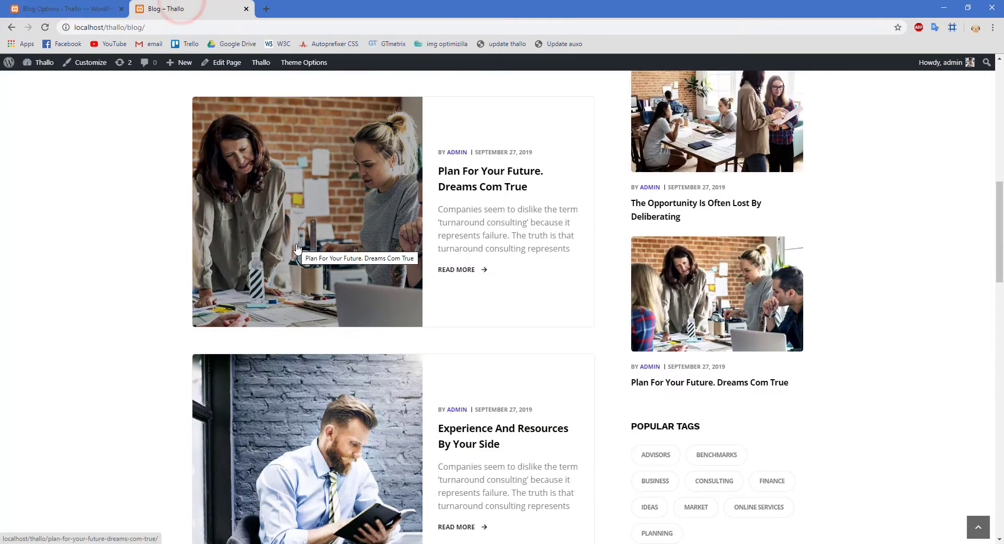
click(297, 248)
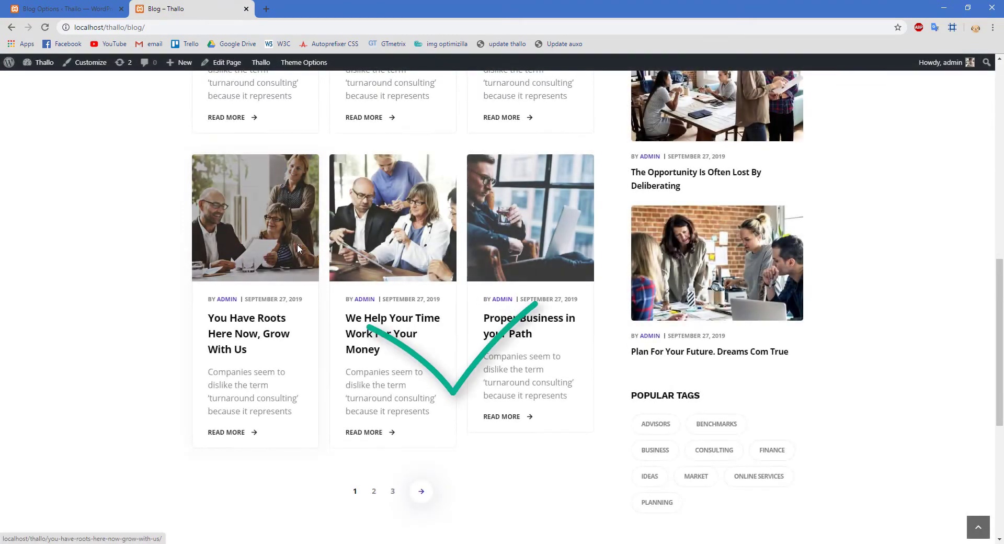
scroll(298, 248, up, 7)
scroll(298, 248, up, 2)
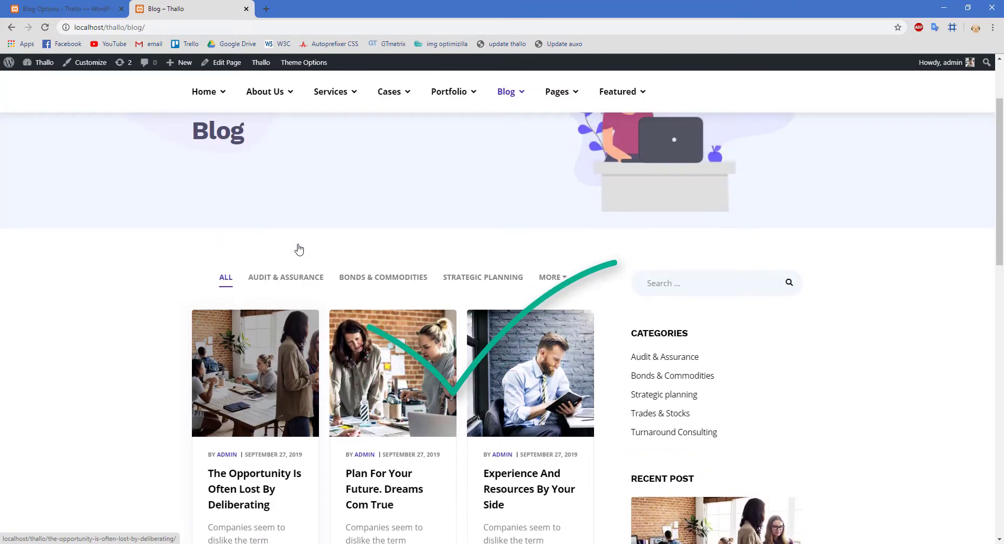
scroll(298, 248, down, 1)
- Switch the archive post layout to Masonry in the Blog options and save
click(78, 8)
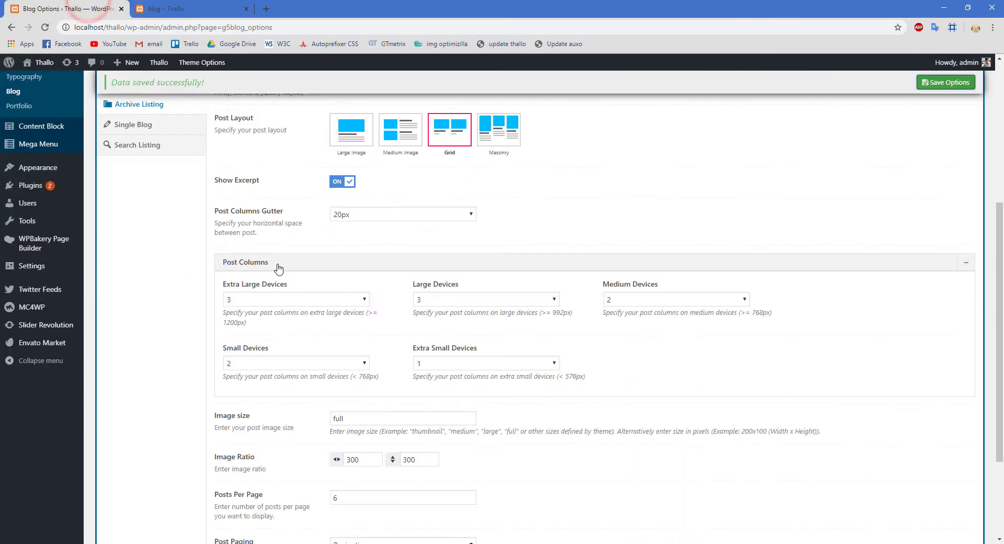
click(498, 137)
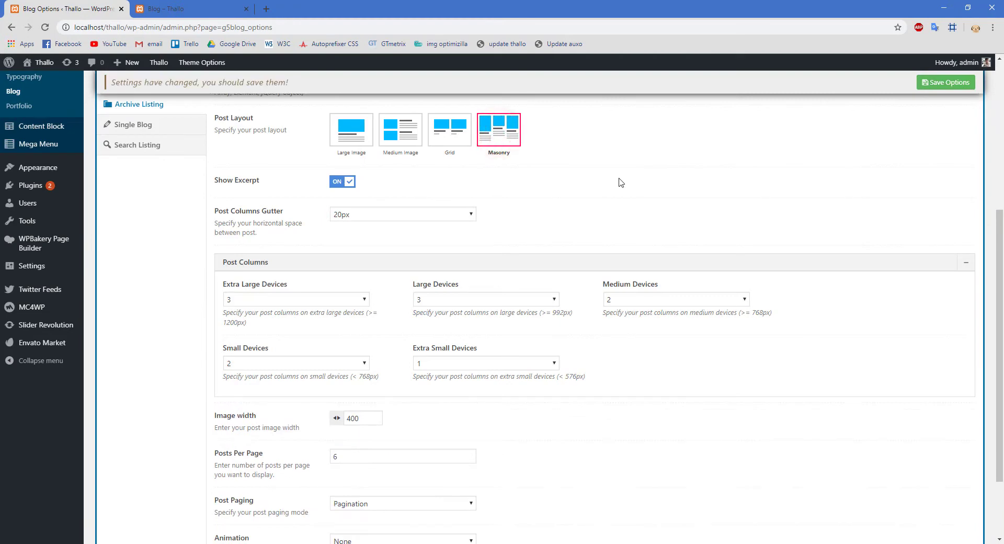
scroll(621, 184, down, 1)
click(941, 83)
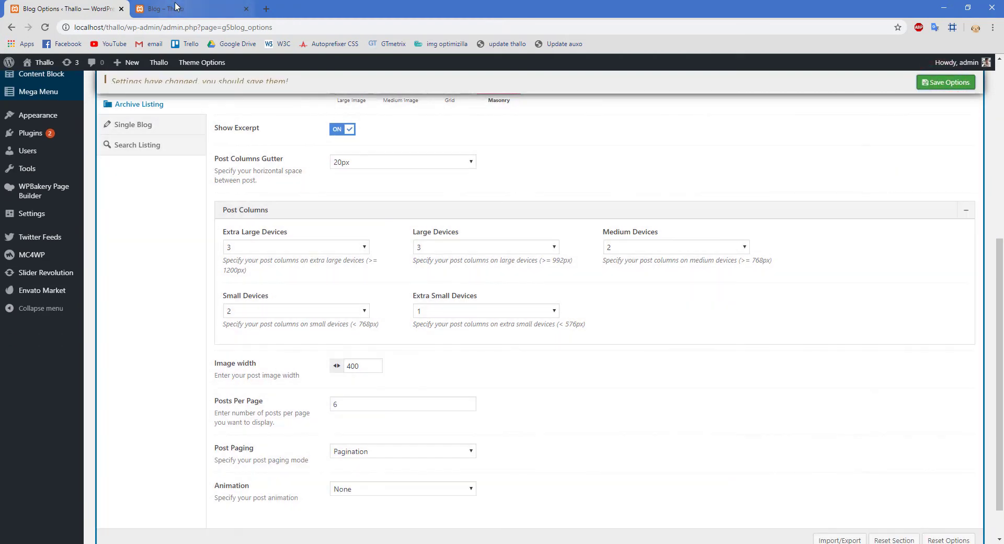
- Reload the live blog page and check the masonry arrangement of the posts
click(176, 8)
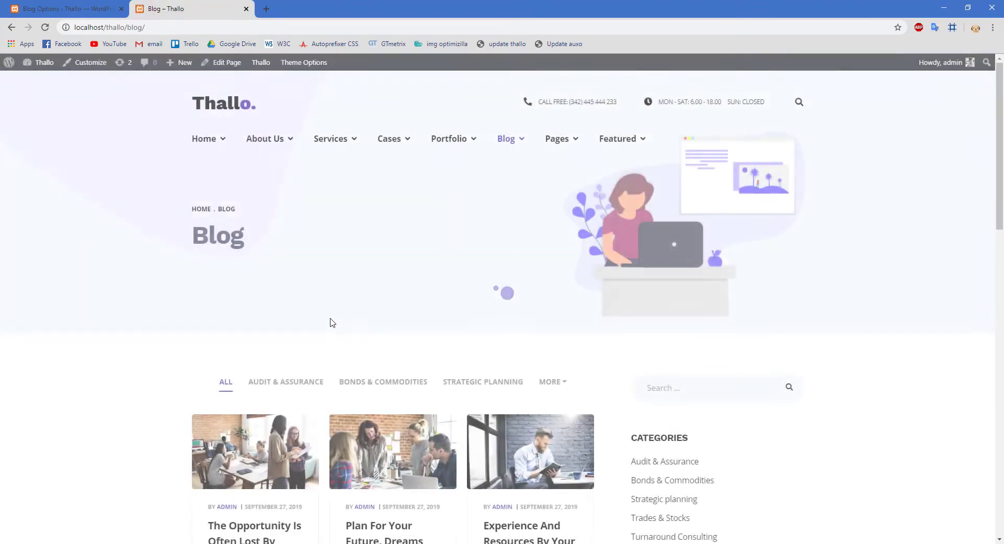
scroll(331, 323, down, 5)
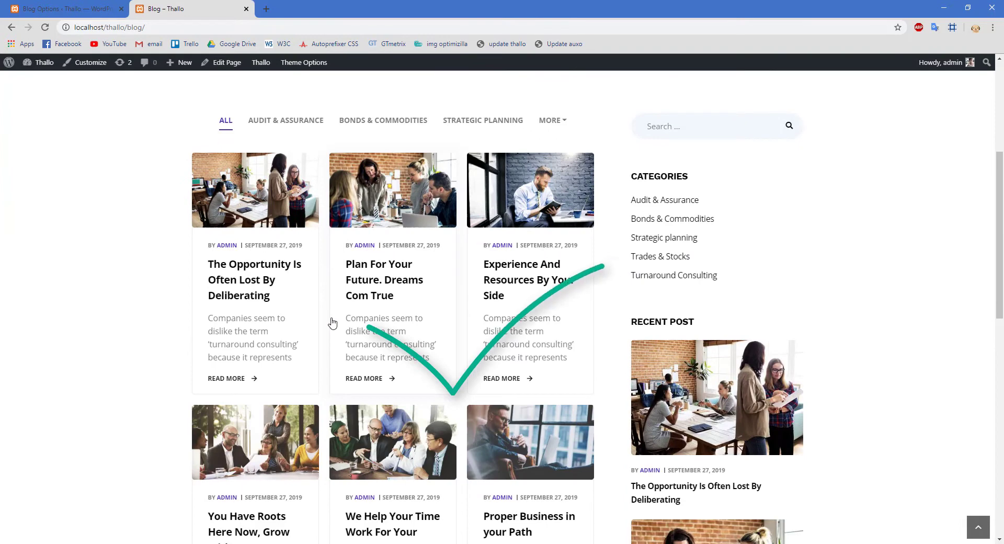
- Set Post Paging to Ajax - Next Prev in the Blog options and save
click(76, 4)
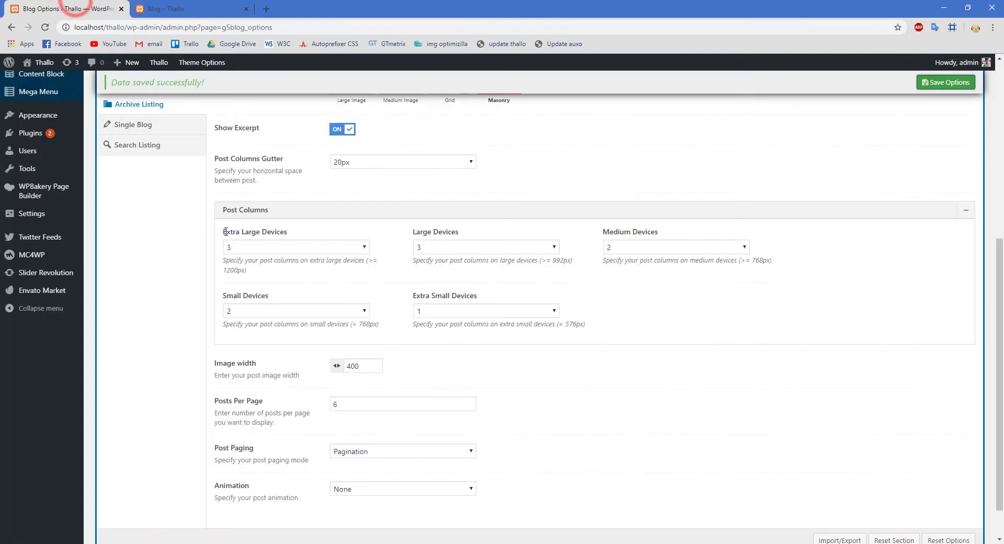
scroll(203, 221, down, 2)
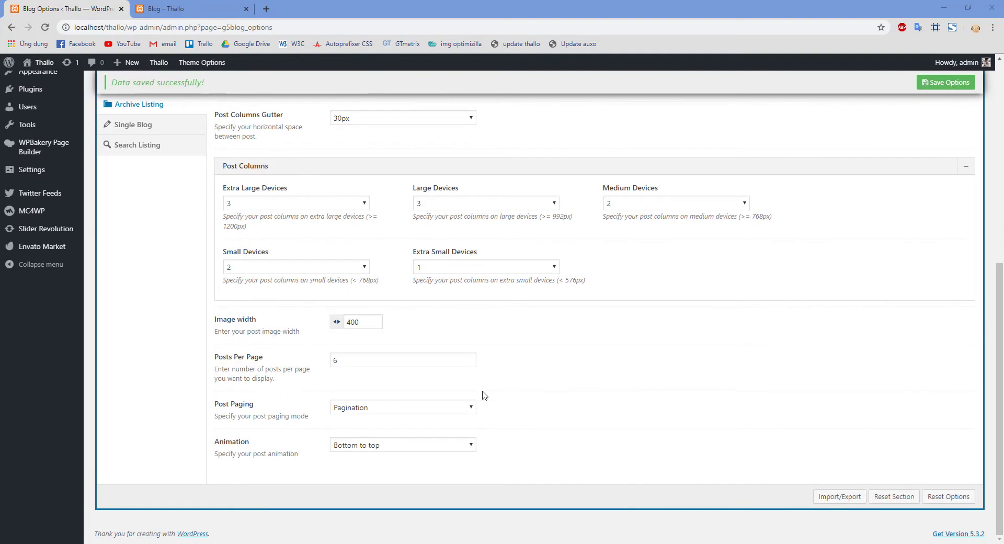
click(432, 406)
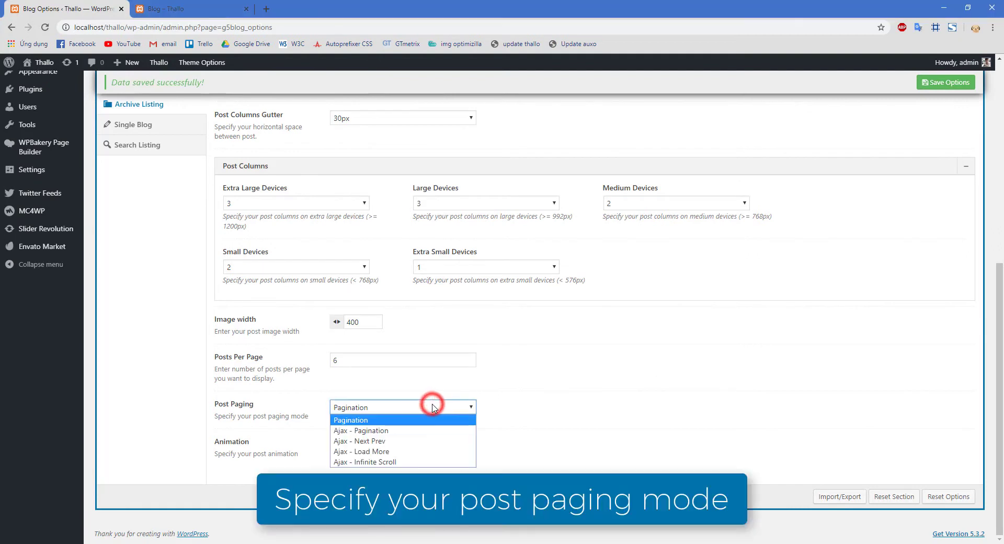
click(391, 442)
click(923, 83)
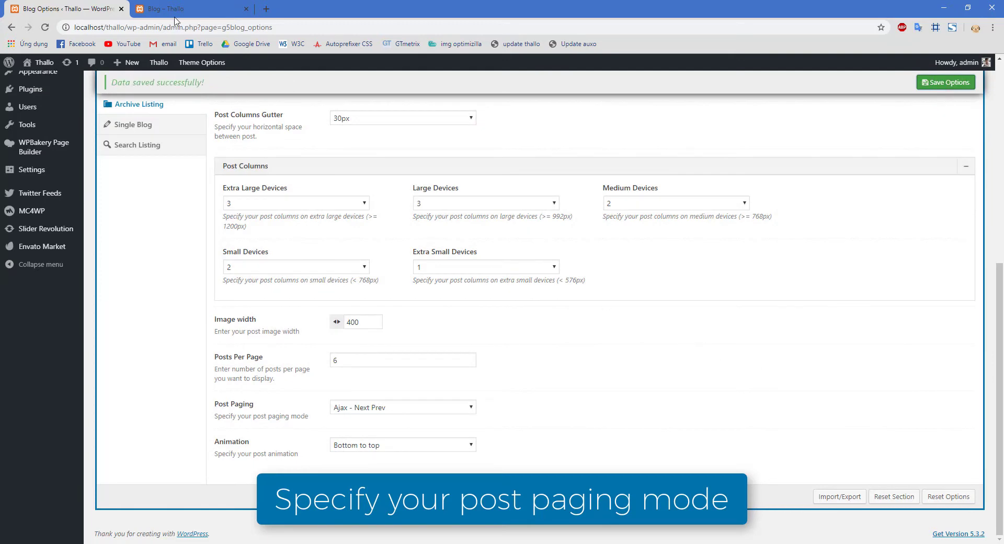
- Reload the live blog page and test the next and previous paging arrows below the posts
click(172, 12)
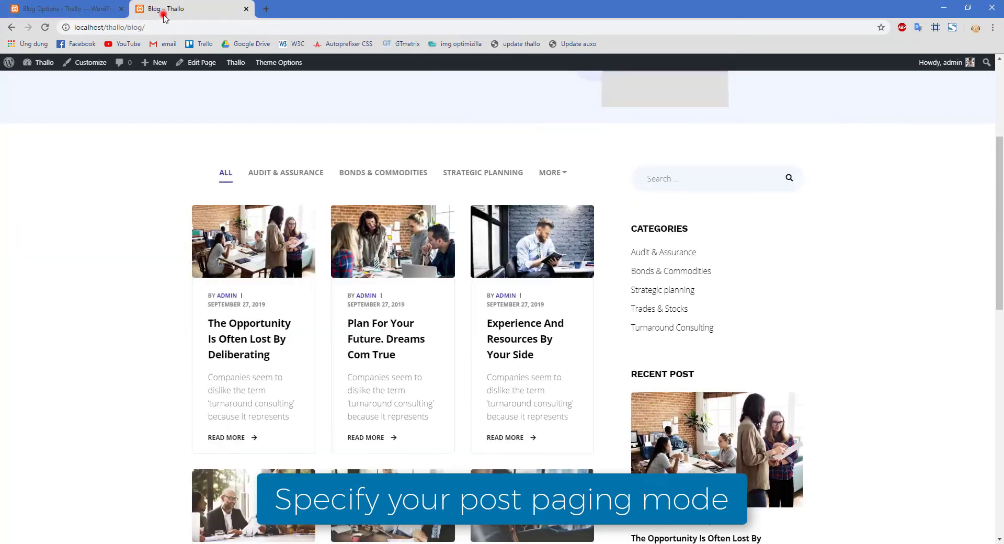
key(F5)
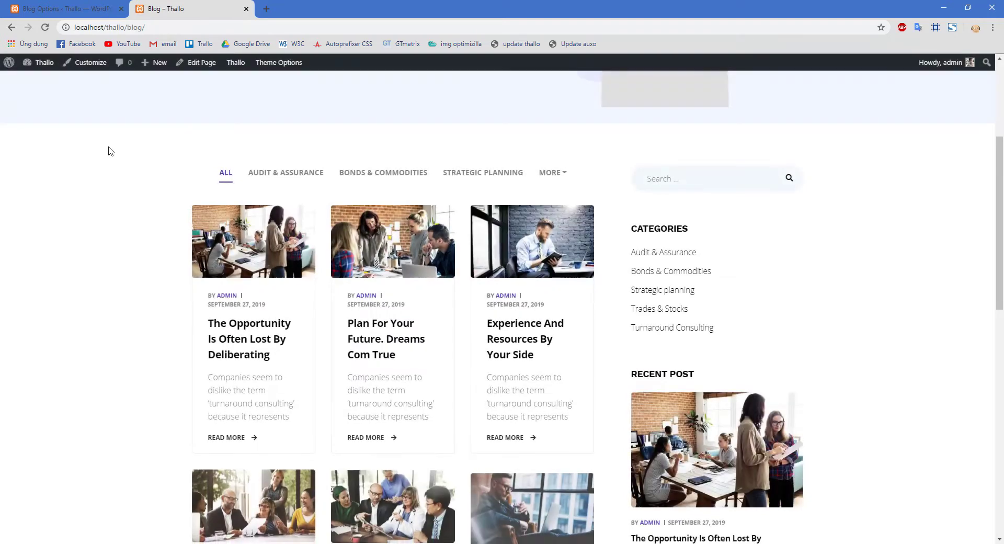
scroll(109, 151, down, 6)
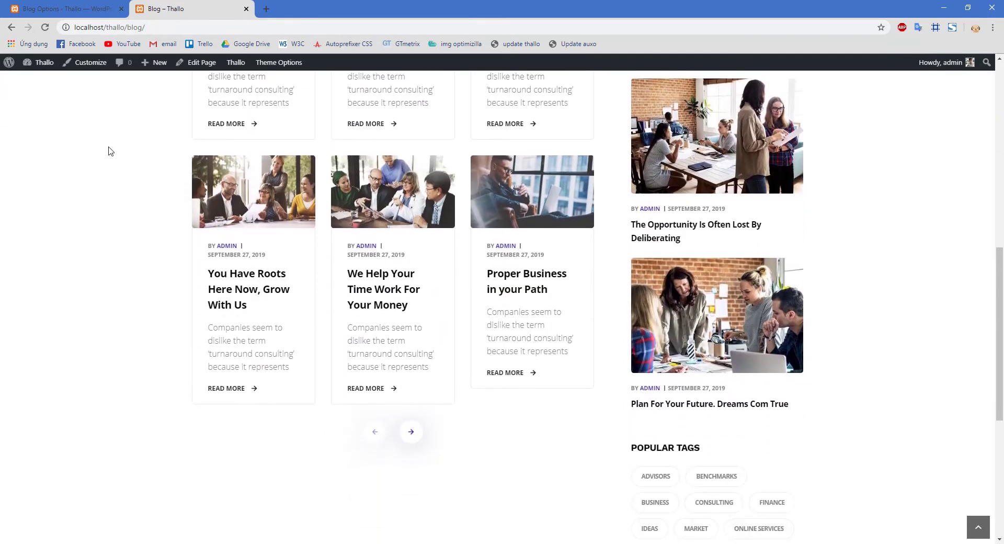
click(411, 431)
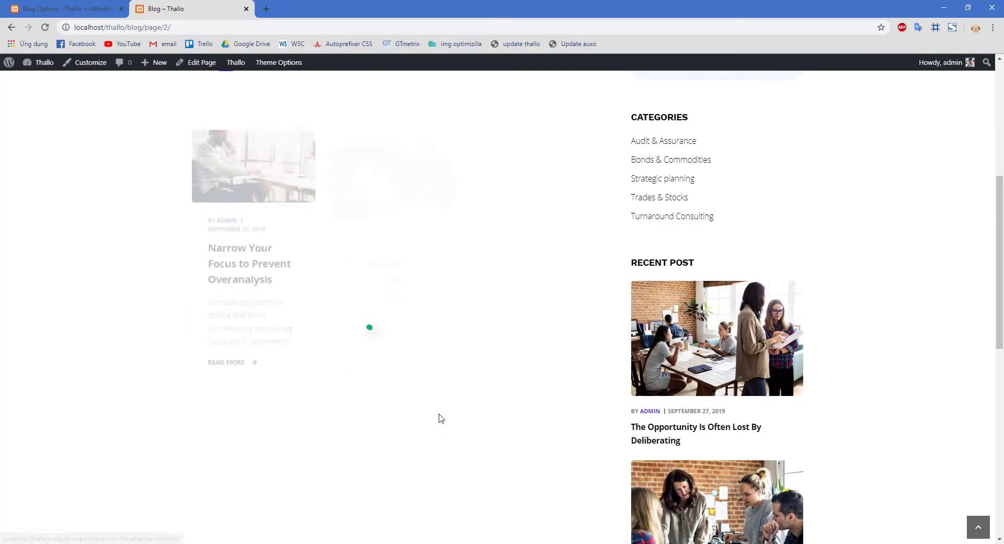
scroll(439, 418, down, 1)
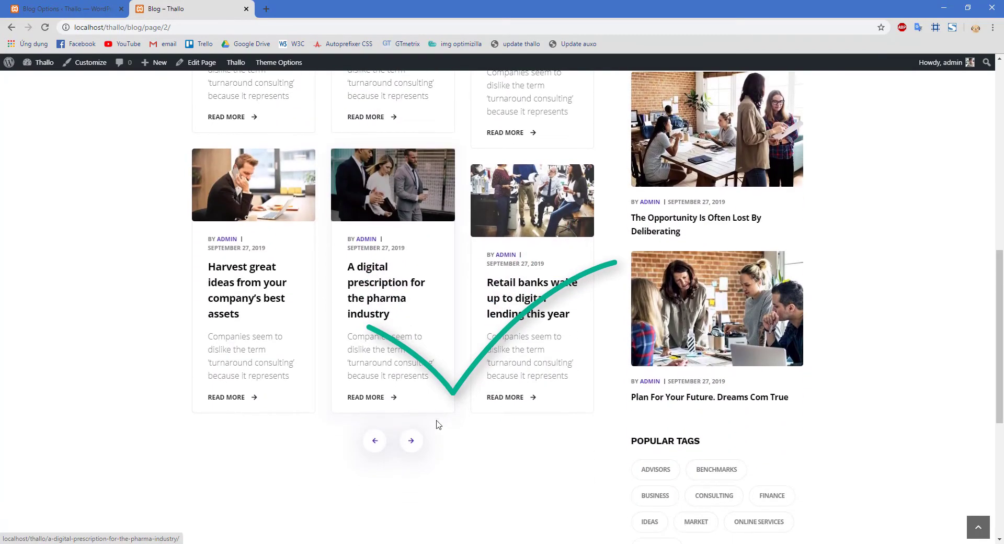
click(375, 442)
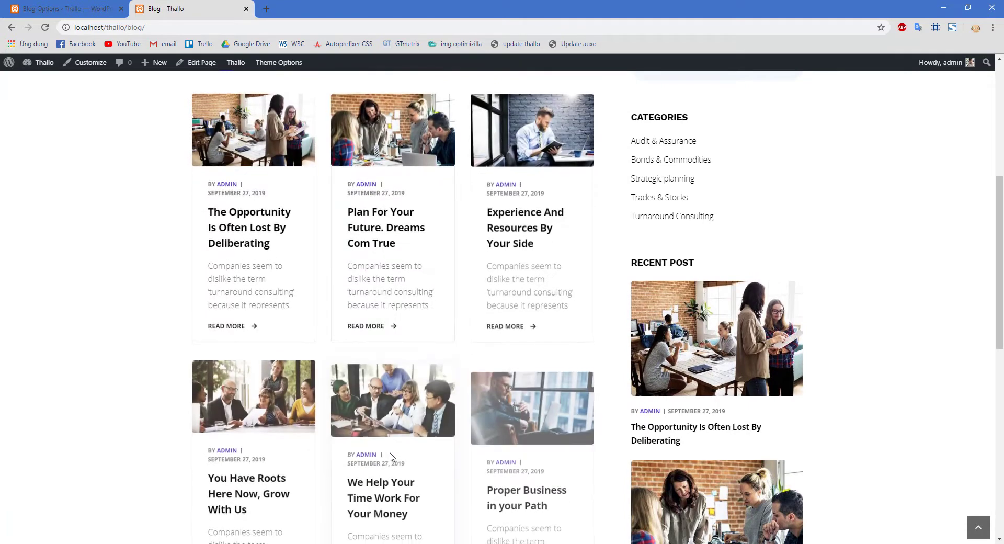
scroll(392, 456, down, 3)
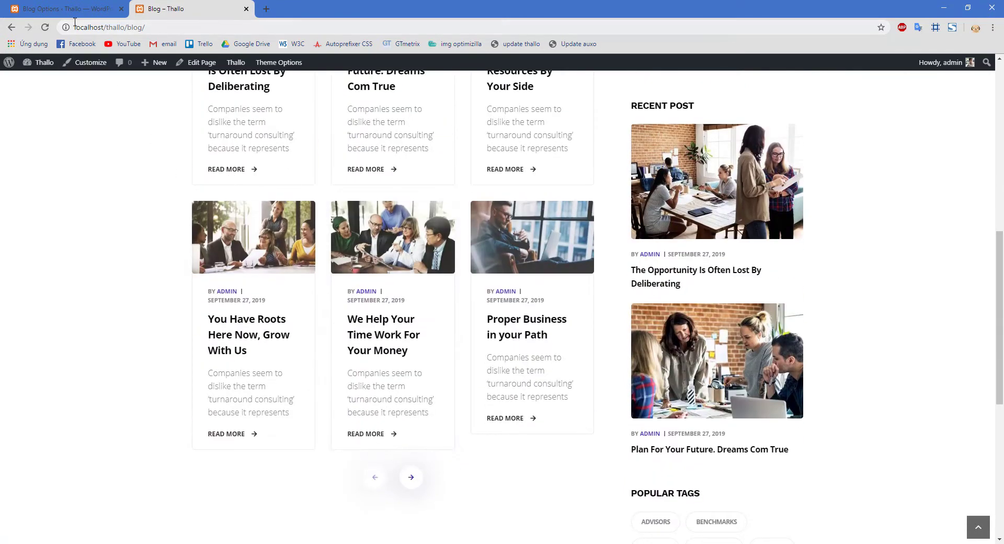
- Set Post Paging to Ajax - Infinite Scroll in the Blog options and save
click(66, 9)
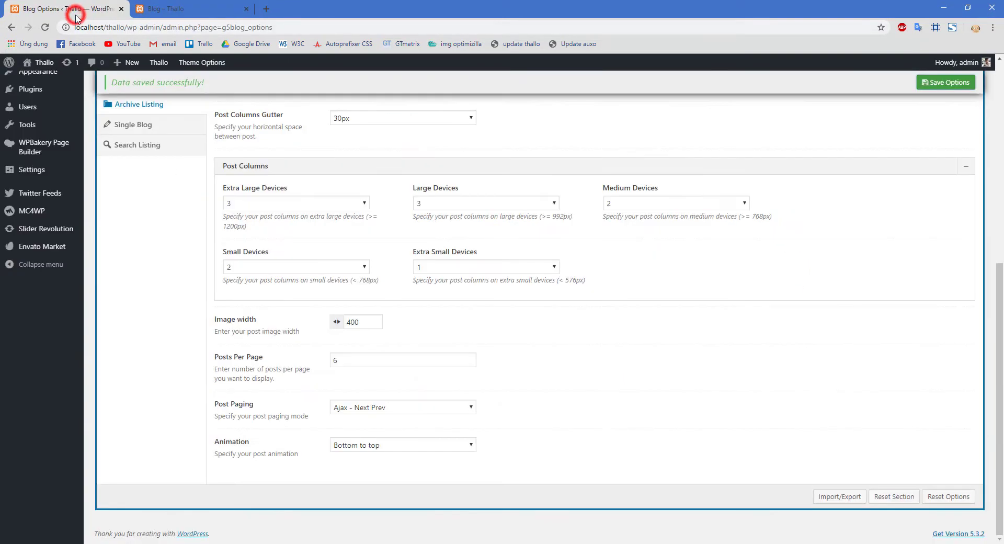
click(419, 408)
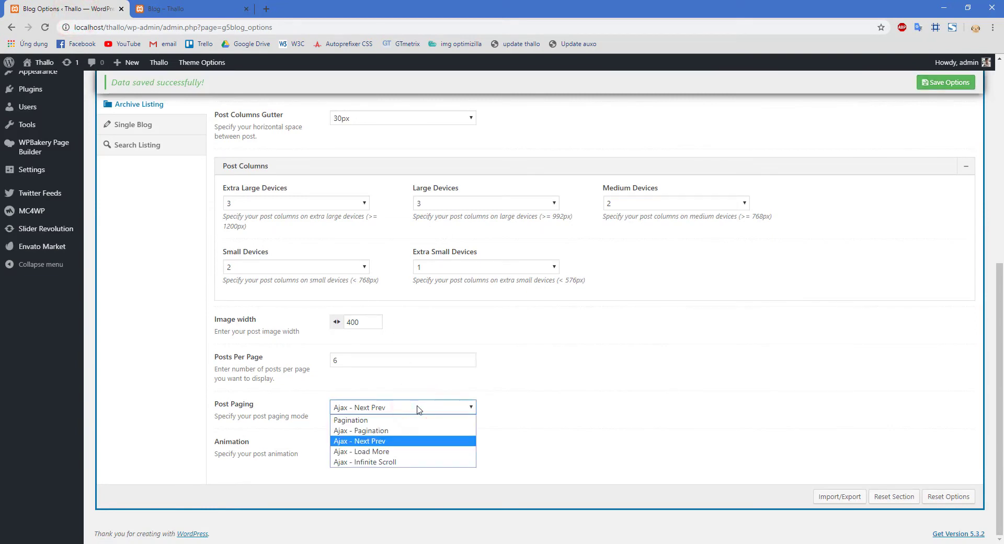
click(392, 461)
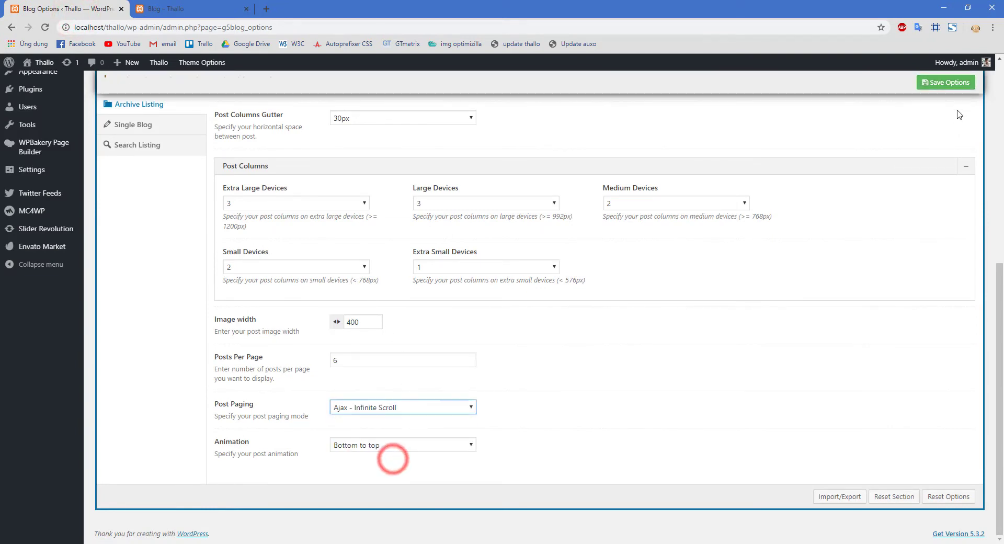
click(947, 84)
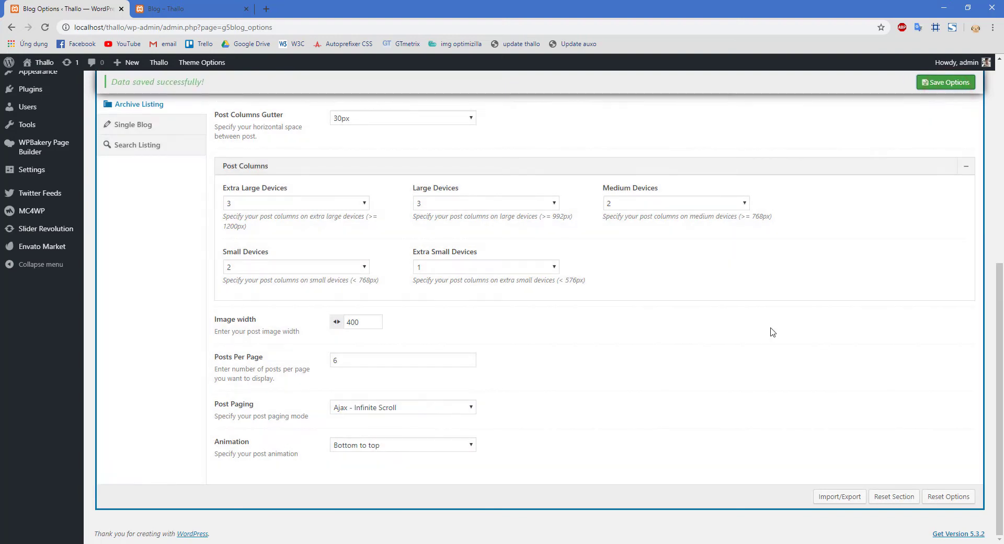
- Reload the live blog page and check that more posts load while moving down the list
click(185, 7)
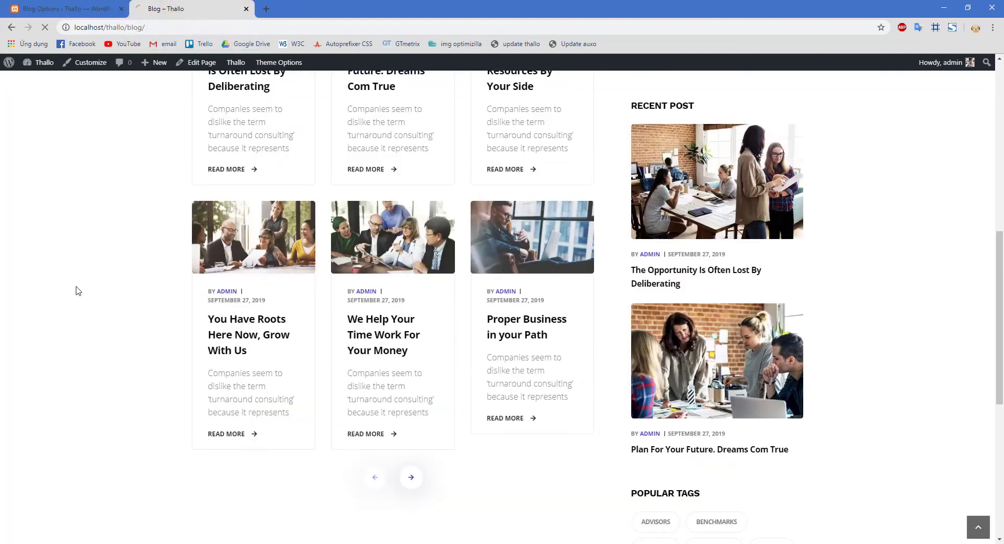
key(F5)
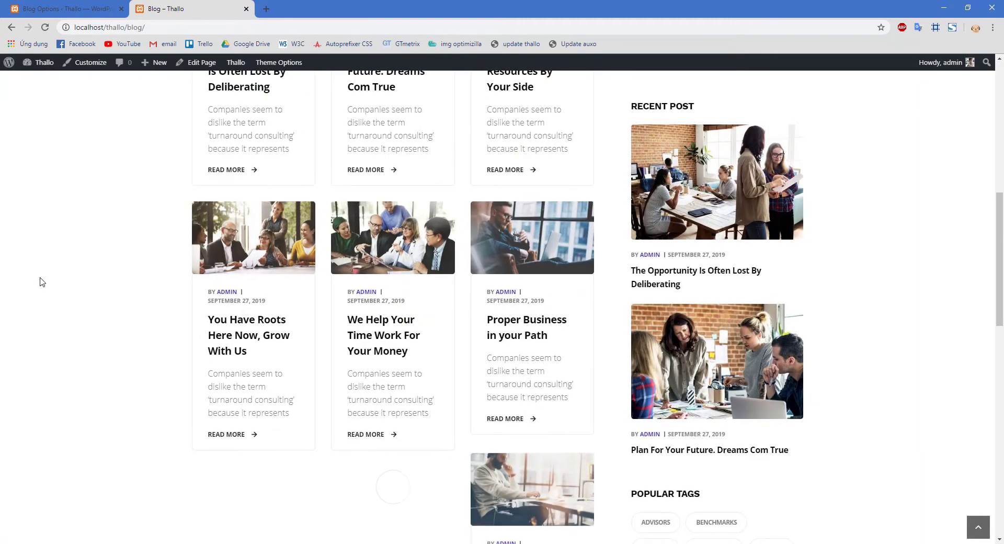
scroll(49, 272, down, 4)
scroll(51, 269, down, 3)
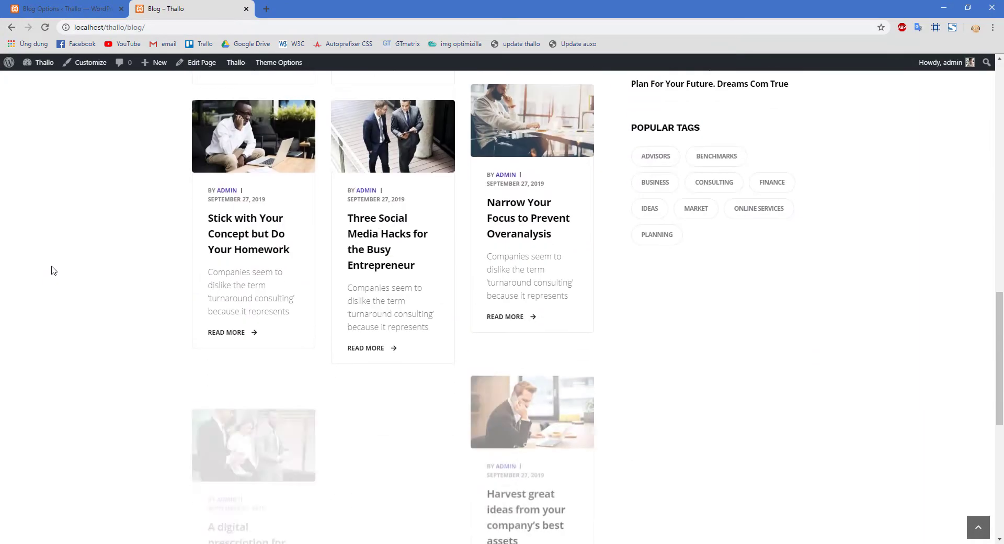
scroll(53, 270, down, 2)
scroll(51, 269, down, 1)
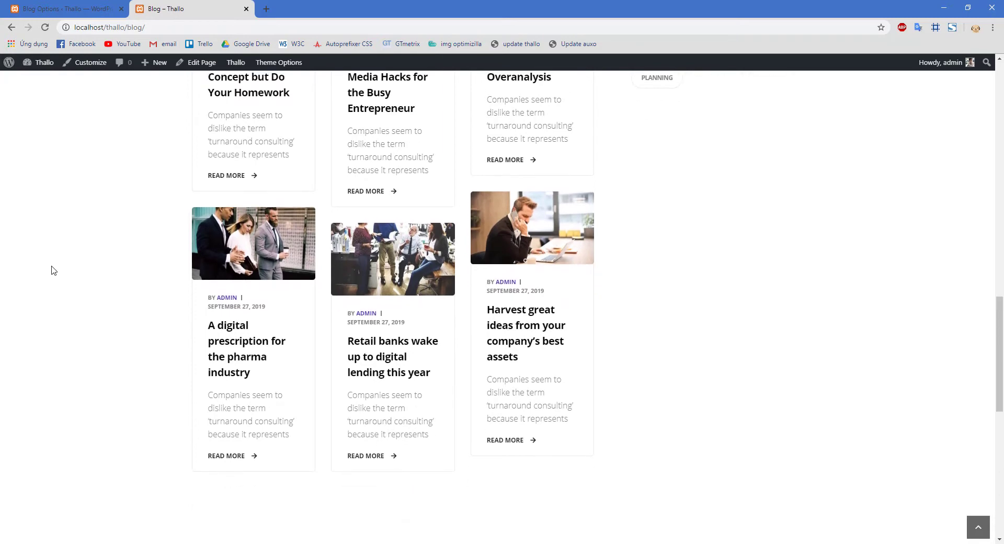
- Set Post Paging to Pagination and Animation to Left to right, save the options and view the blog page
click(74, 10)
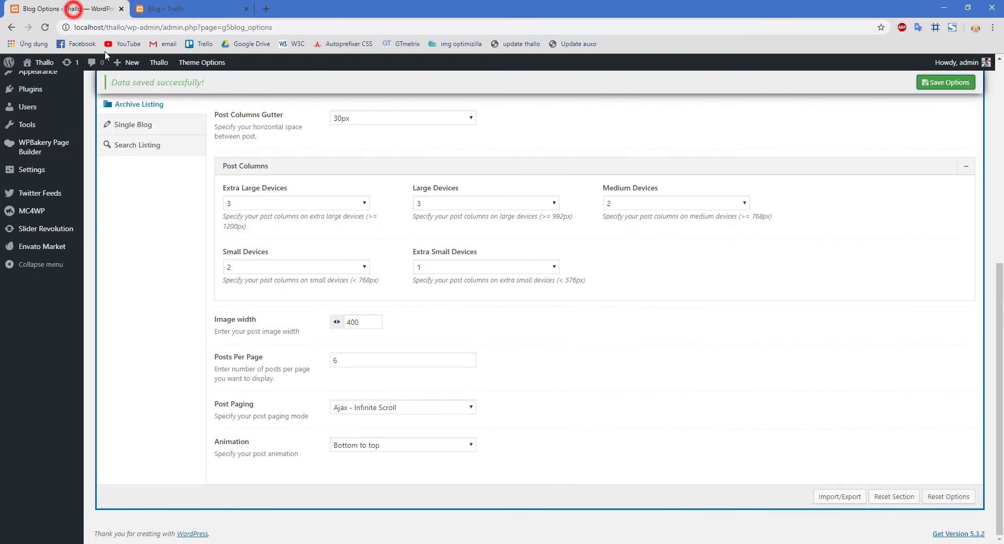
click(430, 408)
click(398, 416)
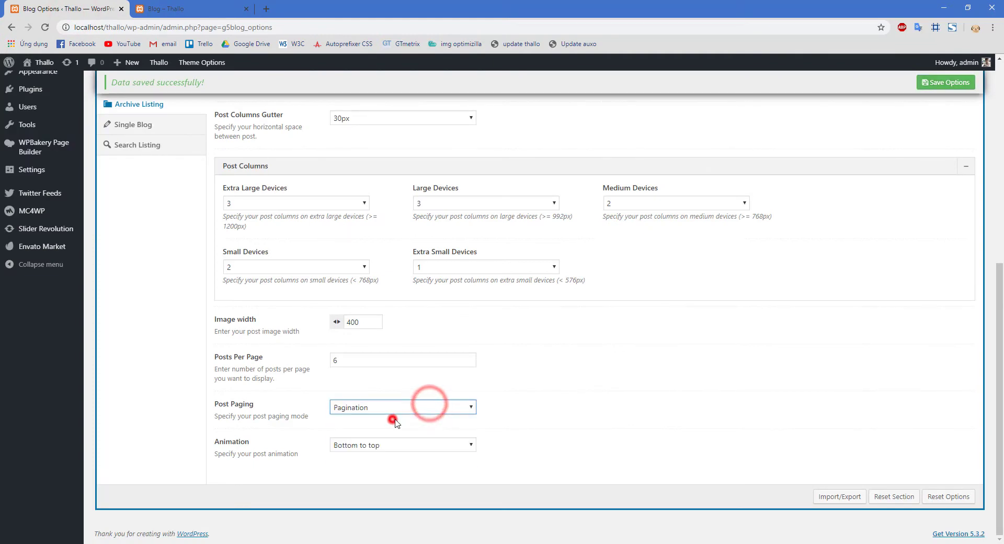
click(418, 443)
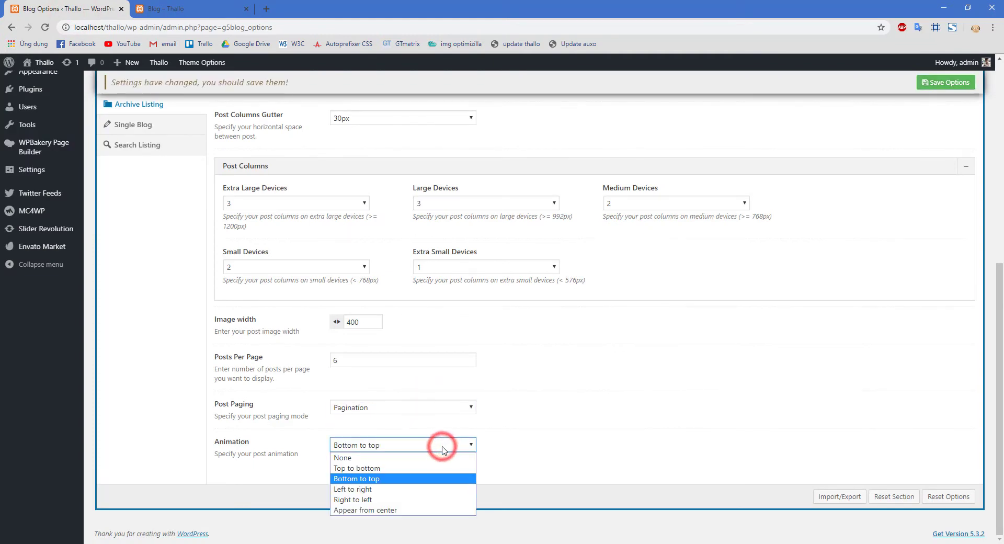
click(378, 488)
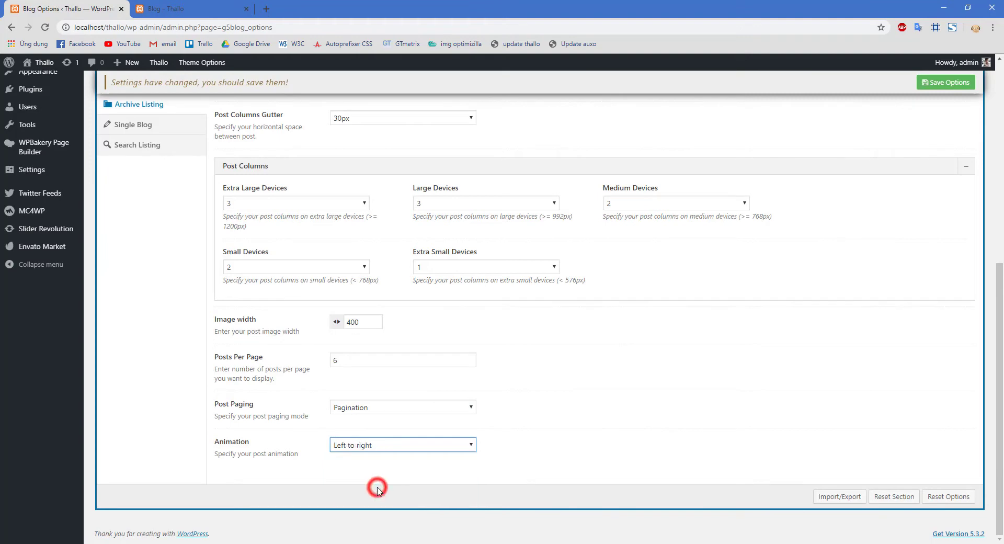
click(941, 83)
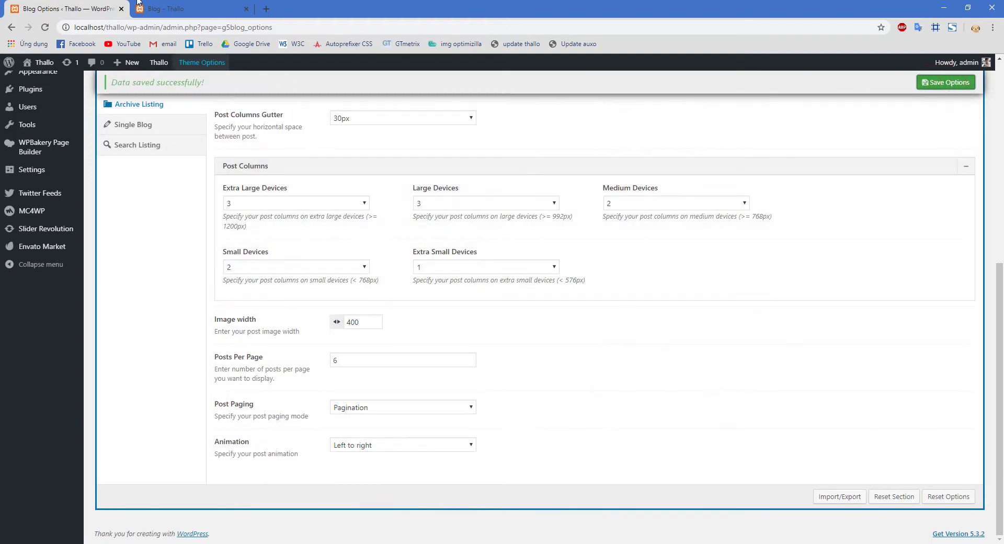
click(180, 5)
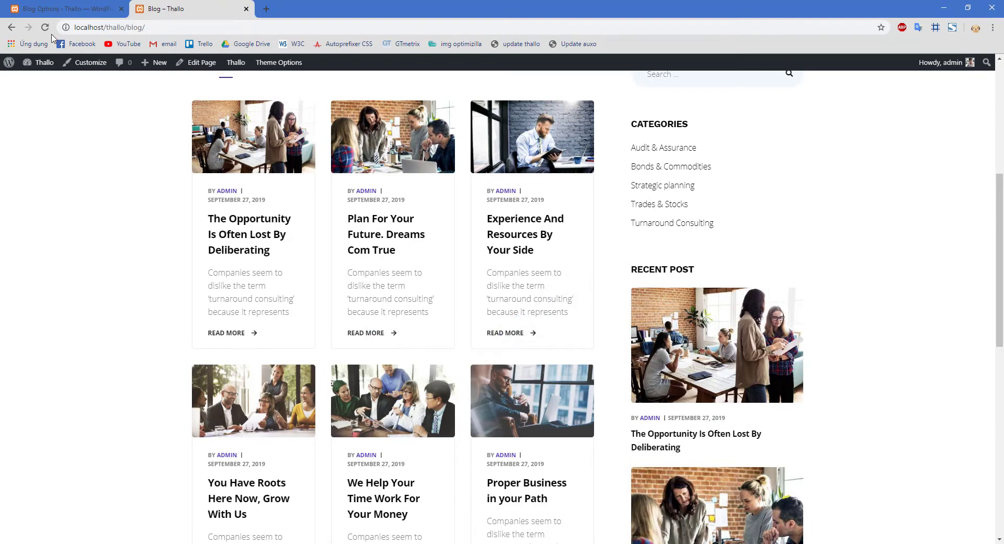
- Set the post Animation to Appear from center in the Blog options and save
click(66, 4)
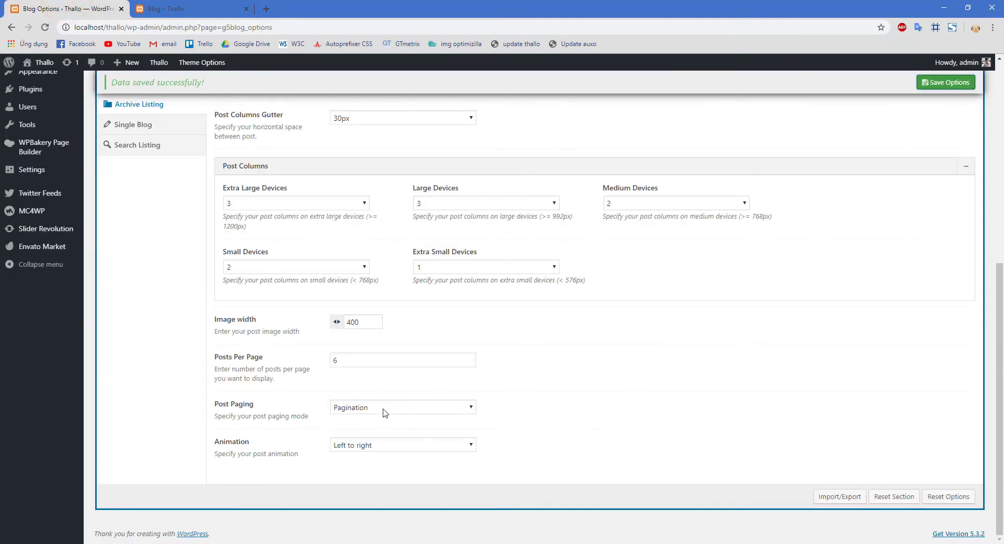
click(374, 445)
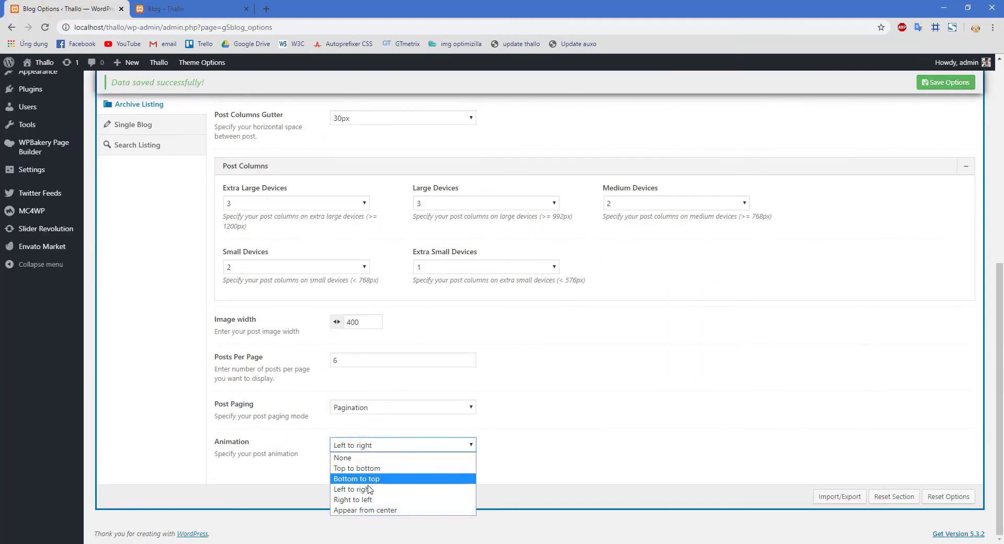
click(365, 509)
click(930, 82)
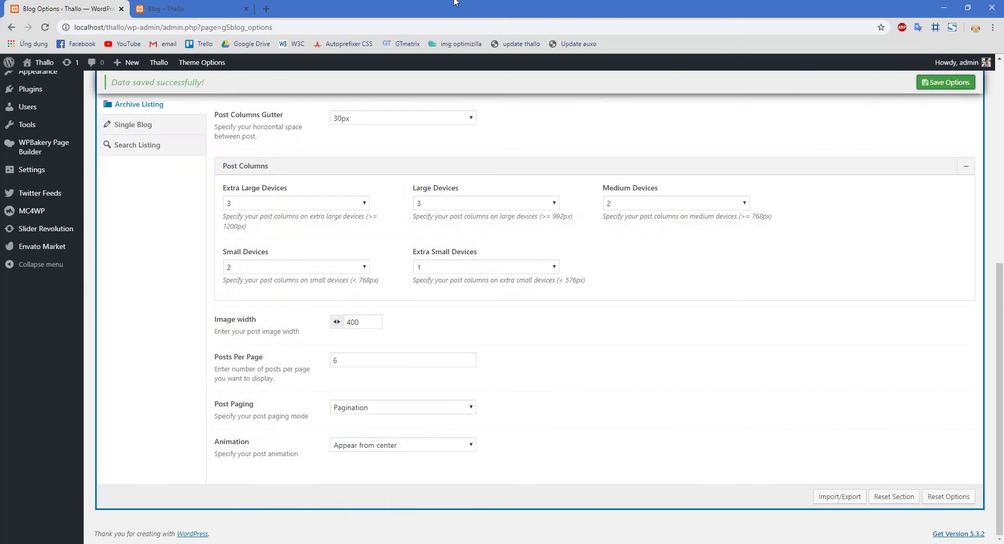
- Reload the live blog page and check the posts' entrance animation and the page numbers below them
click(203, 9)
key(F5)
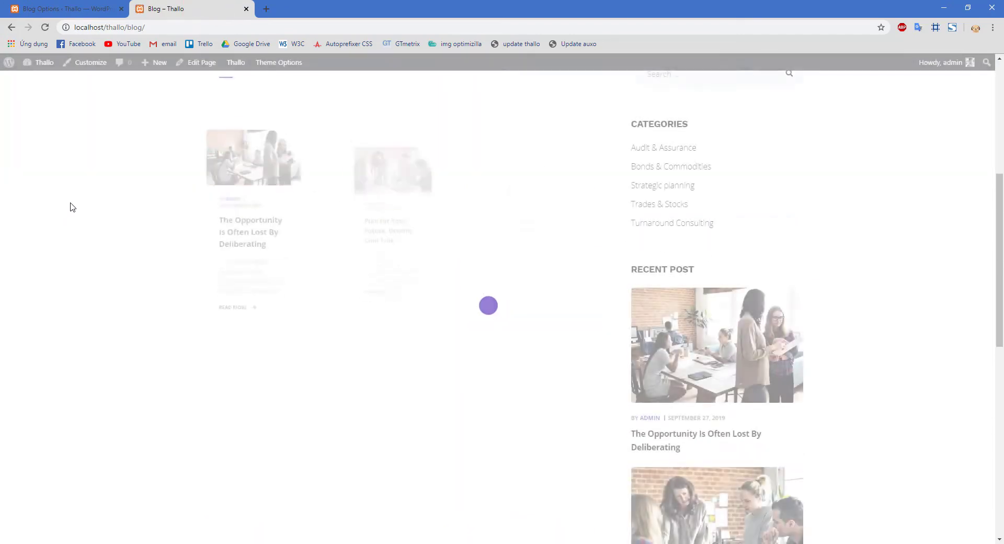
scroll(71, 205, down, 4)
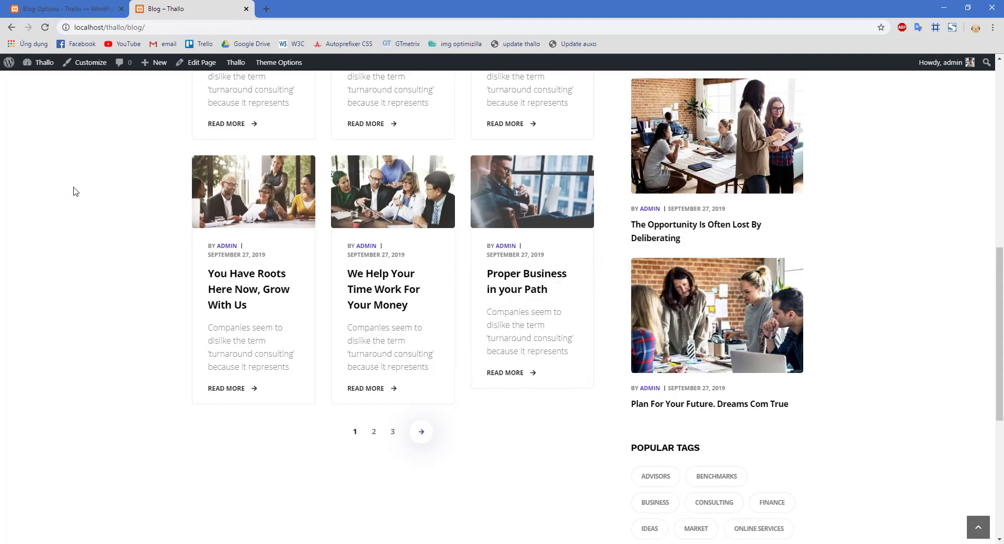
- Open the Single Blog options, set Post Layout to Layout 5 and save
click(68, 9)
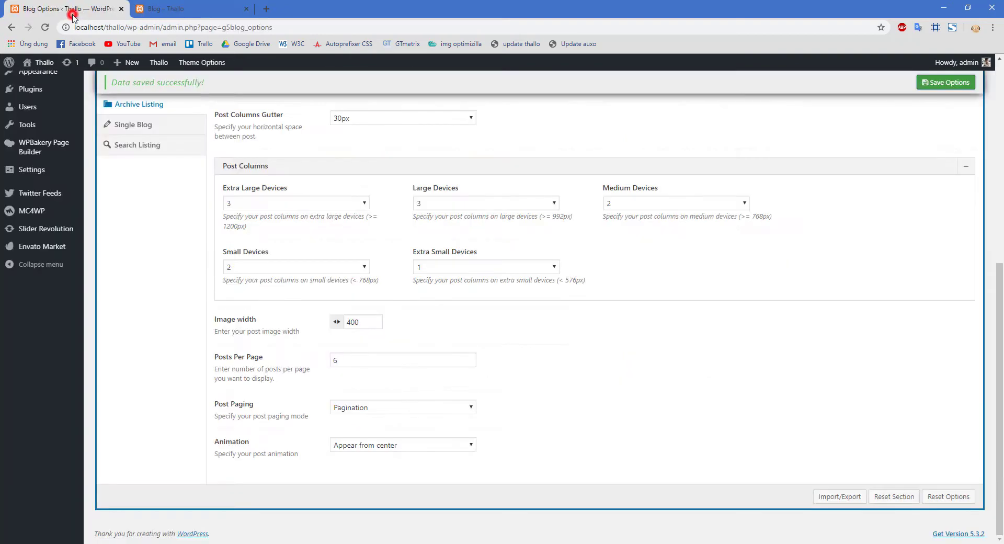
click(151, 126)
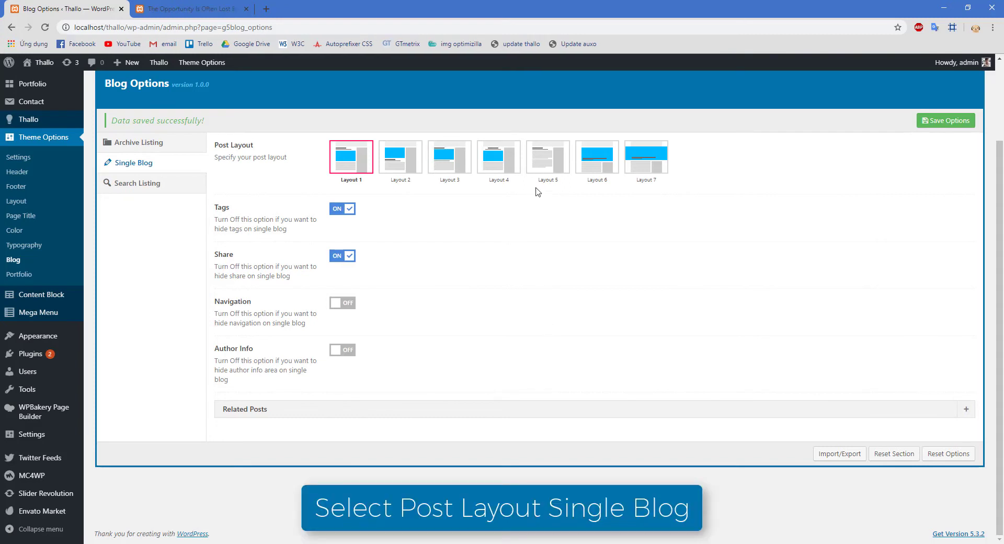
click(549, 161)
click(928, 120)
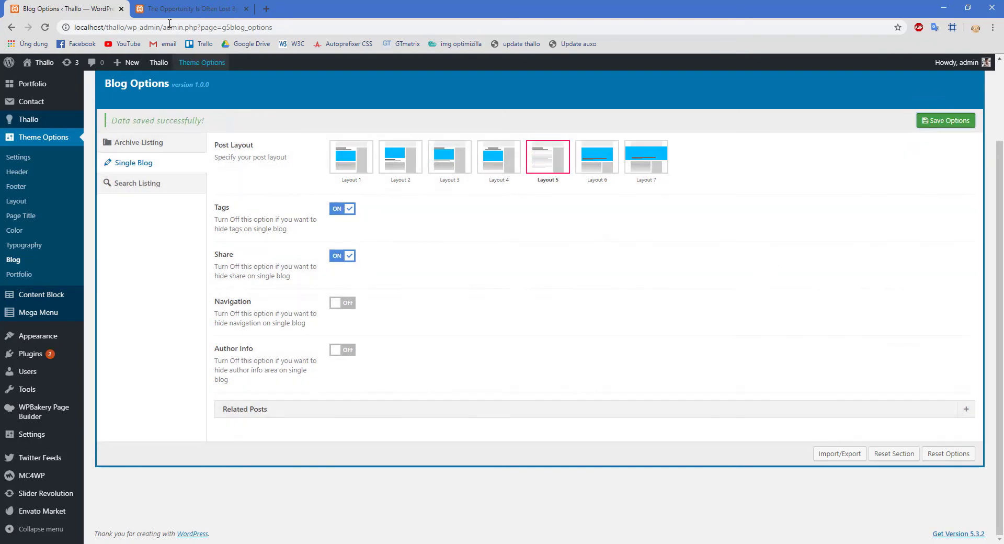
- View the post "The Opportunity Is Often Lost By Deliberating" to check its Layout 5 title and content arrangement
click(157, 6)
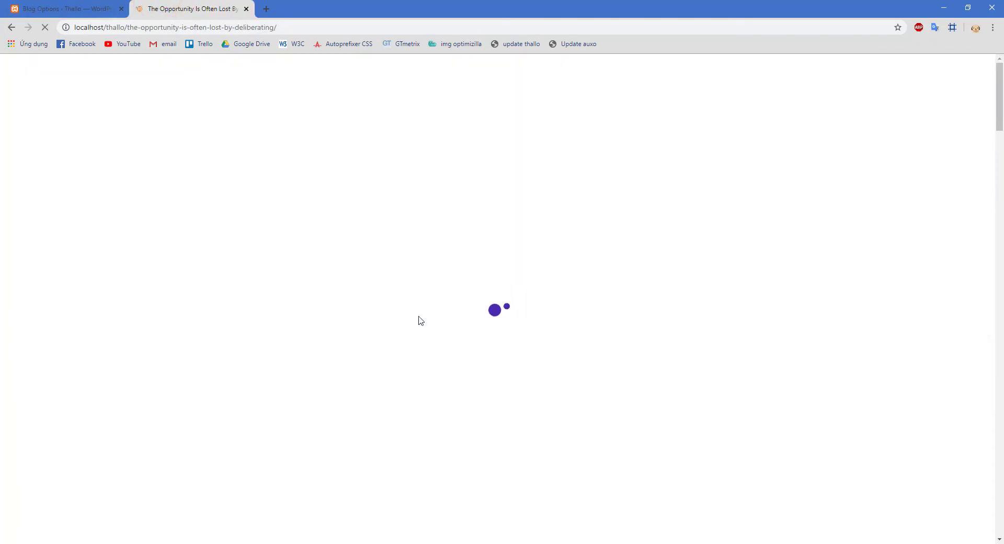
scroll(420, 320, down, 5)
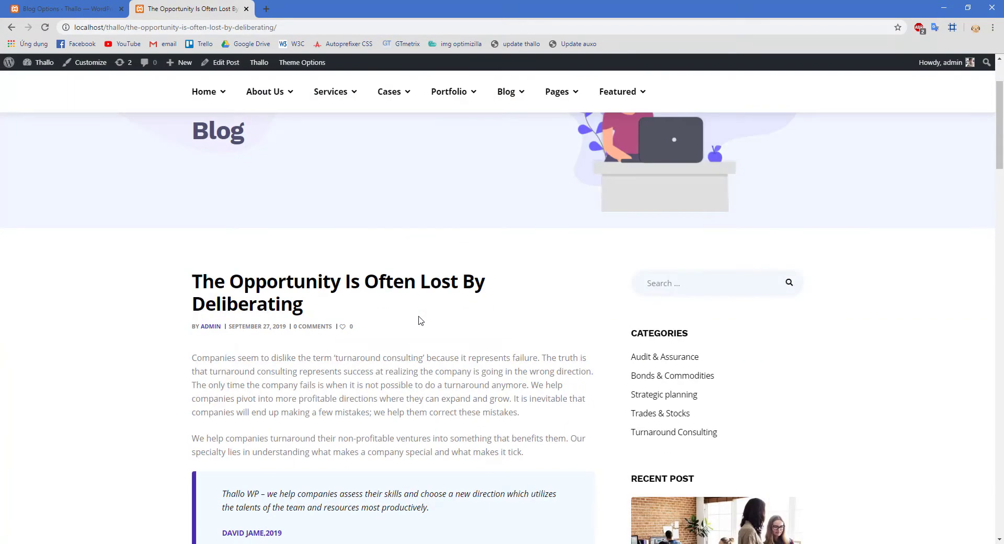
scroll(420, 320, down, 2)
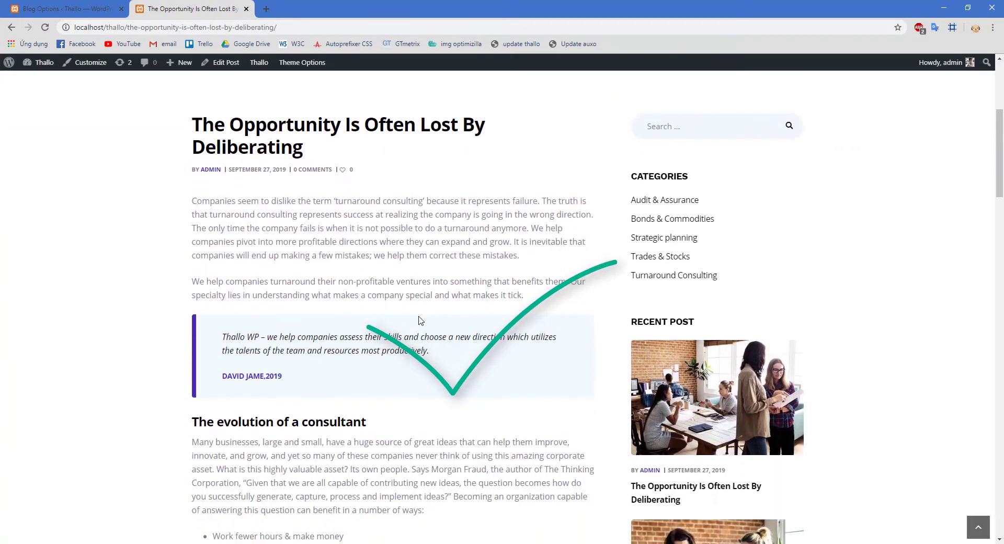
- Set the single blog Post Layout to Layout 6 and save the options
click(110, 3)
click(599, 165)
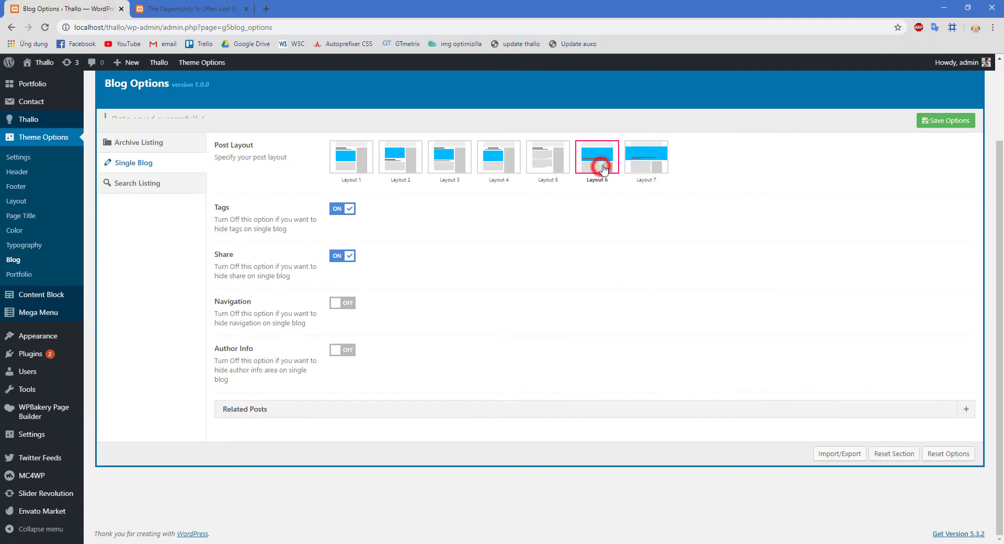
click(945, 120)
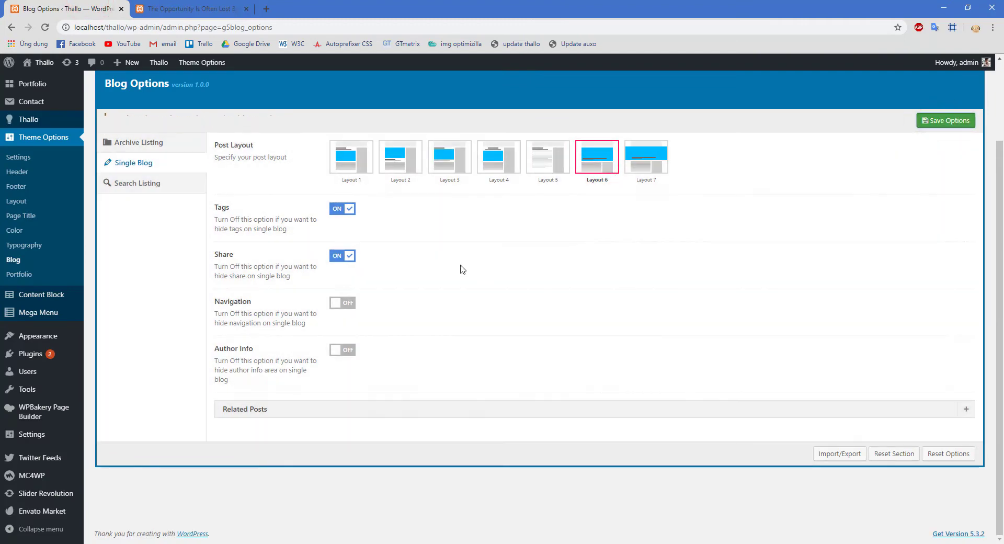
- View the sample post again to check the Layout 6 header image, title overlay and content
click(229, 8)
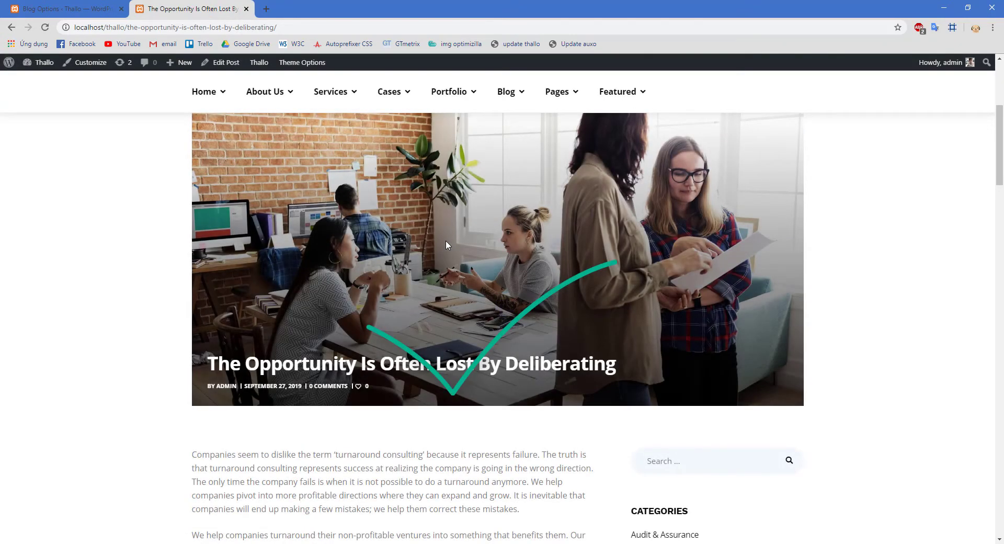
scroll(445, 244, down, 3)
scroll(445, 244, down, 1)
scroll(445, 245, down, 6)
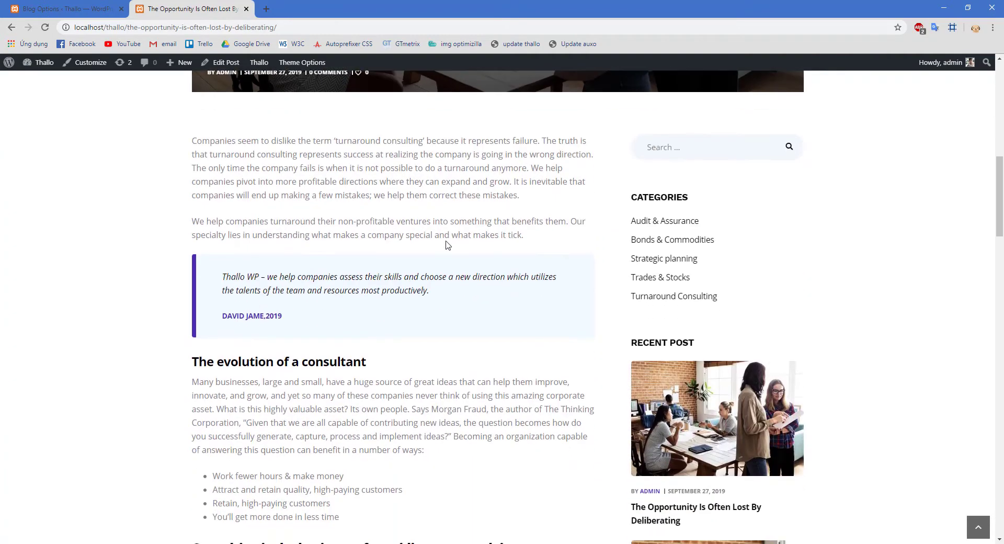
- Try switching Tags and Share off in the Single Blog options, and locate both areas on the sample post
click(68, 9)
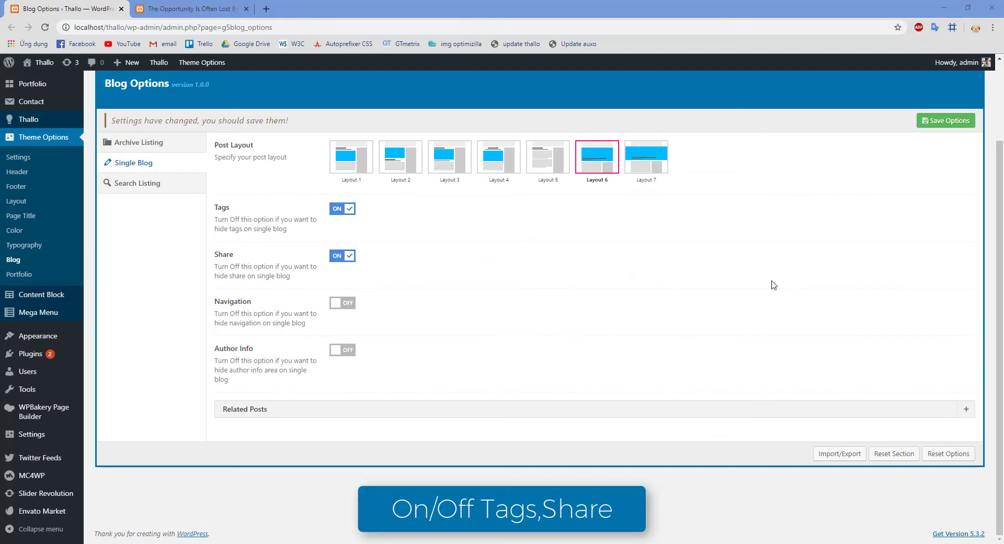
click(340, 213)
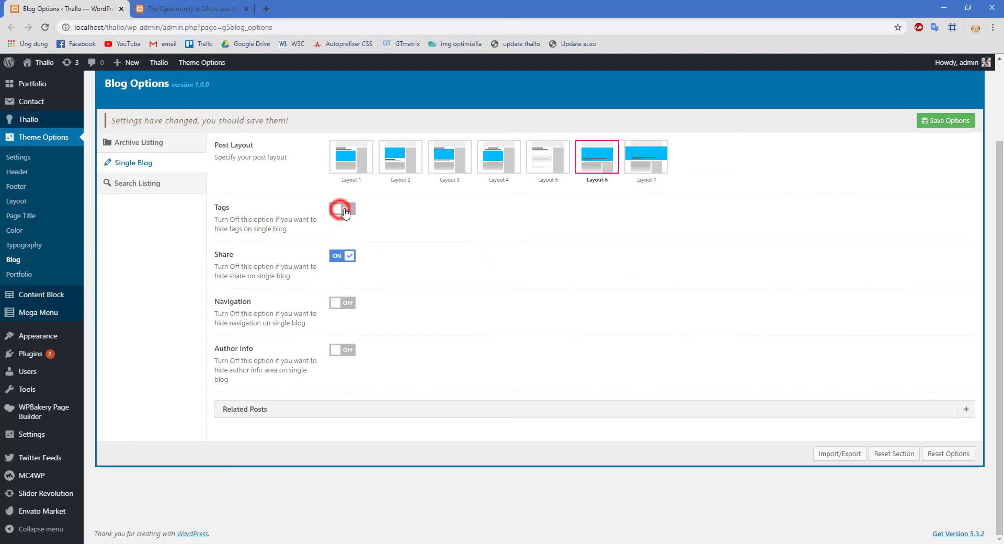
click(336, 255)
click(197, 12)
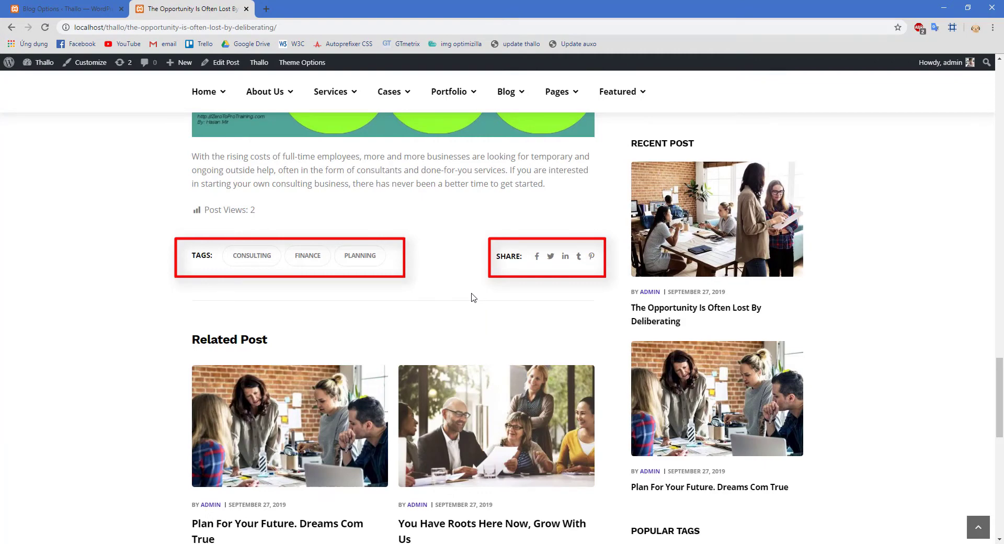
- Turn on Navigation for single blog posts, save the options and check the previous-post link on the sample post
click(77, 4)
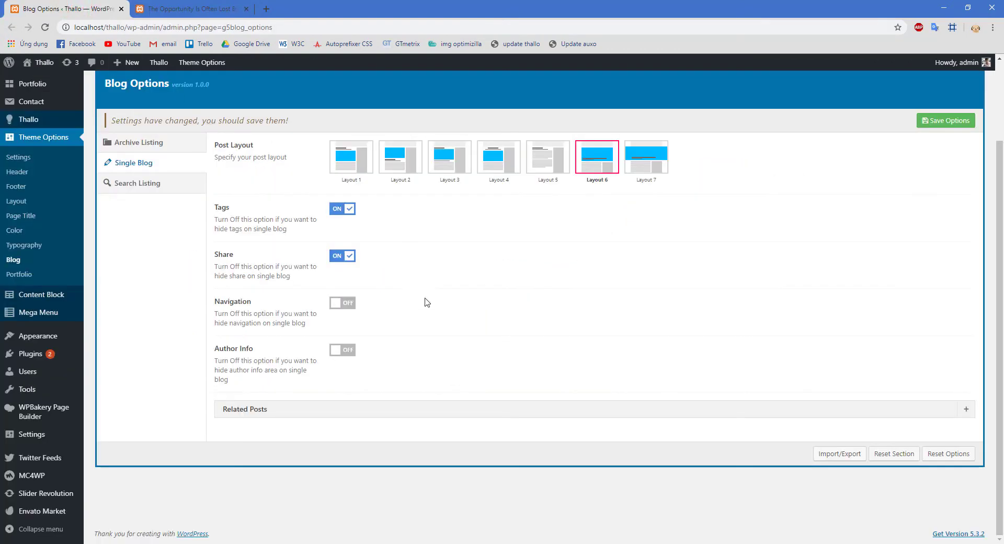
click(338, 305)
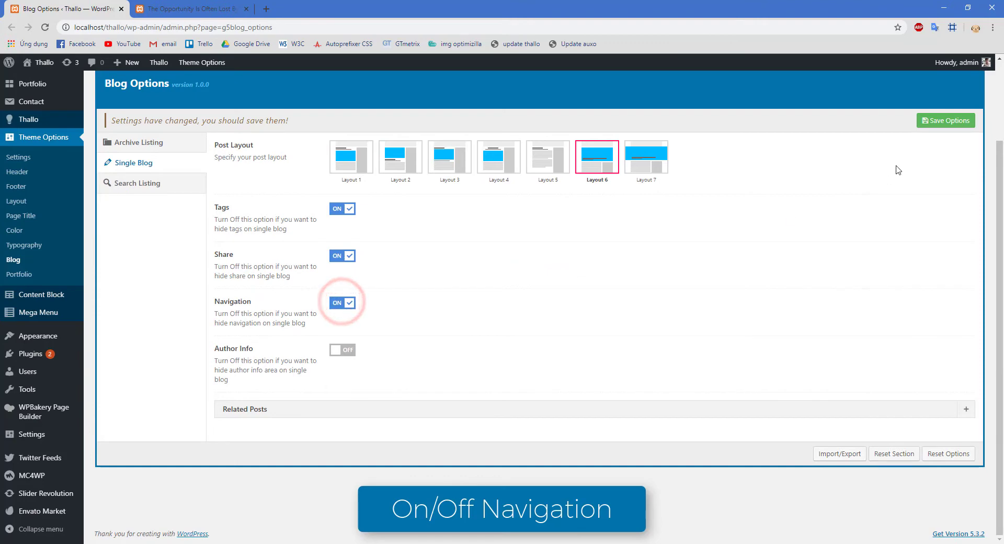
click(956, 122)
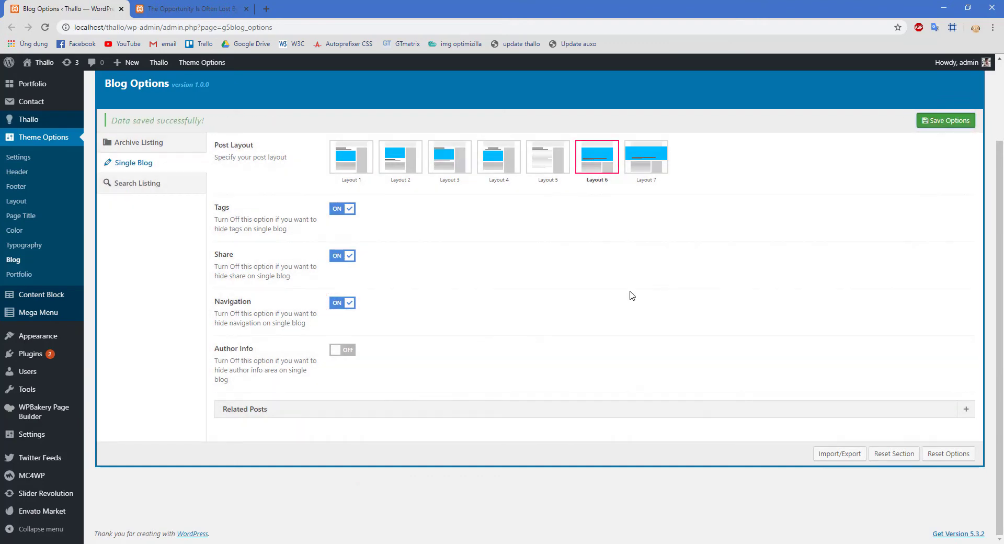
click(223, 6)
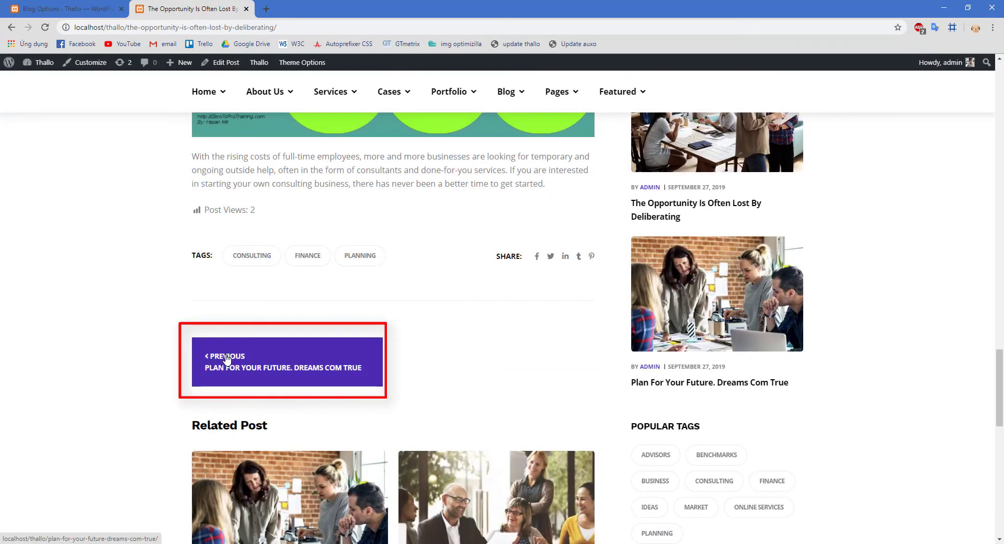
- Turn on Author Info for single blog posts, save the options and check the author box on the sample post
click(47, 9)
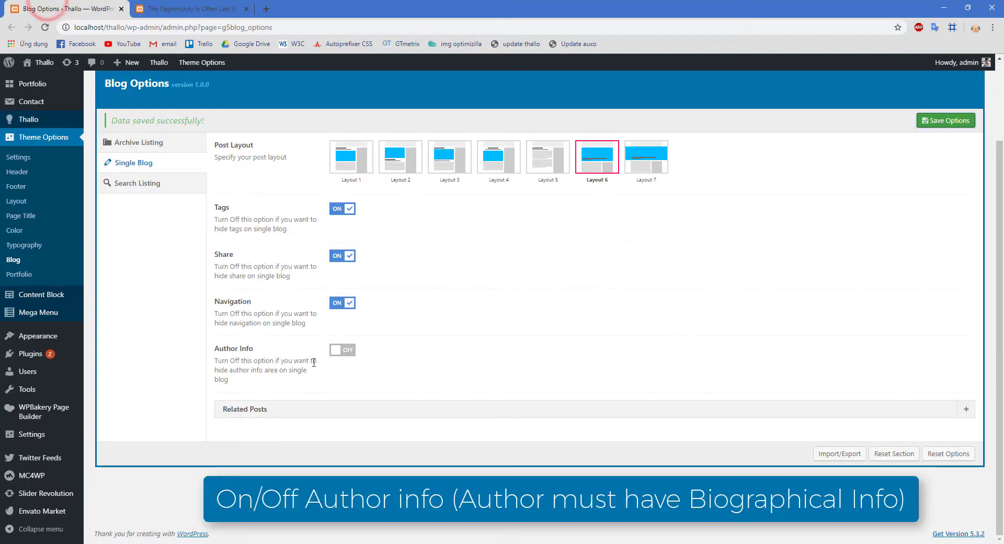
click(348, 355)
click(956, 123)
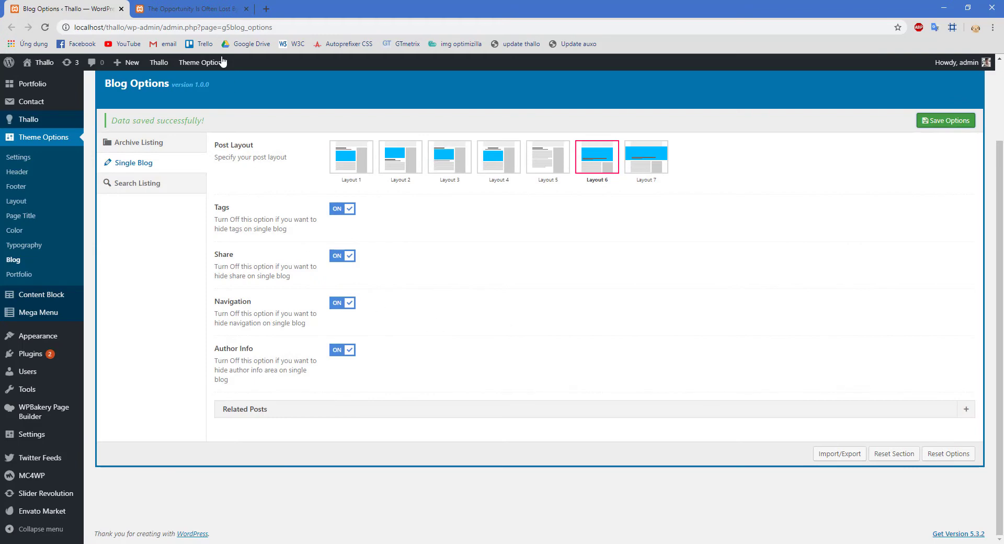
click(175, 9)
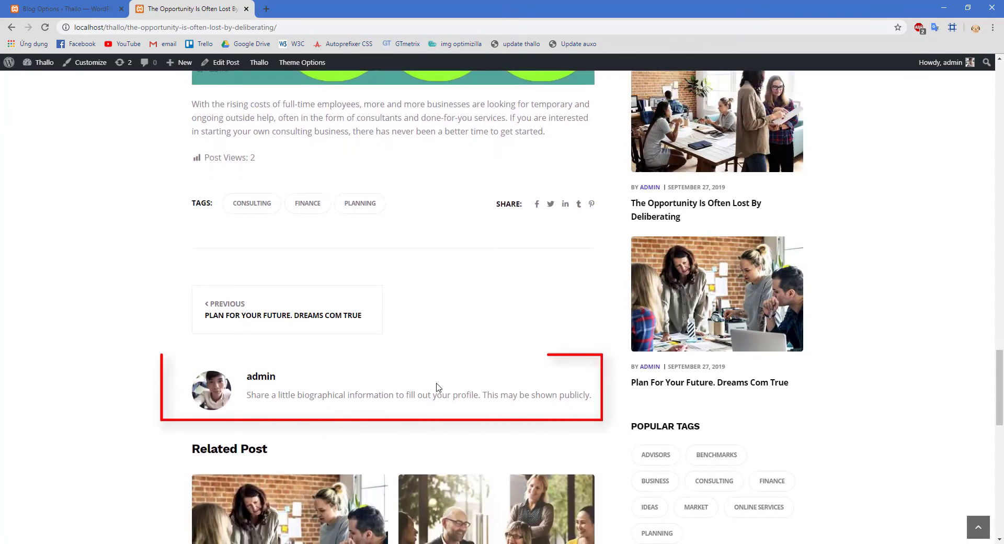
- Expand the Related Posts settings in the Single Blog options, review them with Related Posts on, and save the options
click(98, 5)
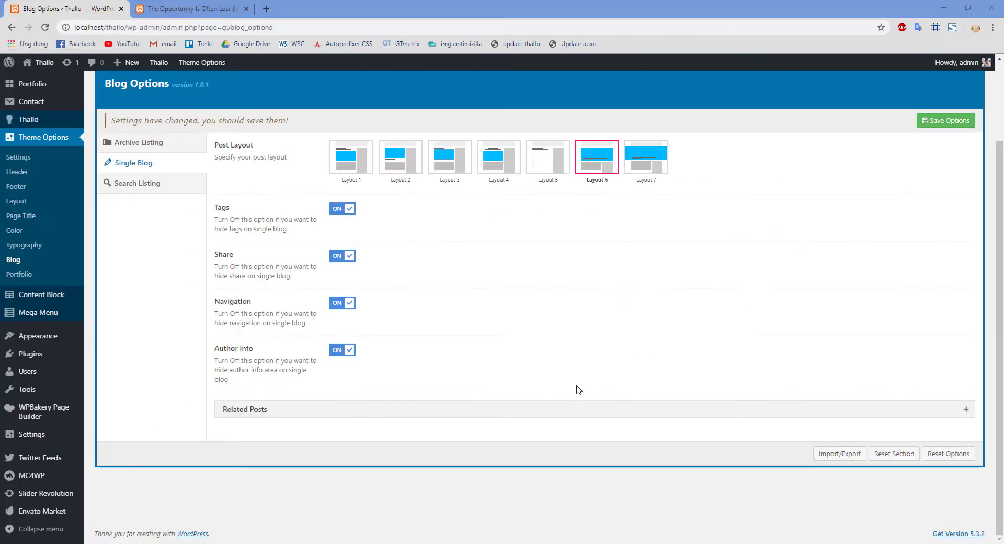
click(477, 412)
scroll(477, 412, down, 2)
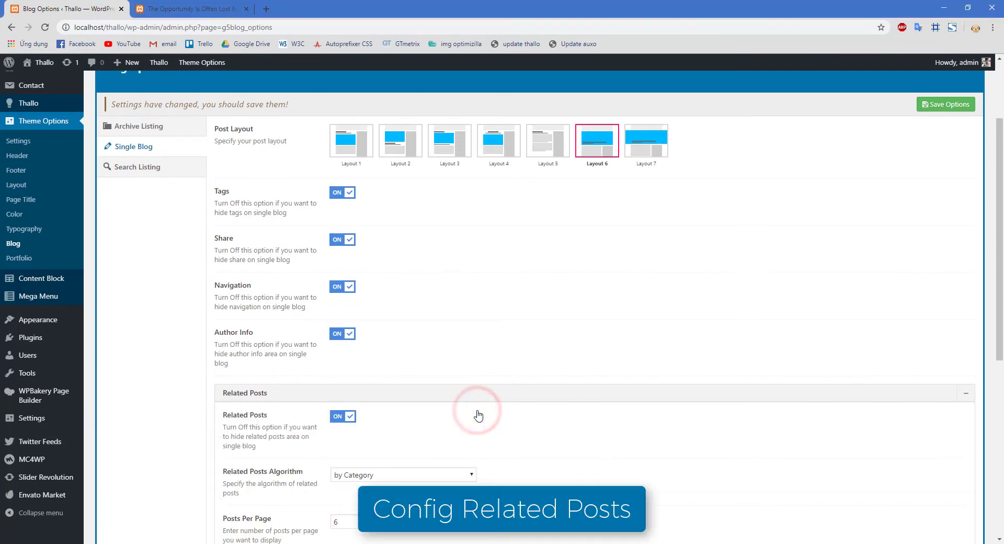
scroll(477, 414, down, 3)
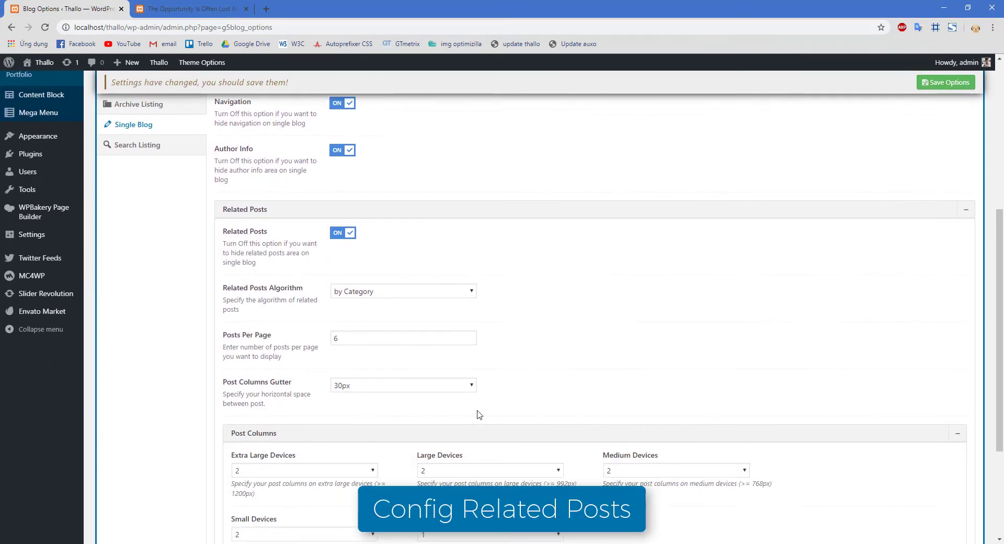
scroll(478, 414, down, 1)
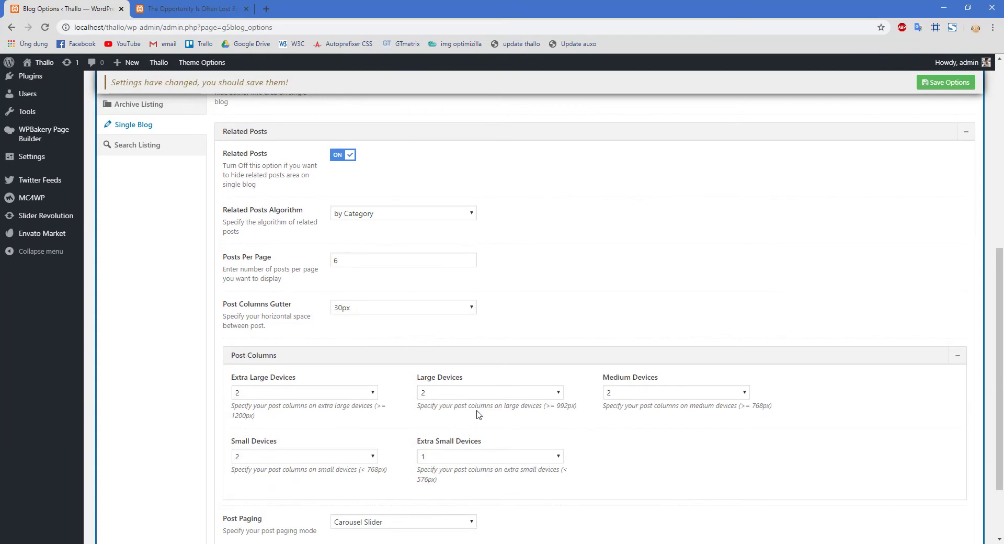
key(ctrl+s)
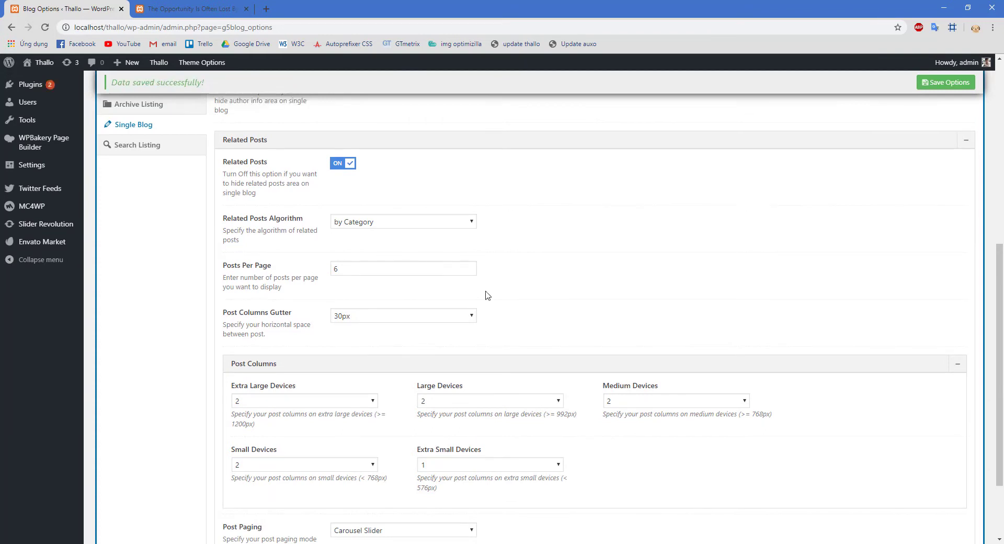
- Set the Related Posts algorithm to by Tag, with 4 posts per page and a 20px column gutter
click(467, 220)
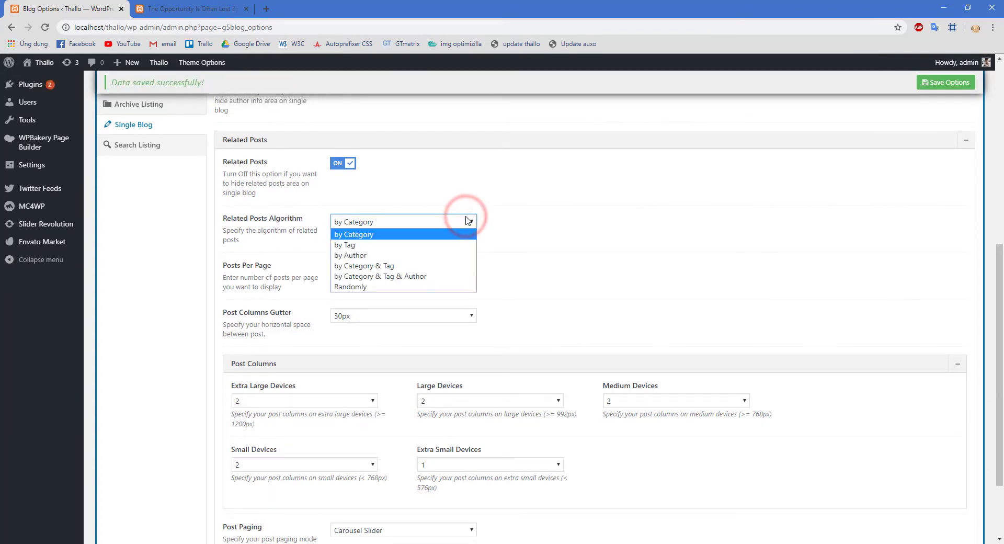
click(418, 247)
double_click(360, 269)
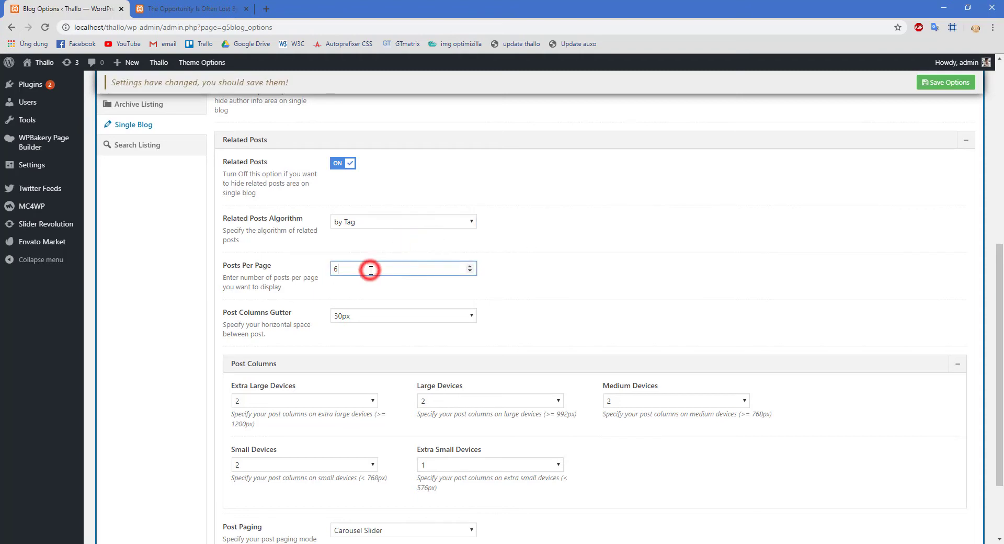
text(4)
click(341, 316)
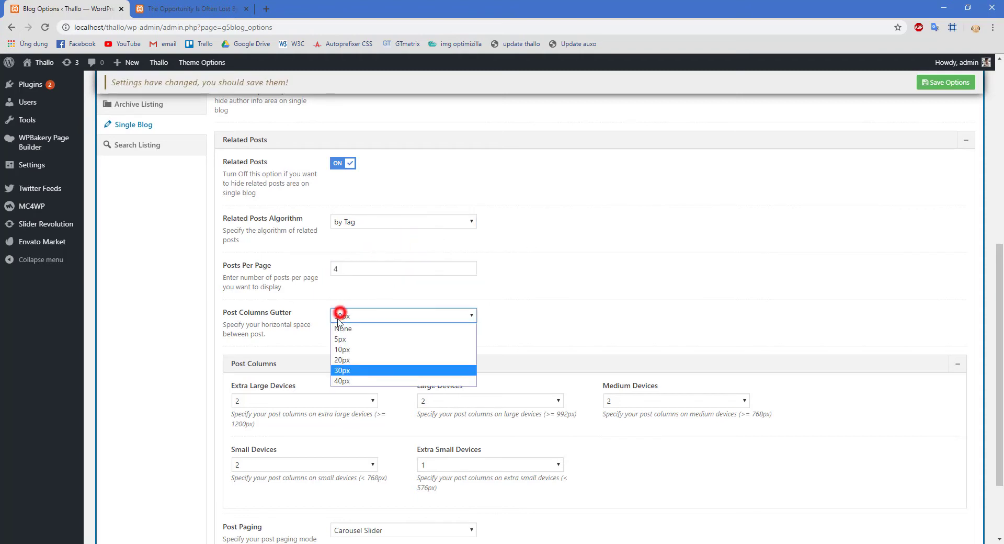
click(342, 359)
scroll(546, 283, down, 3)
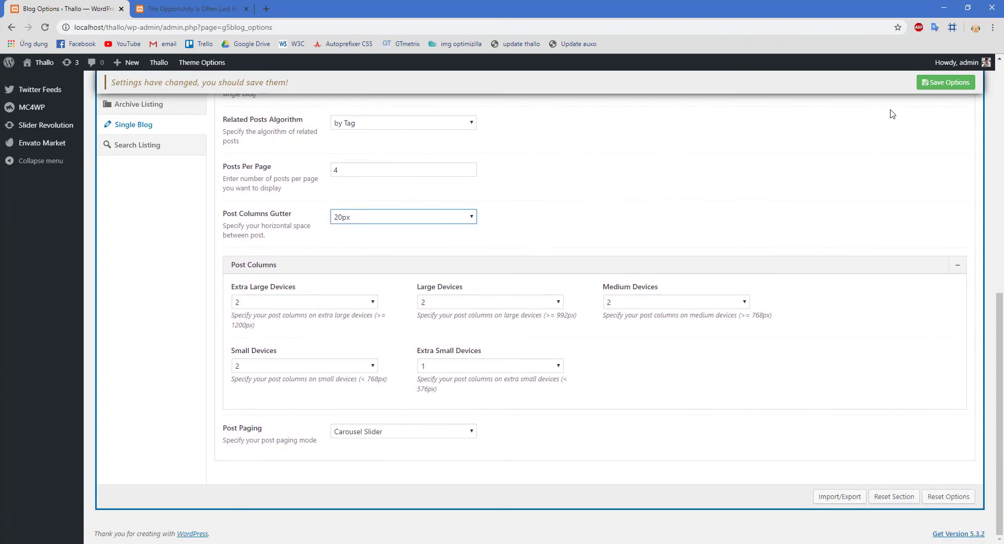
- Save the Related Posts settings and check the Related Post carousel on the sample post
click(929, 85)
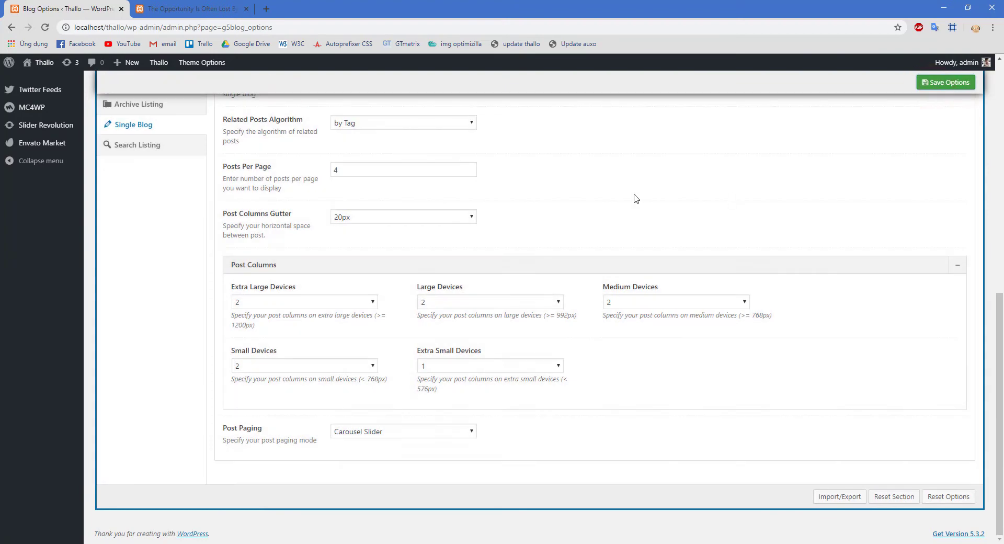
click(177, 6)
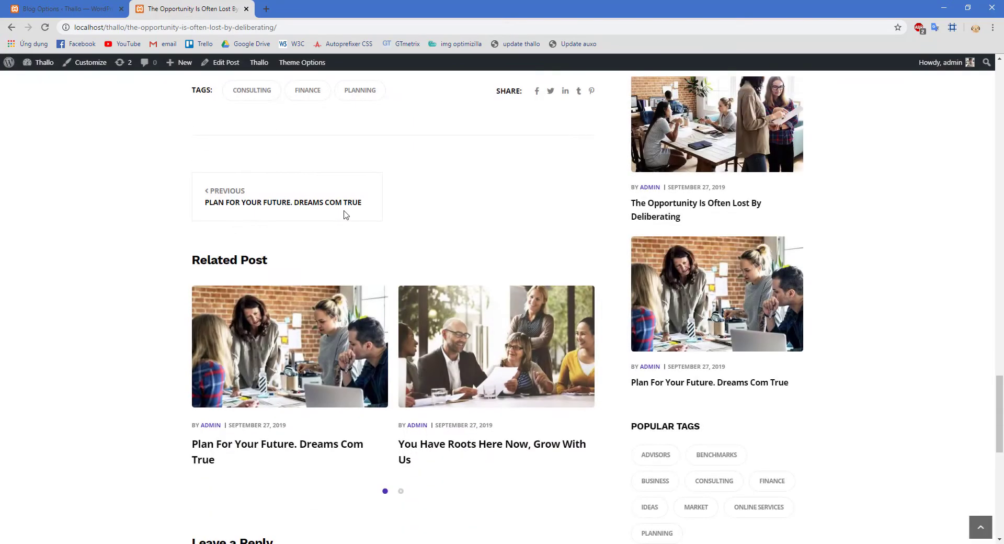
scroll(345, 214, down, 1)
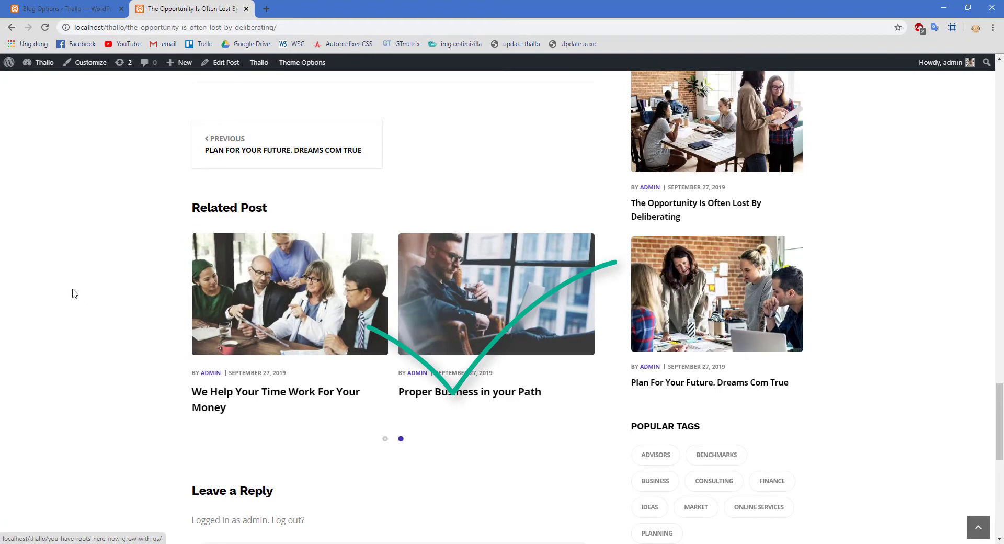
- Turn on Custom Search Listing in the Search Listing options, keeping the Large Image layout, and save the options
click(74, 8)
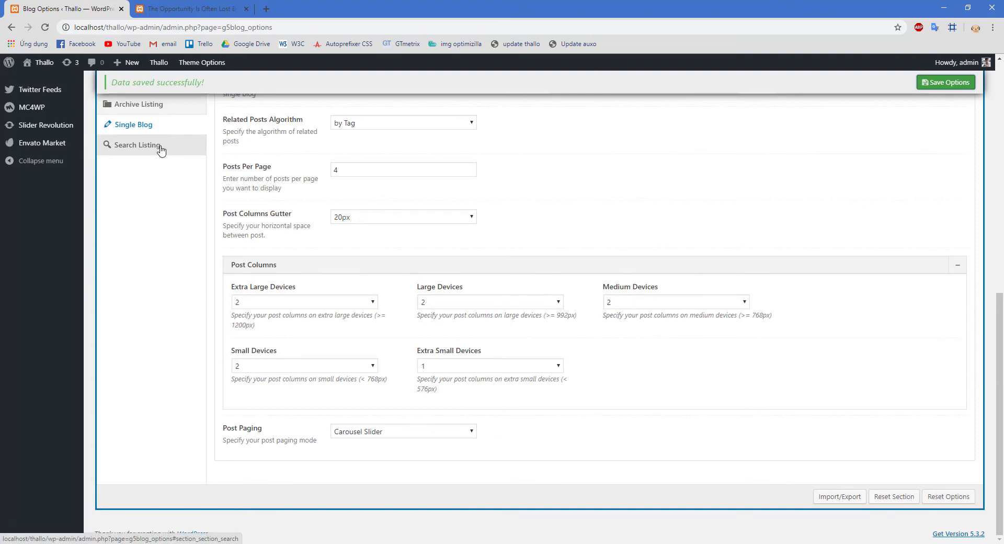
scroll(207, 206, up, 2)
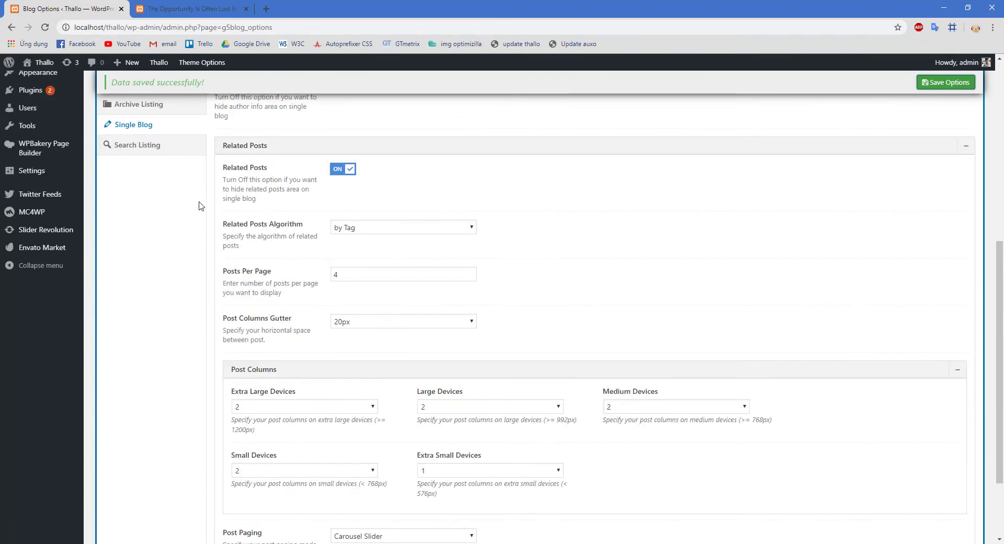
click(172, 154)
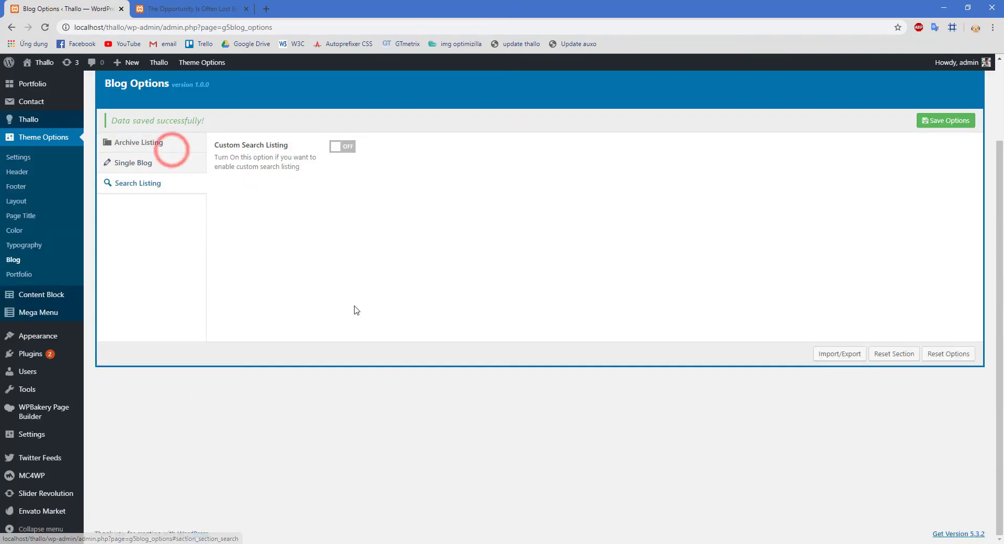
click(347, 154)
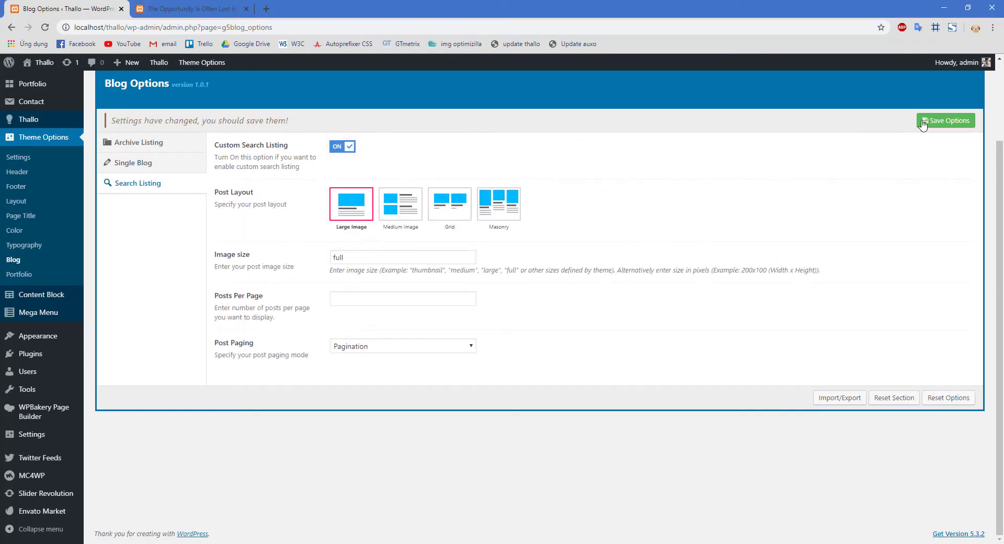
click(922, 122)
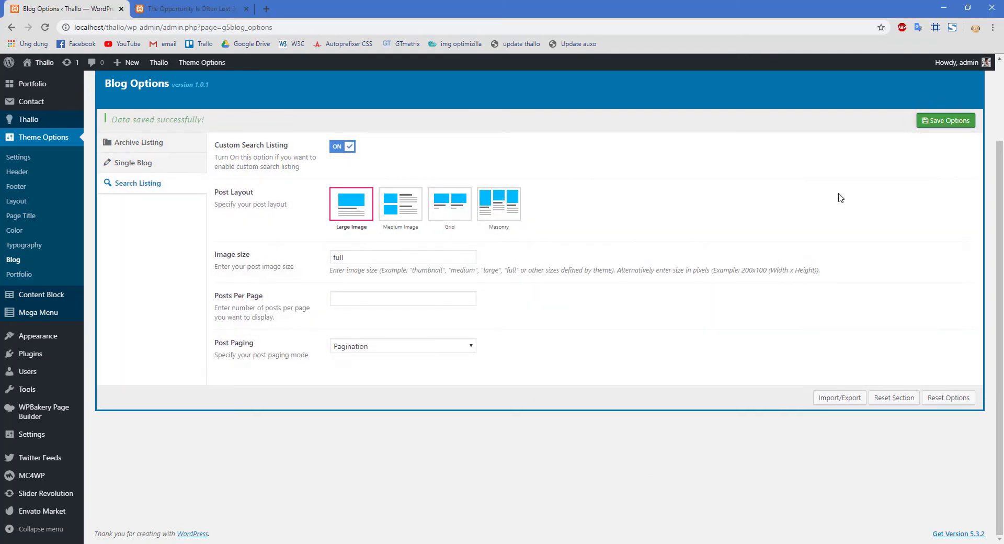
- Search the blog for "the evolution" from the sample post's sidebar and look at the layout of the results page
click(201, 7)
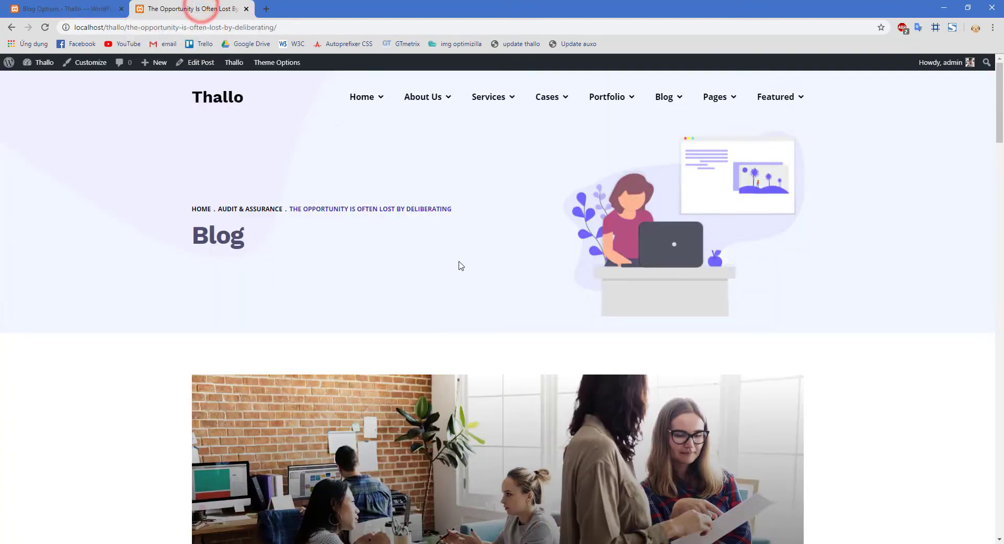
scroll(513, 264, down, 4)
scroll(514, 264, down, 4)
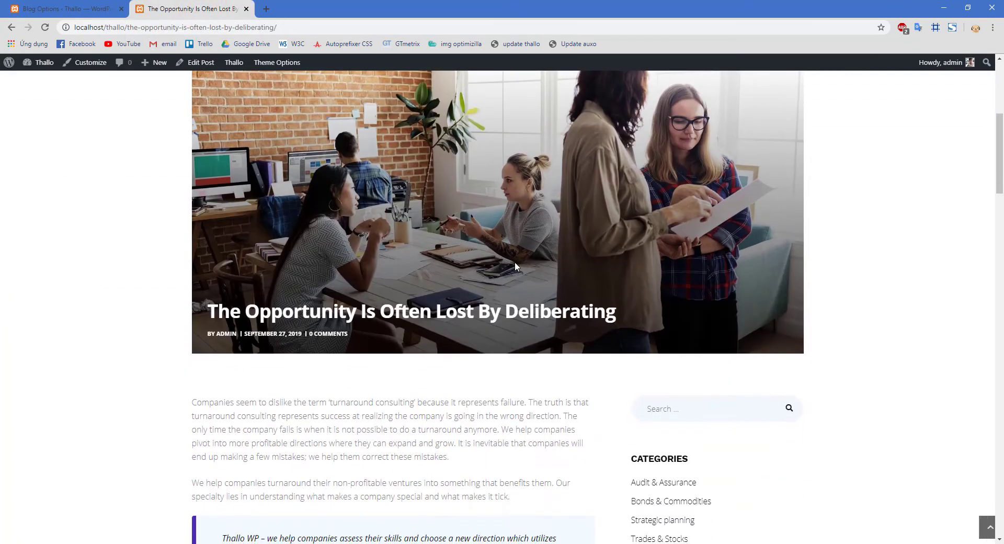
scroll(517, 267, down, 1)
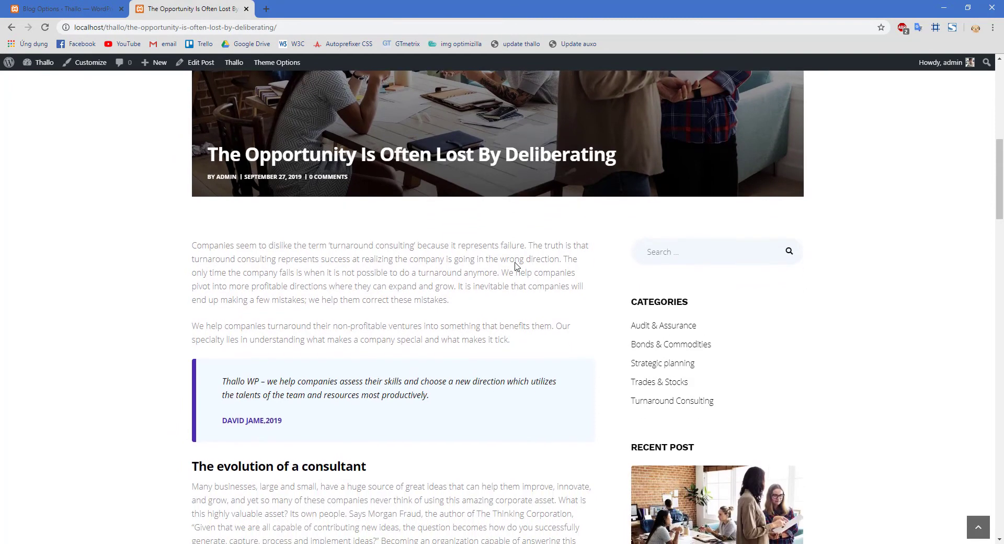
click(651, 251)
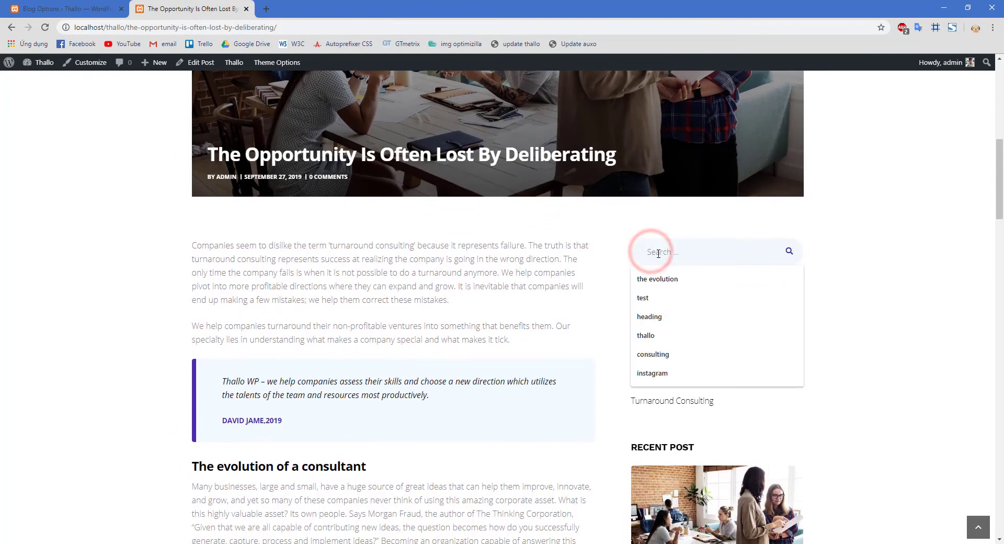
click(661, 279)
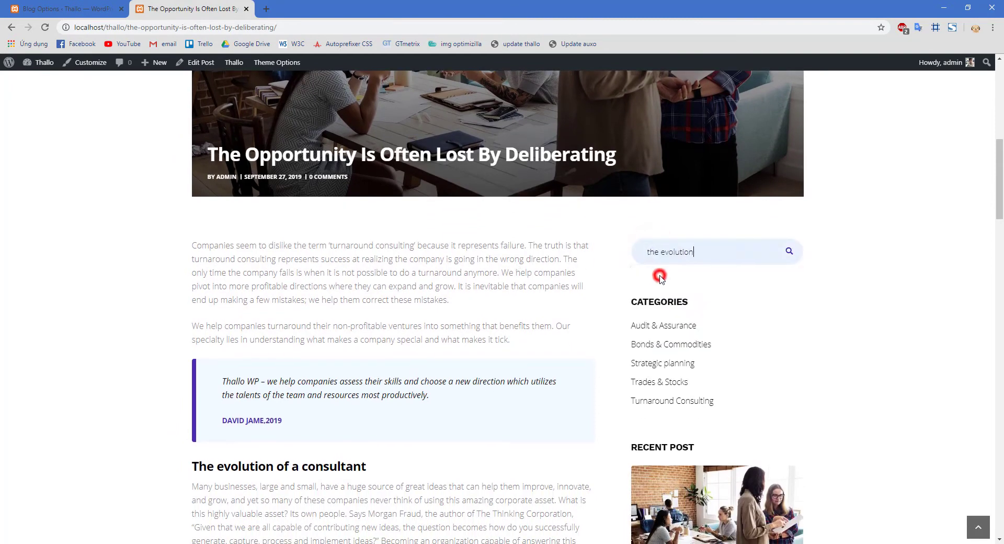
key(Return)
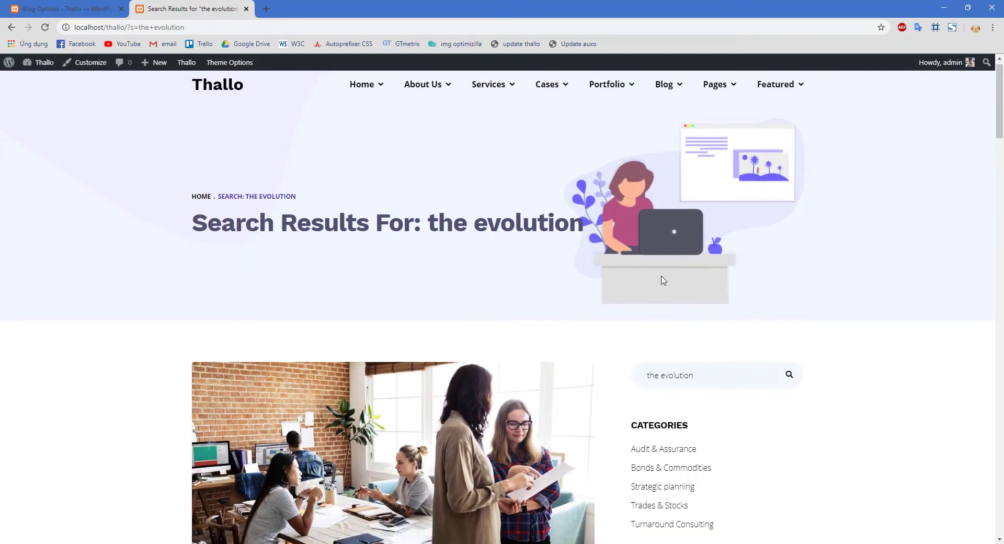
scroll(662, 279, down, 4)
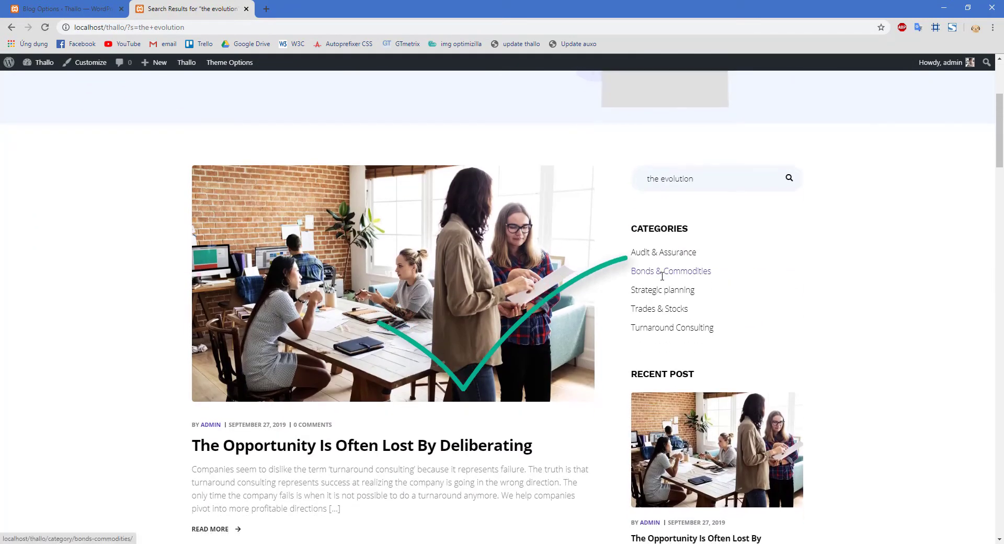
- Try the Medium Image post layout for the search listing, save the options and check the reloaded search results
click(104, 10)
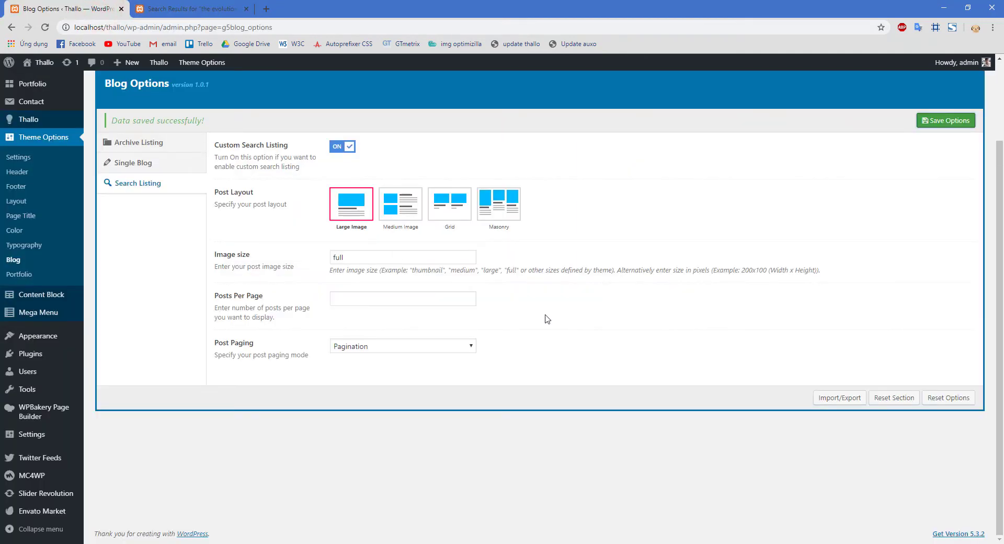
click(397, 215)
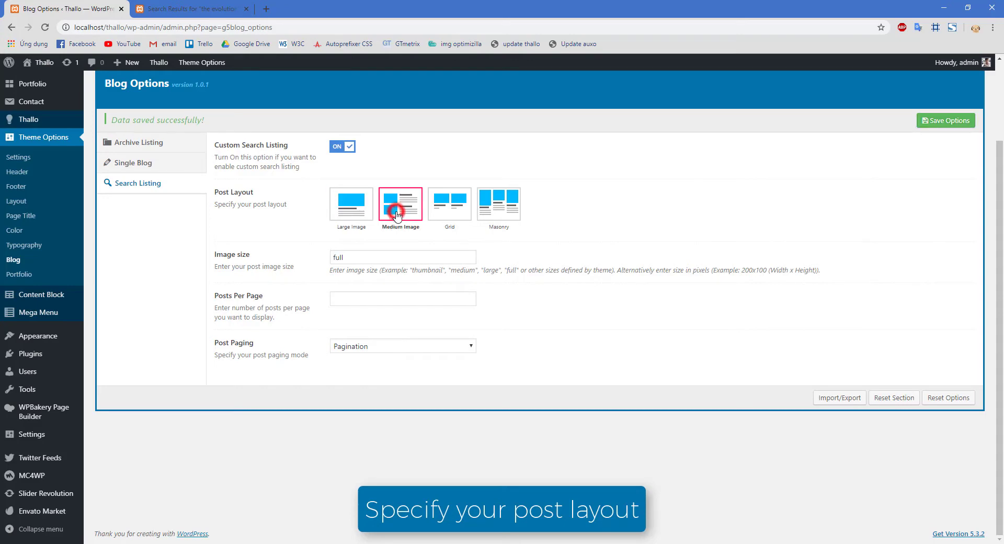
click(933, 124)
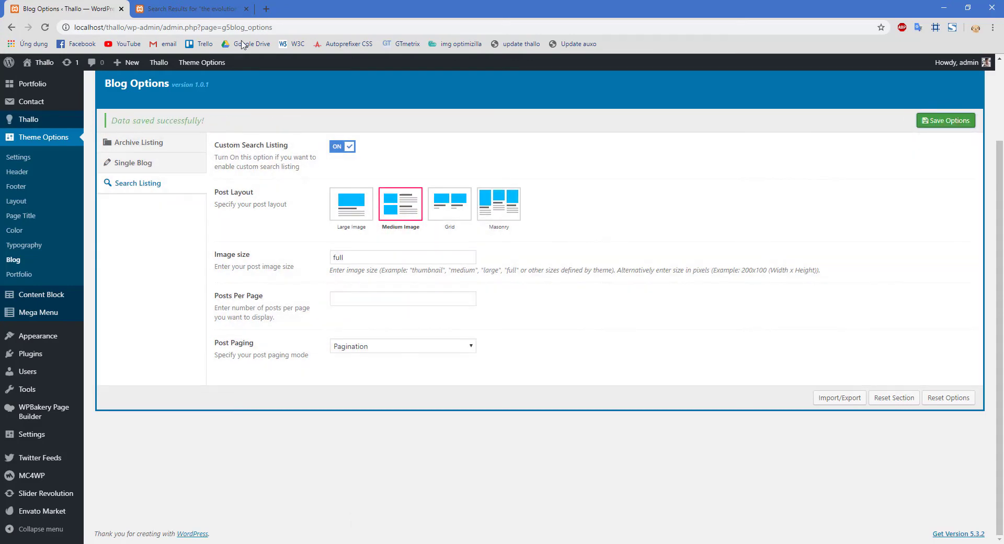
click(202, 7)
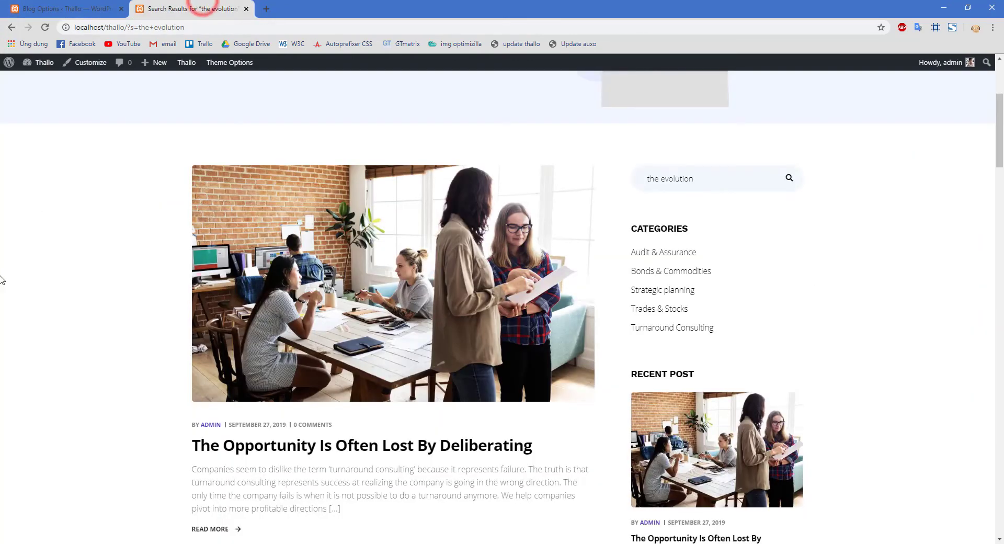
key(F5)
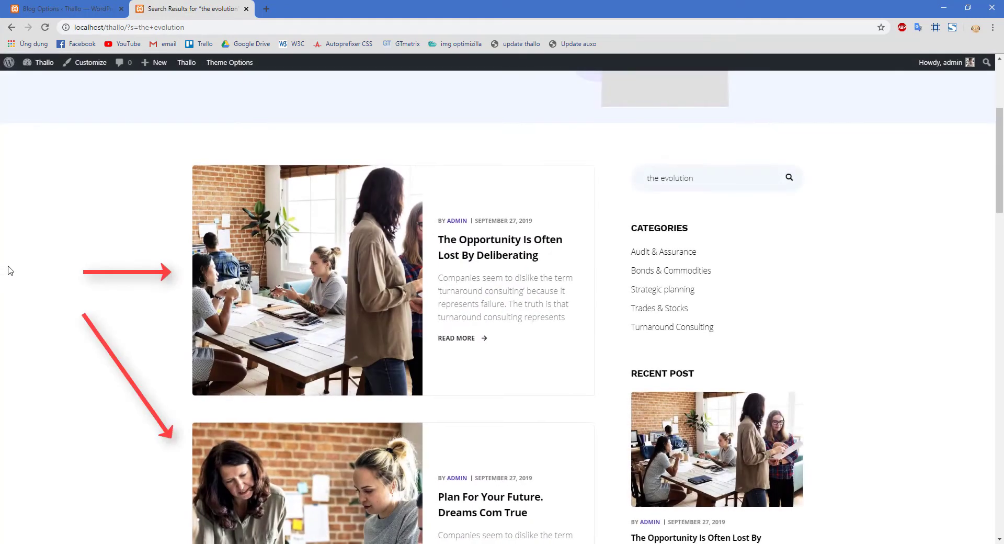
scroll(10, 270, down, 1)
- Set the search listing's post layout to Grid, save the options and check the reloaded search results
click(76, 8)
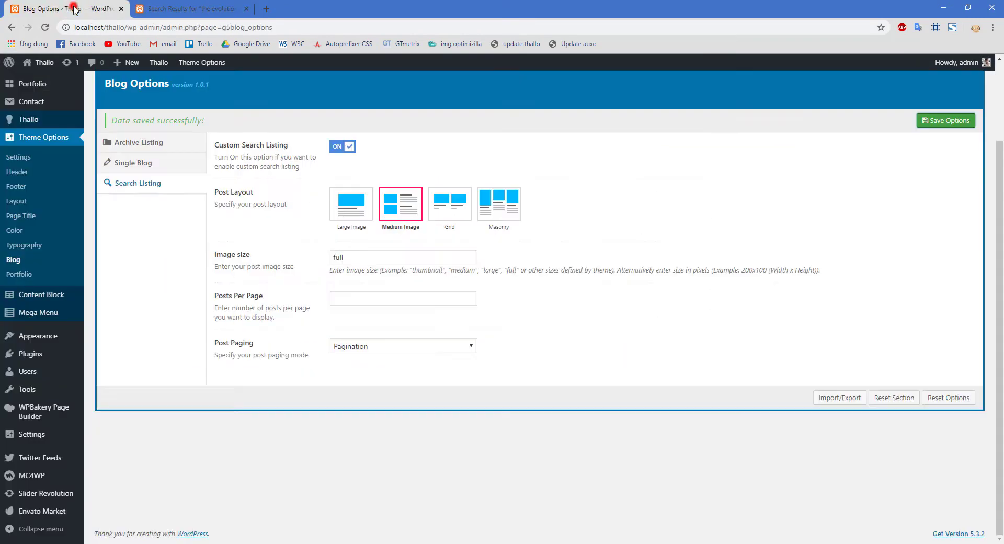
click(444, 211)
click(946, 122)
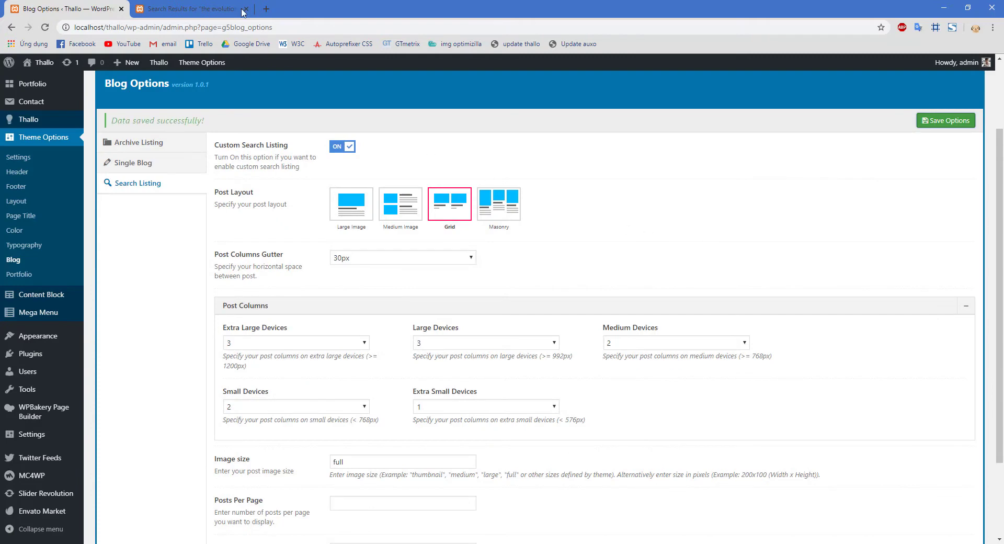
click(208, 6)
key(F5)
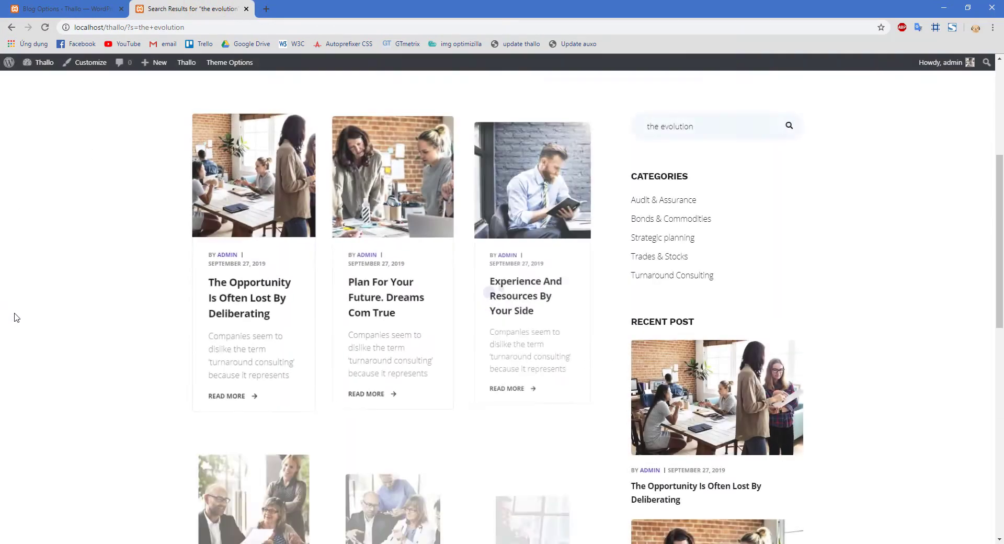
scroll(14, 316, down, 4)
scroll(14, 317, down, 3)
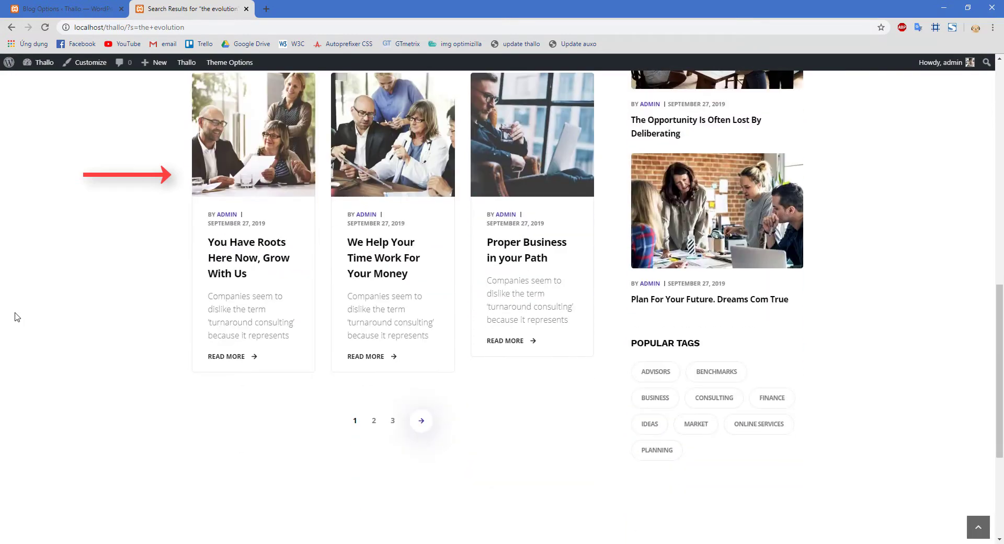
scroll(19, 315, up, 2)
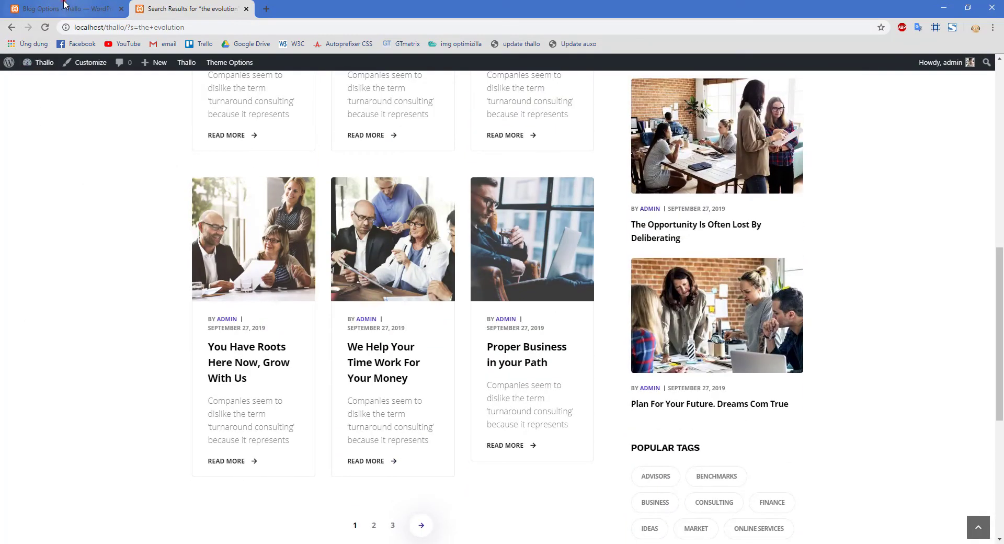
- Set the search listing's post columns to 2 for extra large and large devices and 1 for small devices, and save the options
click(64, 8)
scroll(293, 293, down, 1)
click(294, 291)
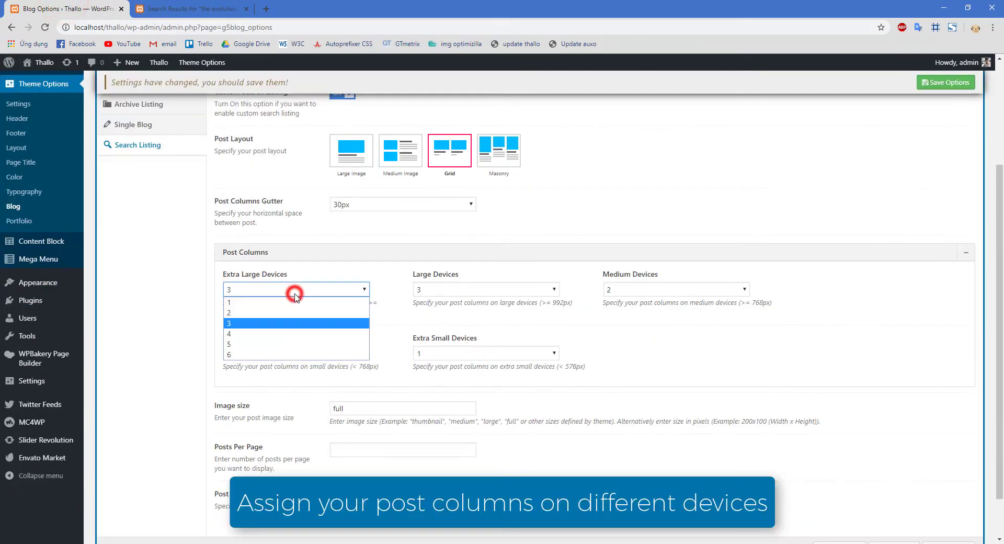
click(273, 312)
click(450, 290)
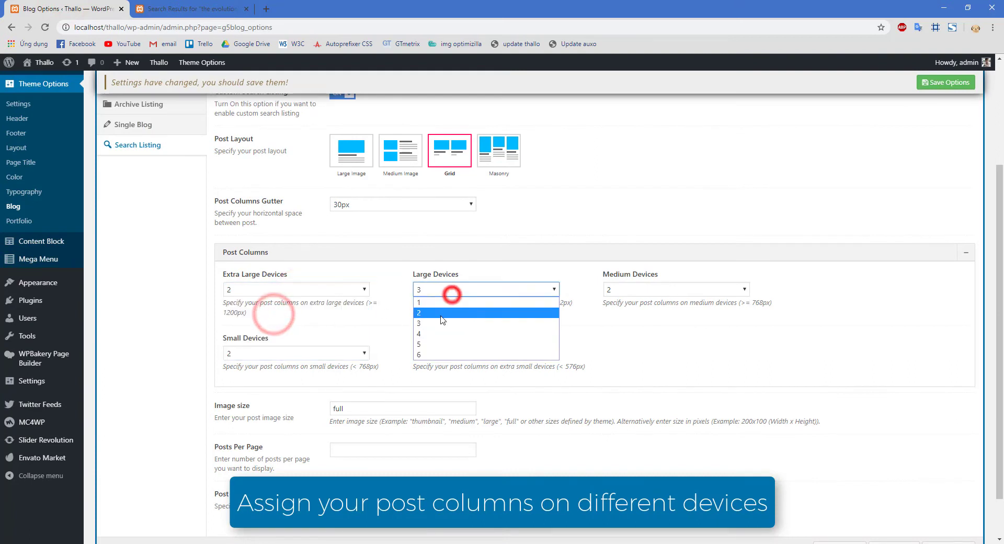
click(440, 313)
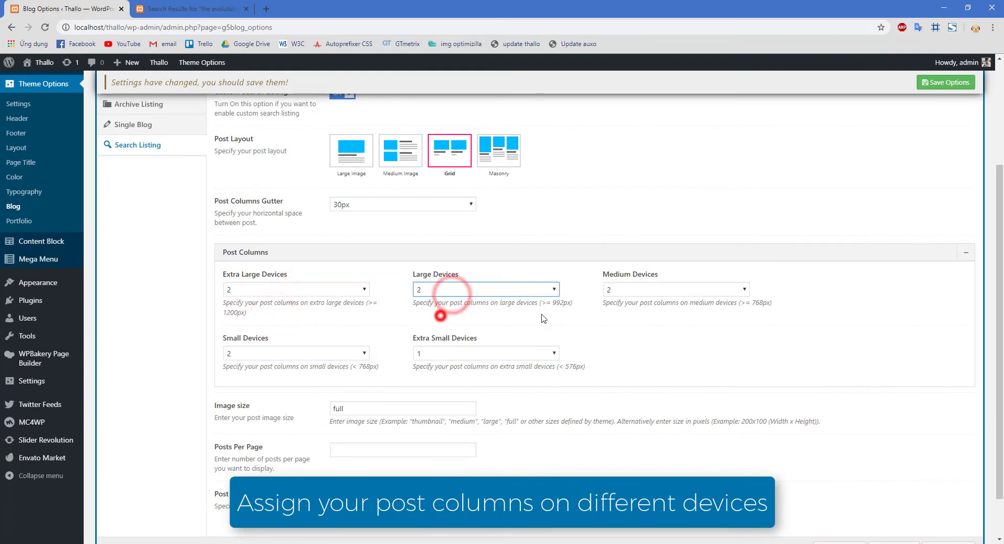
click(353, 354)
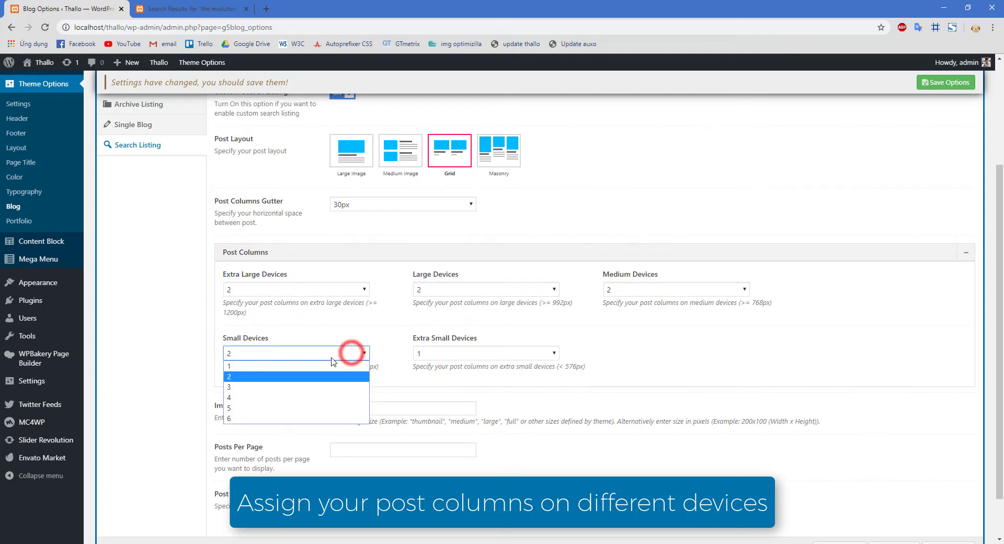
click(301, 364)
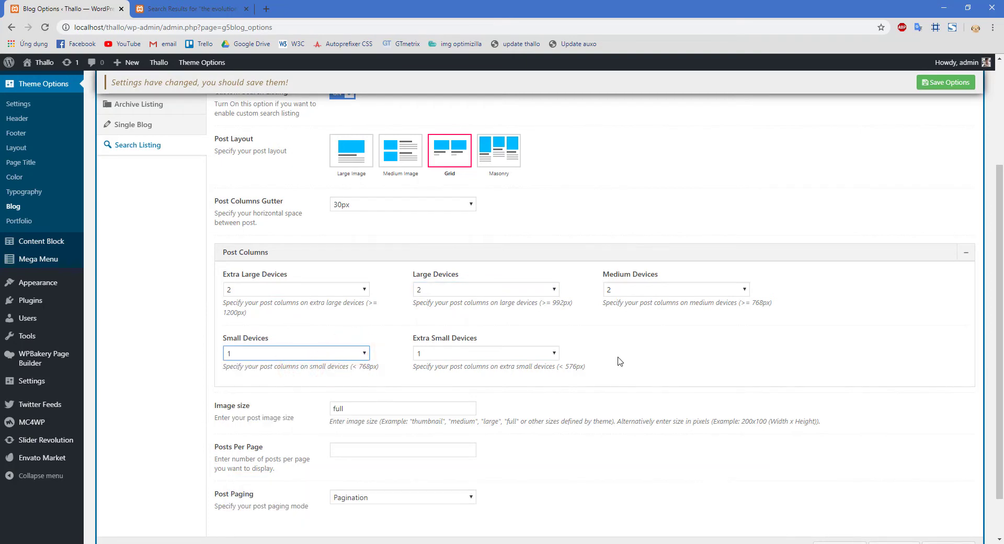
click(936, 89)
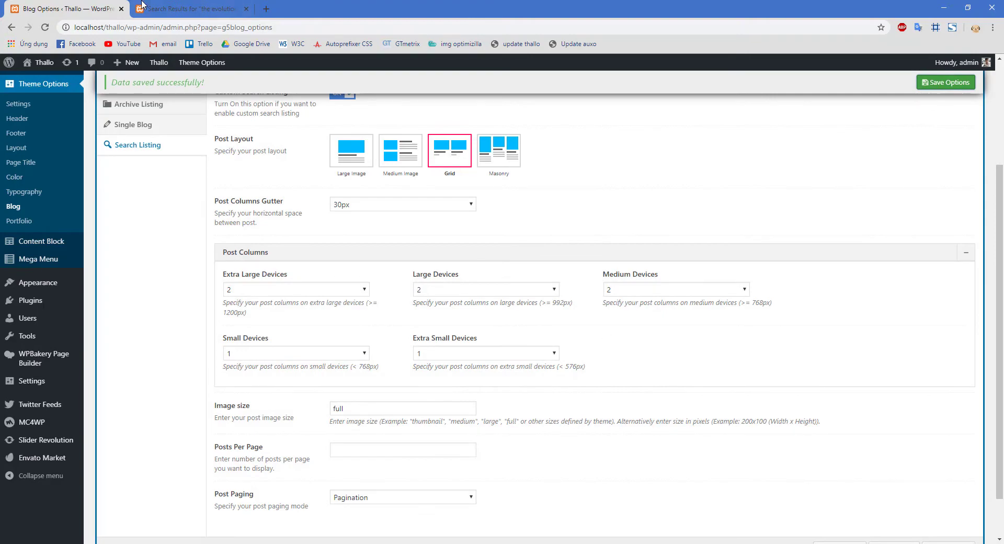
- Reload the search results page and check the post columns down to the pagination
click(142, 4)
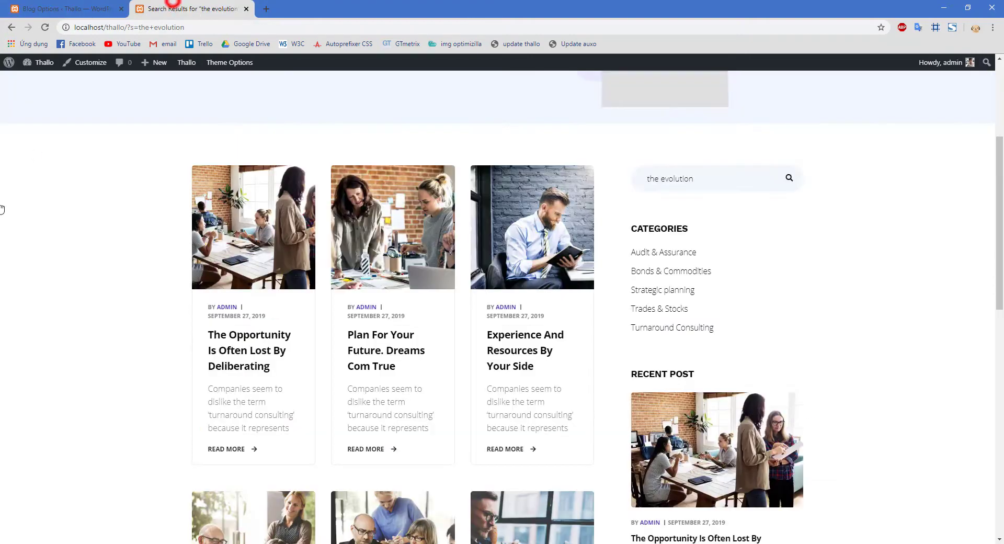
key(F5)
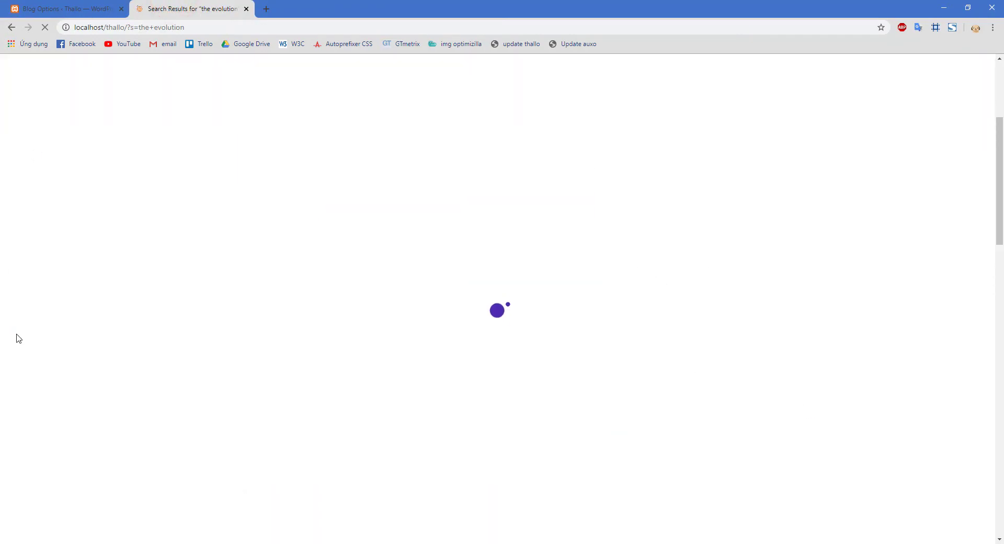
scroll(18, 338, down, 13)
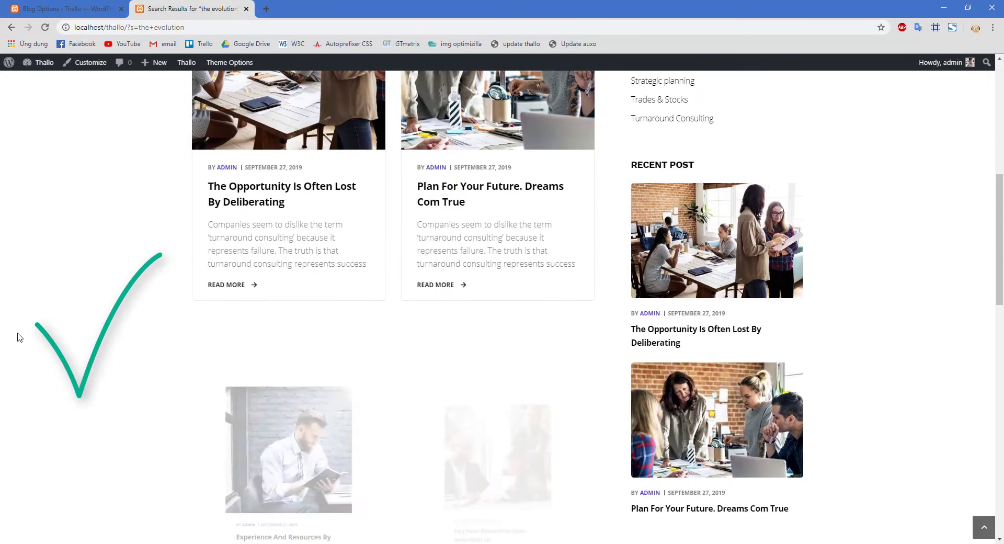
scroll(20, 334, down, 3)
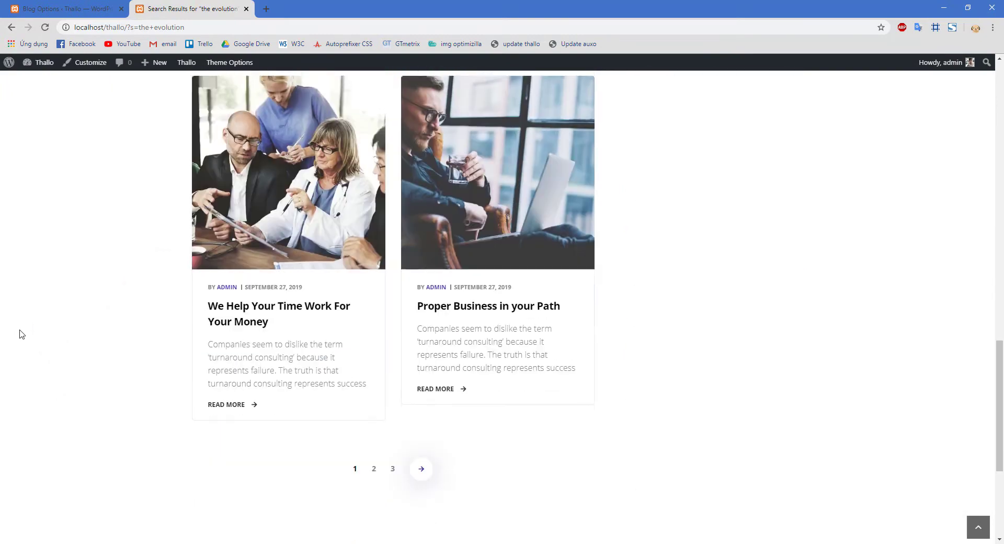
- Set the search listing's image size to 500x200, save the options and check the reloaded search results
click(50, 9)
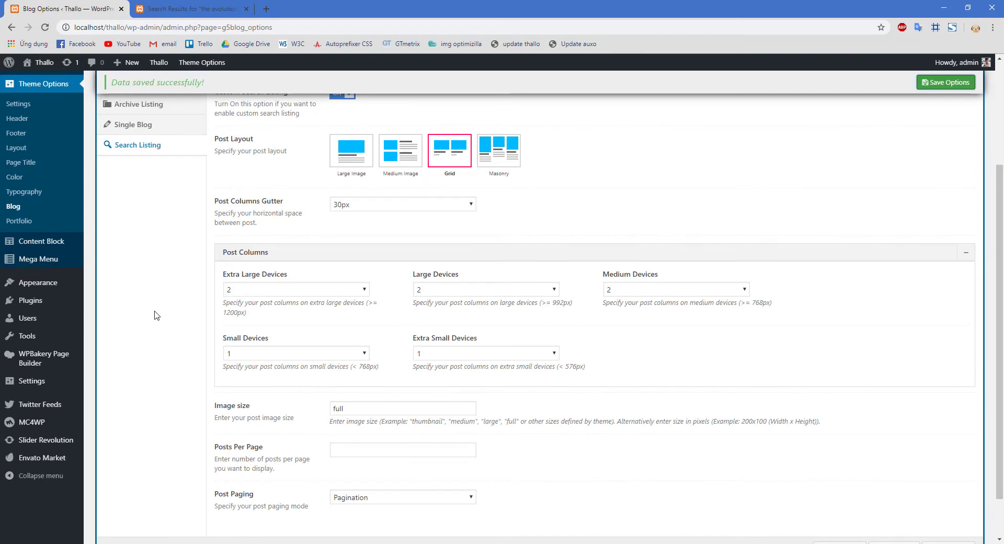
scroll(155, 315, down, 1)
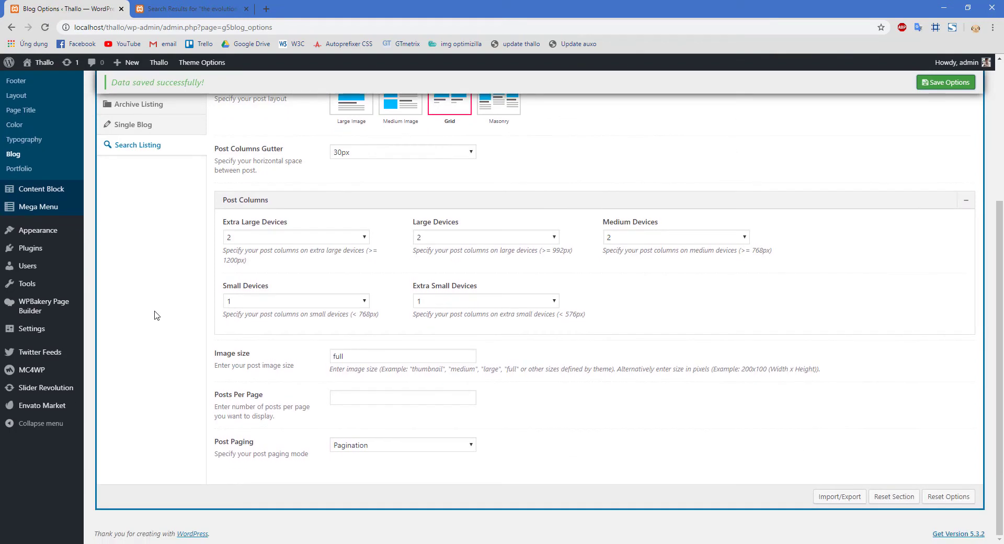
click(365, 359)
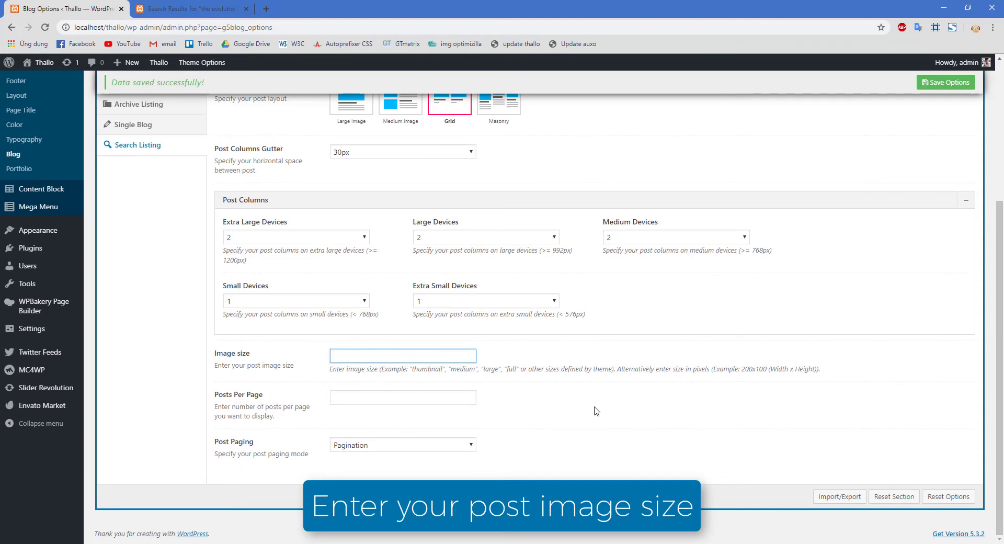
text(500x200)
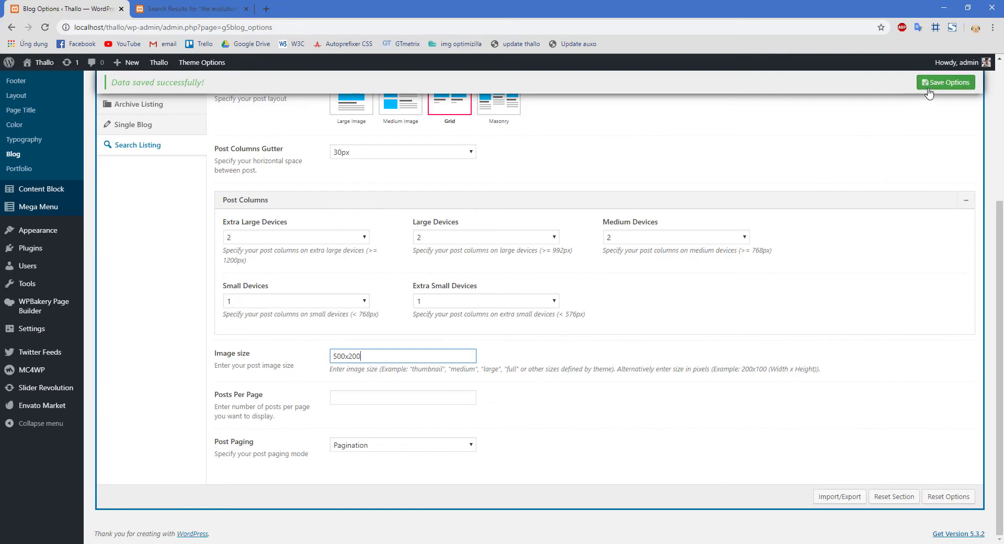
click(945, 82)
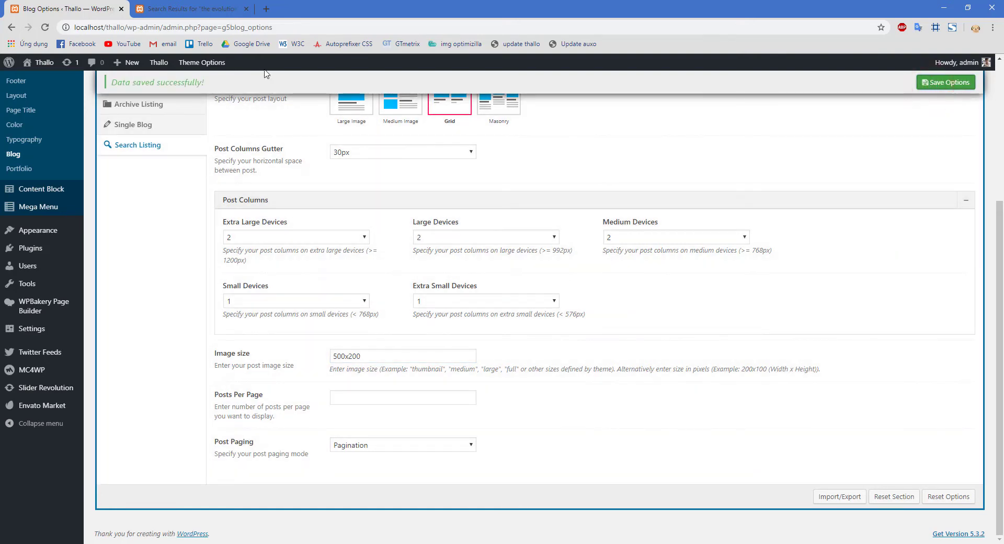
click(207, 4)
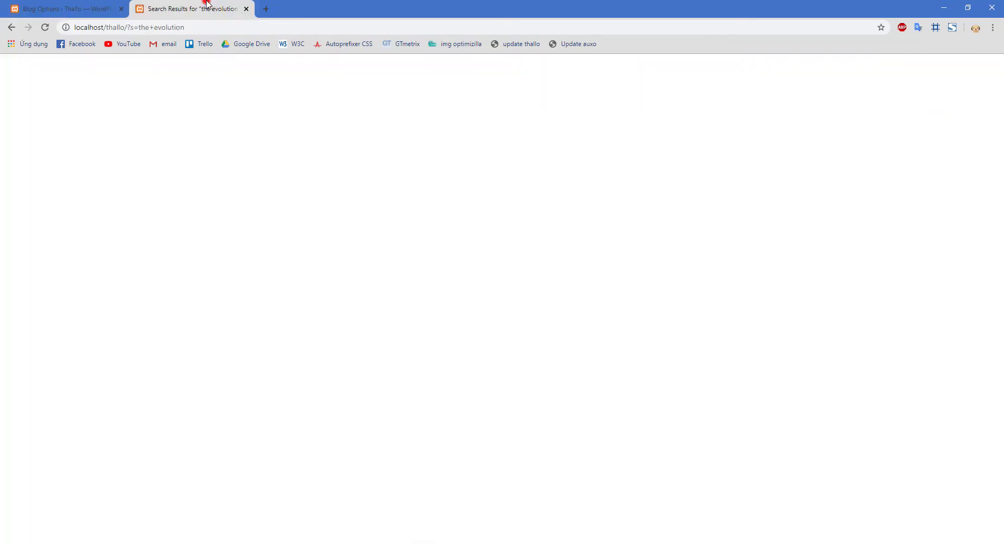
key(F5)
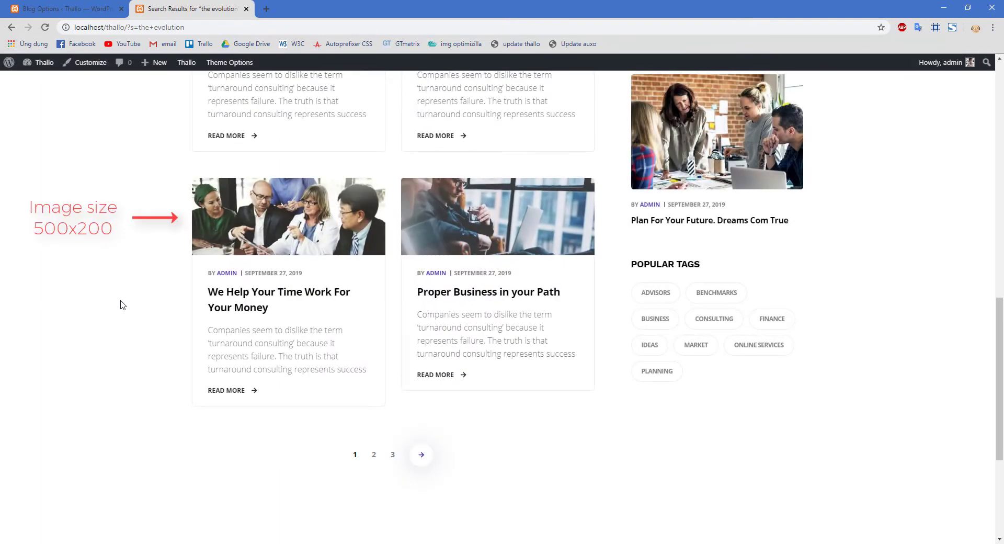
- Set the search listing to 6 posts per page with Ajax - Next Prev paging, and save the options
click(70, 8)
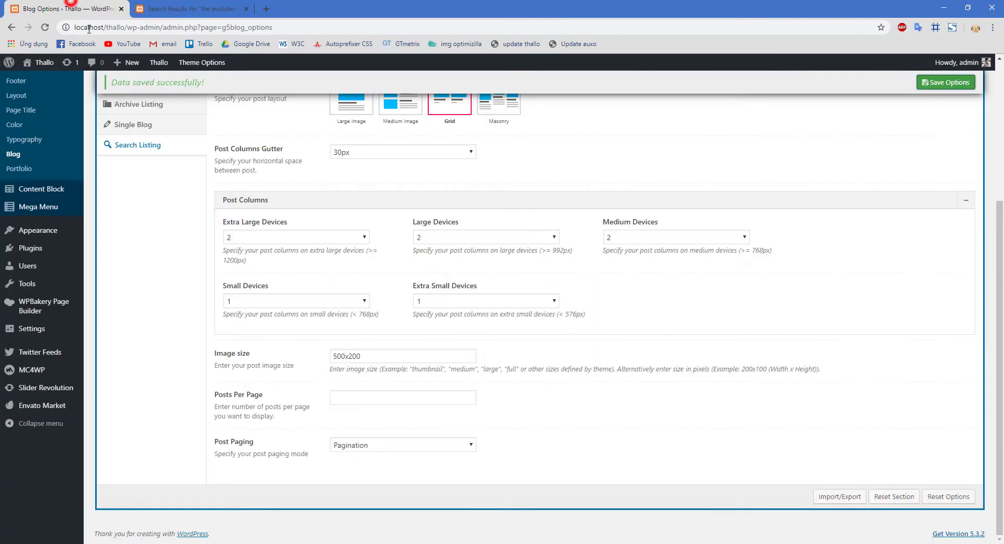
click(350, 398)
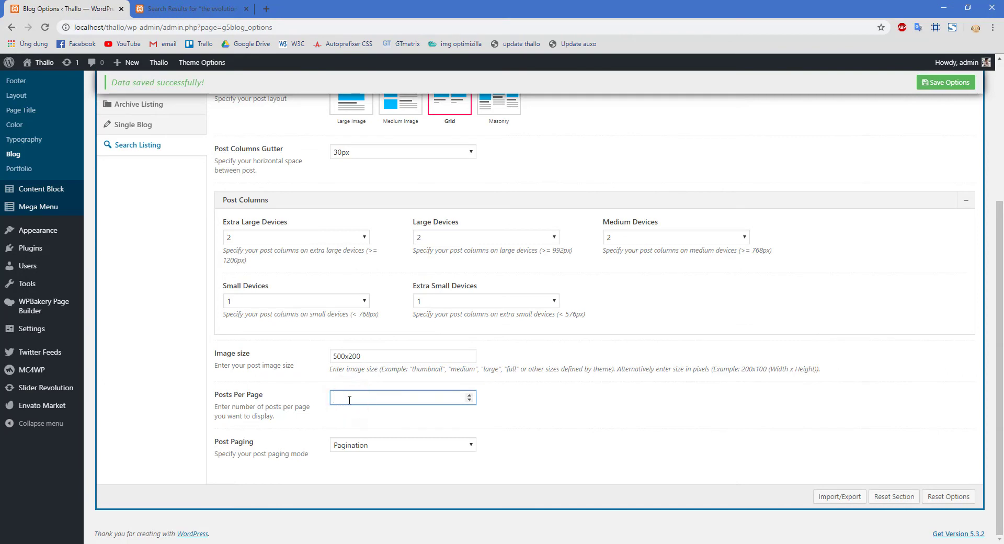
click(472, 450)
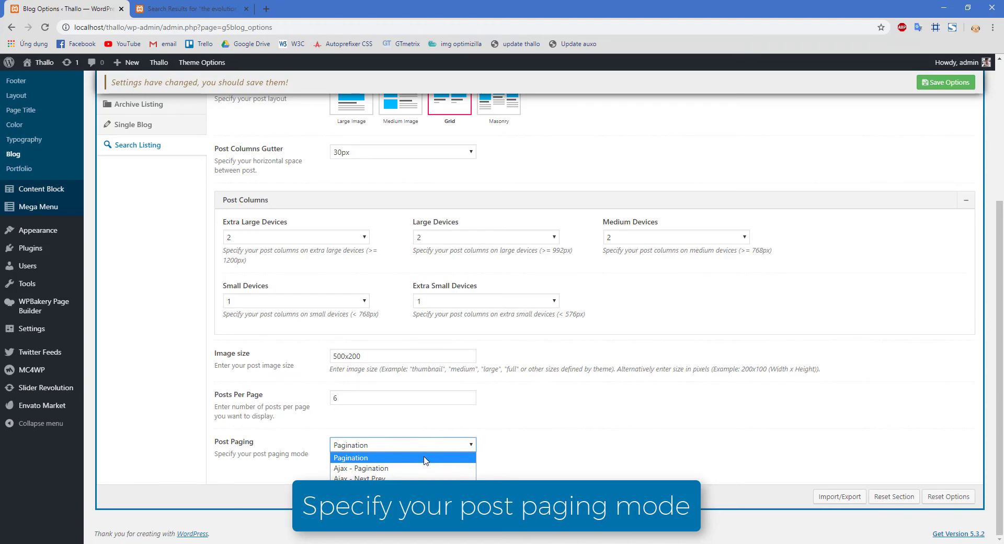
click(400, 478)
click(950, 86)
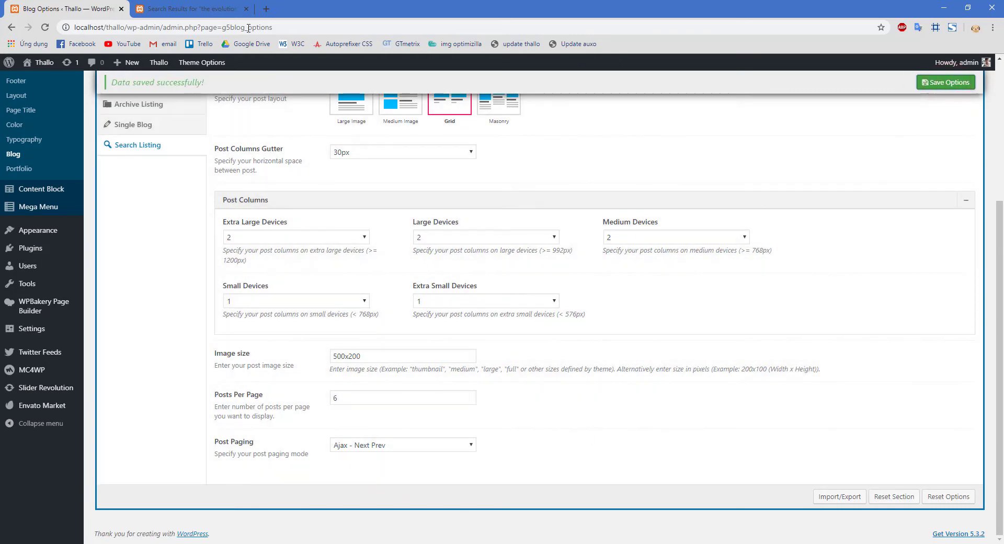
- Check the paging on the search results page by loading the second page of posts
click(203, 8)
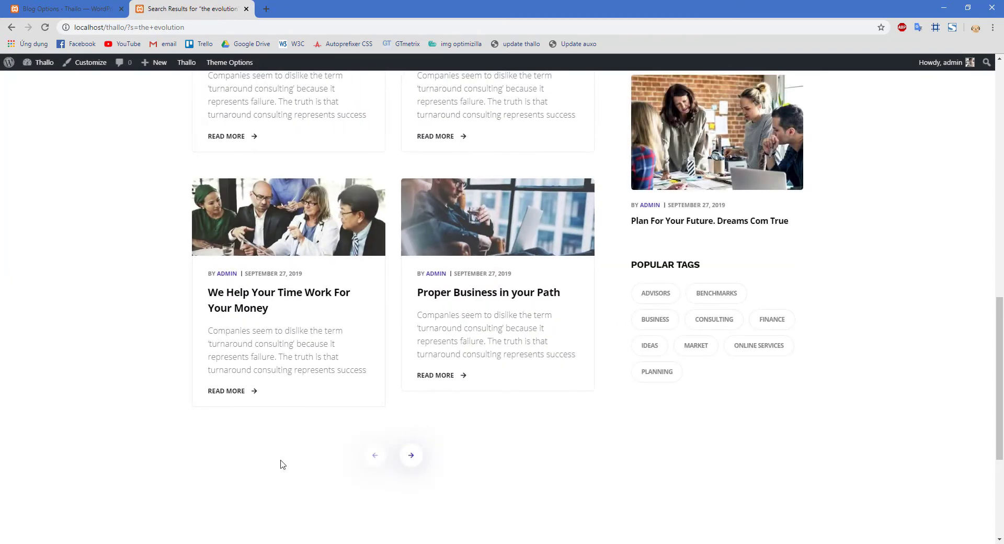
click(412, 456)
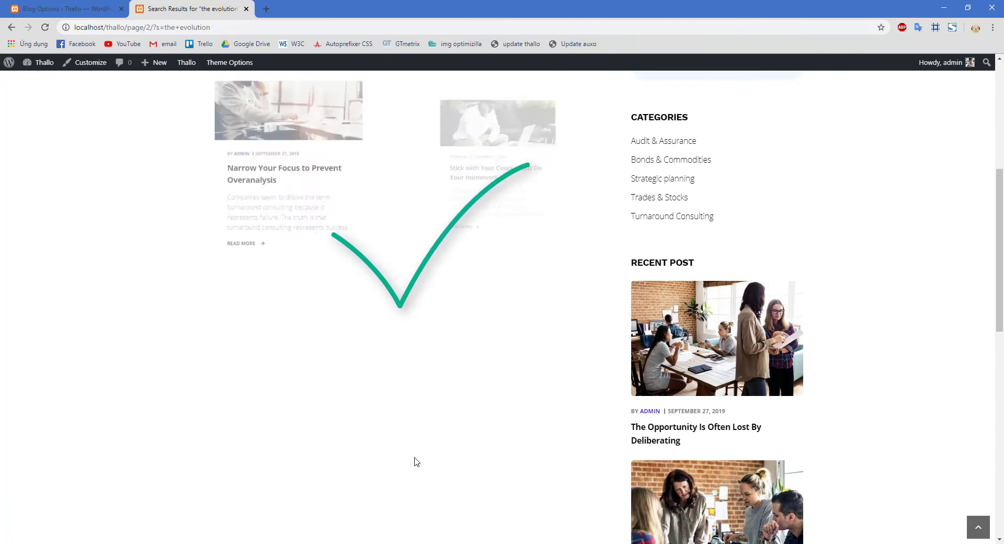
scroll(416, 462, down, 3)
scroll(416, 461, down, 4)
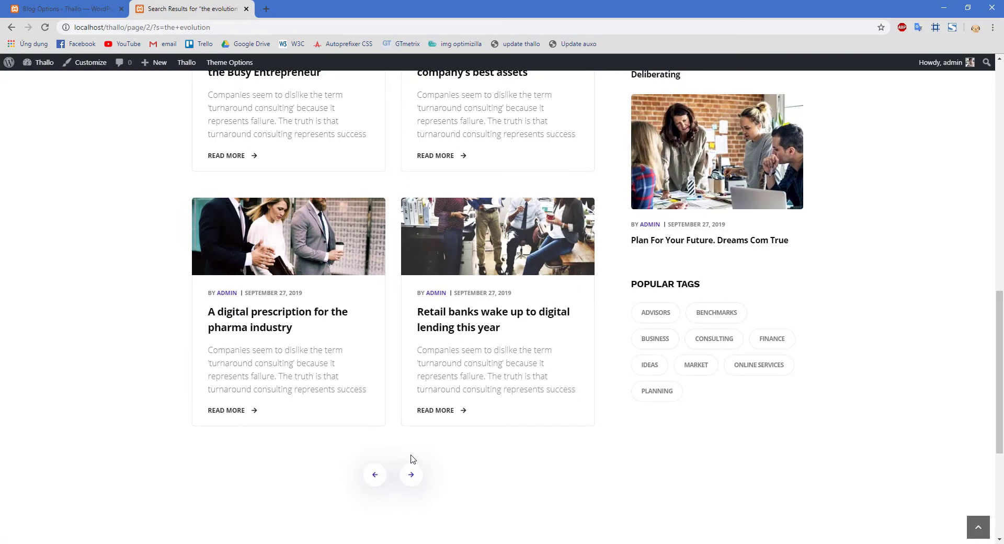
- Open the custom Blog settings in the general theme Settings and expand the Header options under Single setting
click(80, 12)
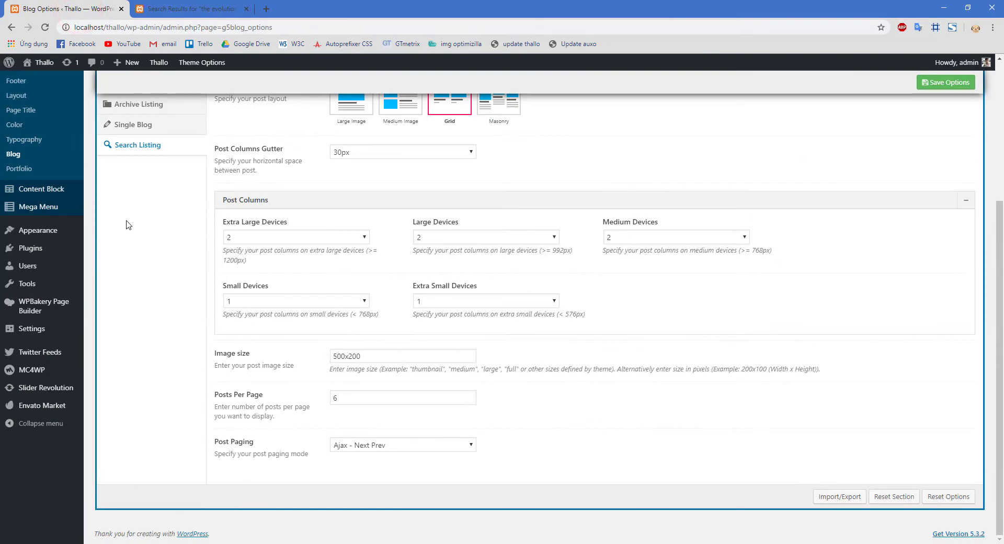
scroll(126, 225, up, 4)
click(31, 256)
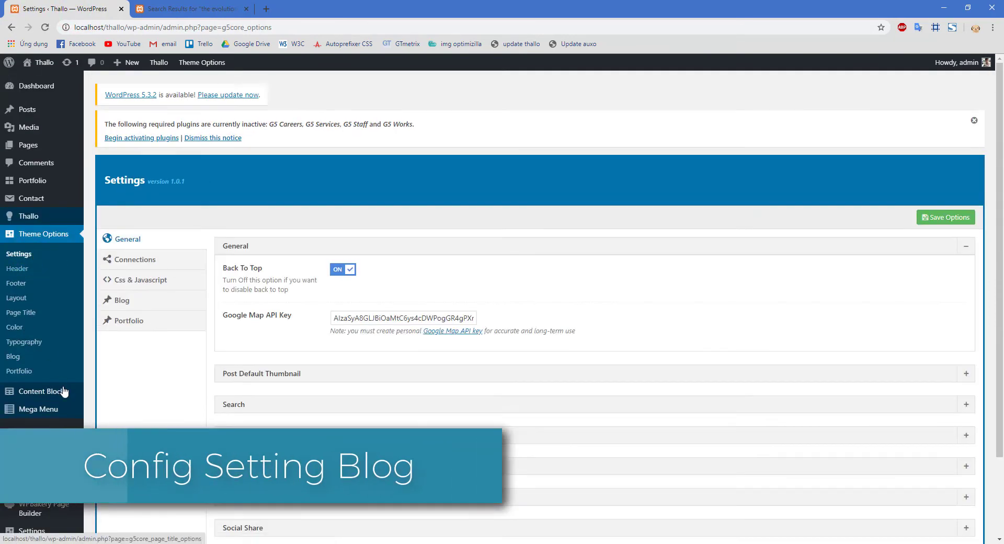
click(136, 304)
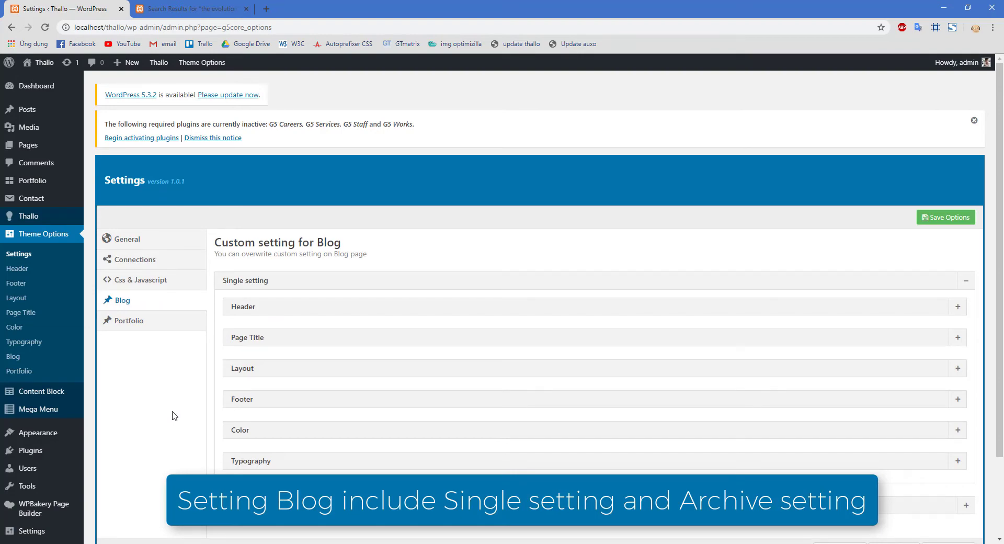
scroll(753, 342, down, 2)
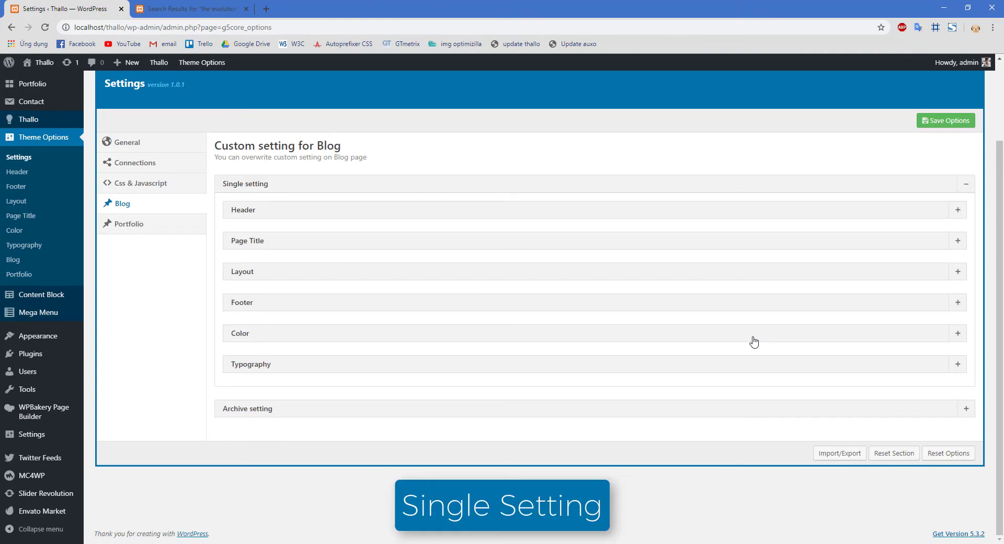
click(541, 216)
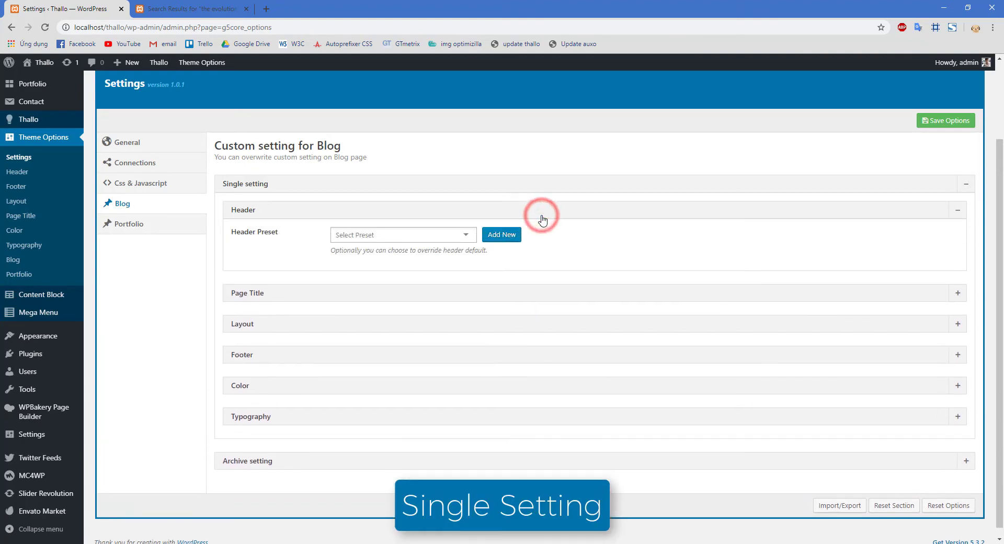
- Try the Header 03 preset for single posts, save, and check it on the "A digital prescription for the pharma industry" post
click(464, 234)
click(383, 266)
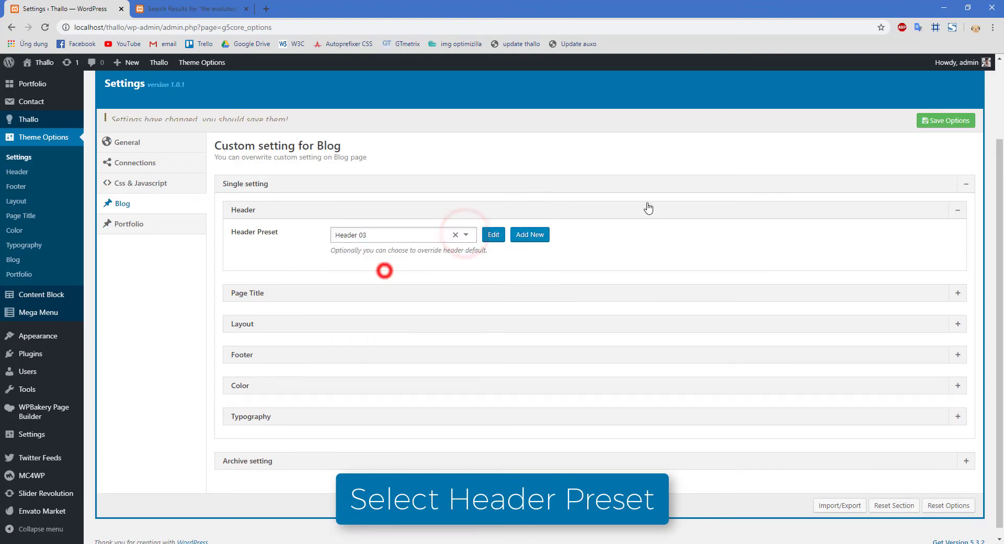
click(951, 122)
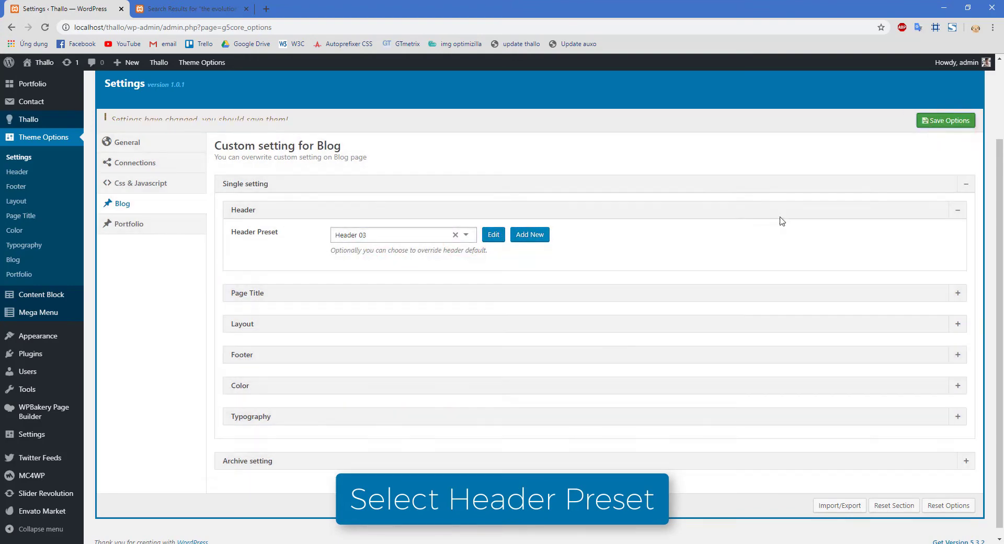
click(196, 8)
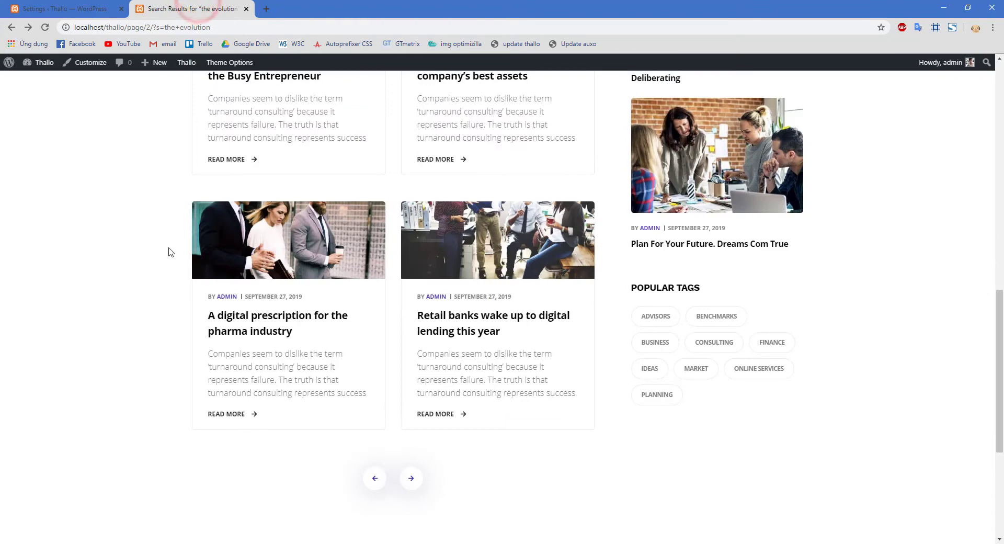
click(296, 317)
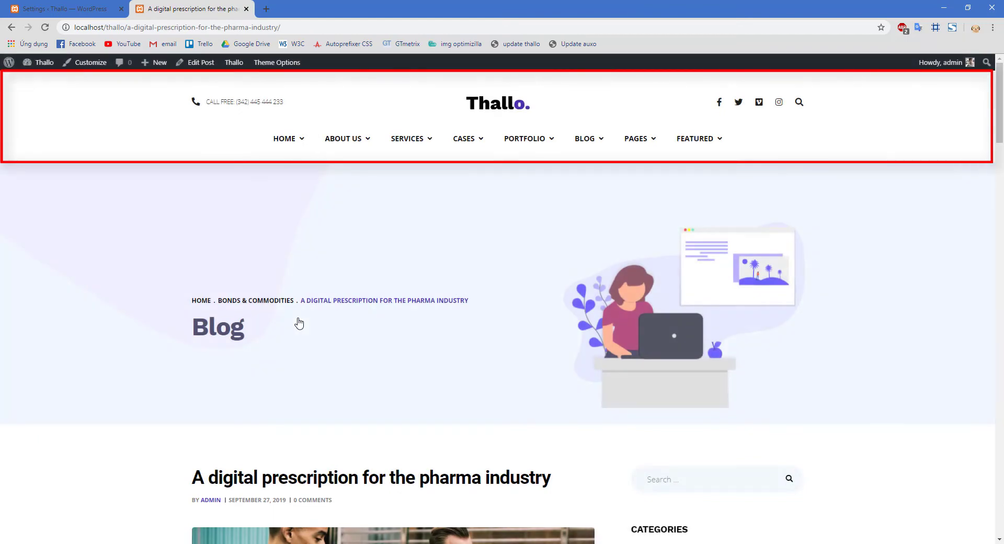
- Set the single-post header preset to Header 06, save the options, and check the header on the live post
click(84, 9)
click(466, 235)
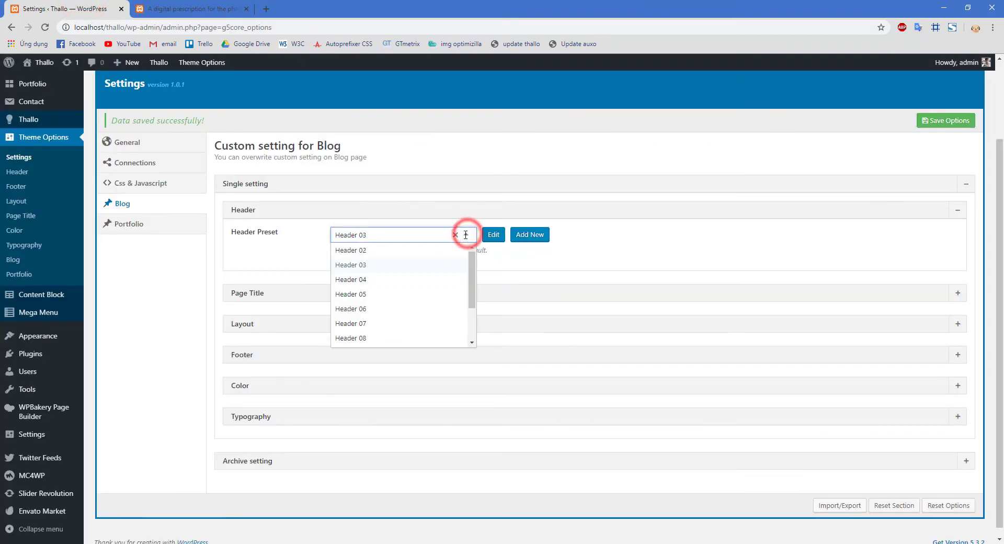
click(381, 309)
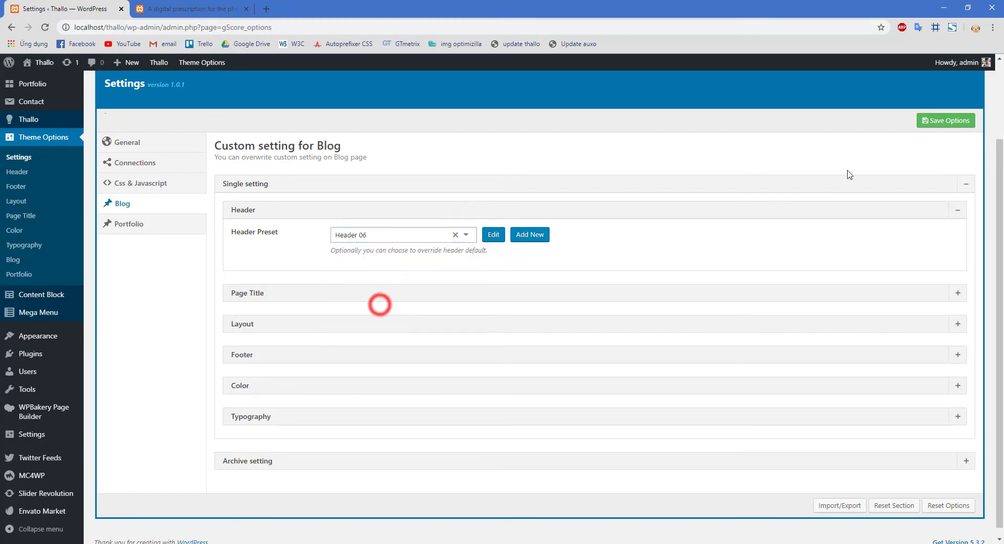
click(935, 121)
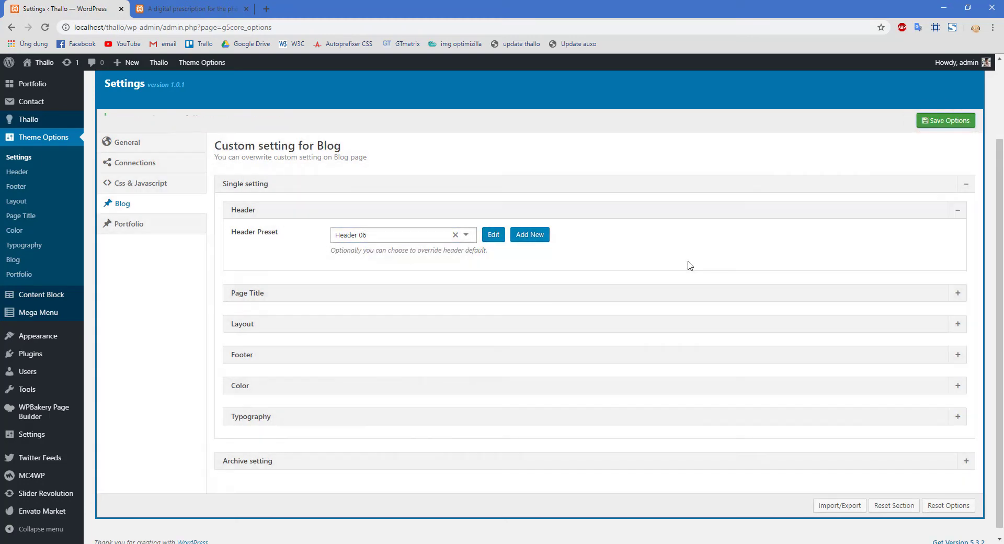
click(179, 8)
key(F5)
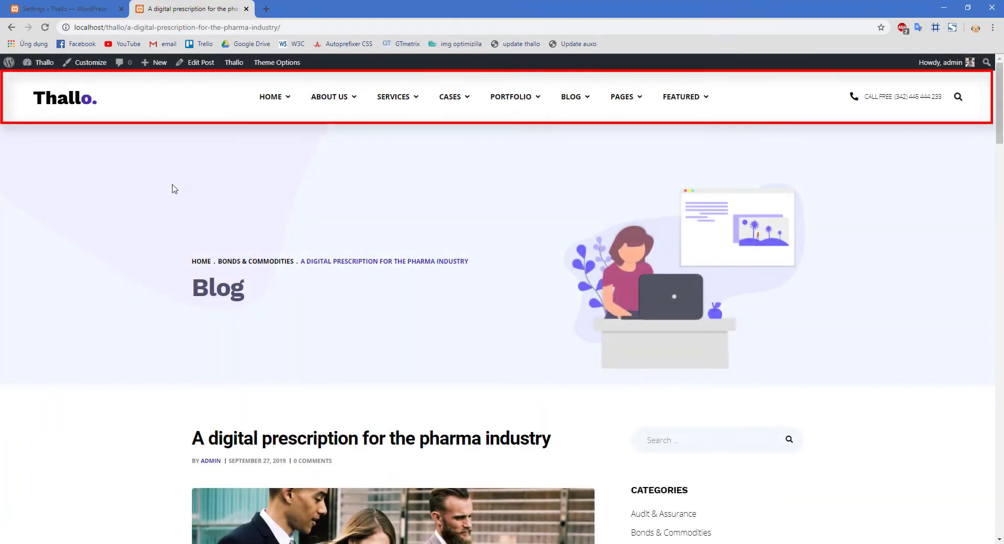
- Return to the custom Blog settings, collapse the Header options and expand the Page Title options under Single setting
click(80, 11)
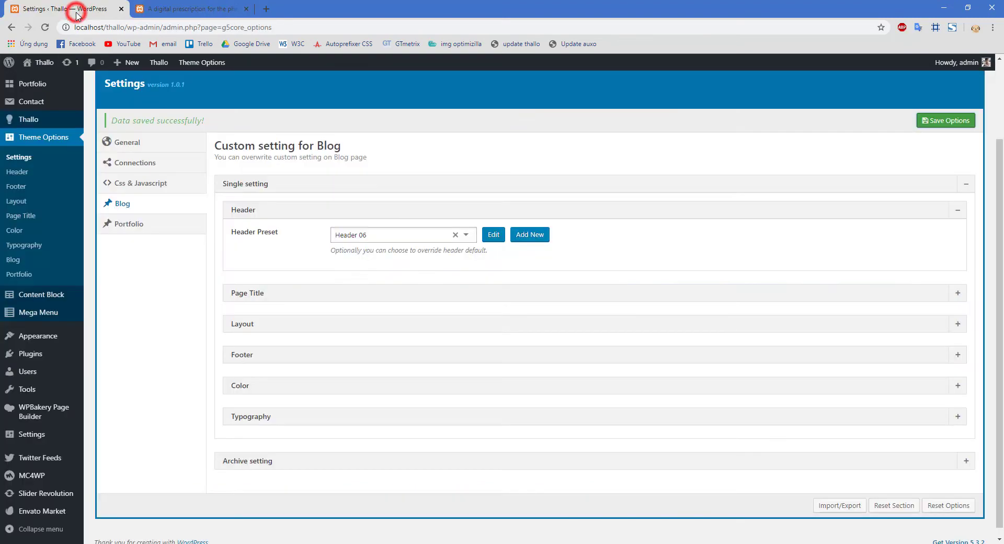
click(352, 214)
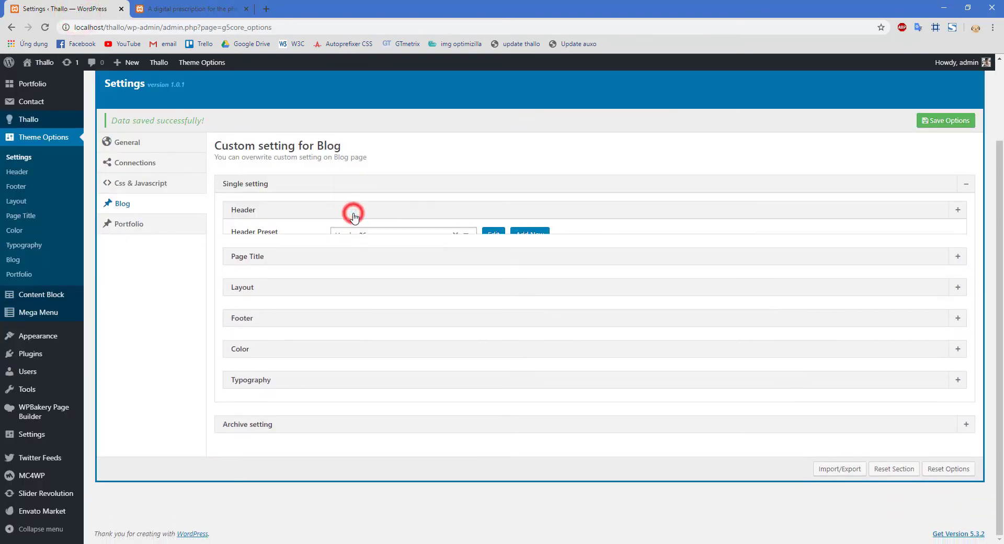
click(339, 241)
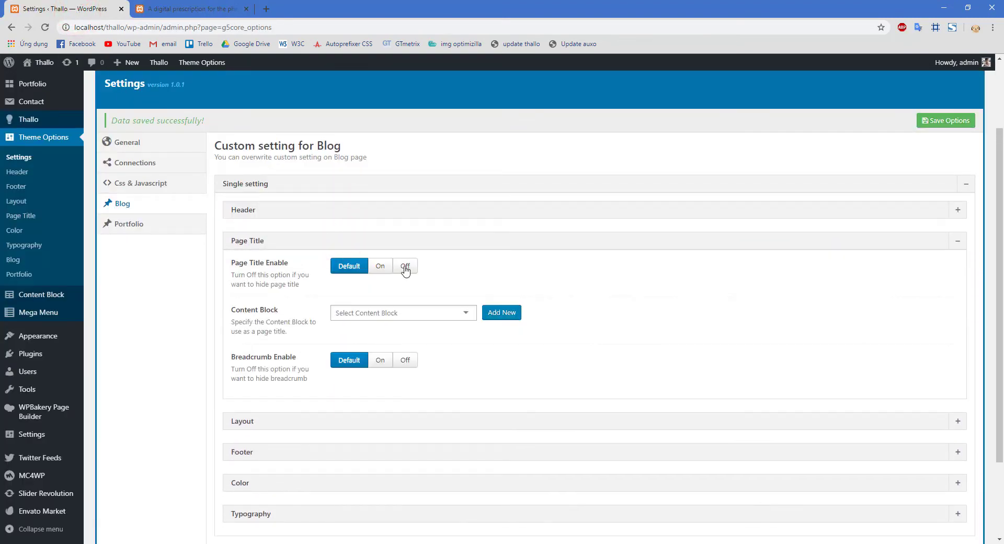
- Try turning the page title off for single posts, save, and check the reloaded post
click(385, 273)
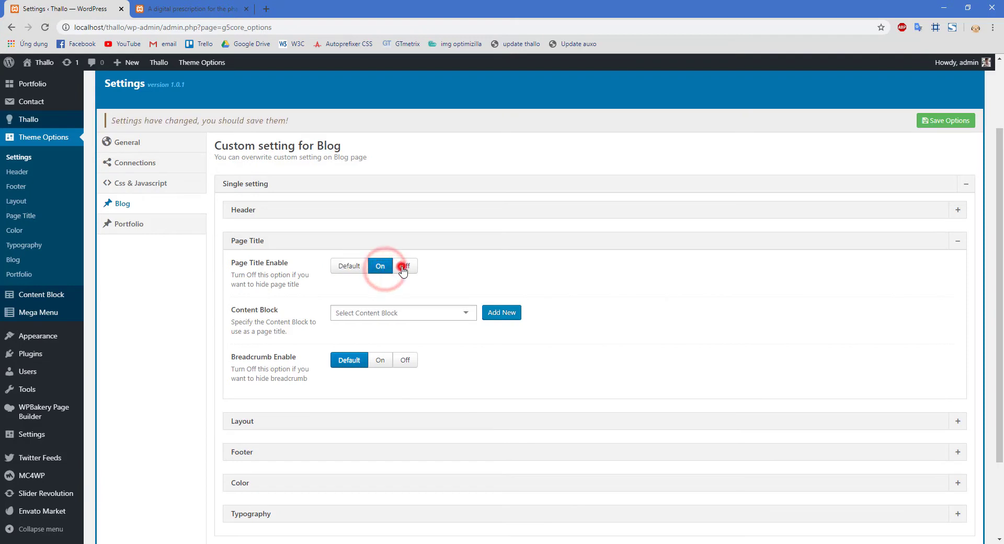
click(405, 266)
click(934, 122)
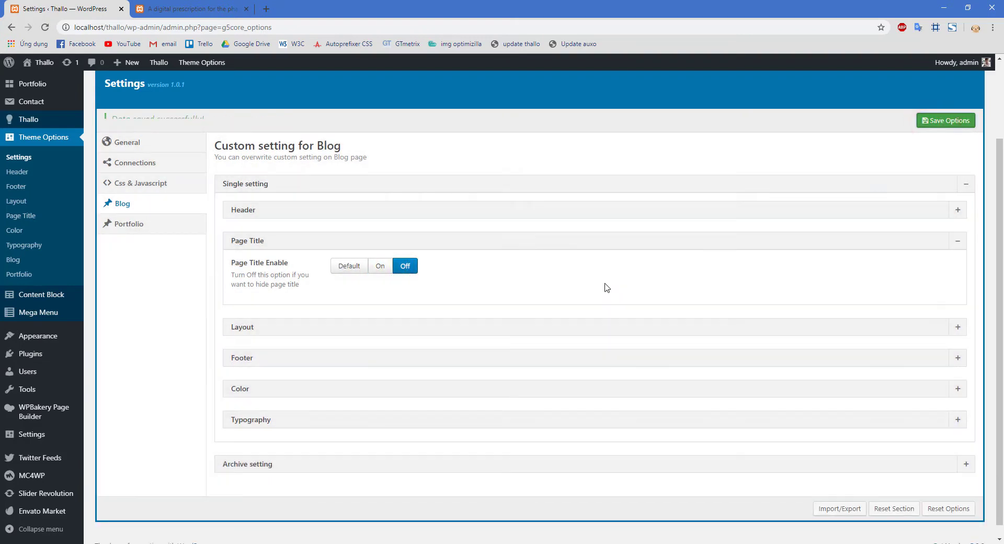
click(190, 9)
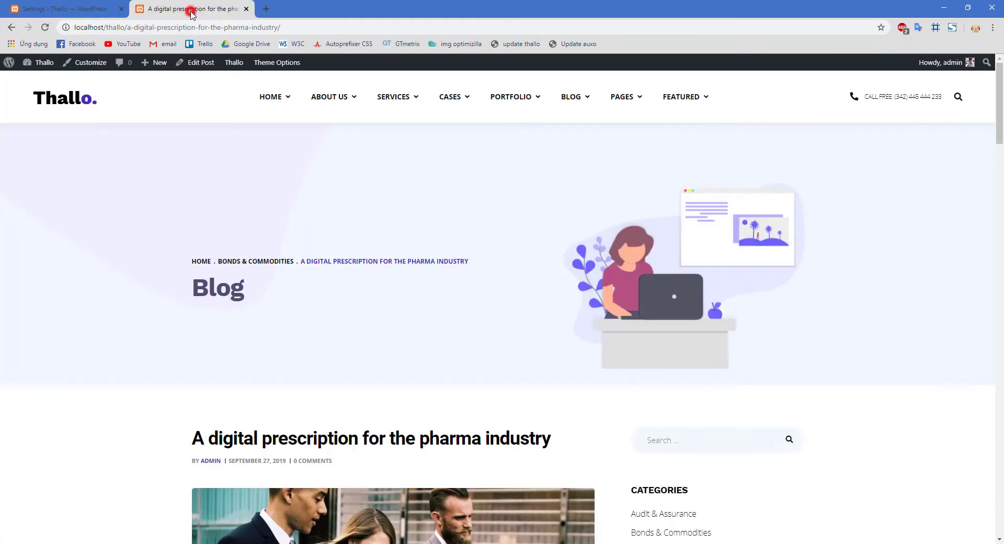
key(F5)
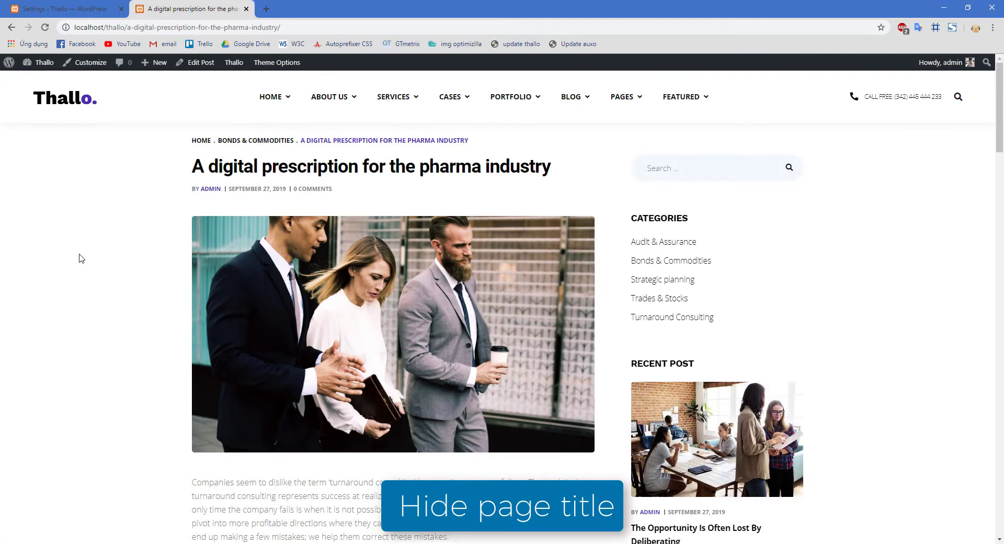
- Turn the single-post page title on with the Page Title 03 content block, save, and check the live post
click(73, 10)
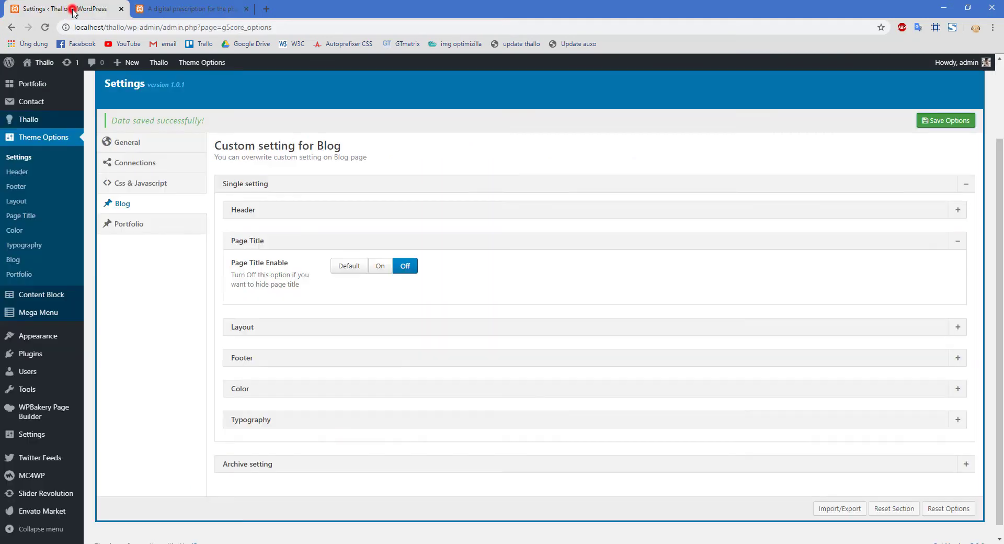
click(380, 266)
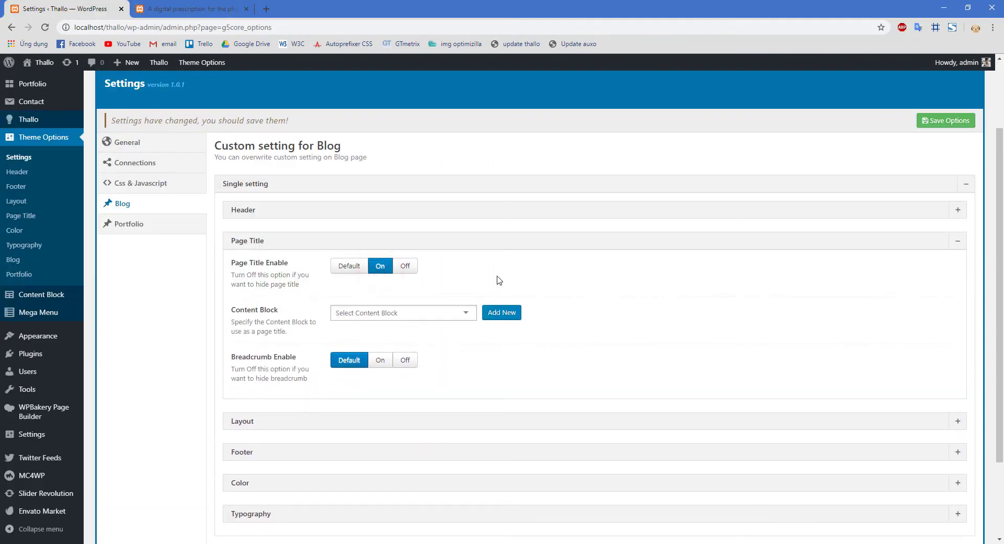
click(470, 310)
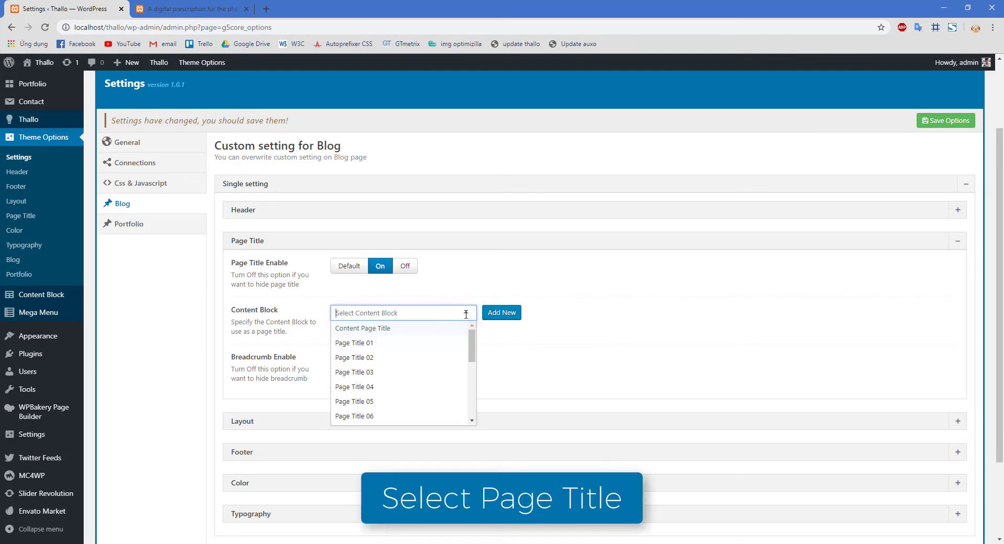
click(390, 372)
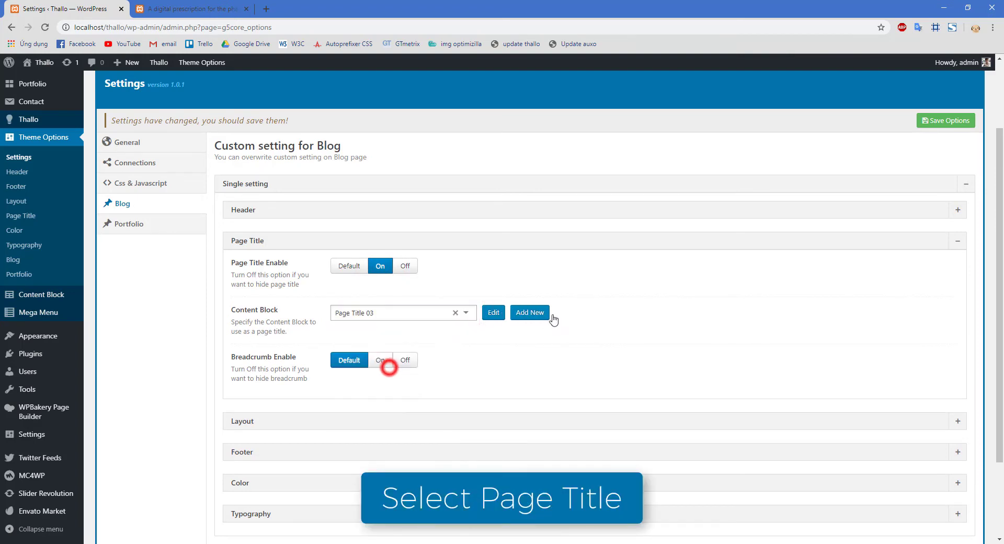
click(943, 121)
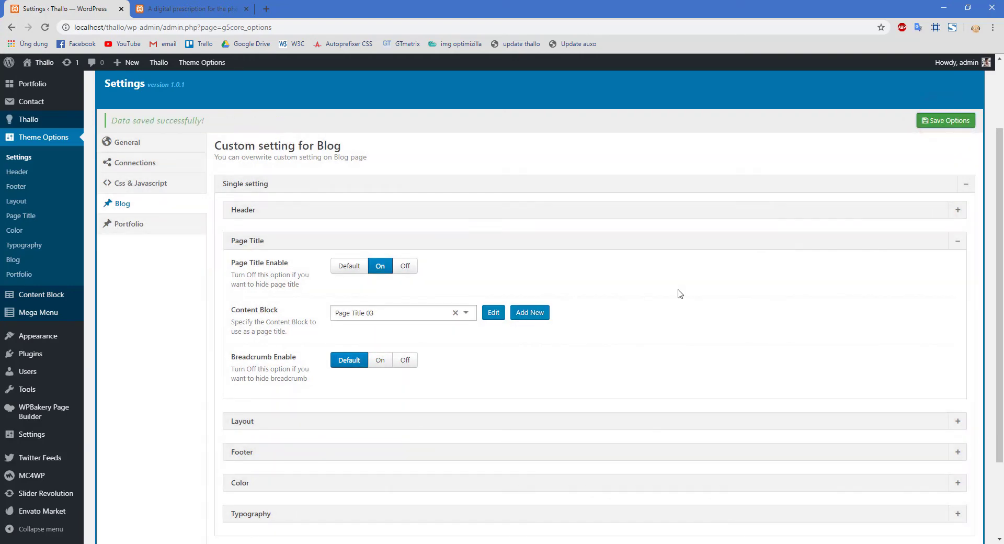
click(188, 9)
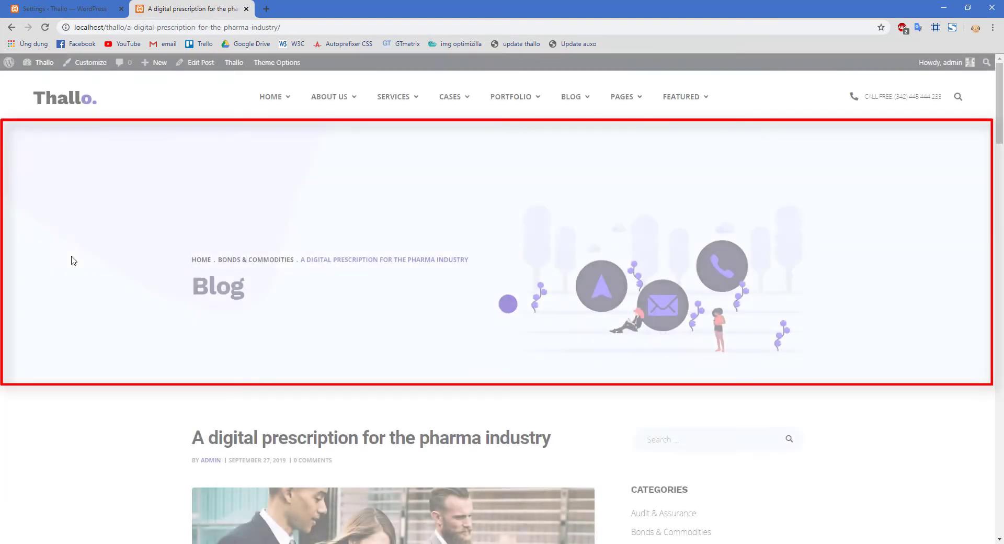
- Change the page title content block to Page Title 05, save the options, and check the banner on the live post
click(85, 9)
click(467, 312)
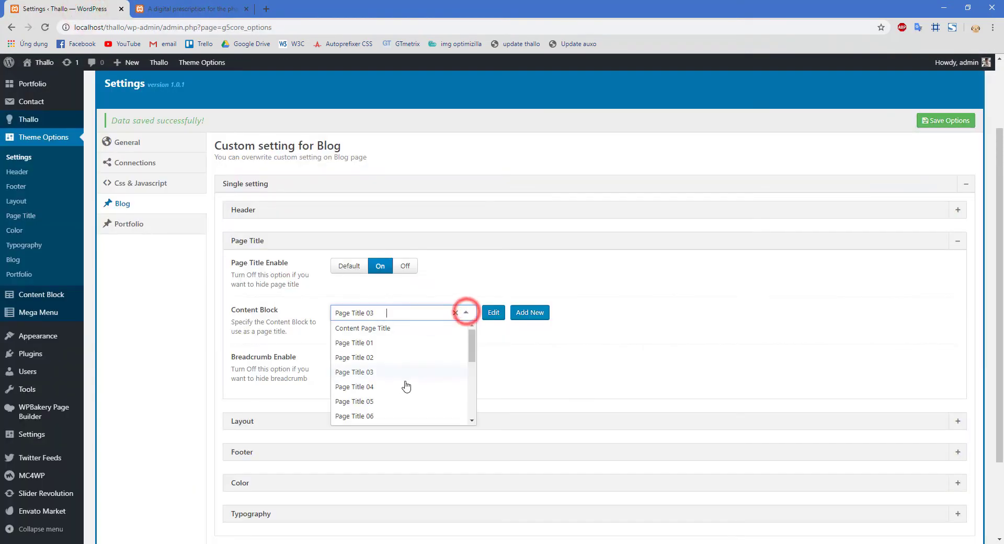
click(385, 401)
click(957, 120)
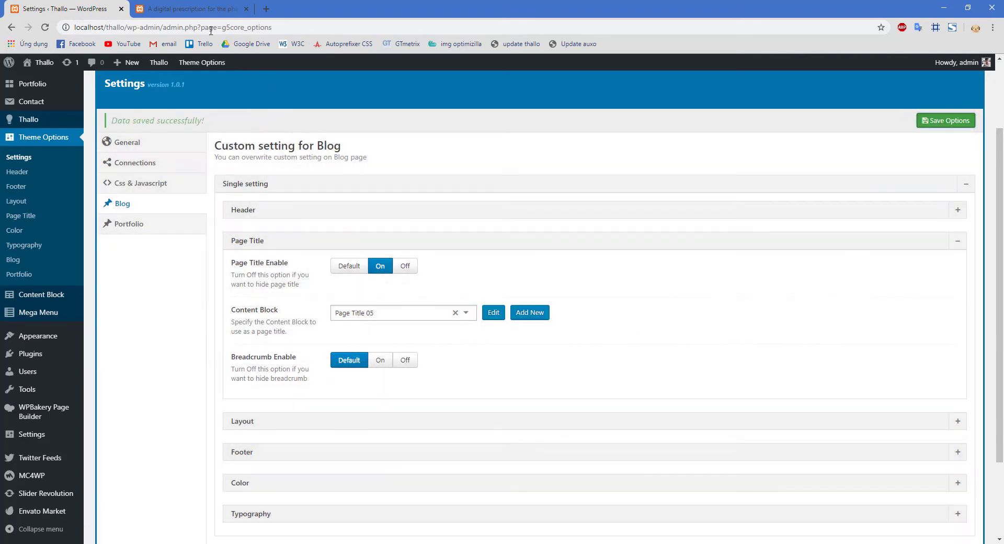
click(207, 9)
key(F5)
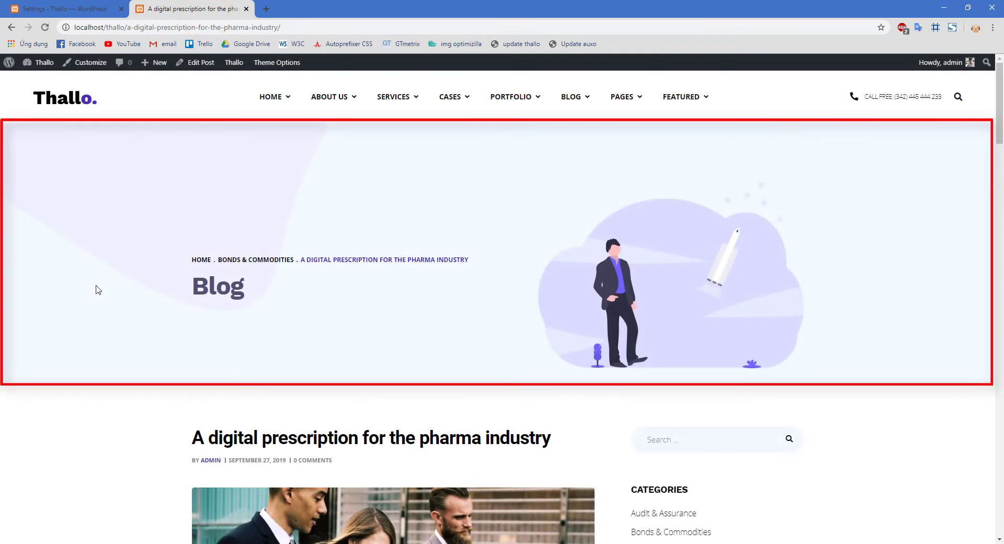
- Set Breadcrumb Enable to On for single posts, save, and check the breadcrumb on the live post
click(65, 8)
click(405, 360)
click(380, 360)
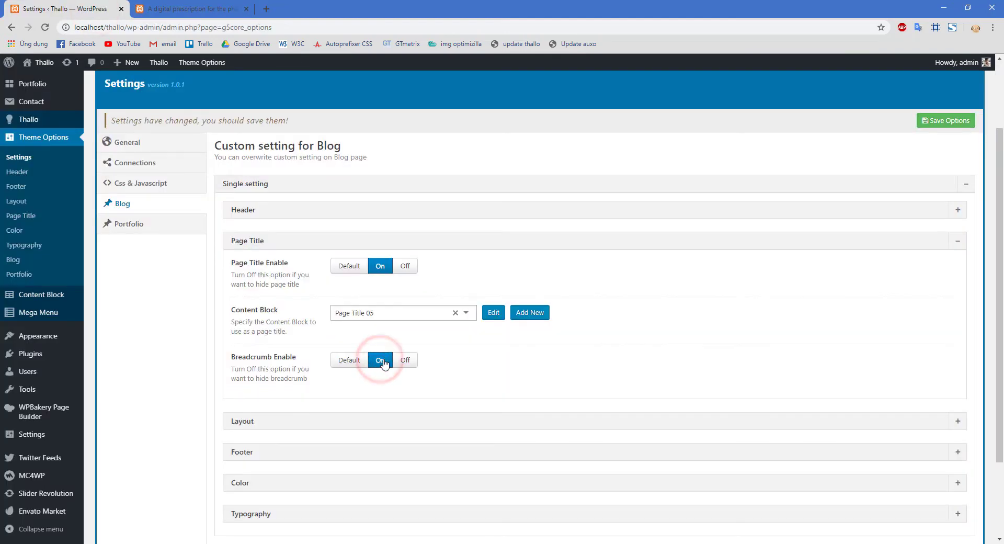
click(941, 120)
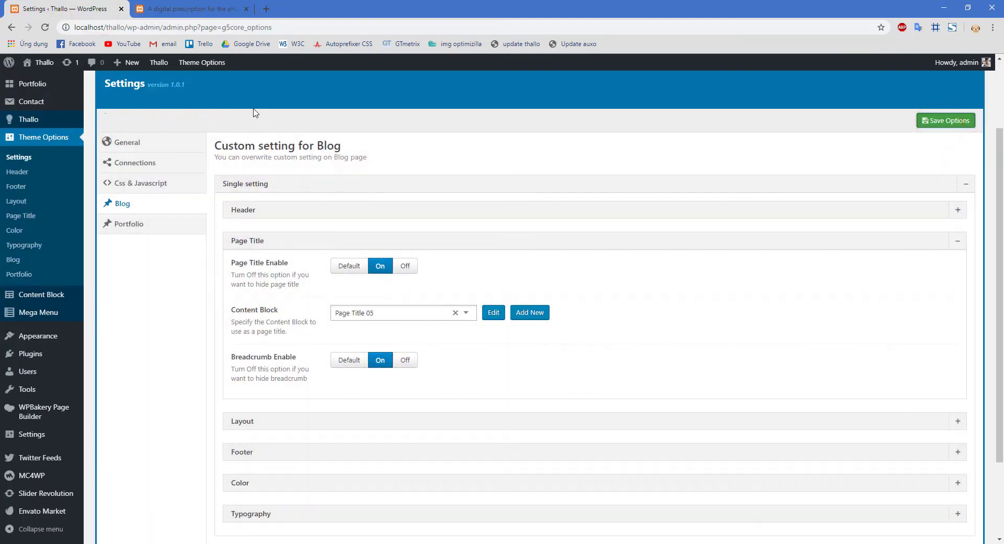
key(ctrl+Tab)
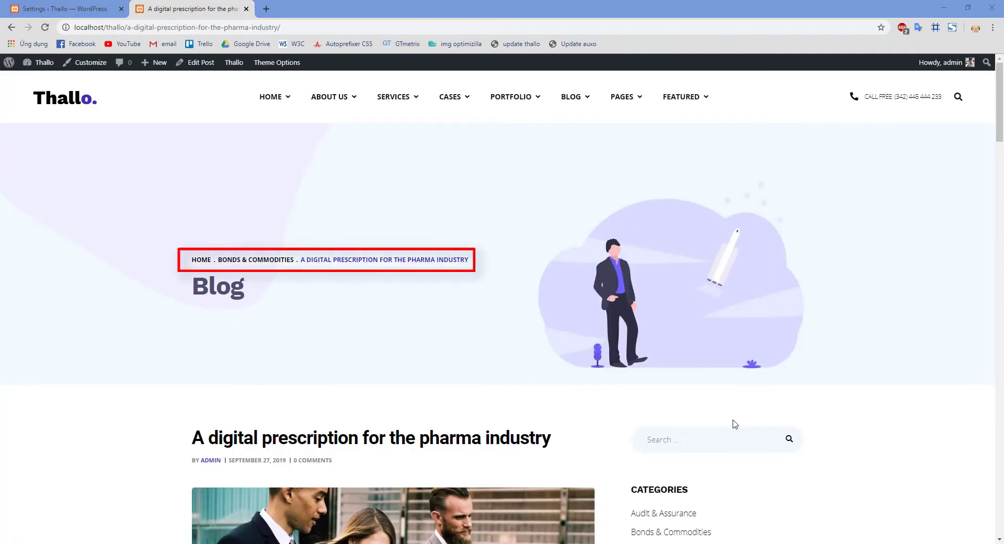
- Try setting Breadcrumb Enable to Off for single posts, save, and check the reloaded post
click(78, 9)
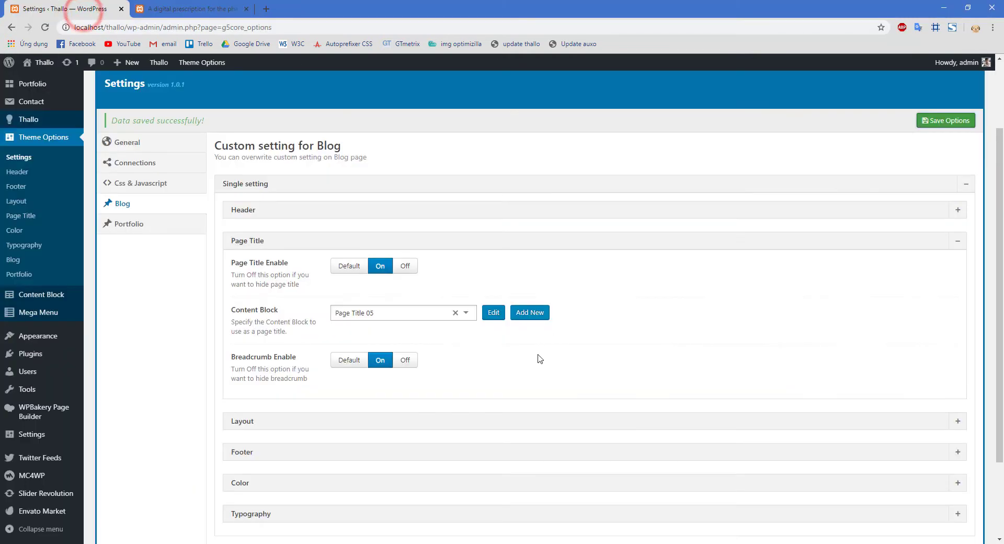
click(407, 361)
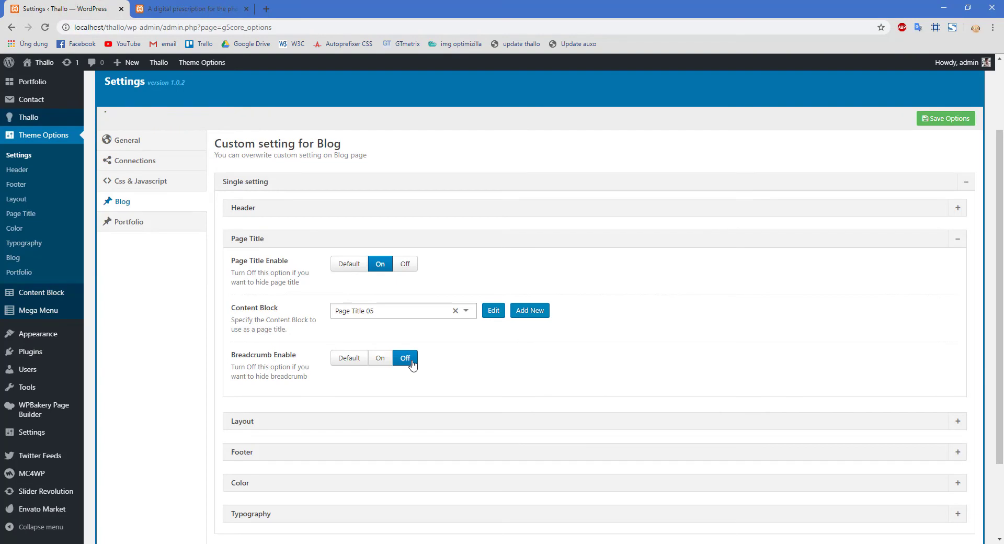
click(941, 119)
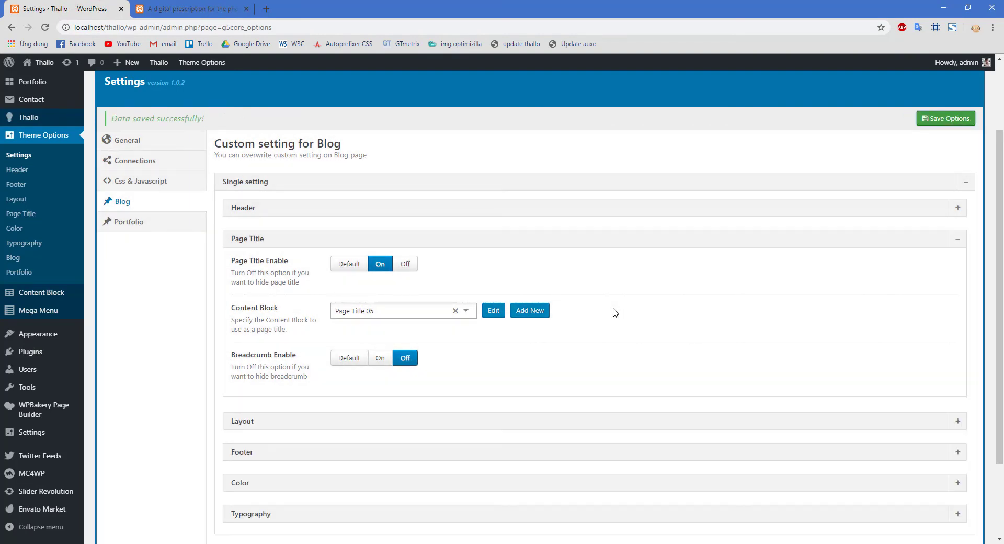
click(203, 6)
key(F5)
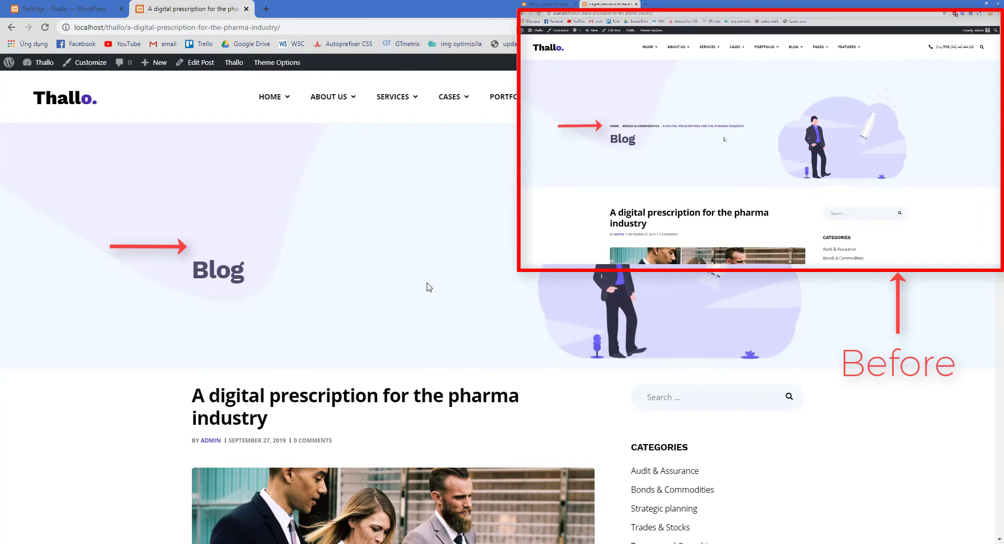
- Turn the single-post breadcrumb back on, collapse the Page Title options, and save the settings
click(48, 6)
click(380, 359)
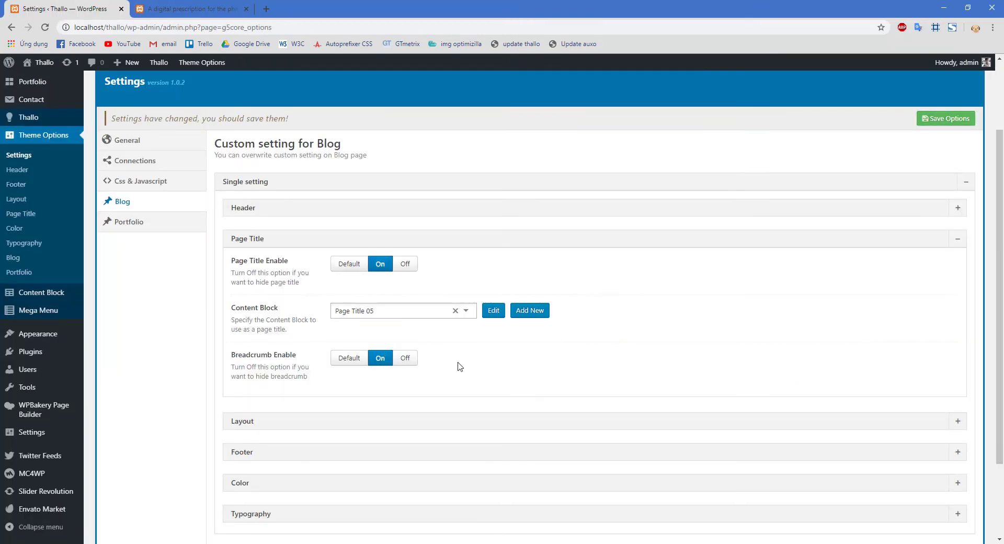
click(630, 246)
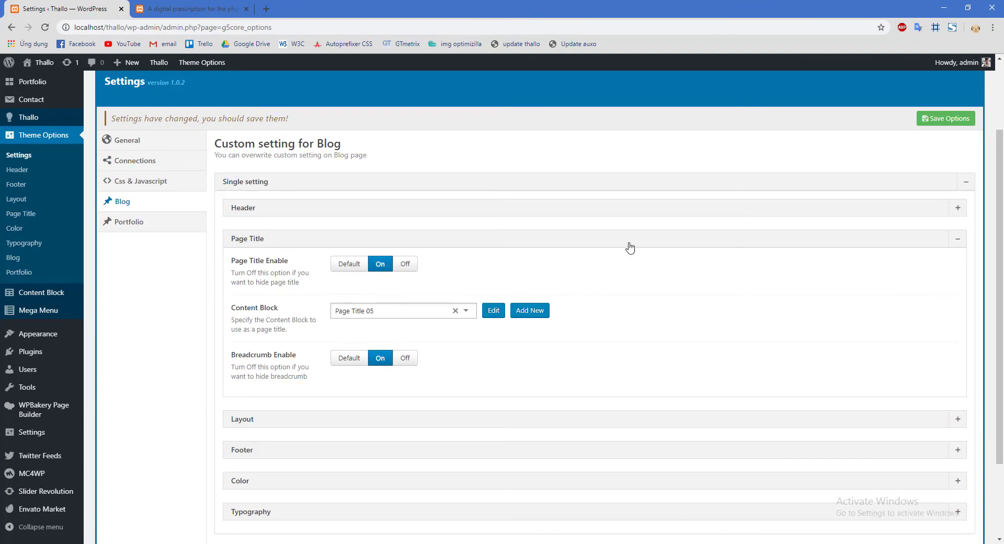
key(ctrl+s)
- Set the single-post site layout to Full Width in the Layout options, save, and check it on the live post
click(463, 275)
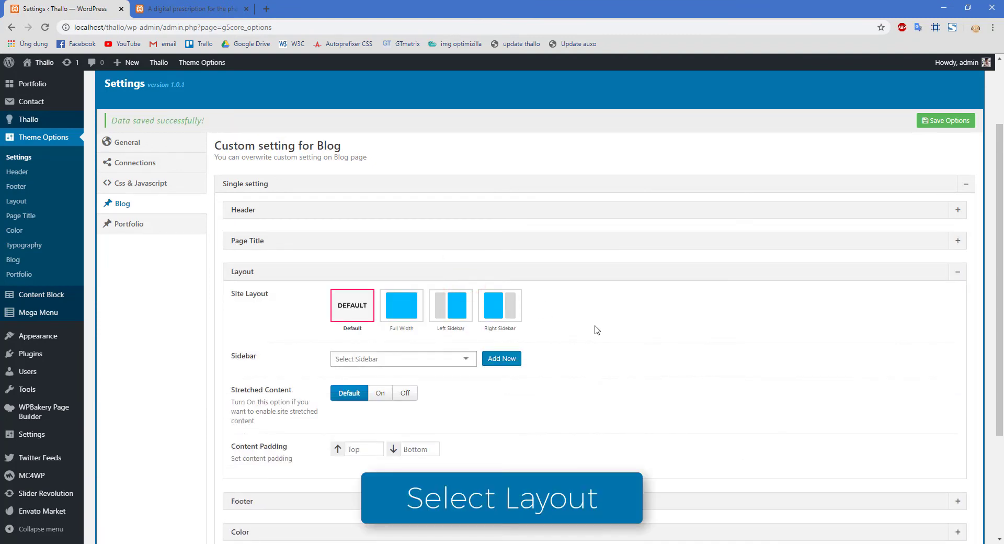
click(401, 305)
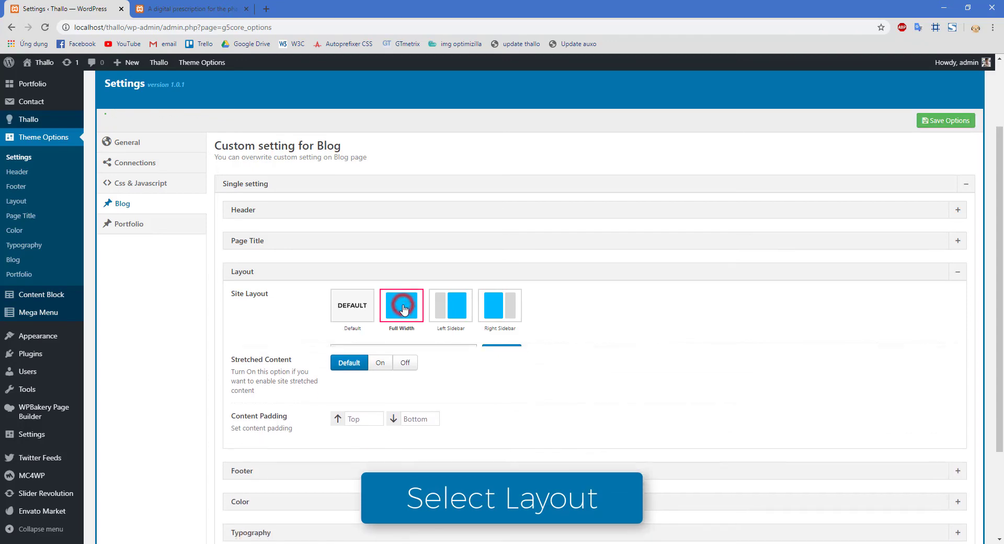
click(941, 120)
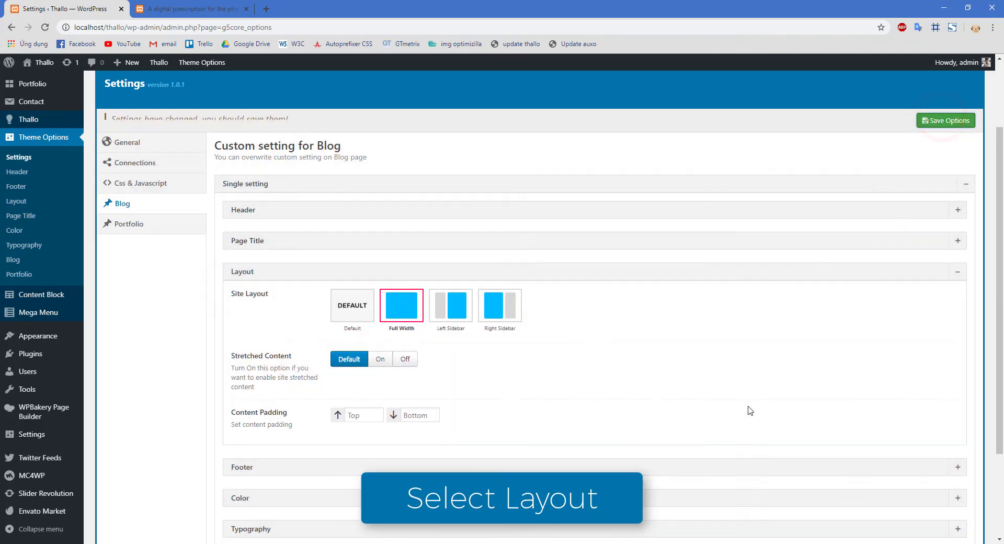
click(185, 9)
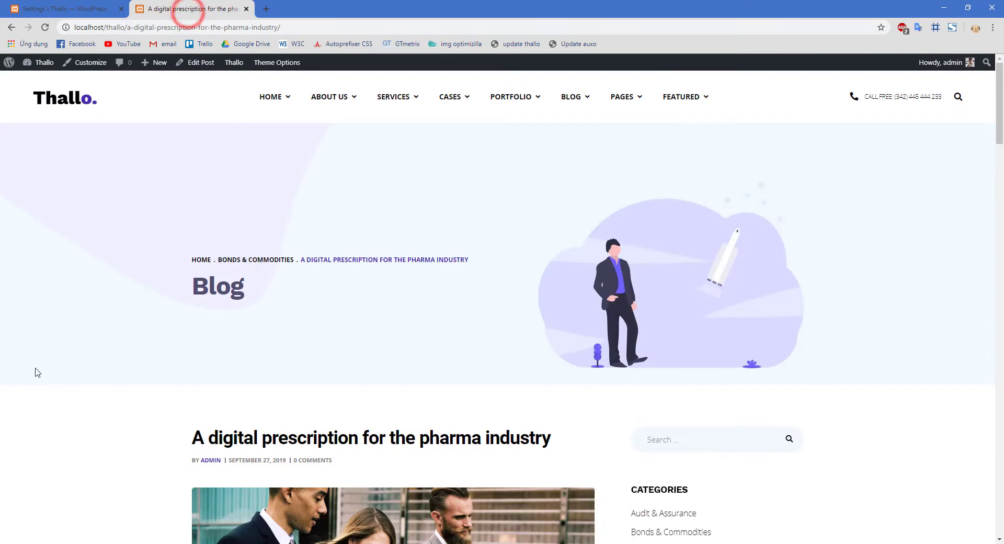
- Review the full-width layout of the blog post "A digital prescription for the pharma industry" down through its content
scroll(38, 382, down, 2)
scroll(37, 381, down, 3)
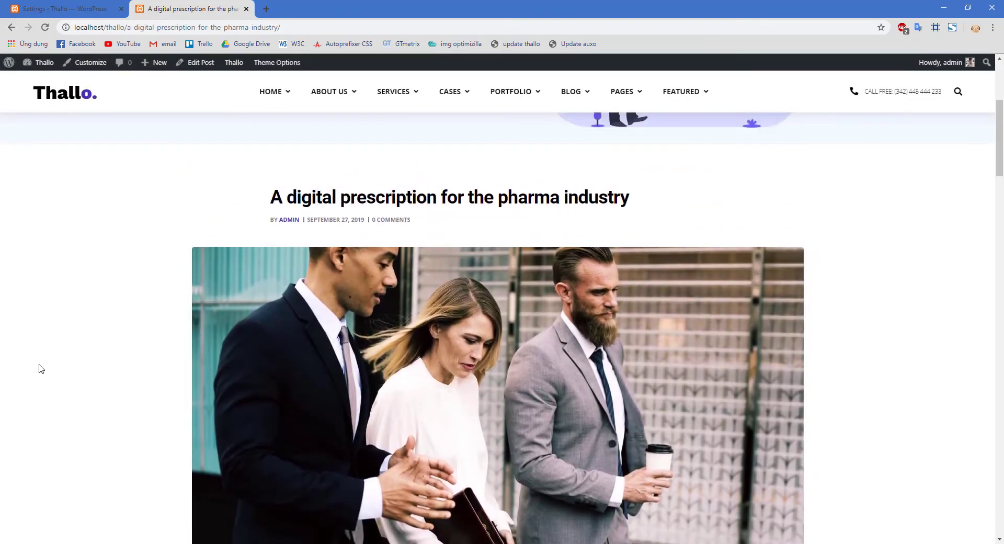
scroll(40, 368, down, 10)
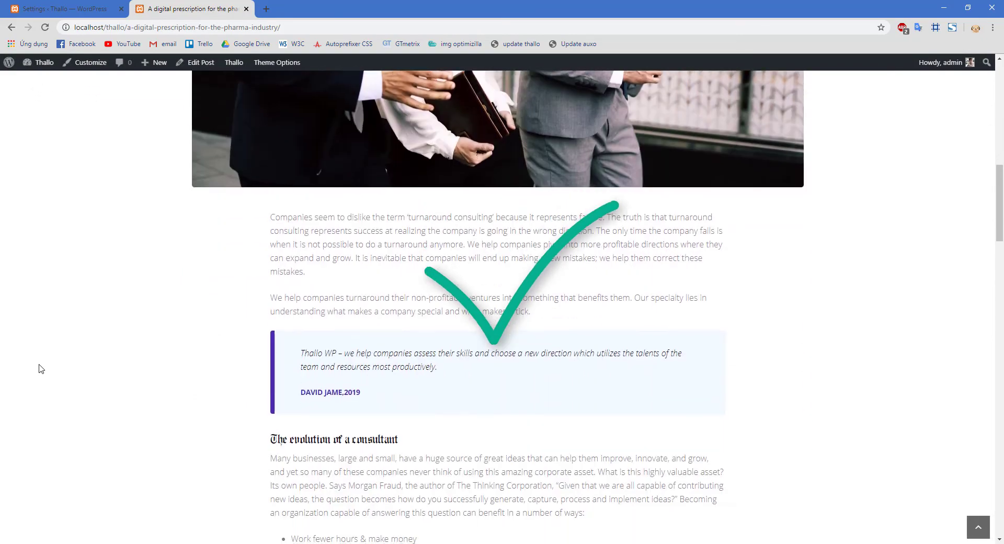
scroll(41, 369, down, 1)
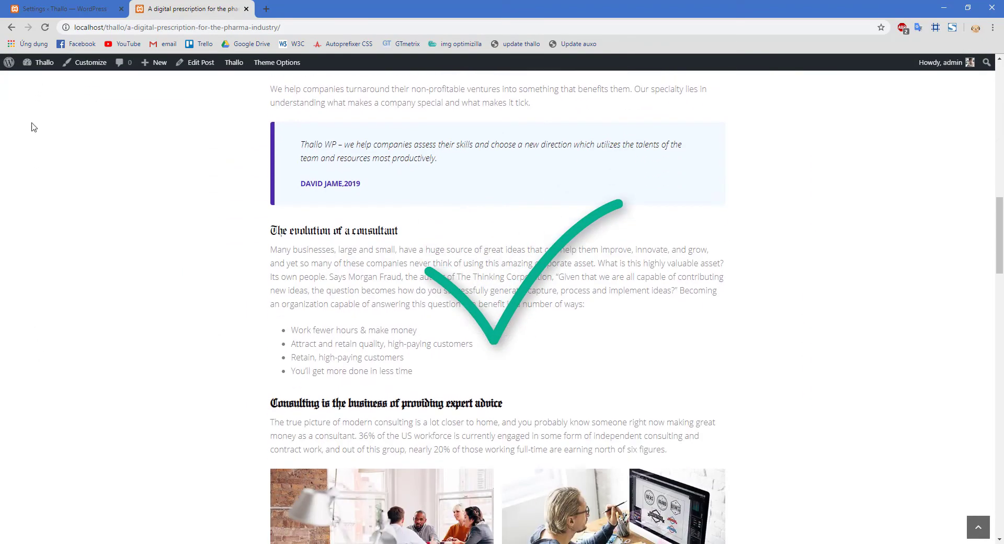
- Set the single blog Site Layout to Left Sidebar with Blog Sidebar, save the options, and check the reloaded post
click(62, 9)
click(456, 319)
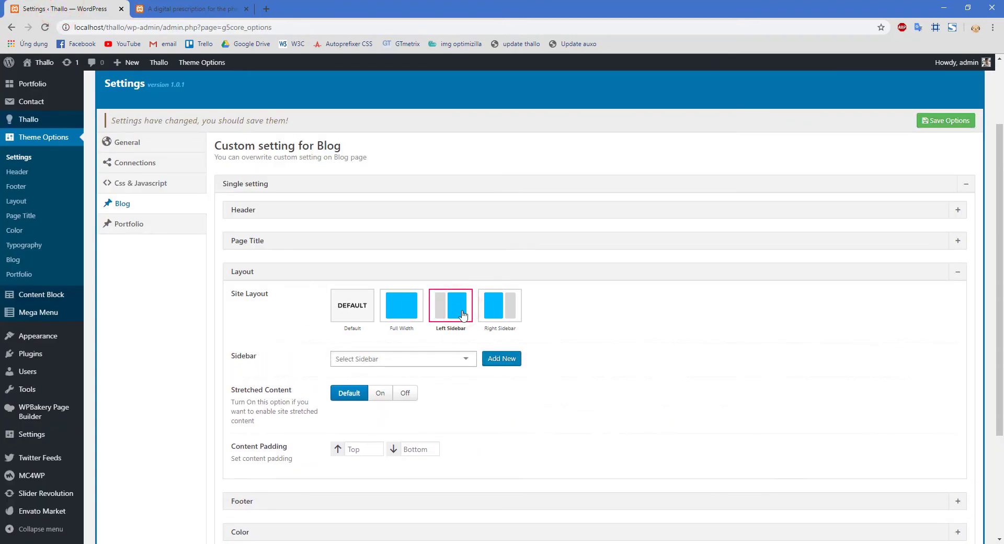
click(466, 358)
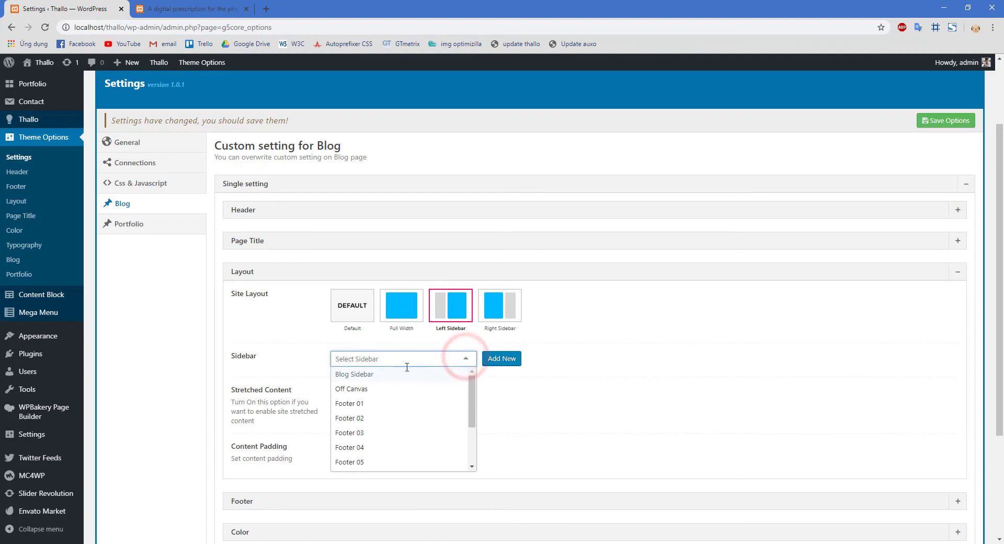
click(385, 374)
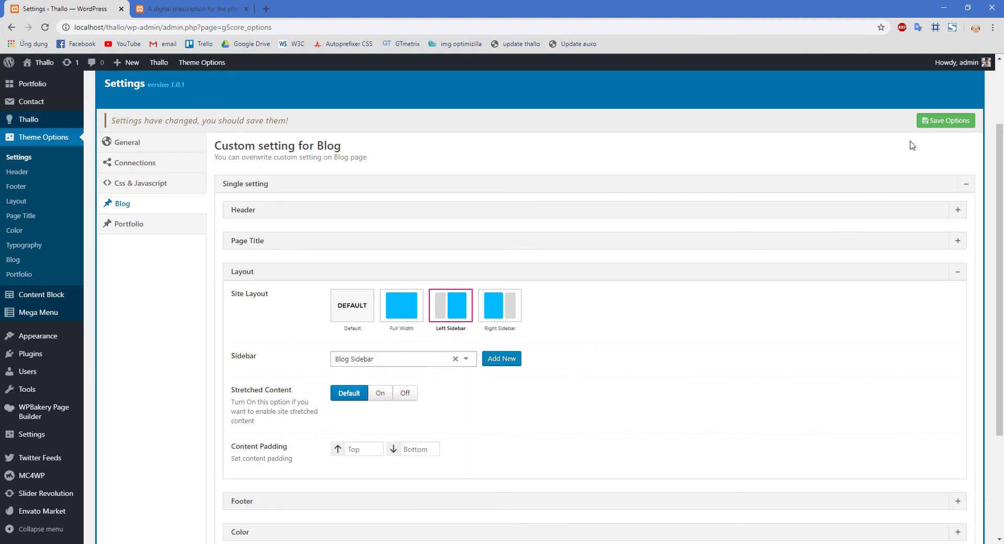
click(928, 120)
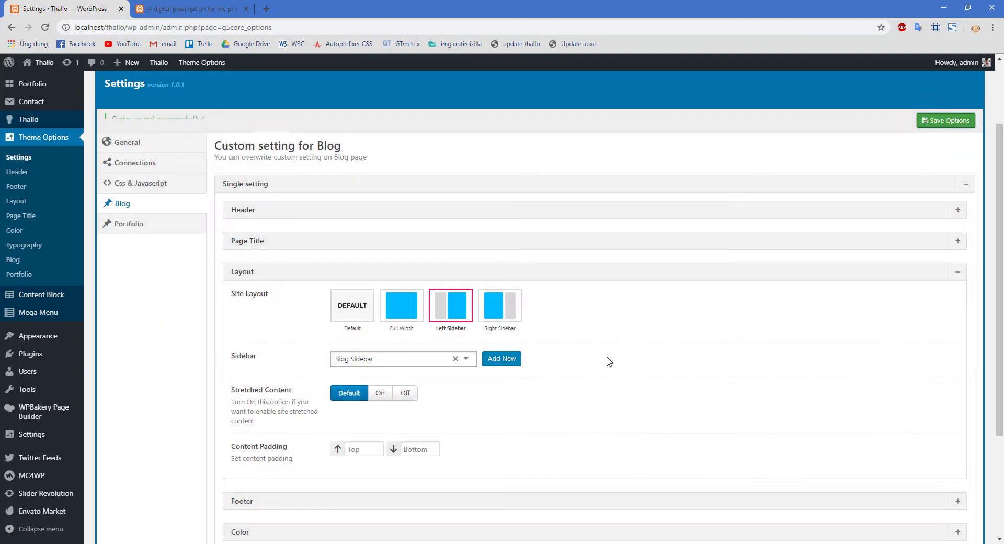
click(194, 9)
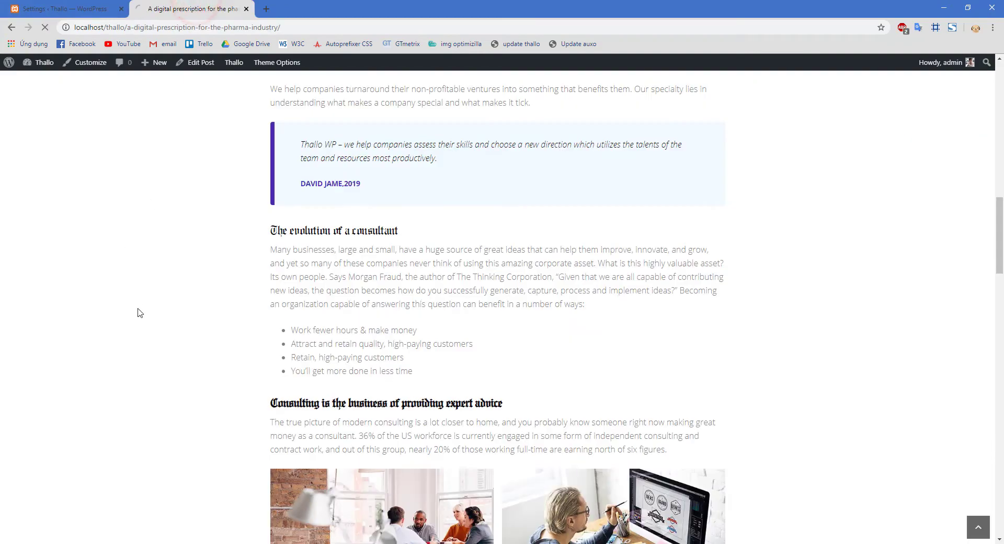
key(F5)
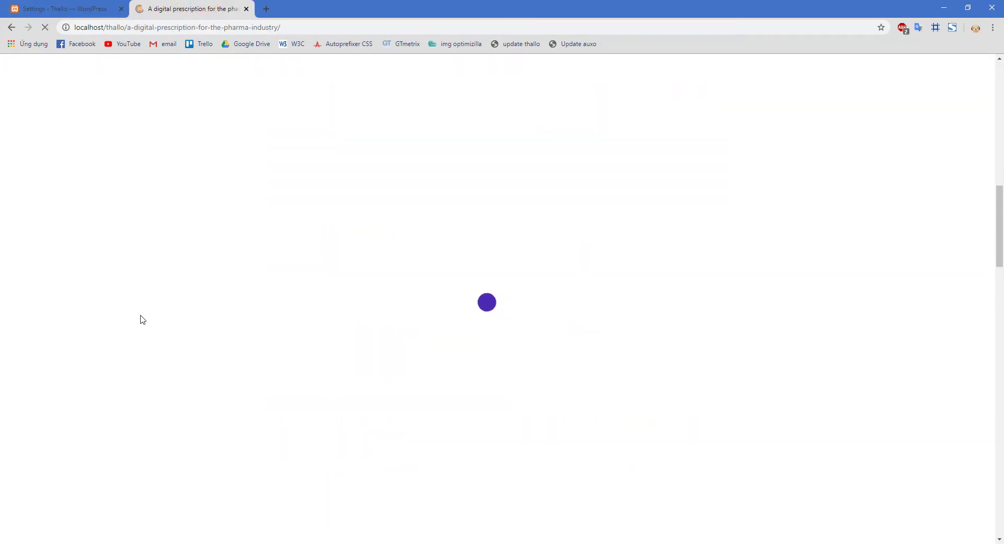
scroll(144, 316, up, 2)
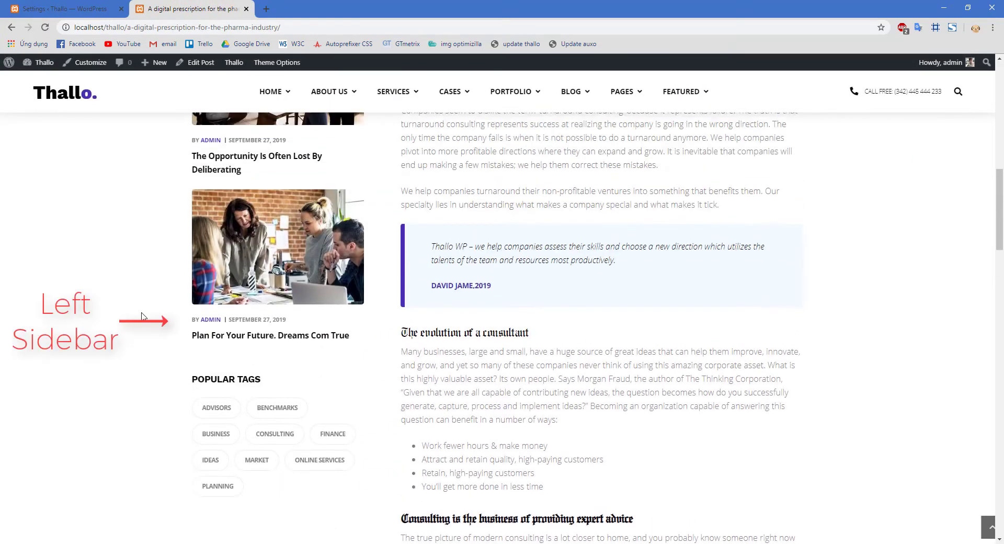
scroll(144, 317, up, 4)
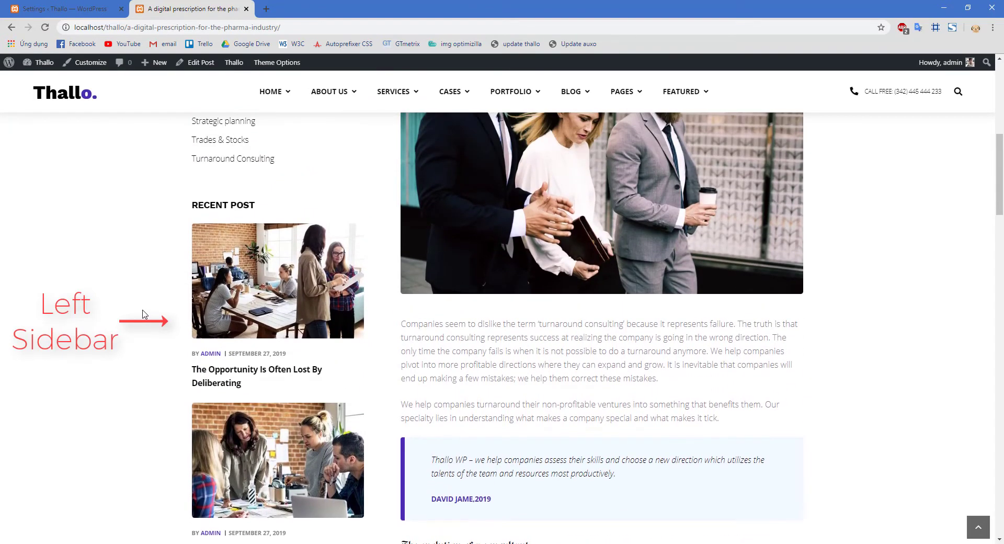
scroll(144, 314, up, 2)
scroll(146, 313, up, 2)
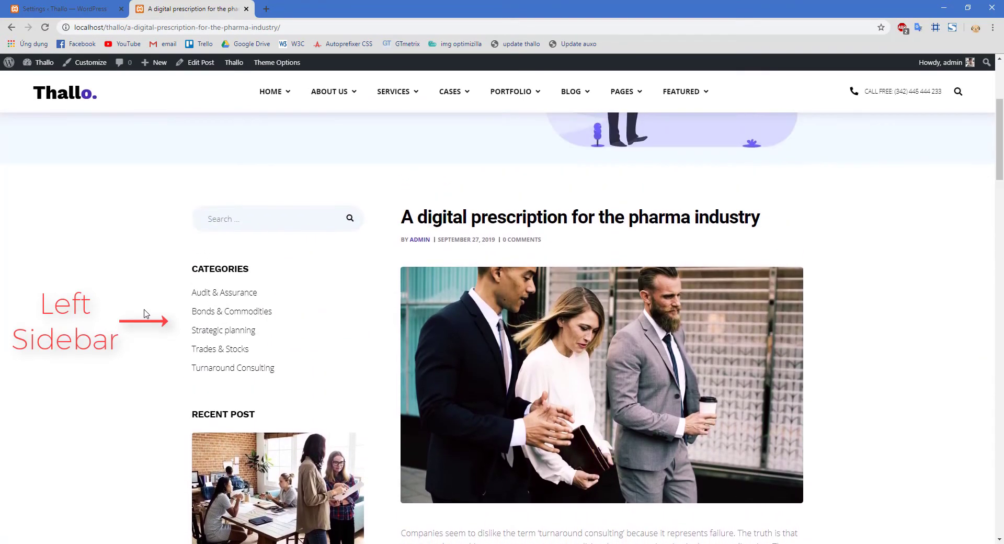
- Change the single blog Site Layout to Right Sidebar, save the options, and check the sidebar on the reloaded post
click(80, 11)
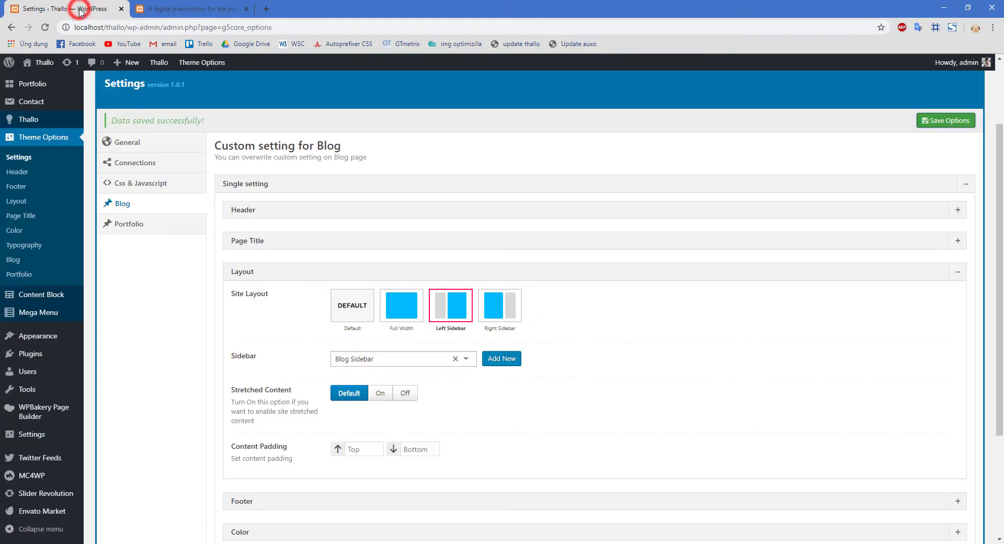
click(505, 309)
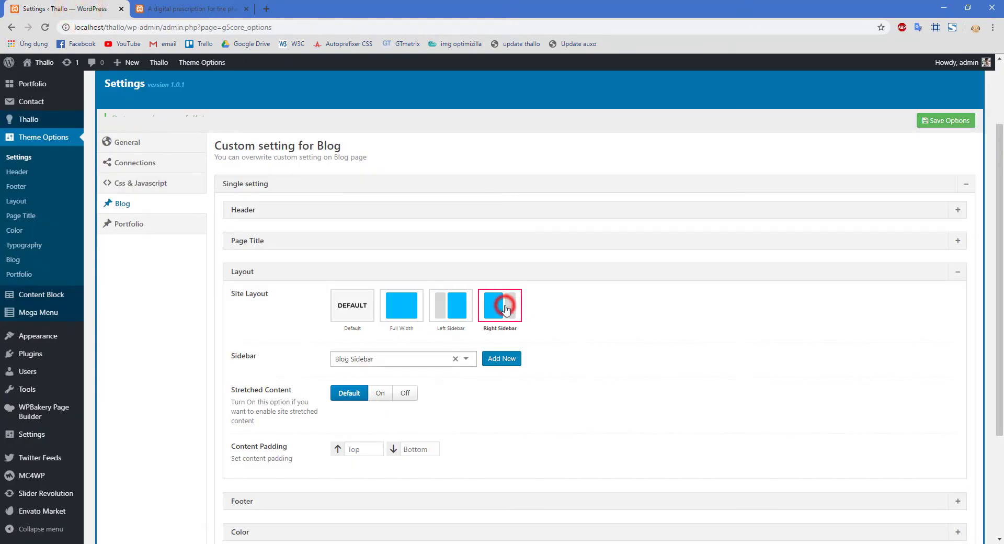
click(930, 123)
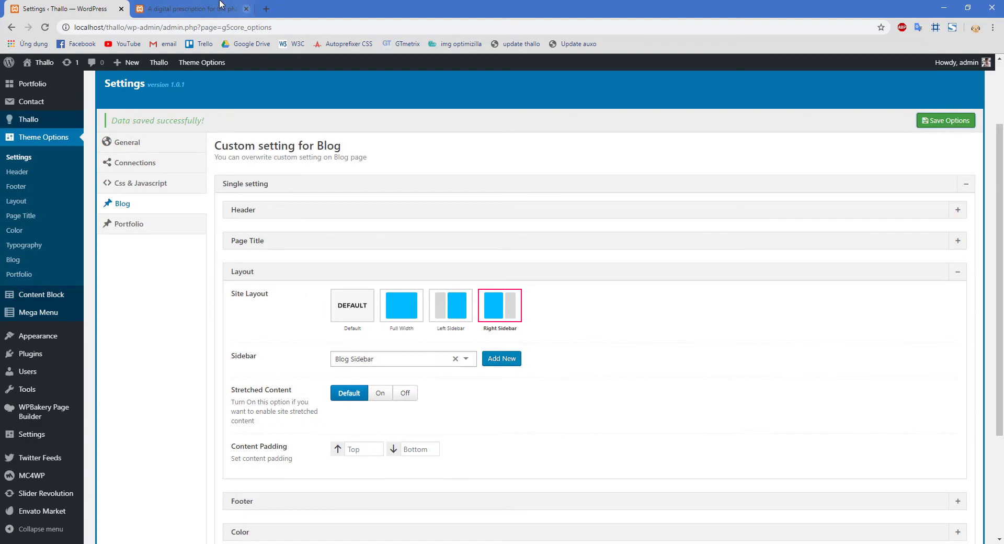
click(198, 7)
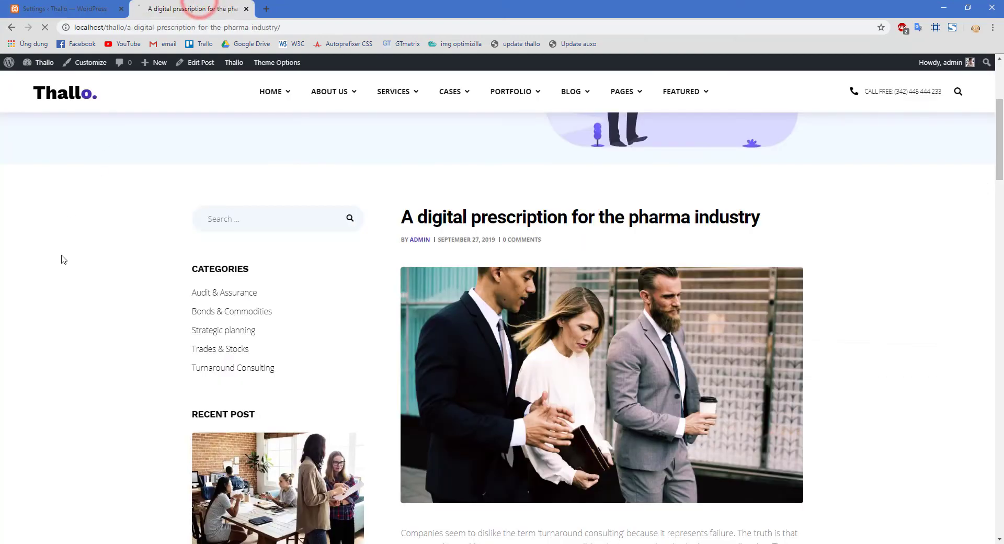
key(F5)
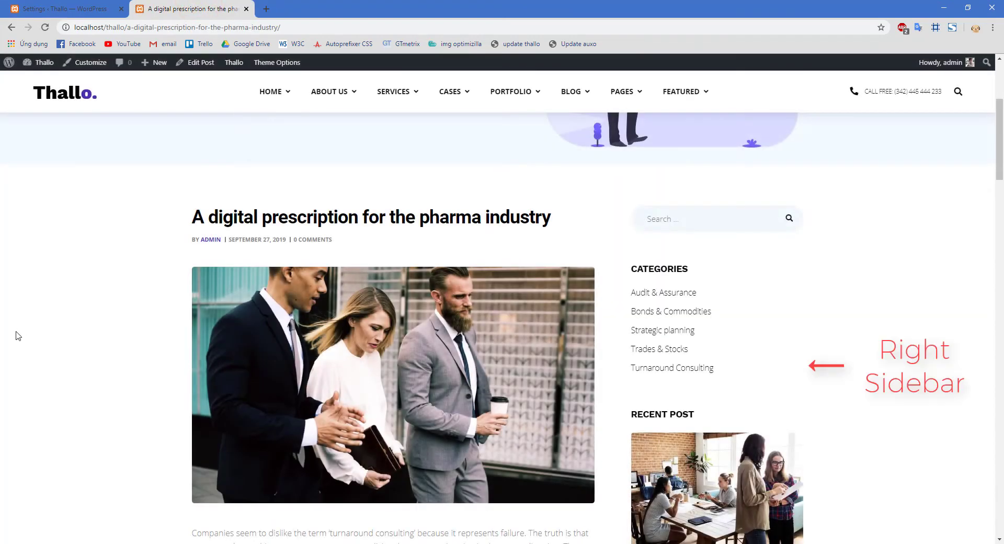
scroll(18, 335, down, 7)
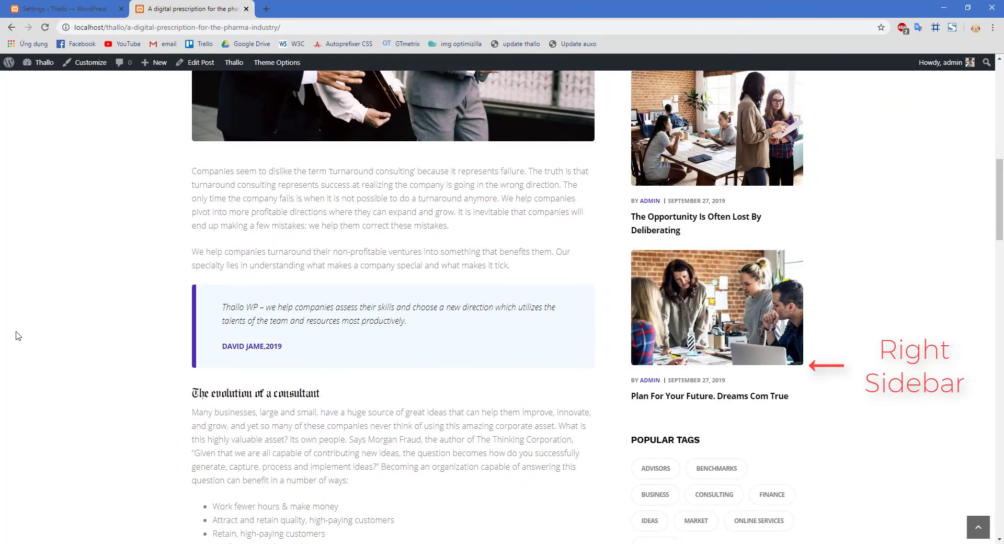
scroll(17, 335, down, 1)
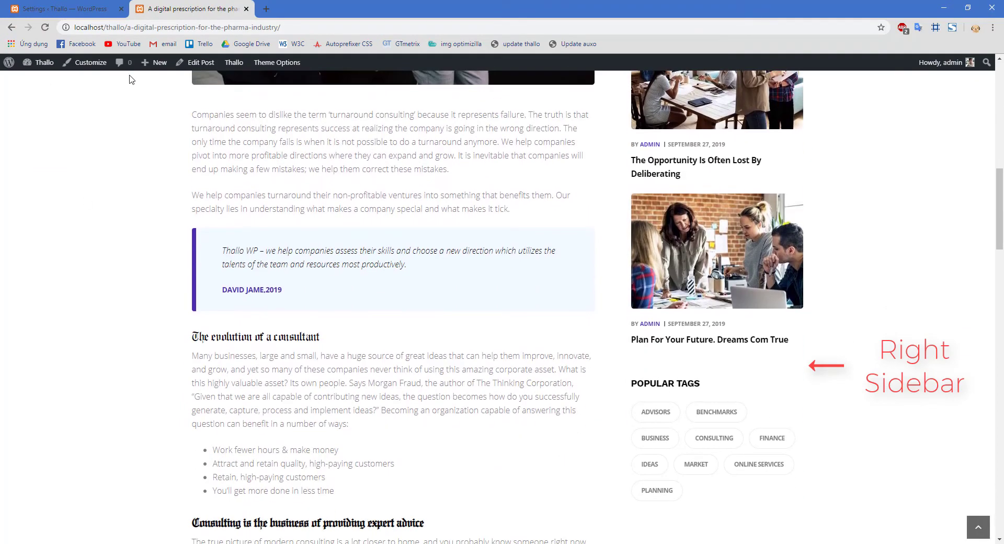
- Turn Stretched Content on for single blog posts, save the options, and check the width of the reloaded post
click(74, 8)
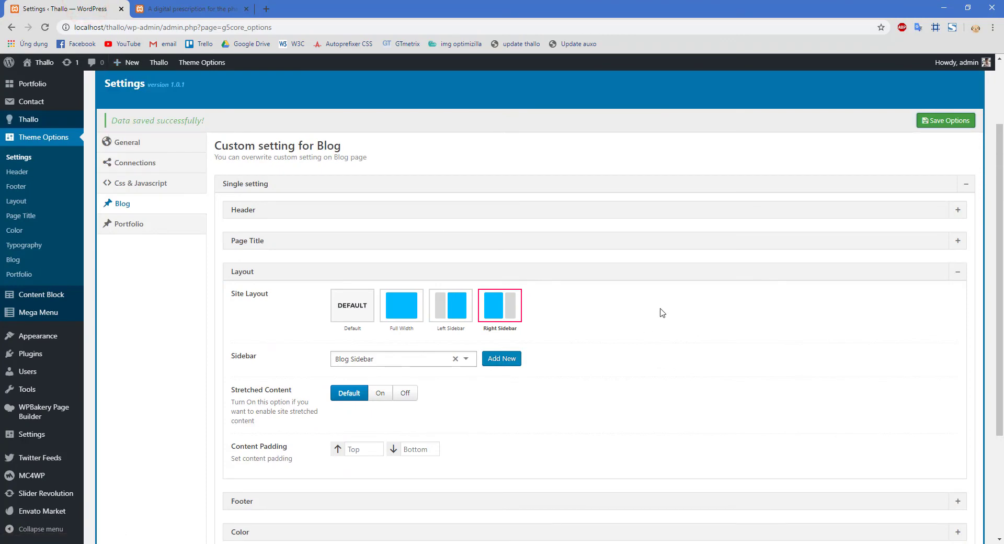
click(380, 394)
click(949, 121)
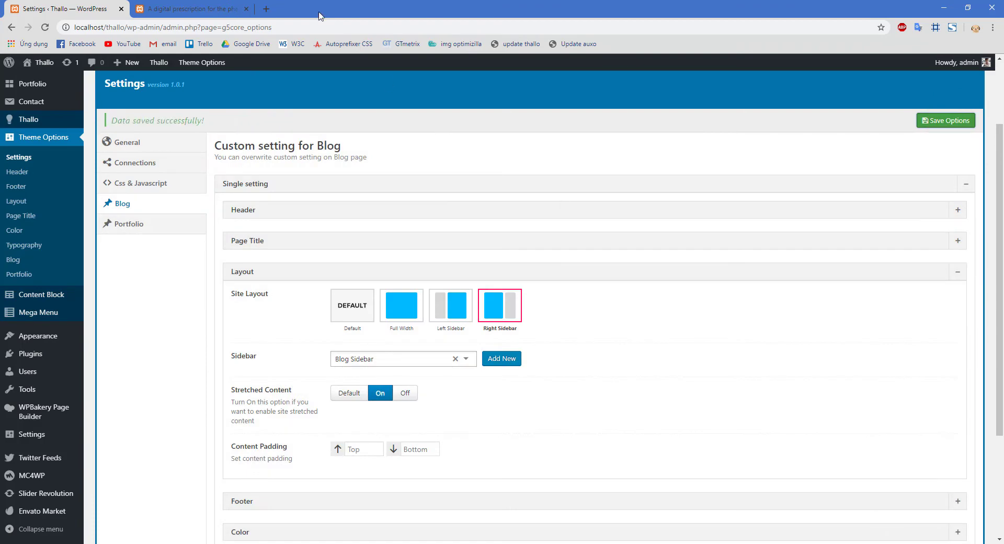
click(182, 8)
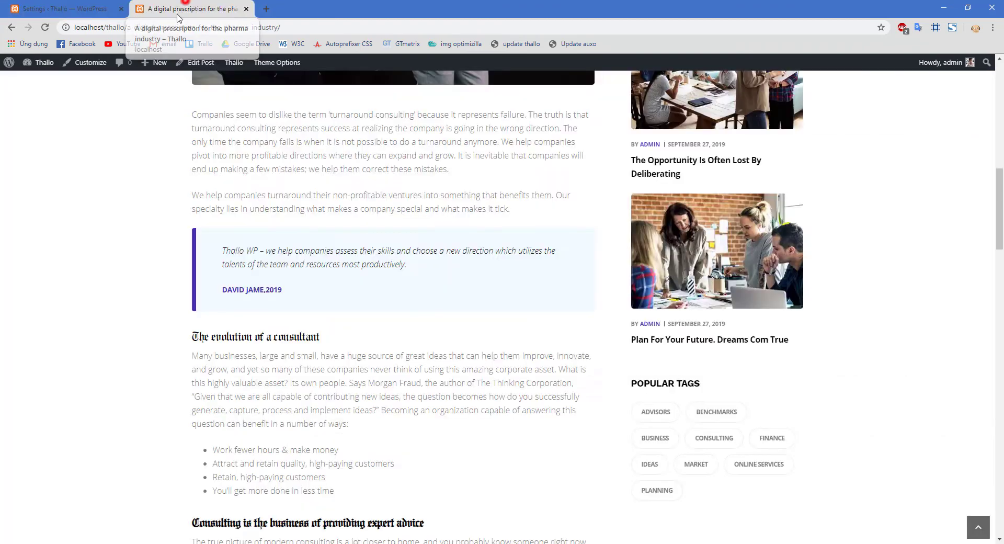
key(F5)
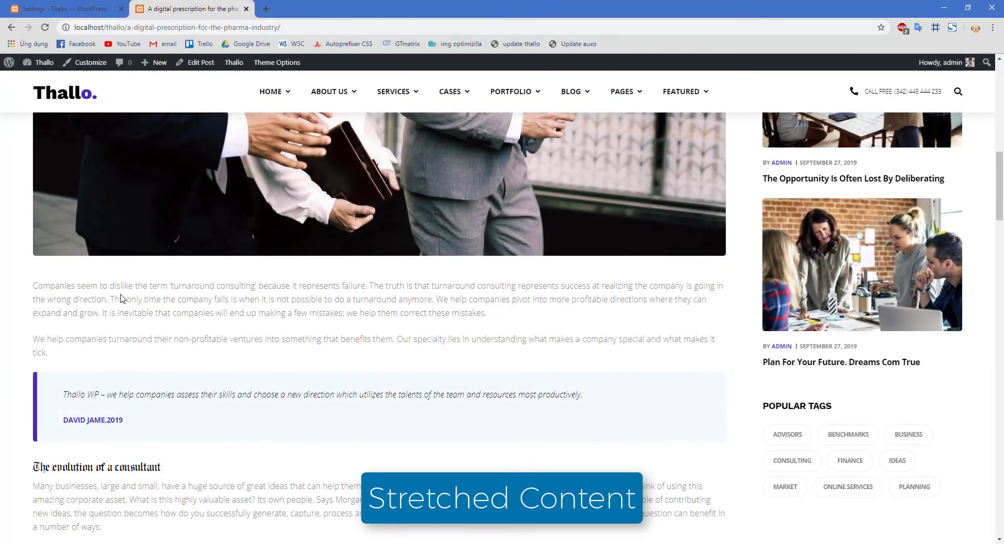
scroll(121, 293, up, 8)
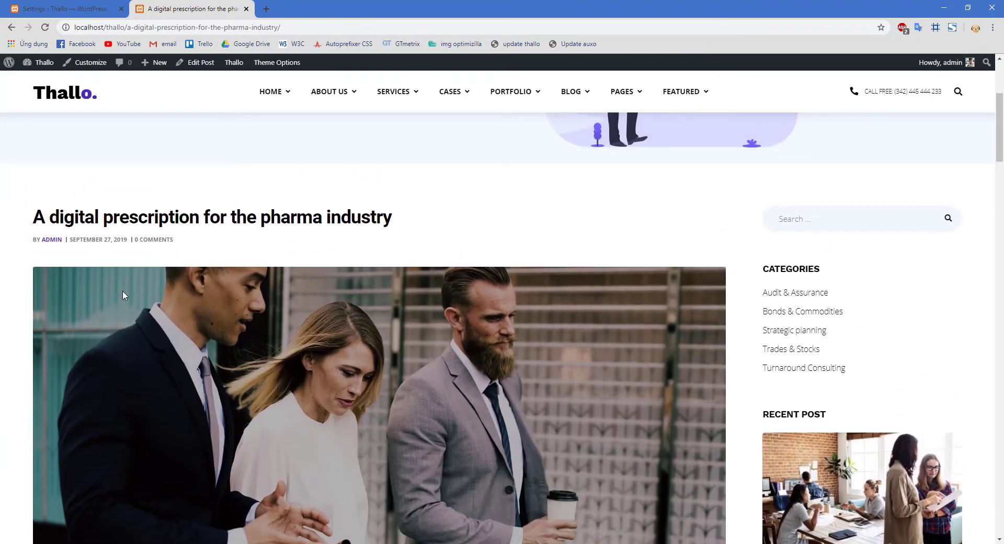
- Turn Stretched Content off for single blog posts, save the options, and reload the post to check it
click(60, 8)
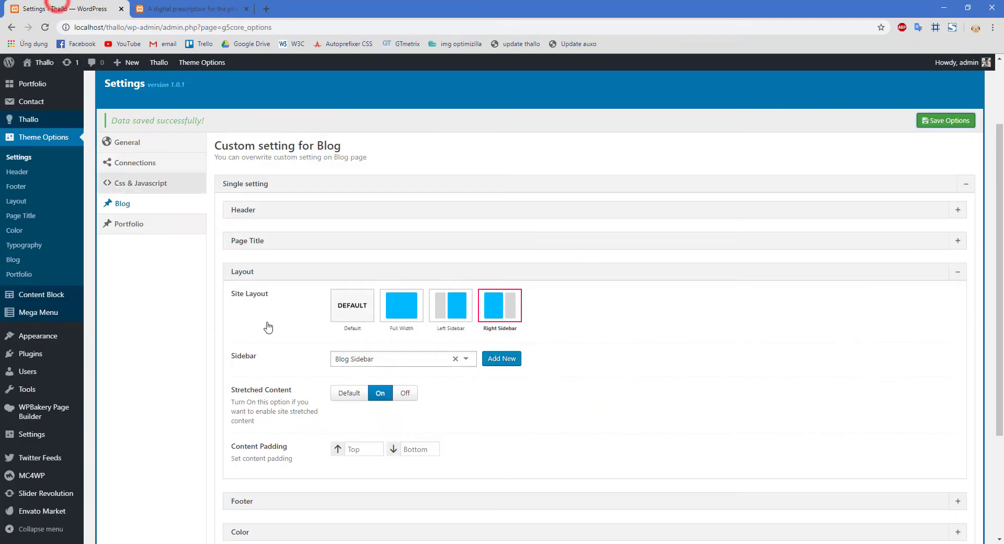
click(407, 395)
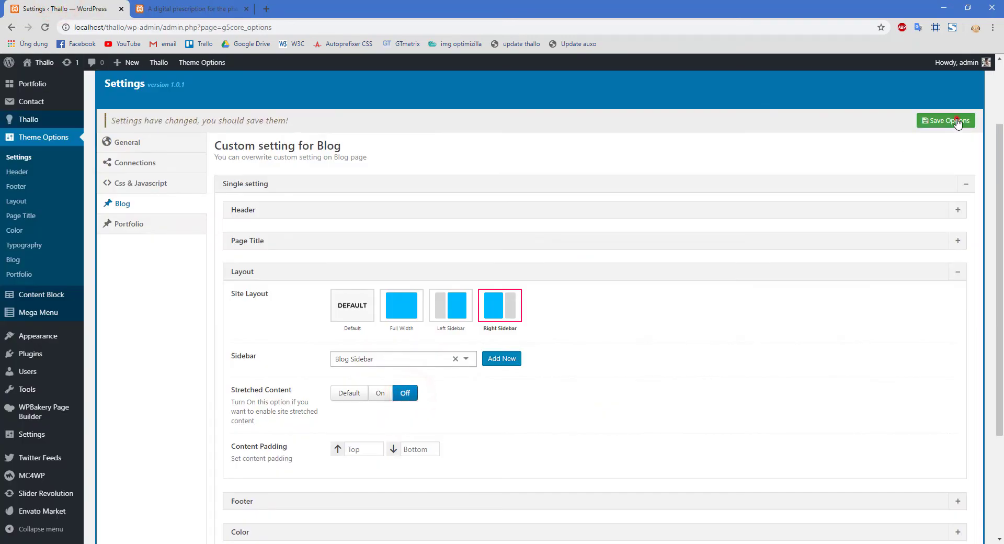
click(956, 120)
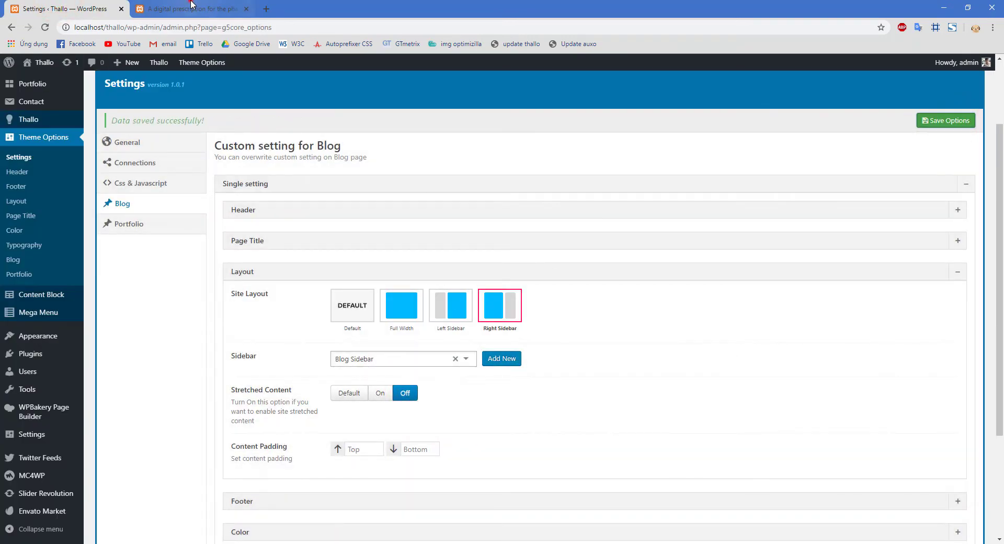
click(191, 8)
key(F5)
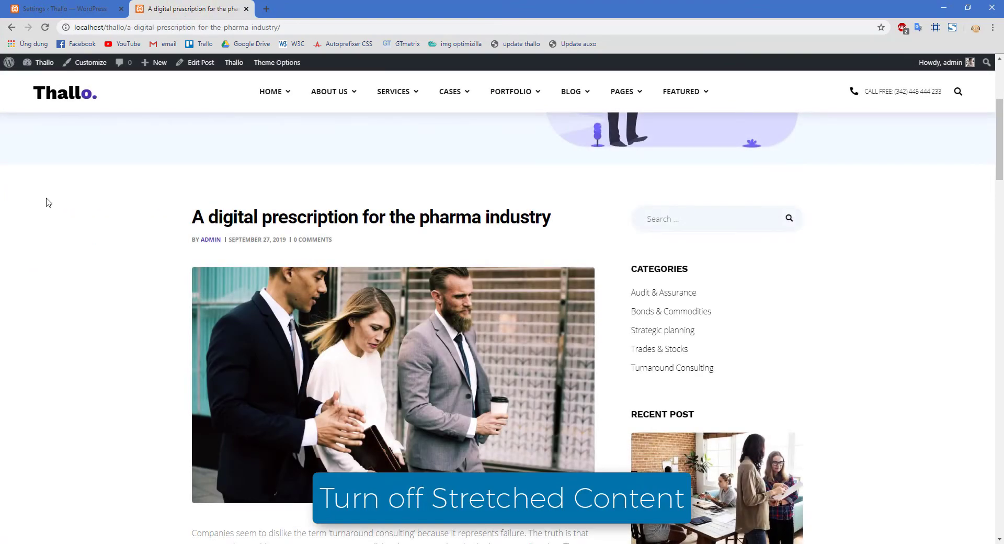
- Set the single blog Content Padding to 200 top and 200 bottom, save the options, and check both paddings on the post
click(74, 4)
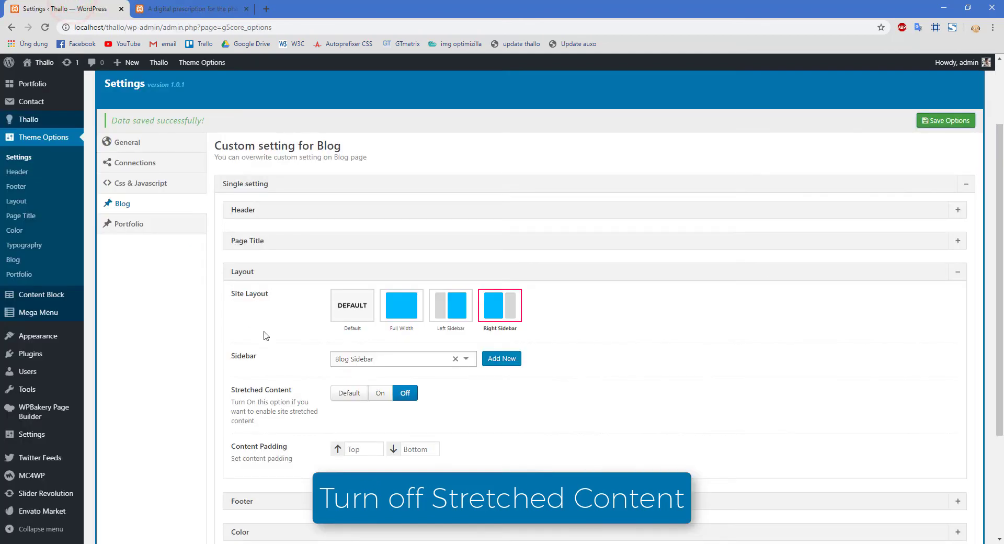
click(360, 447)
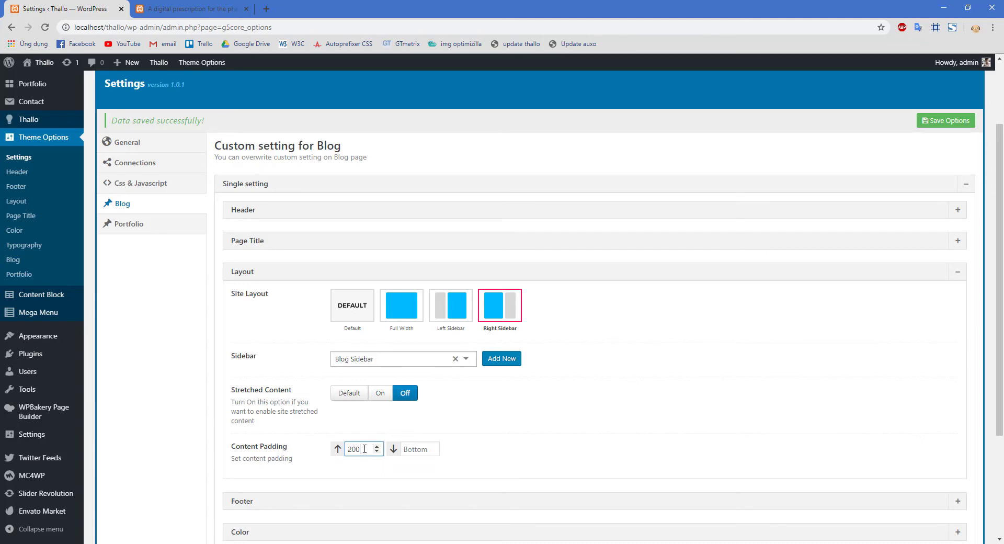
click(413, 452)
text(200)
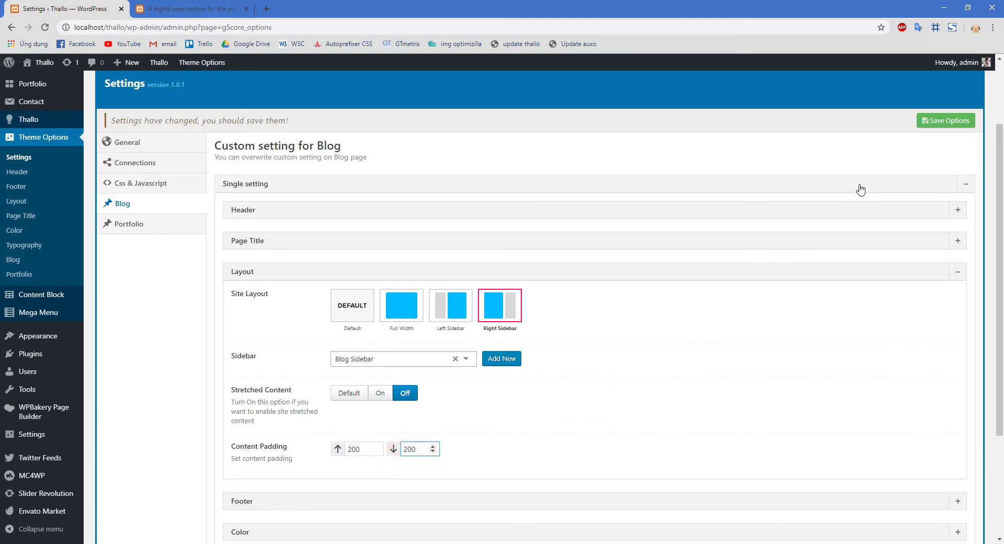
click(945, 120)
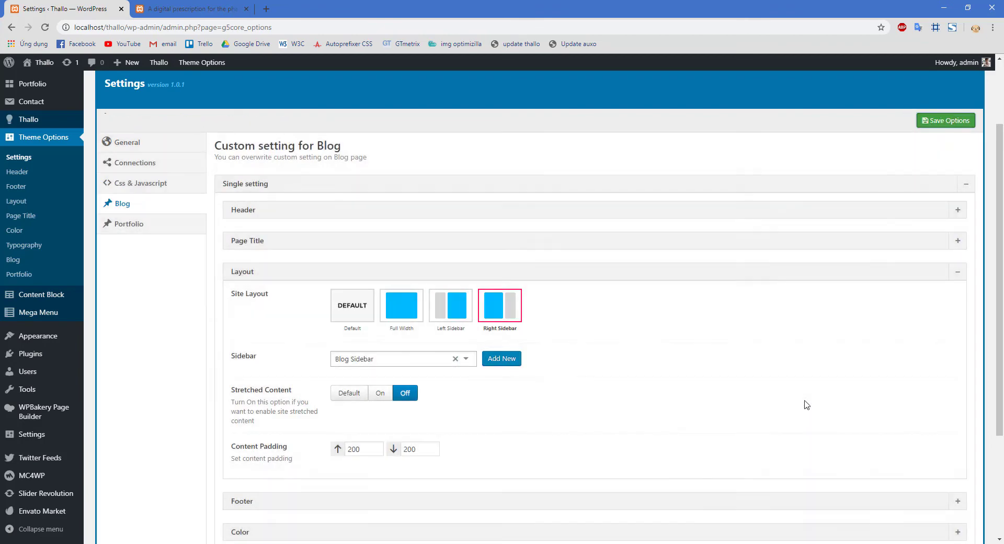
click(199, 8)
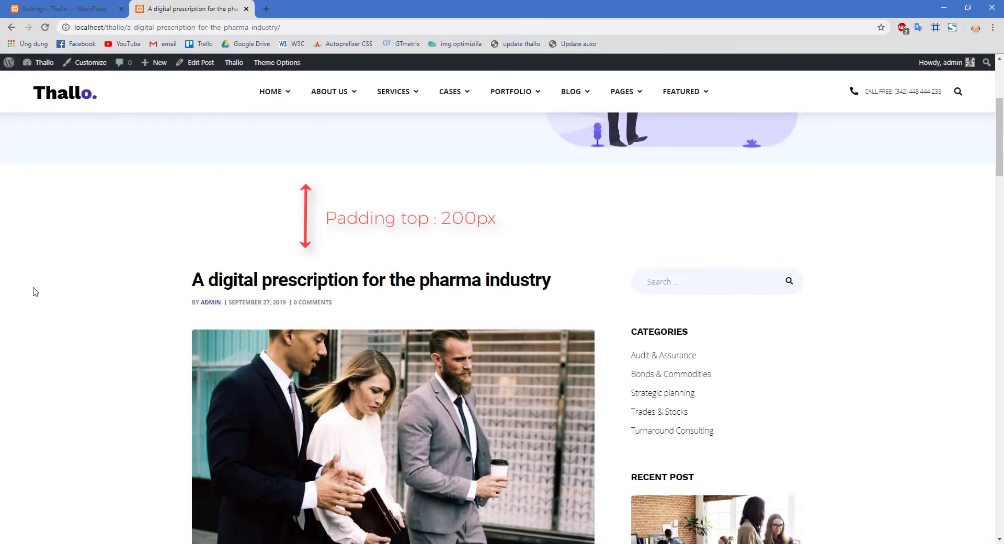
scroll(36, 291, down, 20)
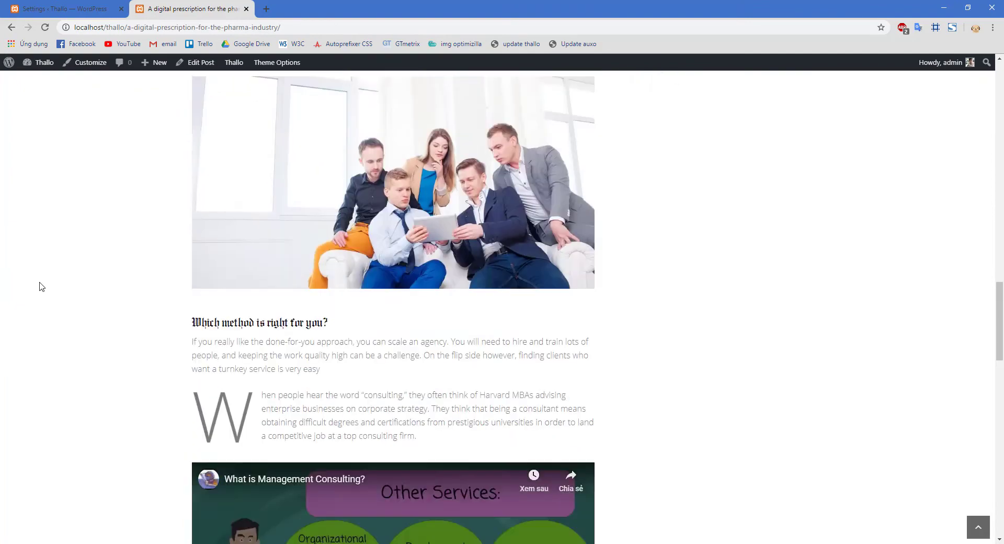
scroll(41, 286, down, 12)
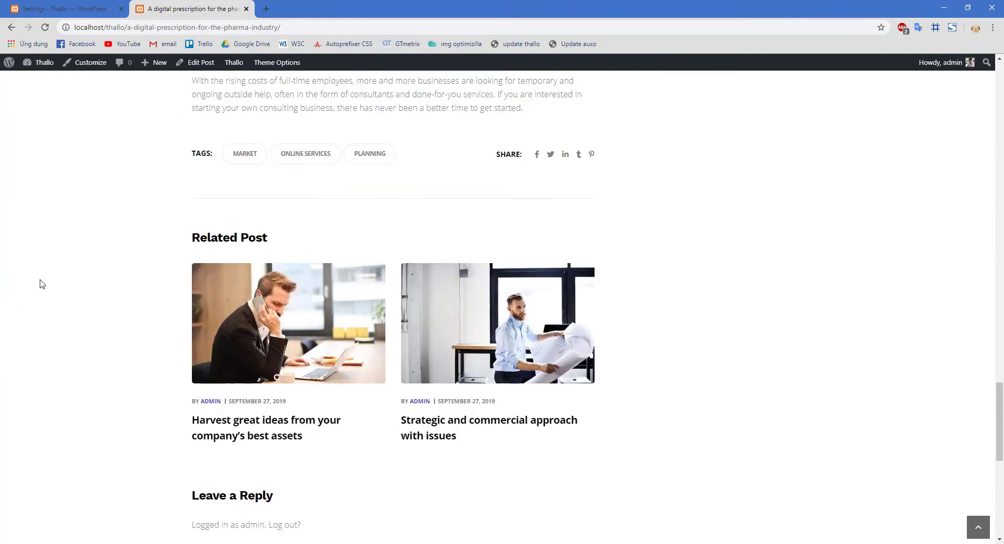
scroll(42, 284, down, 6)
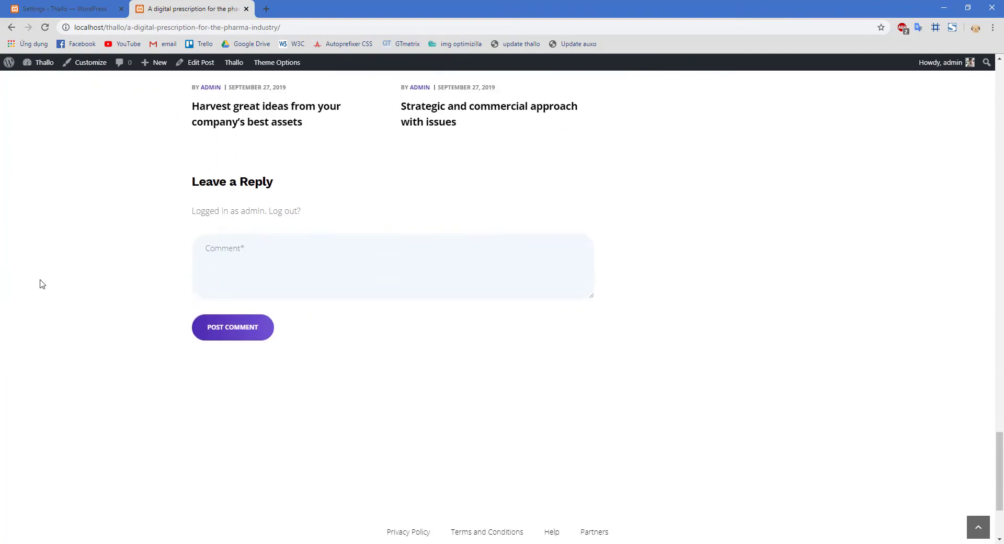
scroll(41, 284, down, 2)
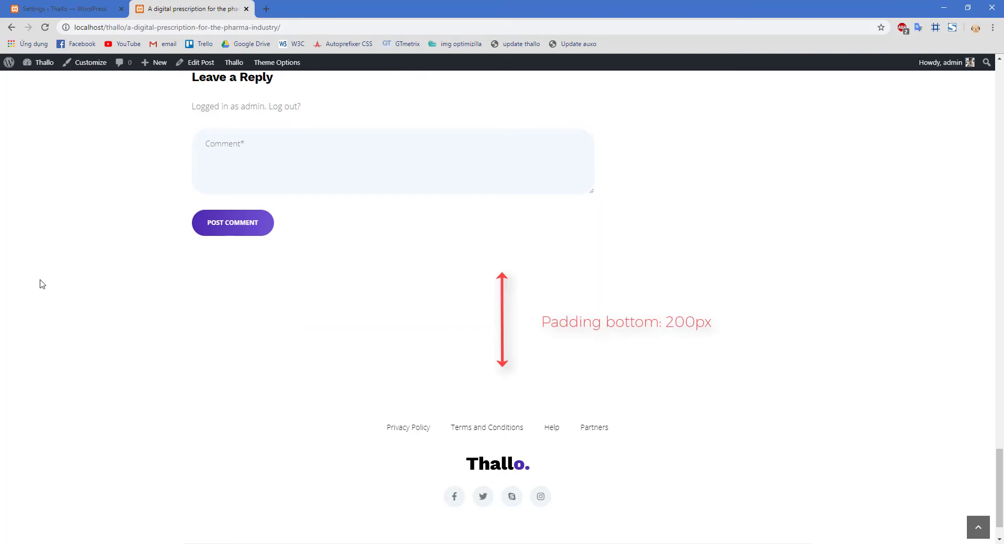
scroll(42, 284, down, 1)
- Collapse the single blog Layout group, turn Footer Enable off in the Footer group, save the options, and check the post
click(83, 9)
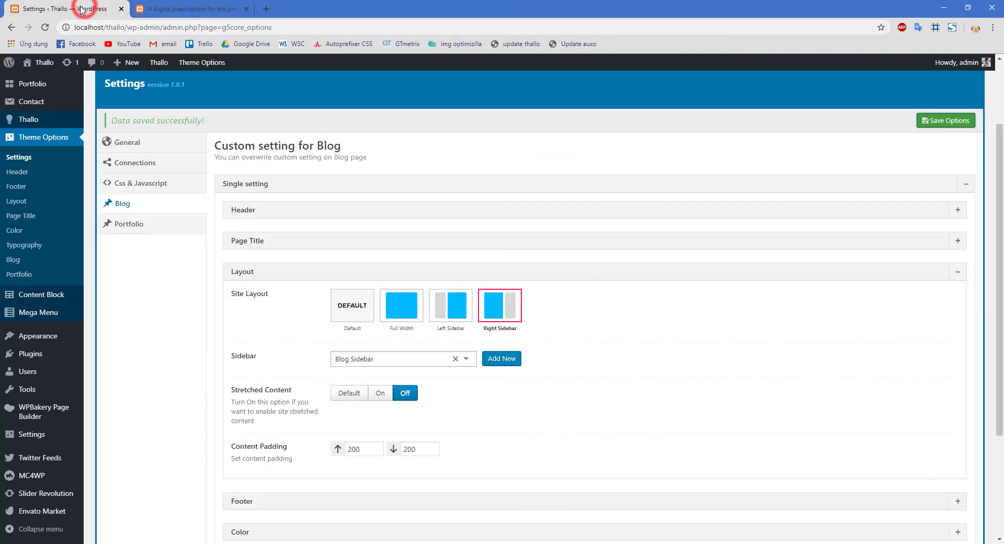
click(615, 278)
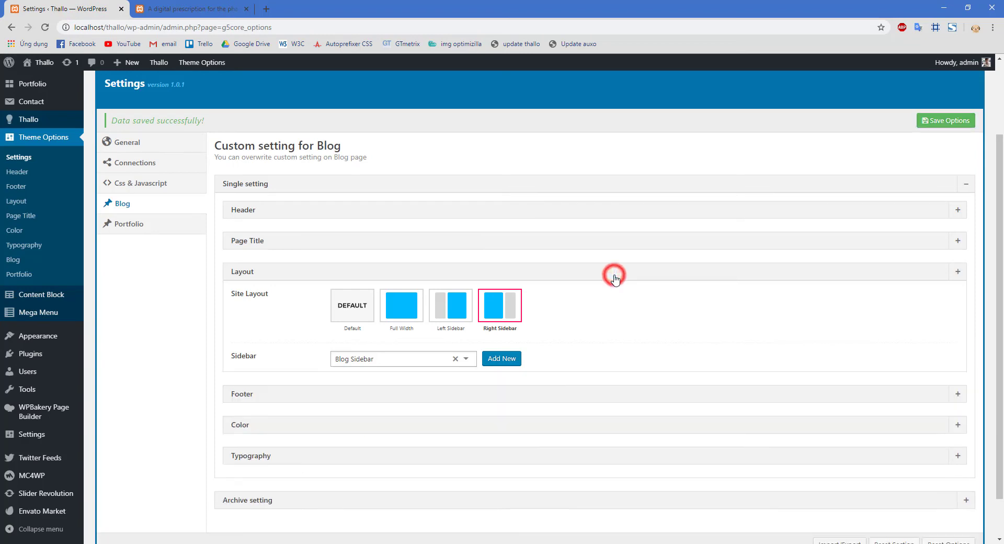
click(586, 303)
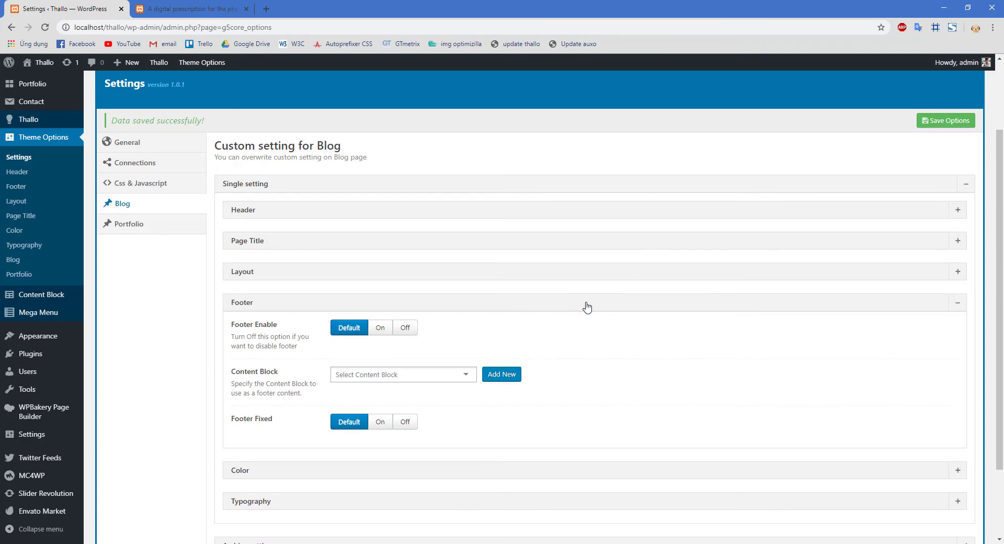
click(408, 328)
click(939, 121)
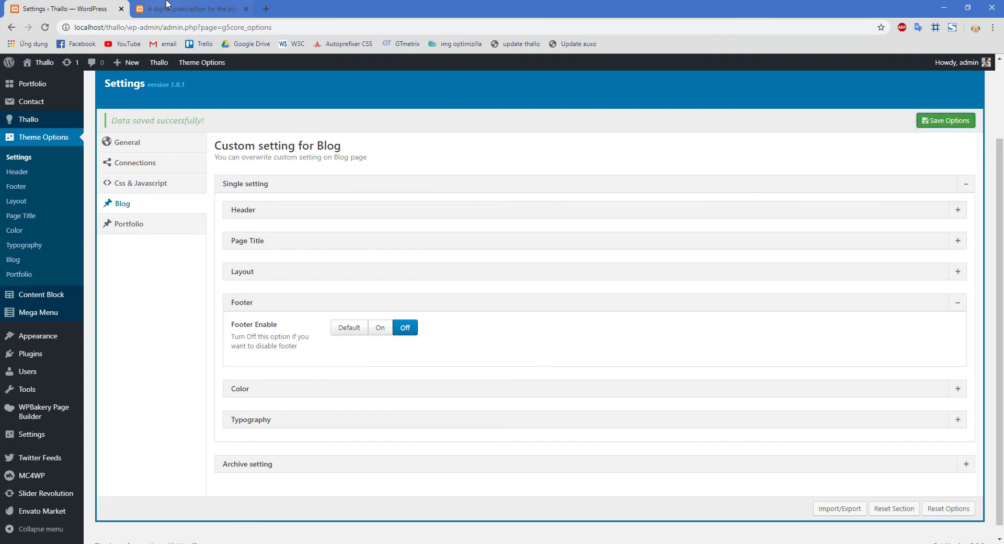
click(167, 8)
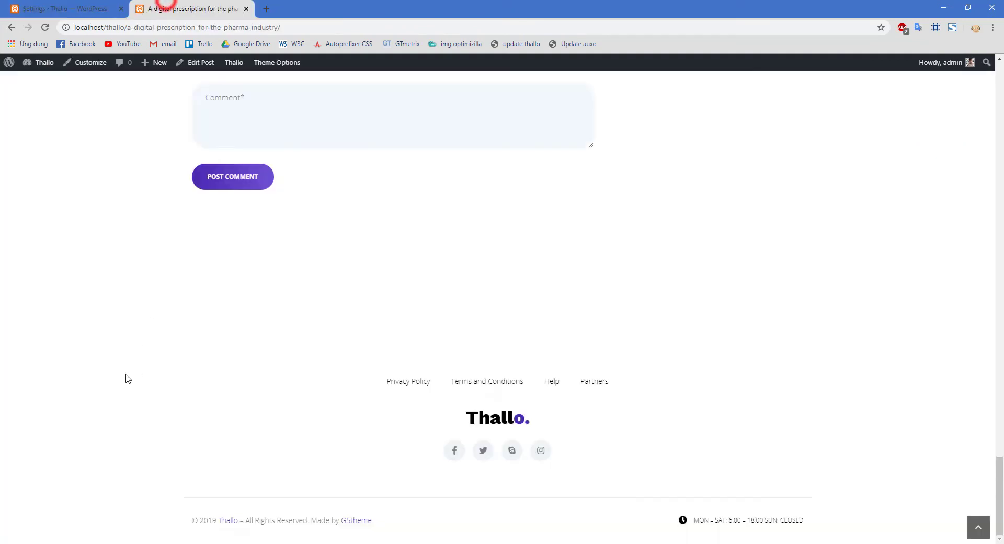
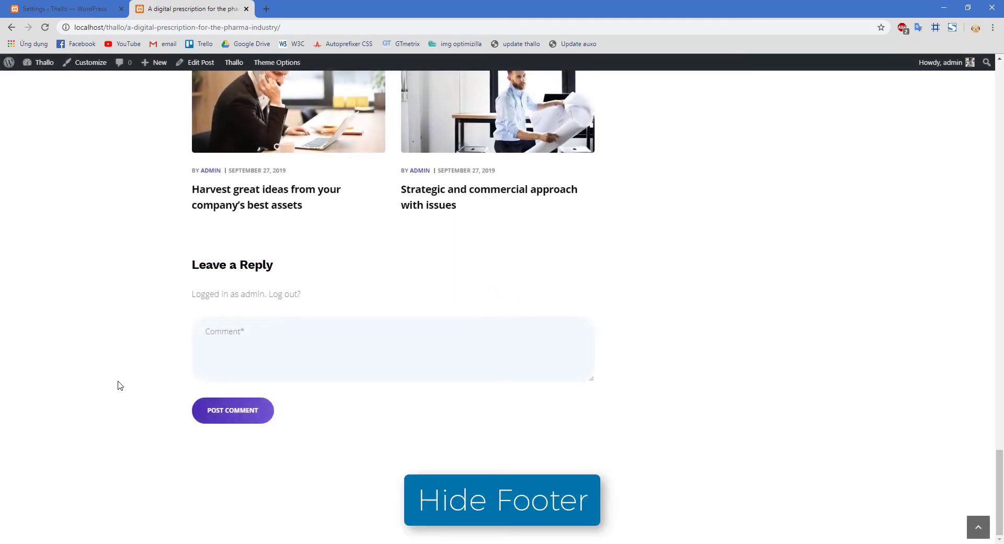
- Turn Footer Enable on with Footer 04 as the Content Block, save the options, and reload the post to check its footer
click(79, 10)
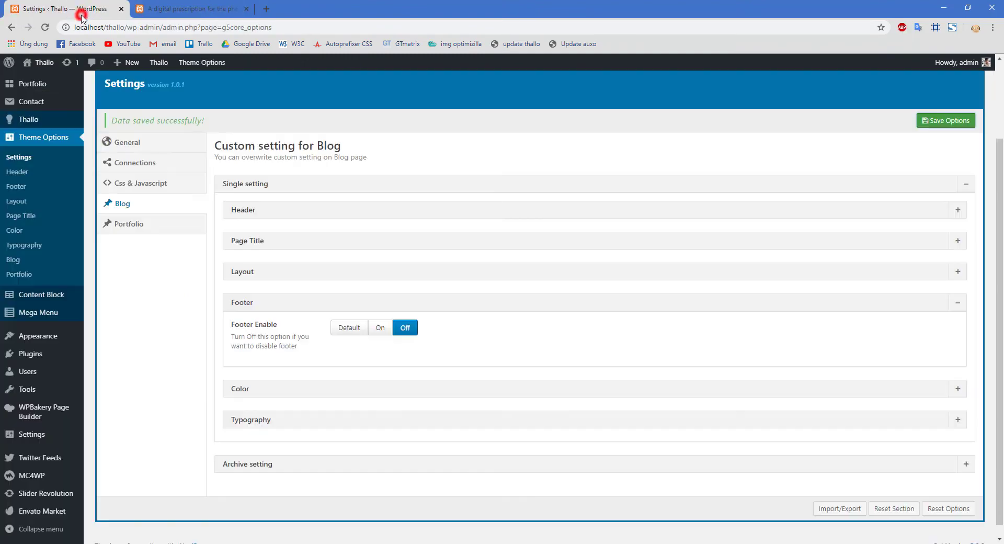
click(380, 327)
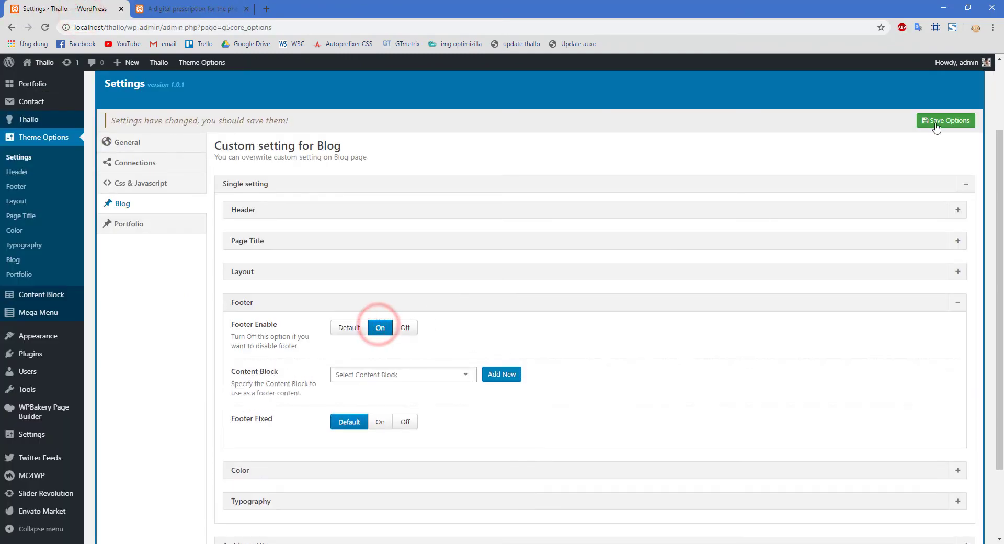
click(945, 120)
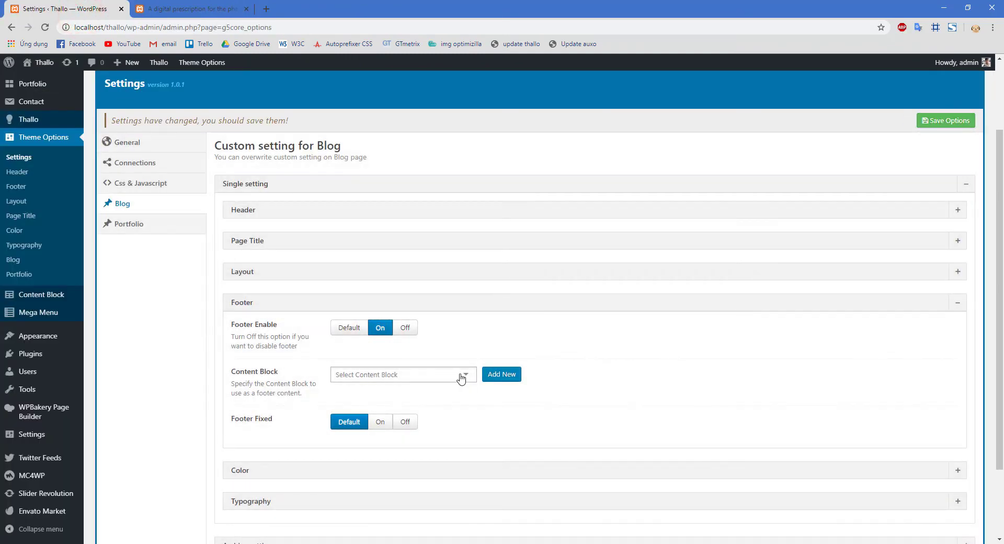
click(466, 377)
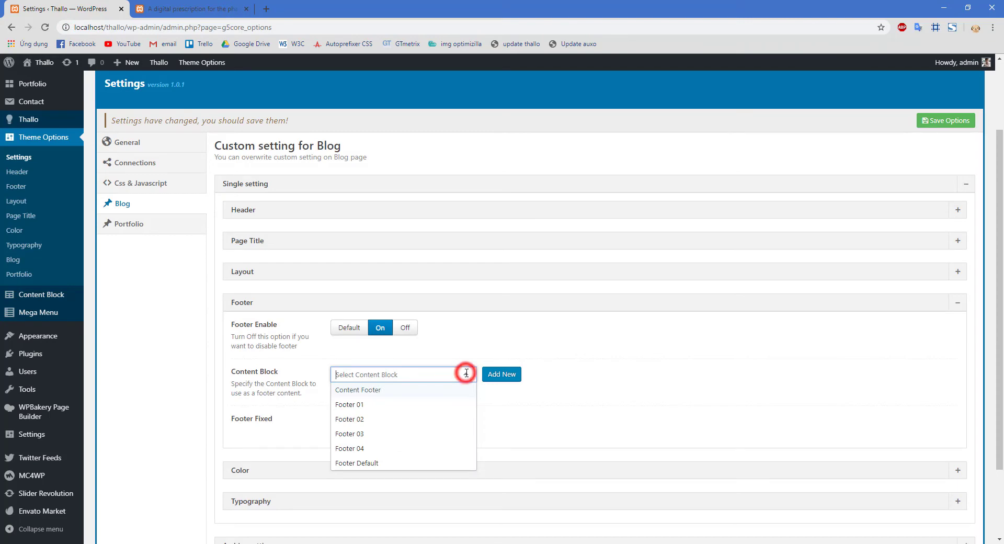
click(381, 447)
click(945, 120)
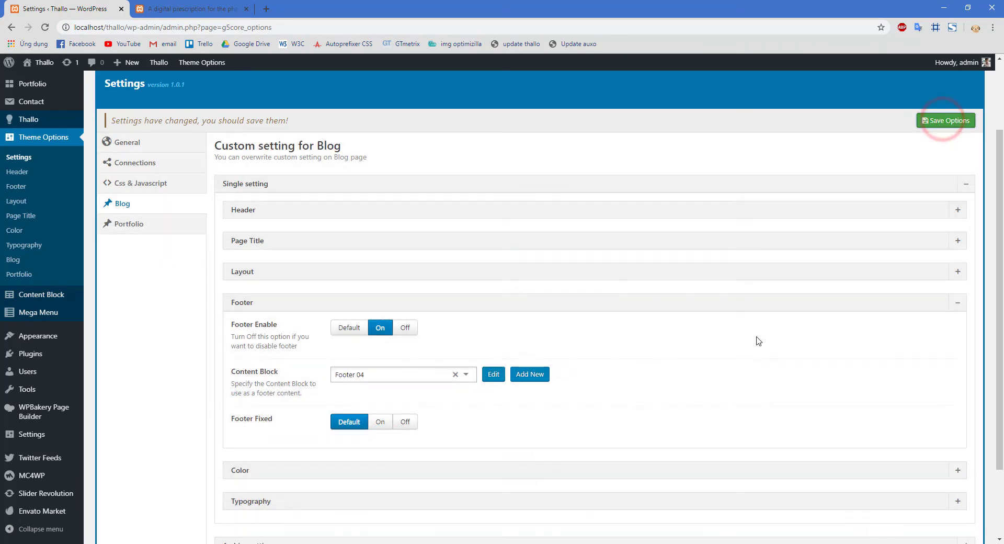
key(ctrl+Tab)
key(F5)
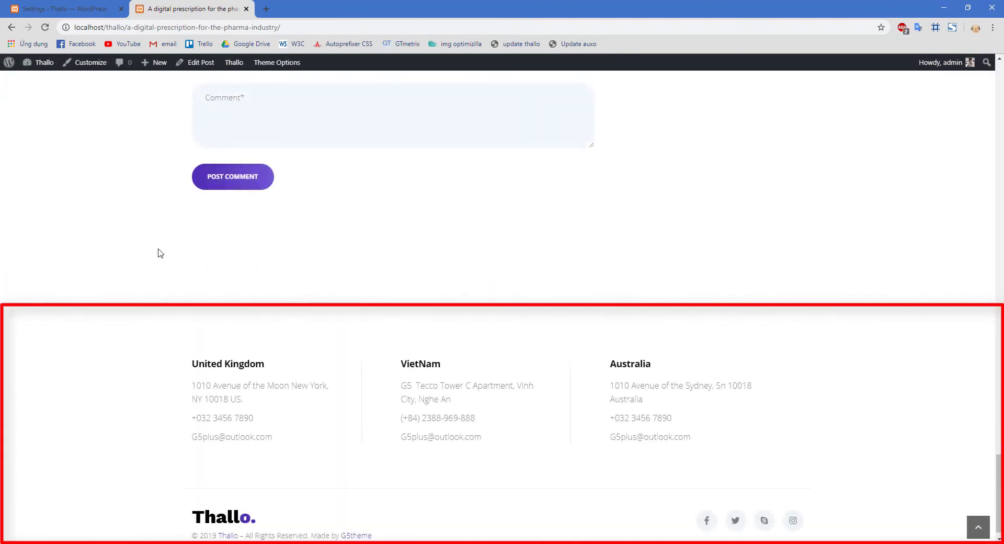
- Change the single blog footer's Content Block to Footer 01, save the options, and check the footer on the reloaded post
click(73, 4)
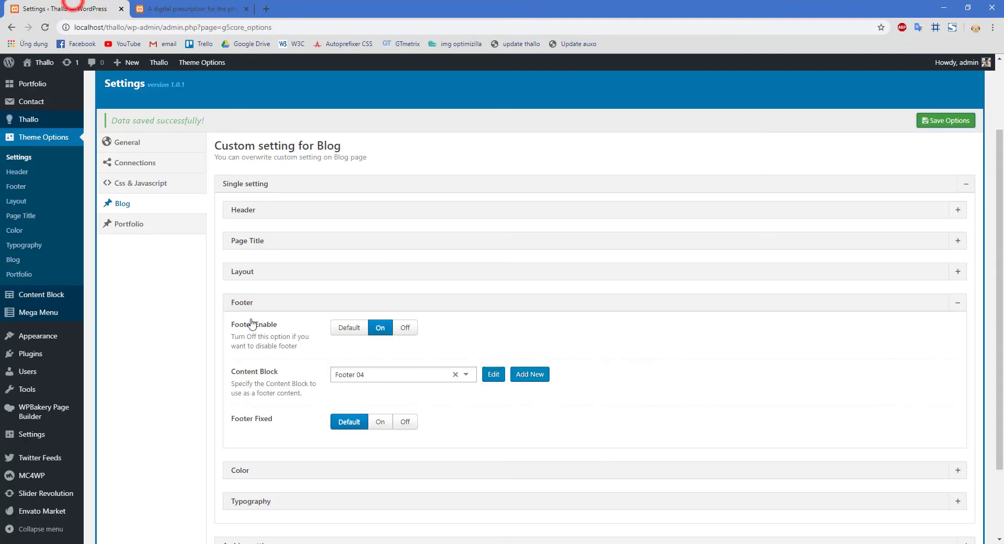
click(469, 374)
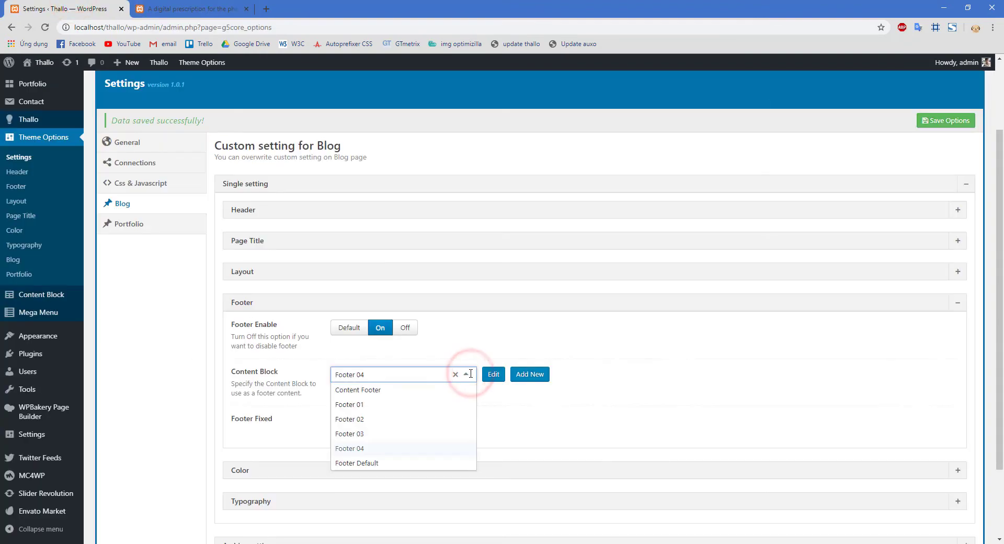
click(431, 404)
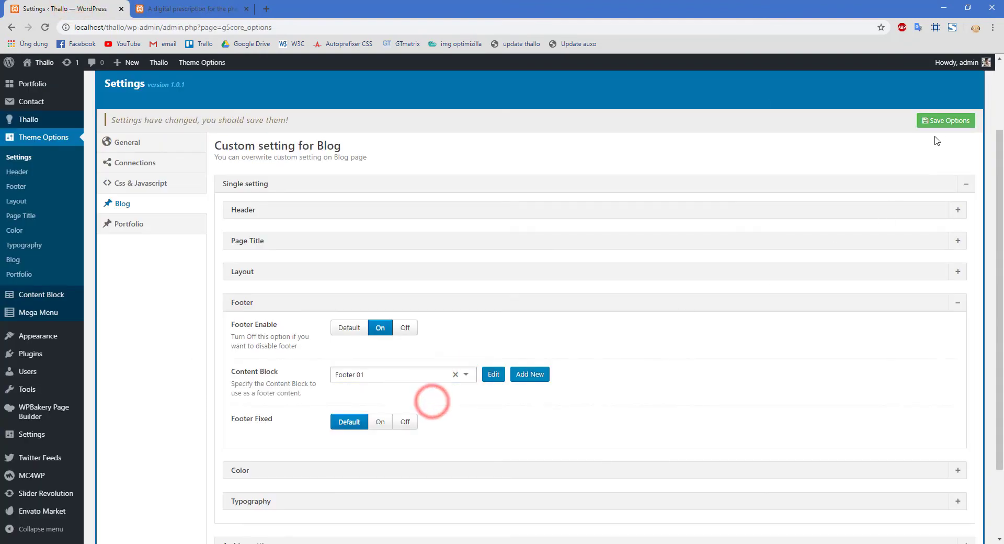
click(940, 121)
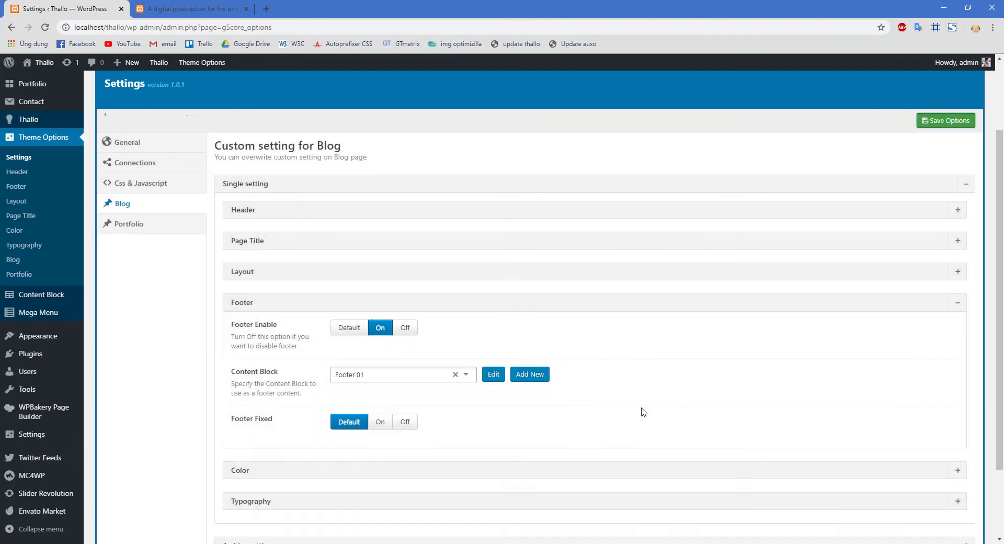
click(169, 8)
key(F5)
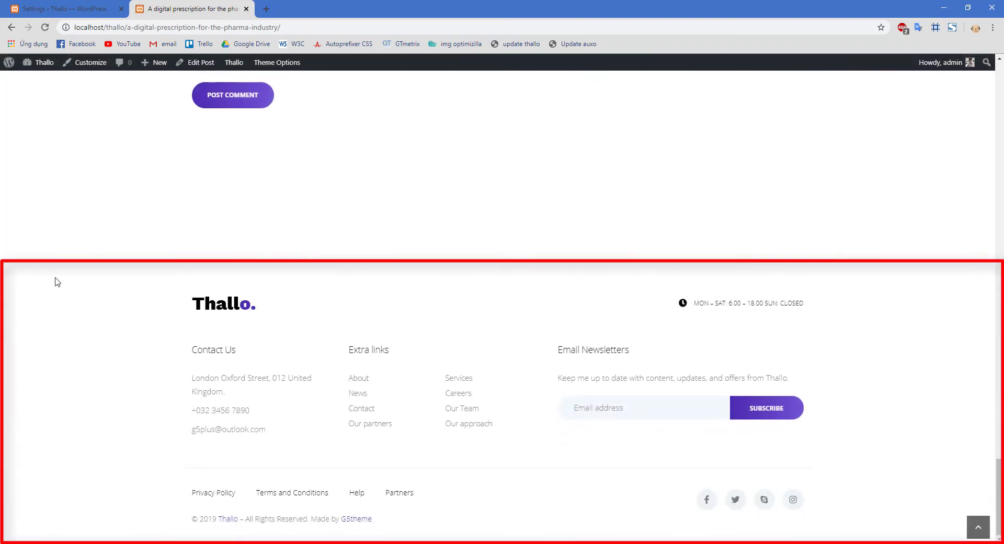
- Turn Footer Fixed on for single blog posts, save the options, and check how the footer behaves while scrolling the post
click(64, 7)
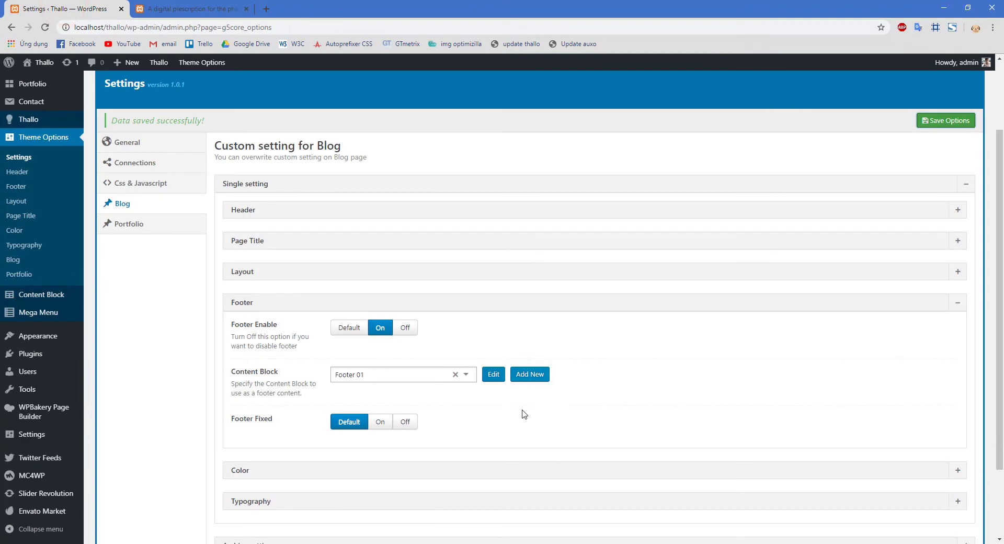
click(380, 421)
click(943, 120)
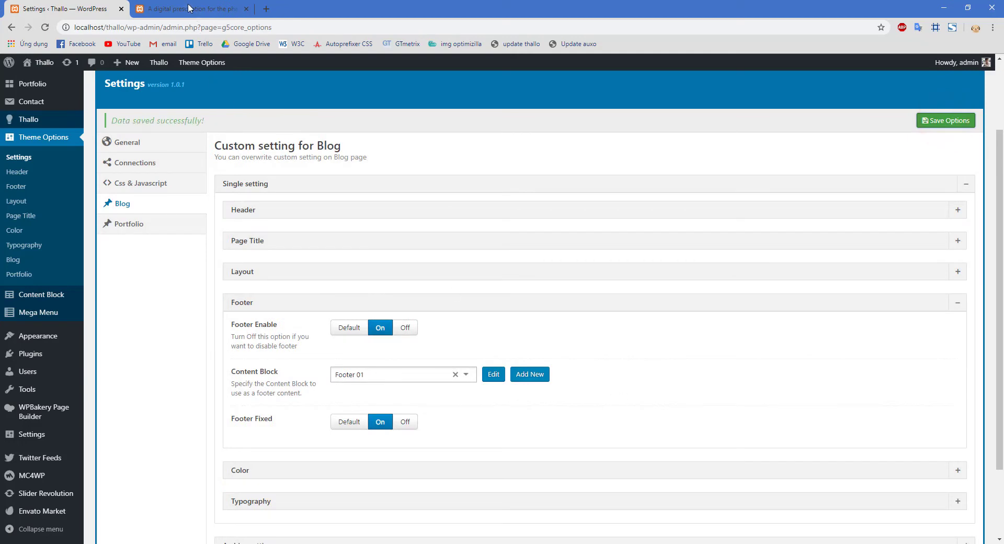
click(189, 8)
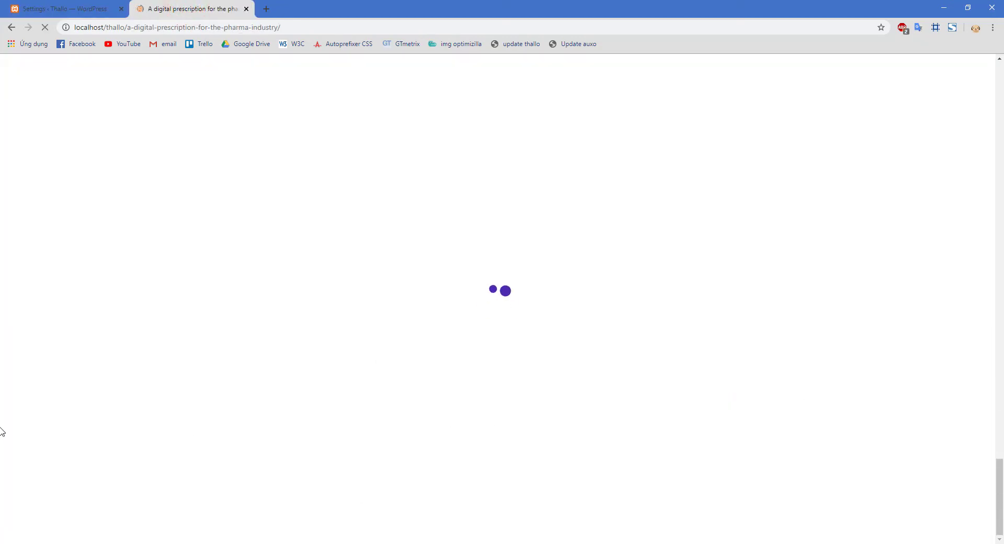
scroll(1, 431, up, 5)
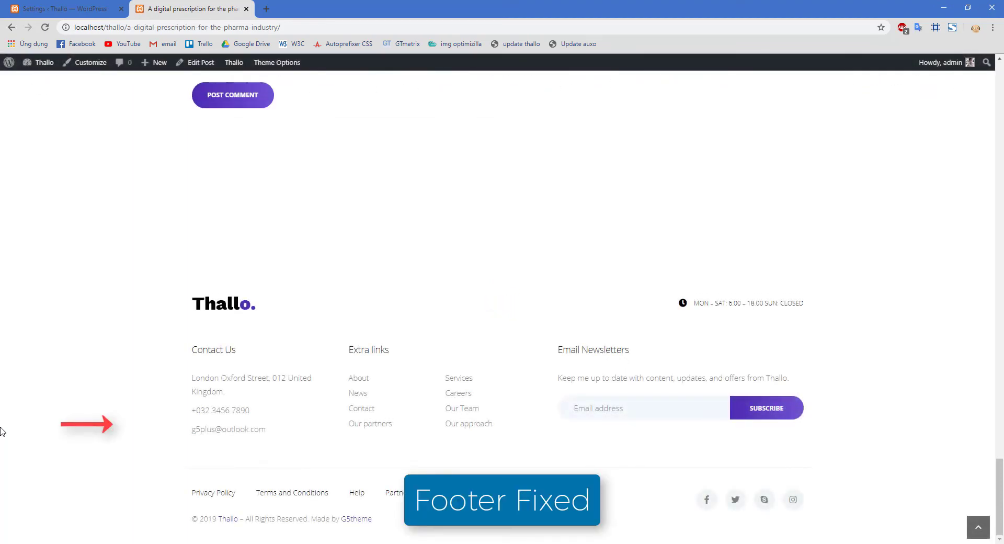
scroll(1, 432, up, 5)
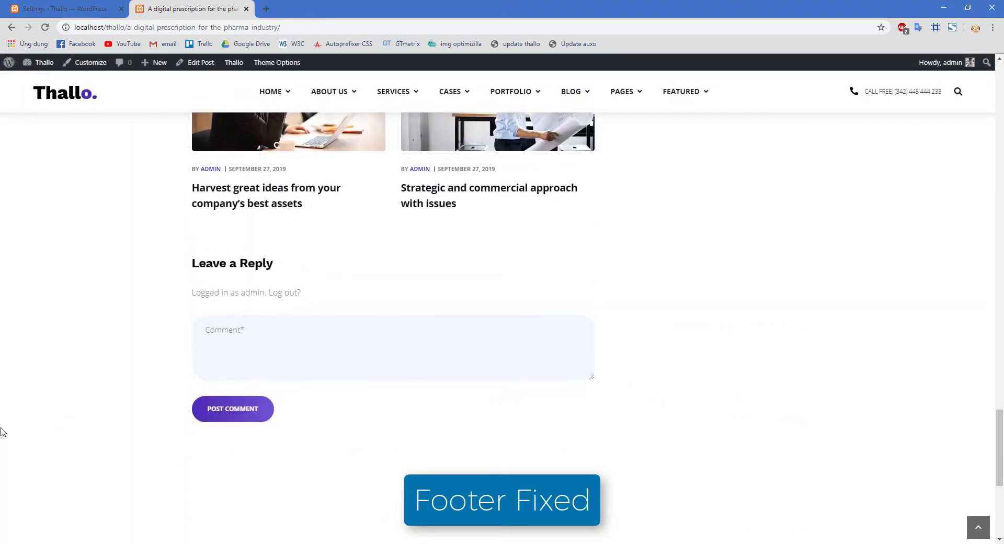
scroll(3, 432, down, 1)
scroll(2, 431, down, 5)
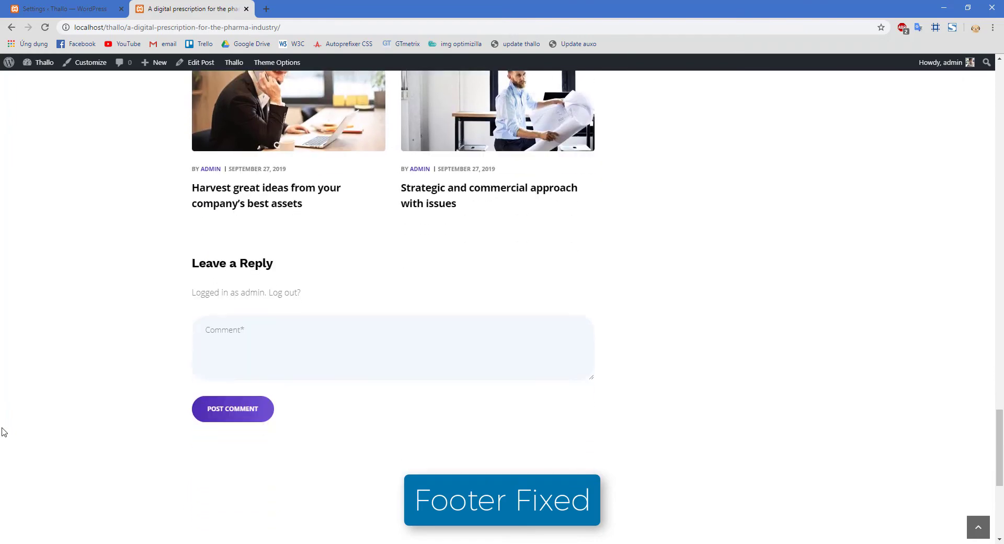
scroll(3, 432, down, 2)
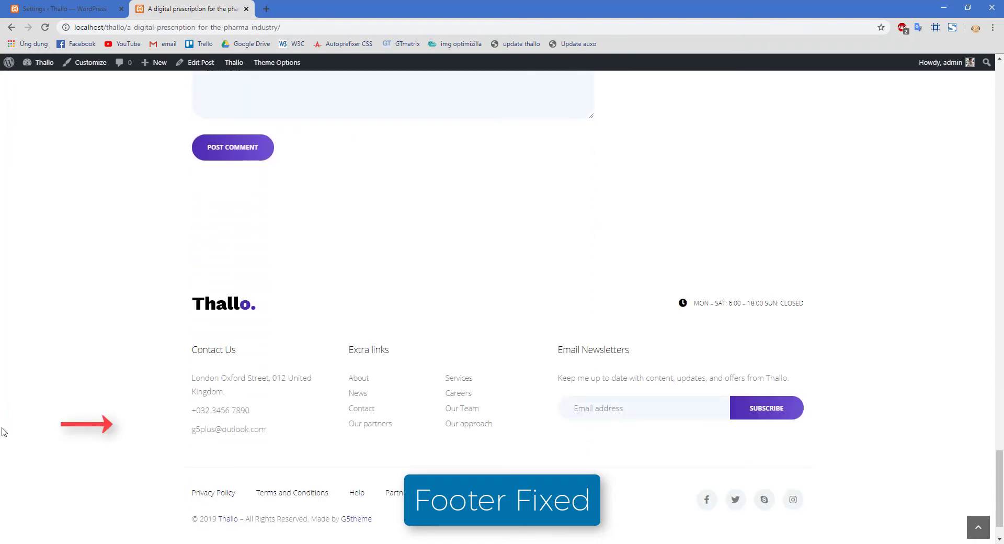
- Return to the theme options and collapse the Footer group of the single blog settings
click(51, 6)
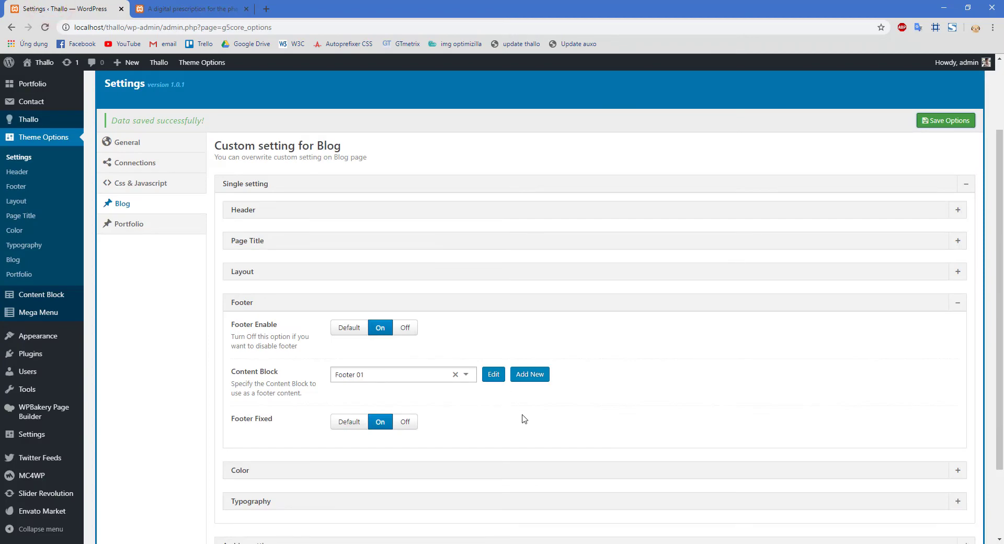
scroll(522, 417, down, 1)
click(481, 257)
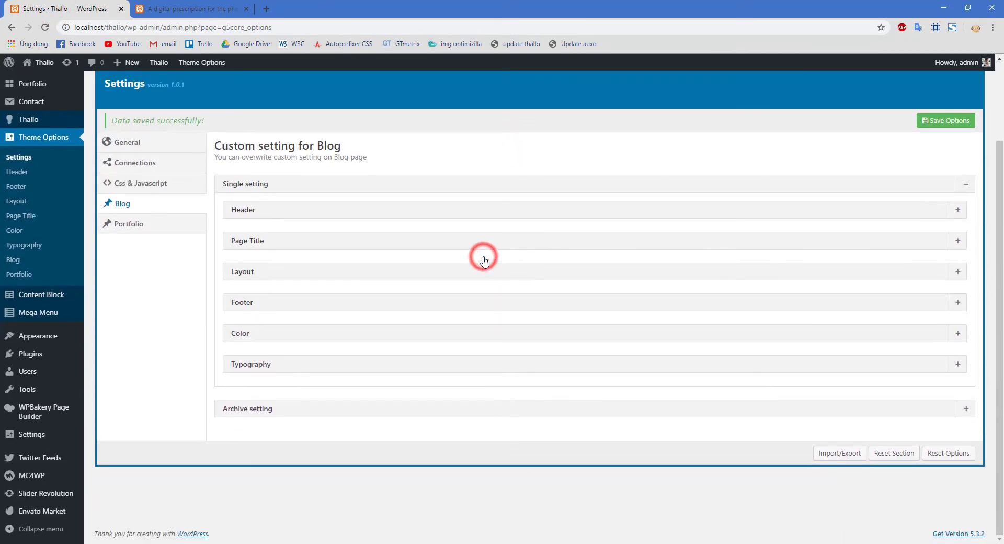
- Set the single blog Color Preset to Color 01 and save the options
click(461, 333)
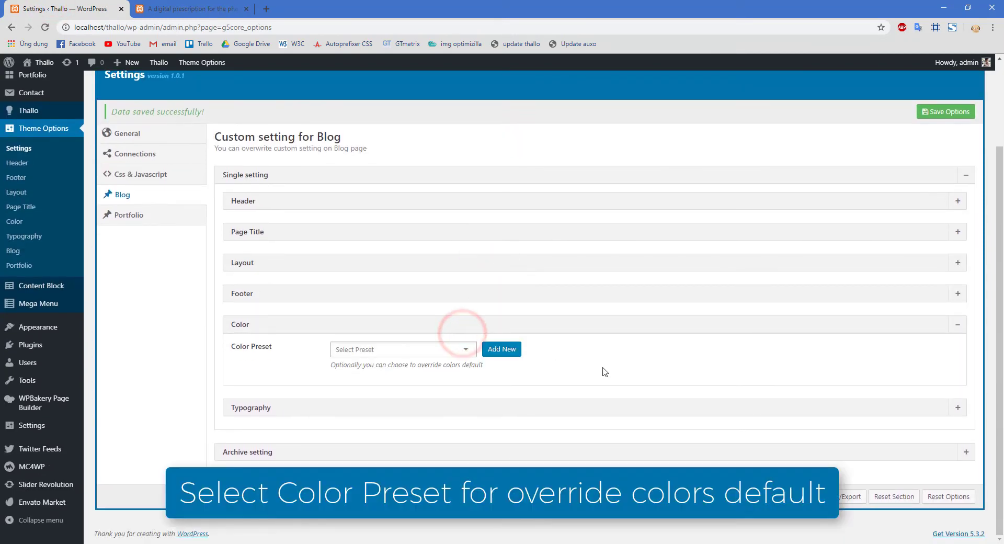
click(467, 350)
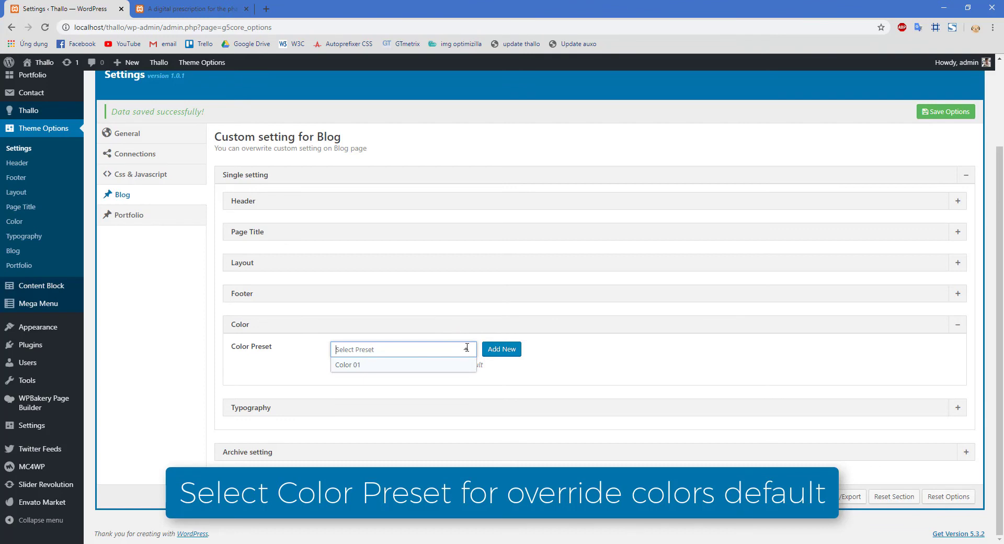
click(406, 365)
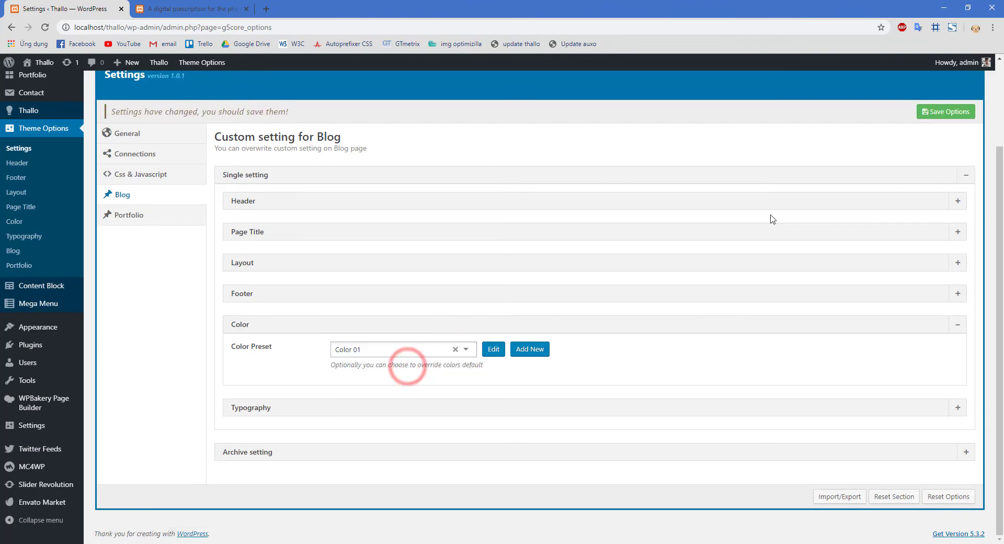
click(944, 111)
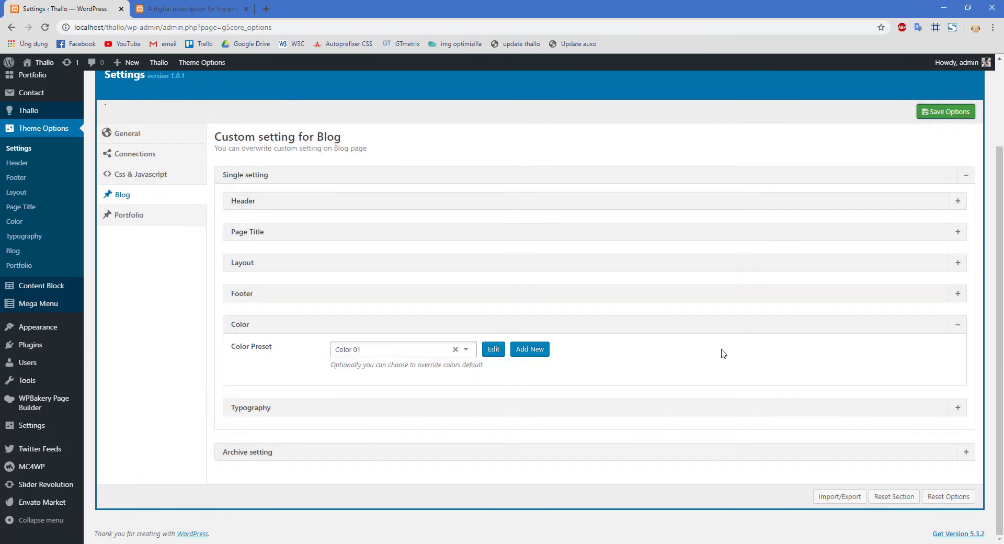
- Reload the blog post and examine its colors from the footer up to the page title
click(205, 8)
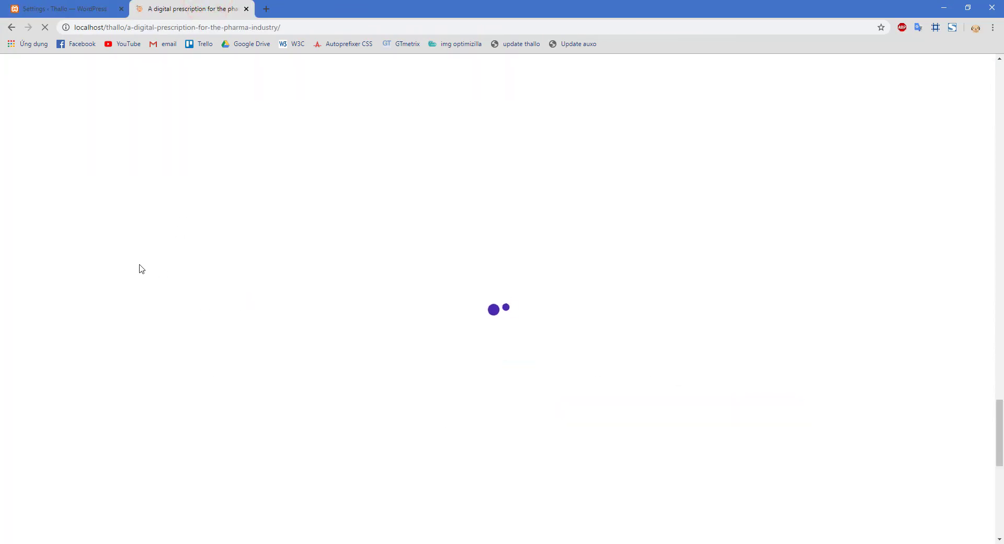
scroll(140, 269, up, 6)
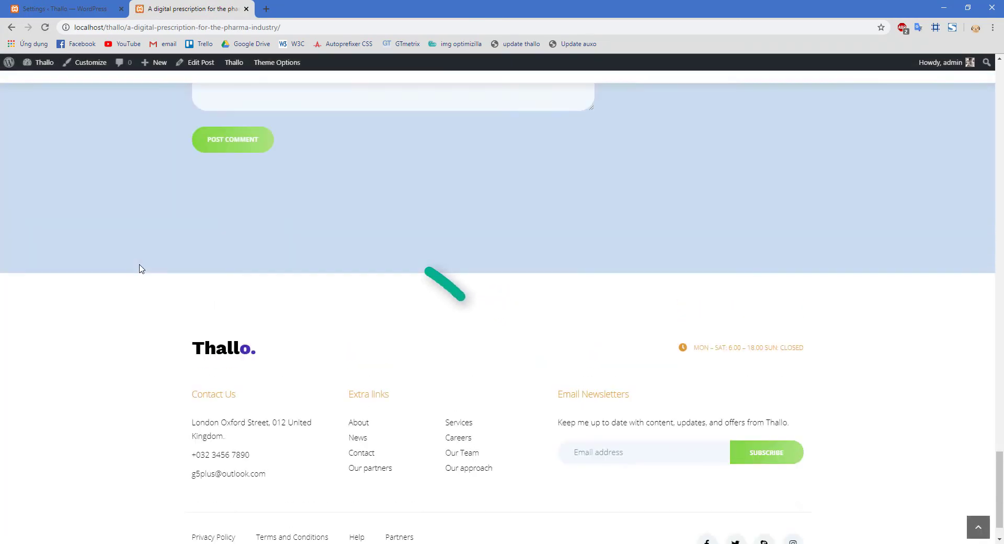
scroll(140, 268, up, 2)
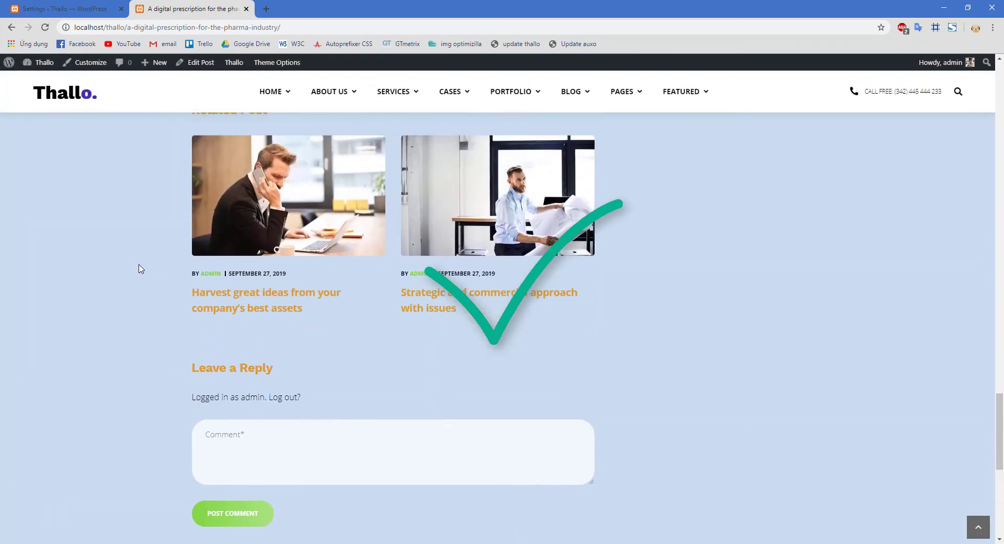
scroll(140, 268, up, 2)
scroll(140, 268, up, 9)
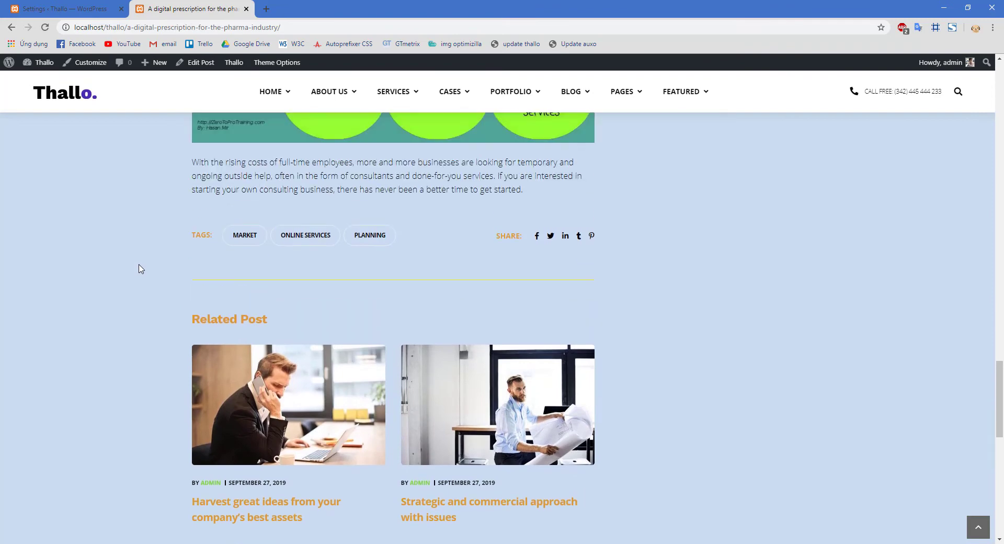
scroll(140, 269, up, 8)
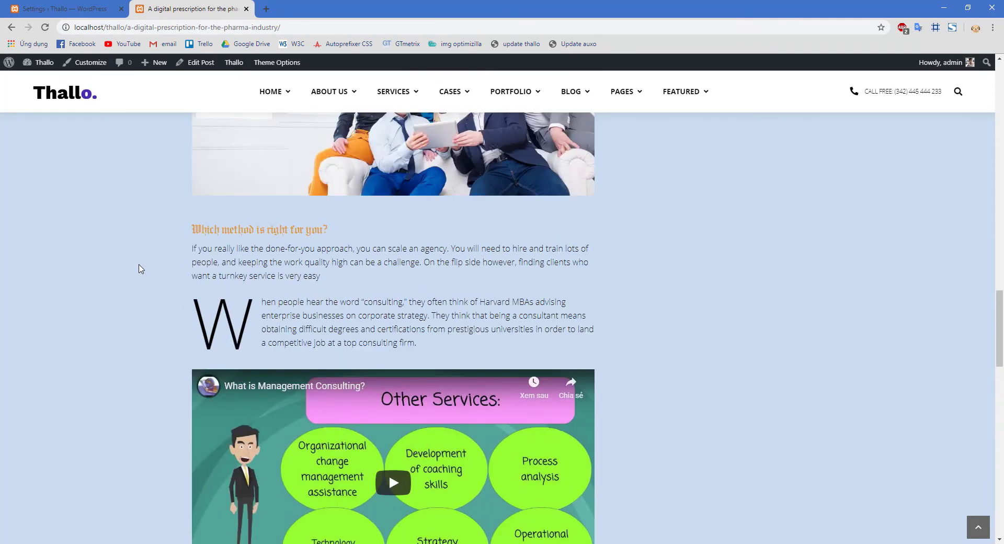
scroll(140, 269, up, 10)
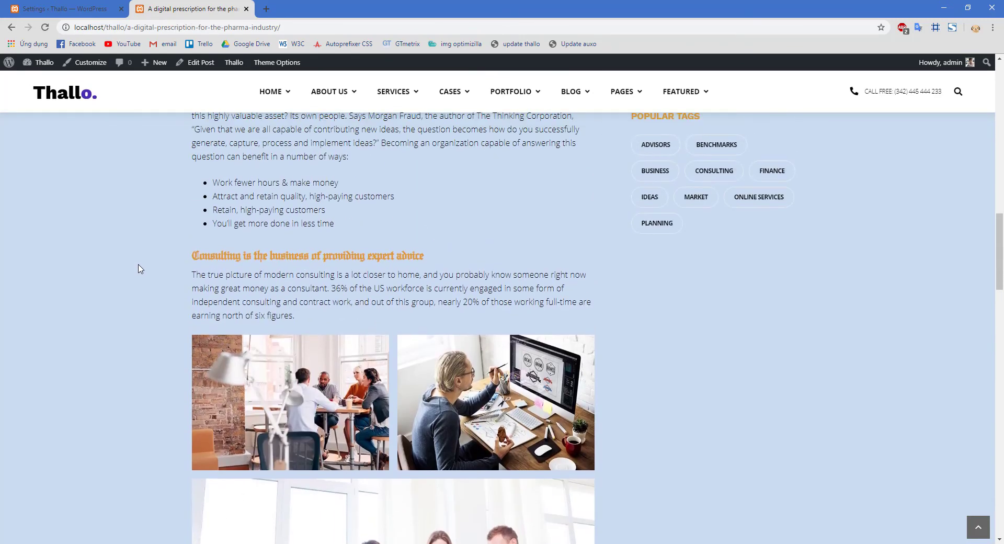
scroll(140, 269, up, 9)
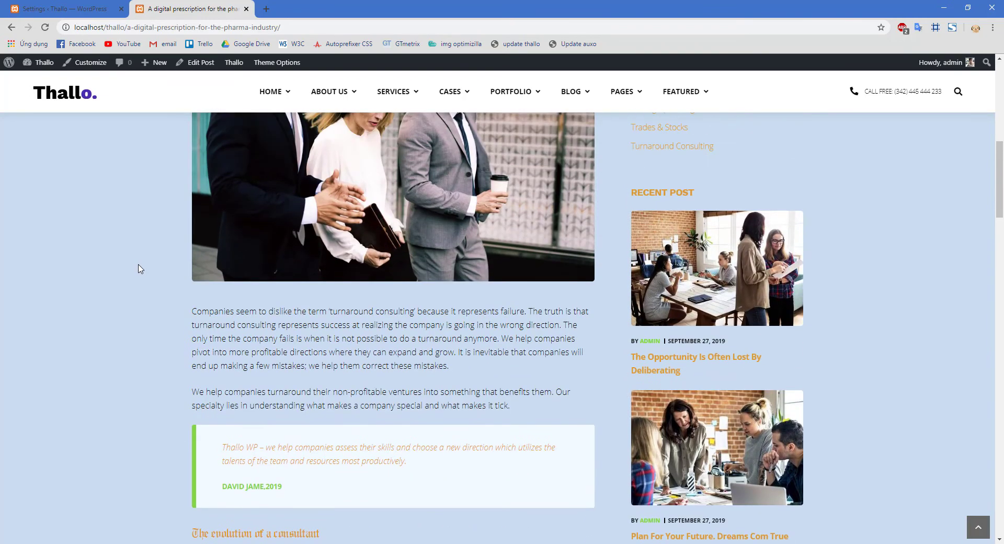
scroll(140, 269, up, 2)
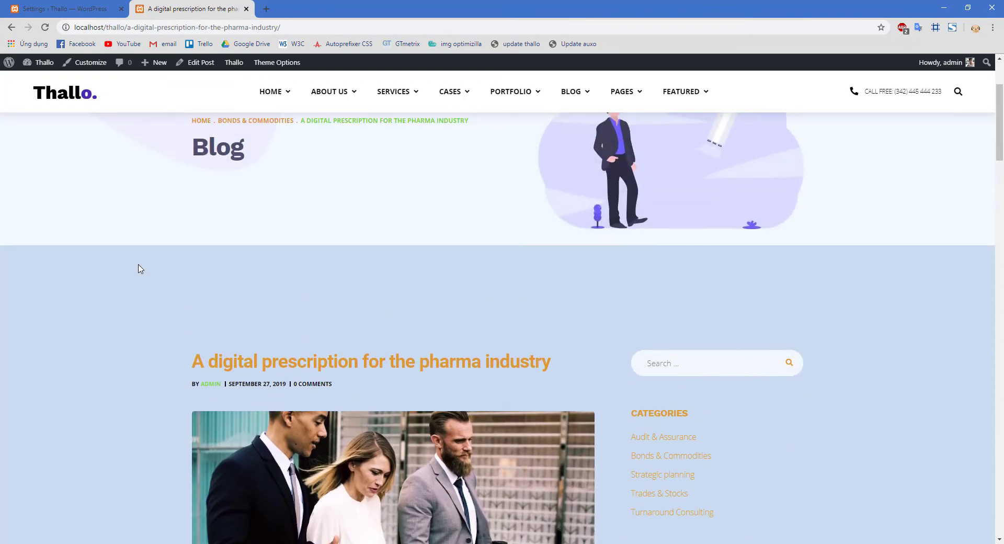
- Return to the theme options, set the single blog Typography Preset to Typography 01, and save the options
click(73, 4)
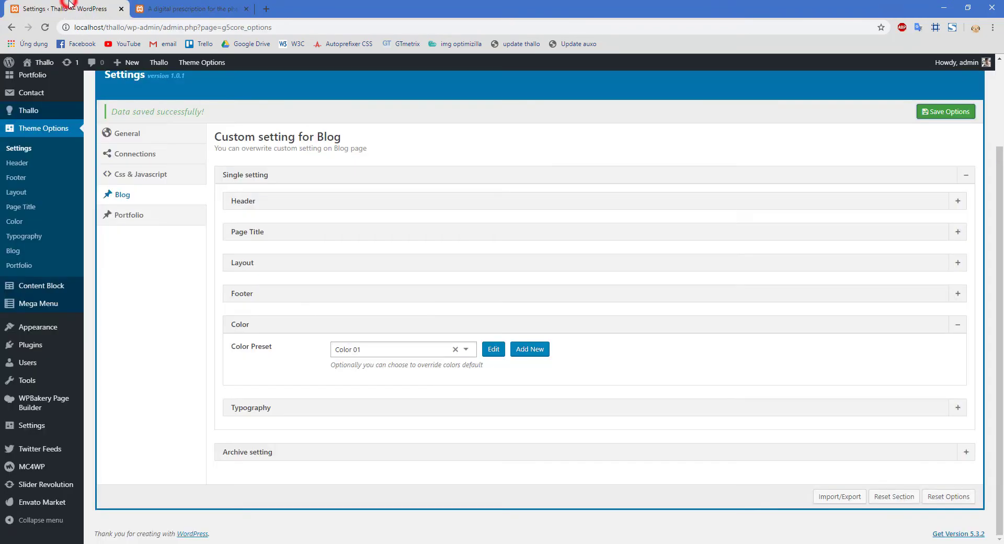
click(304, 329)
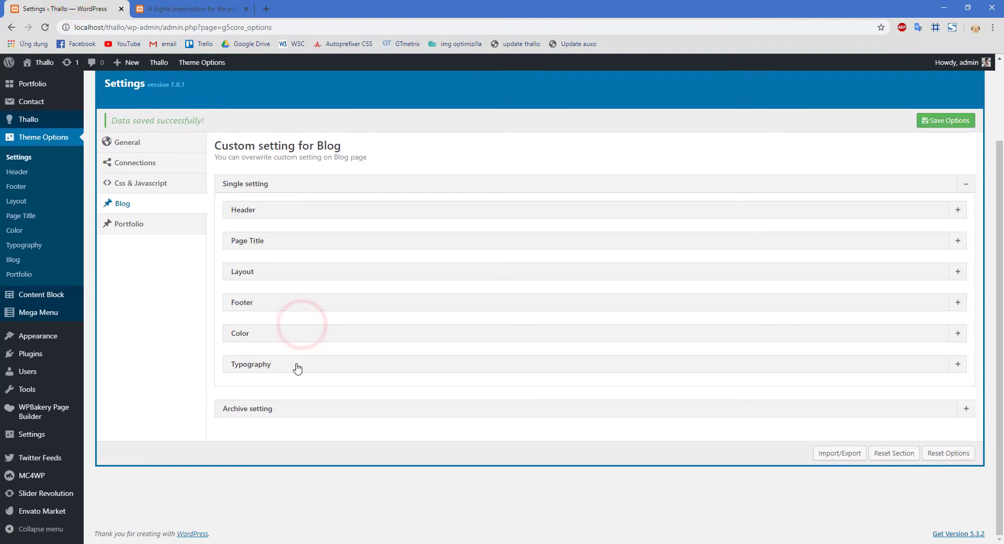
click(296, 364)
click(463, 380)
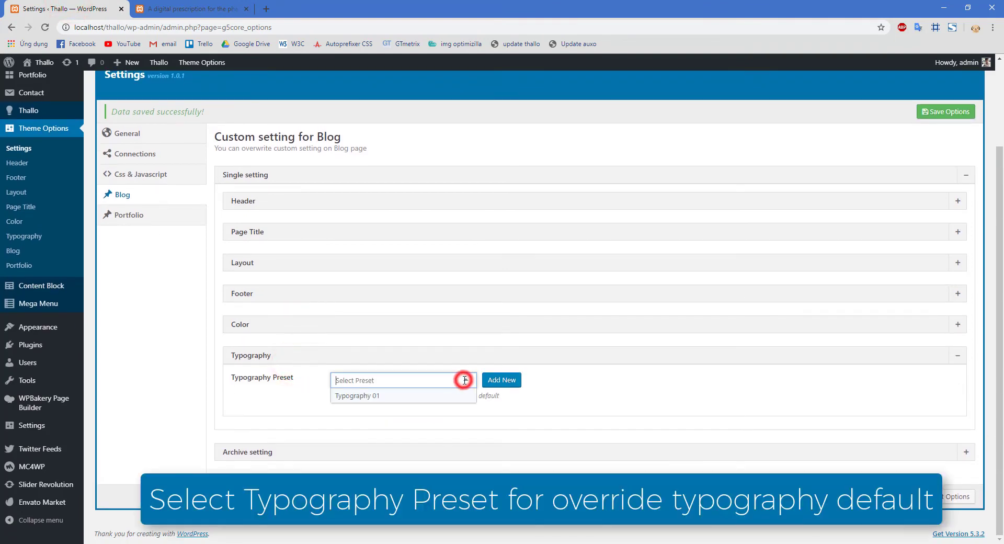
click(430, 397)
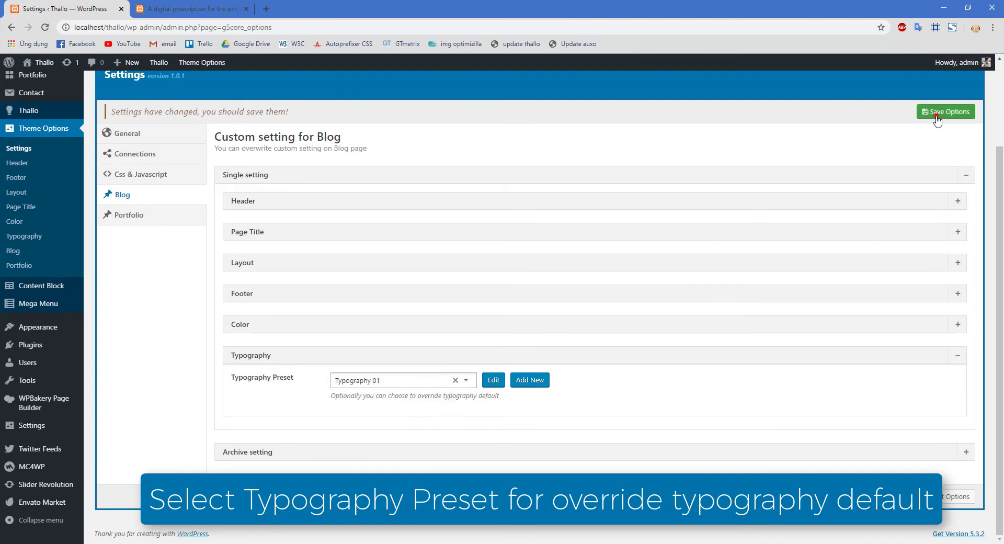
click(935, 117)
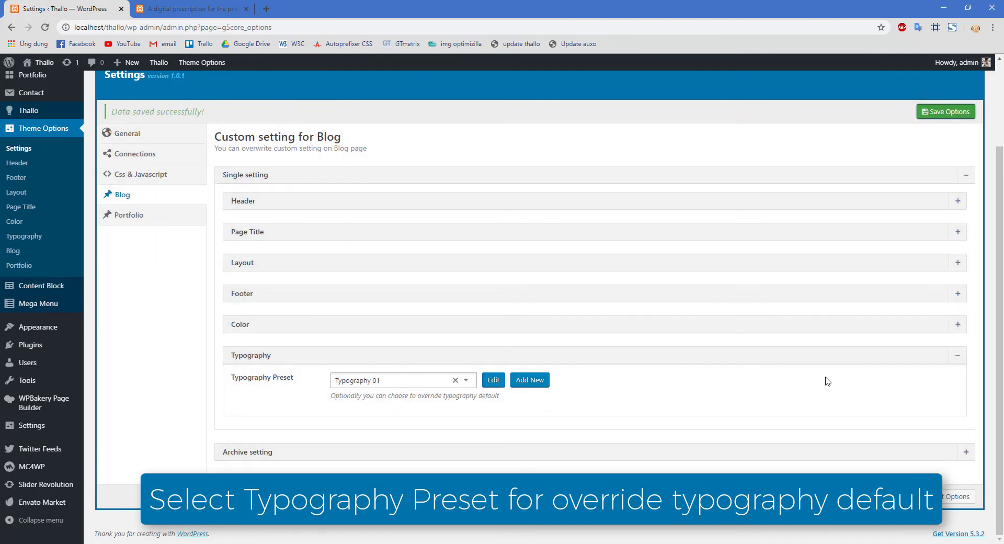
- Reload the blog post and examine the fonts of its headings, body text, sidebar and page title
click(191, 8)
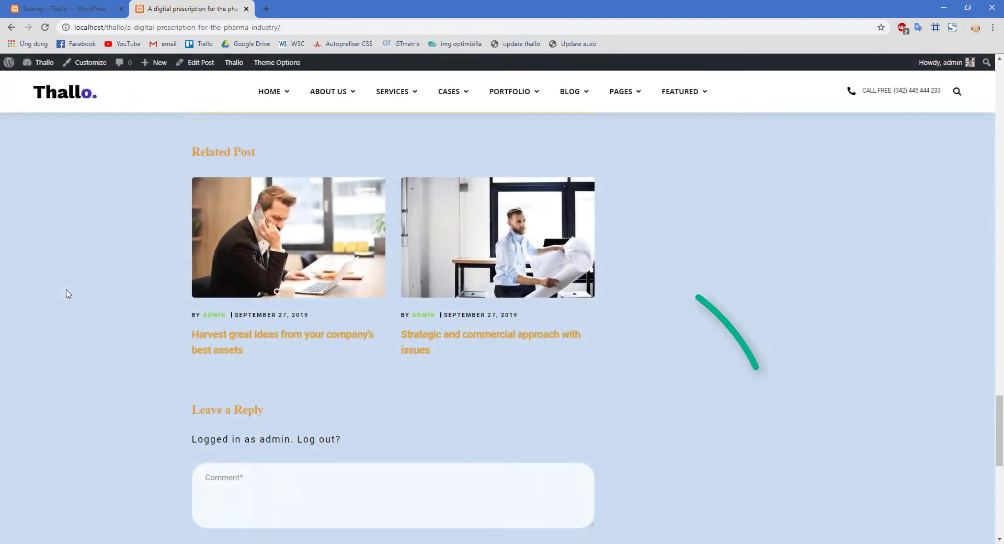
scroll(152, 309, up, 5)
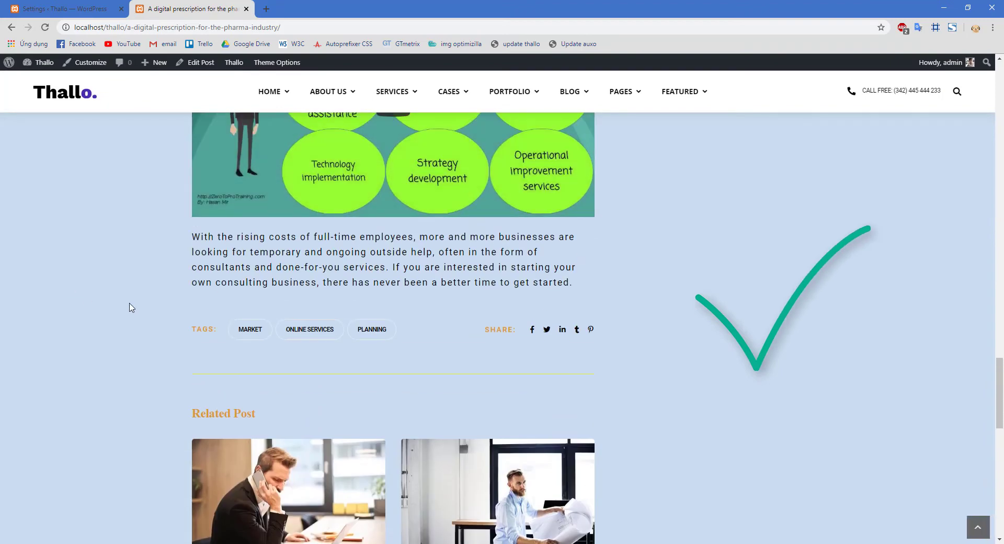
scroll(132, 307, up, 4)
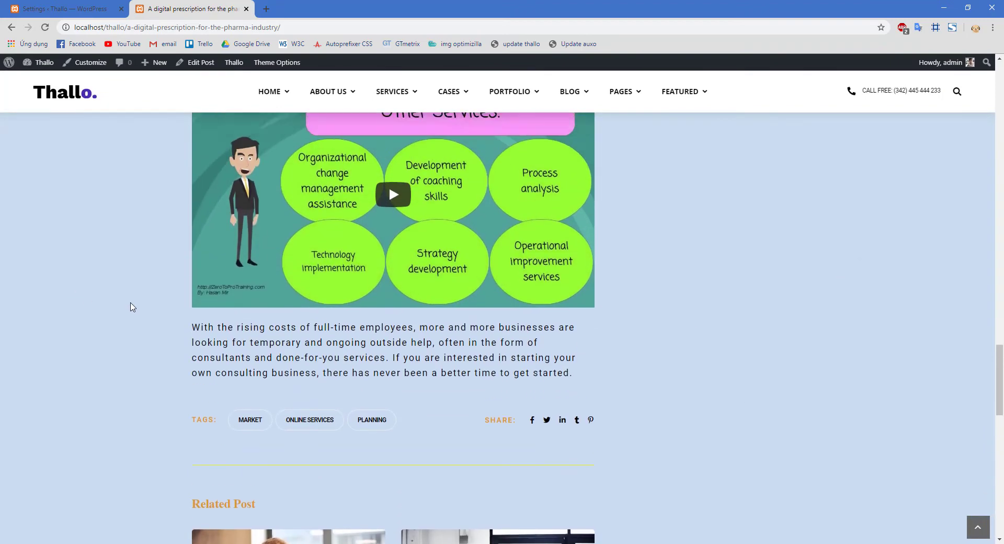
scroll(132, 307, up, 3)
scroll(133, 307, up, 2)
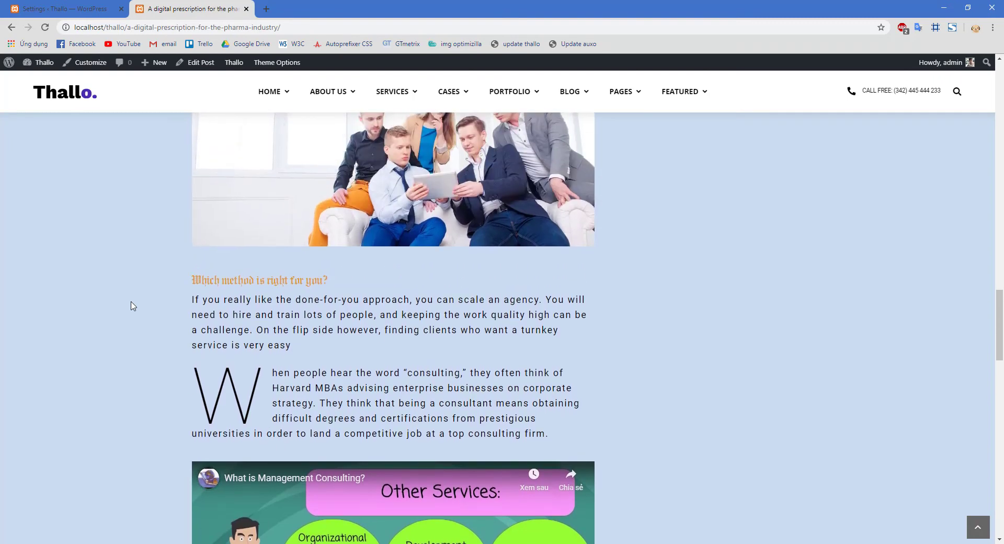
scroll(132, 307, up, 10)
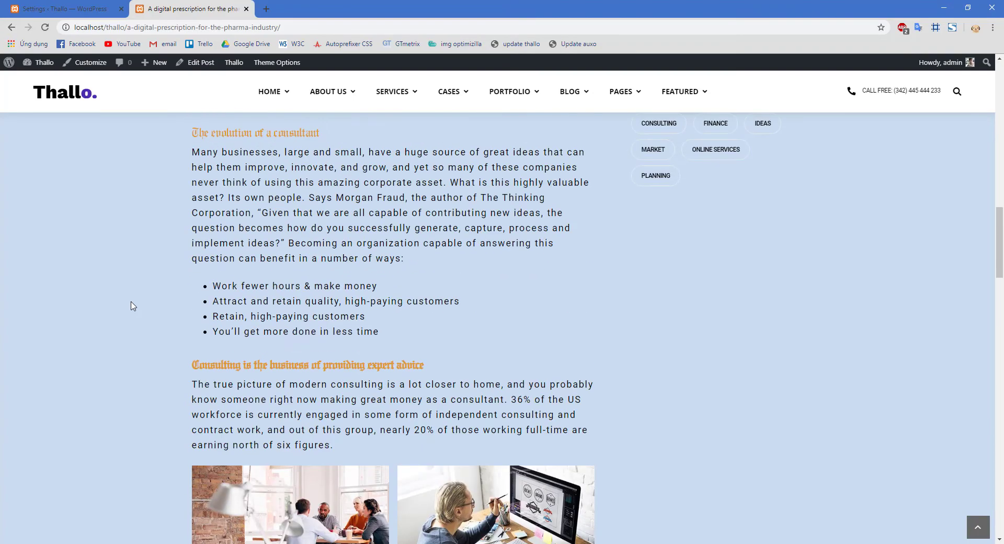
scroll(133, 306, up, 15)
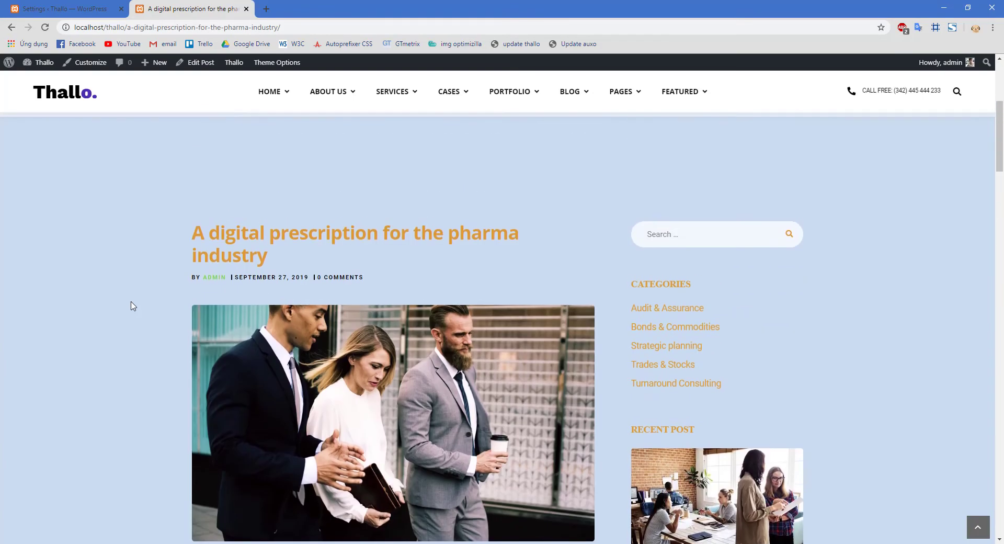
scroll(133, 306, up, 4)
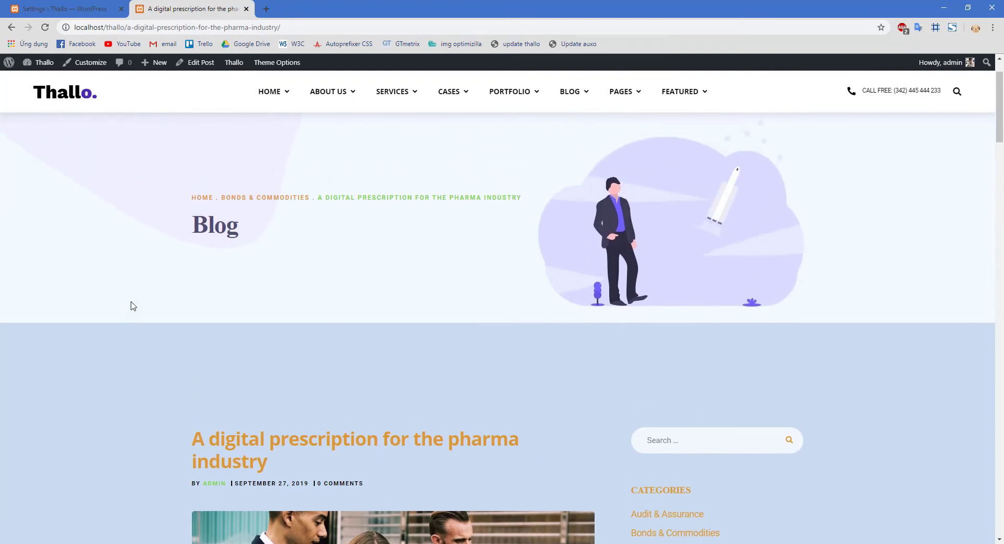
- Return to the theme options, collapse the Single setting group and expand the Archive setting group for Blog
click(87, 10)
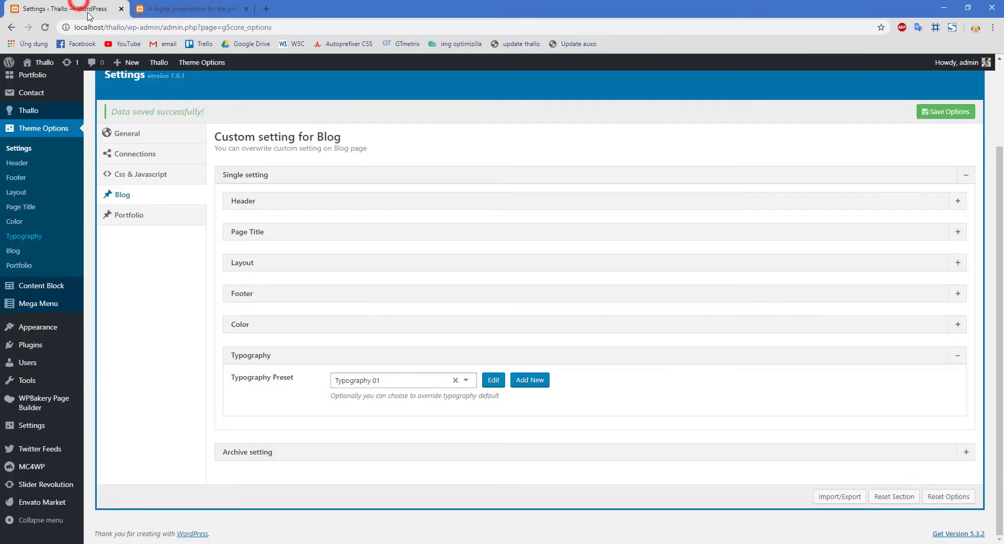
click(287, 179)
click(310, 214)
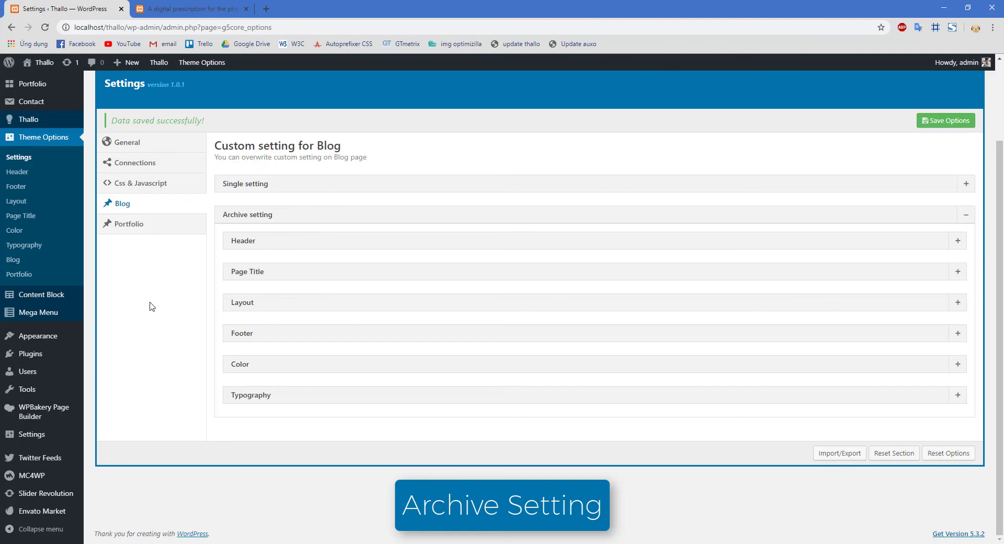
- Set the blog archive's Header Preset to Header 04, save the options, and check the header on the Blog page
click(331, 240)
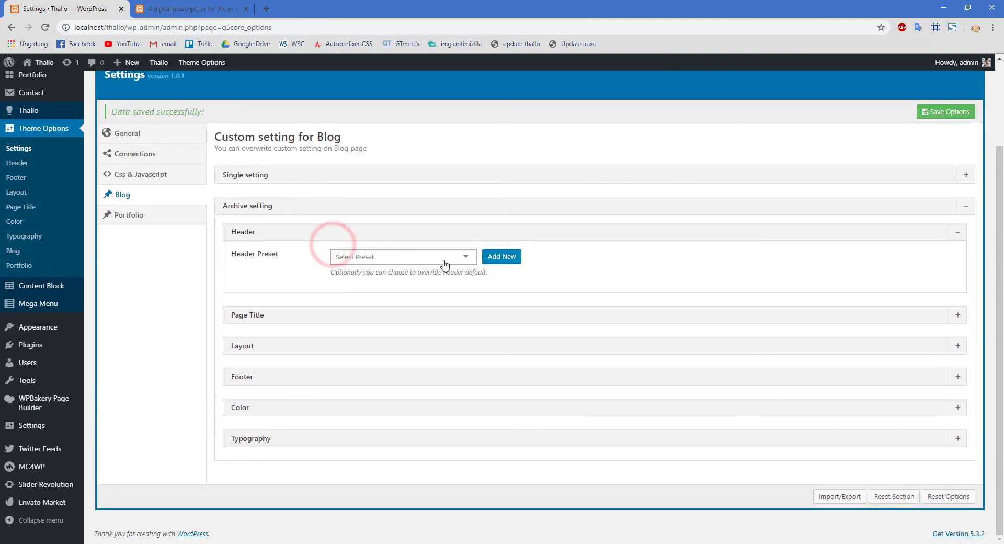
click(462, 260)
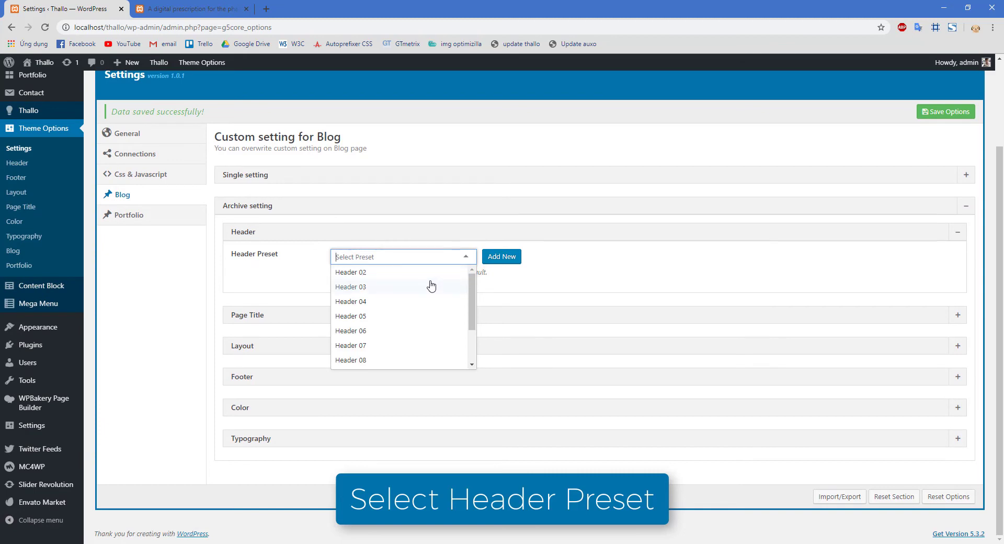
click(428, 300)
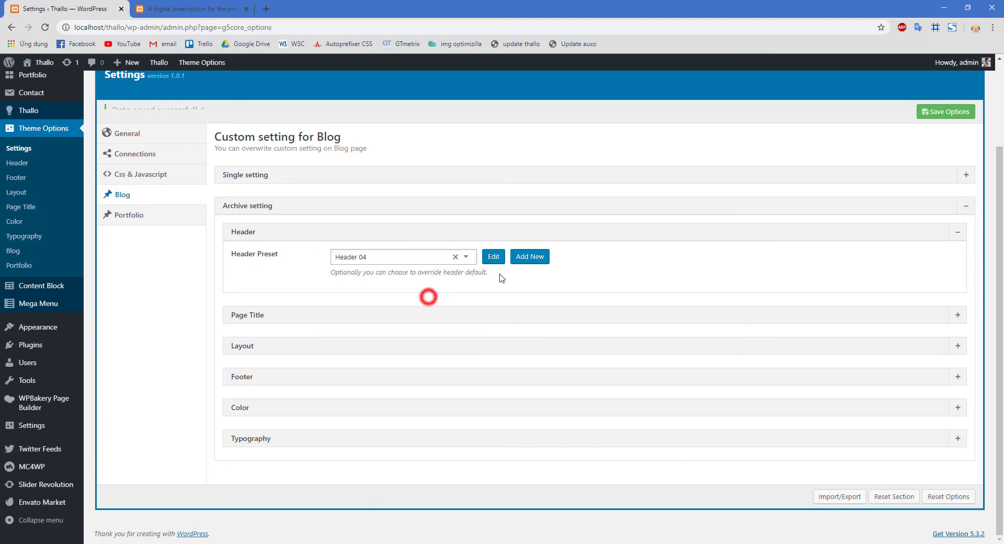
click(960, 118)
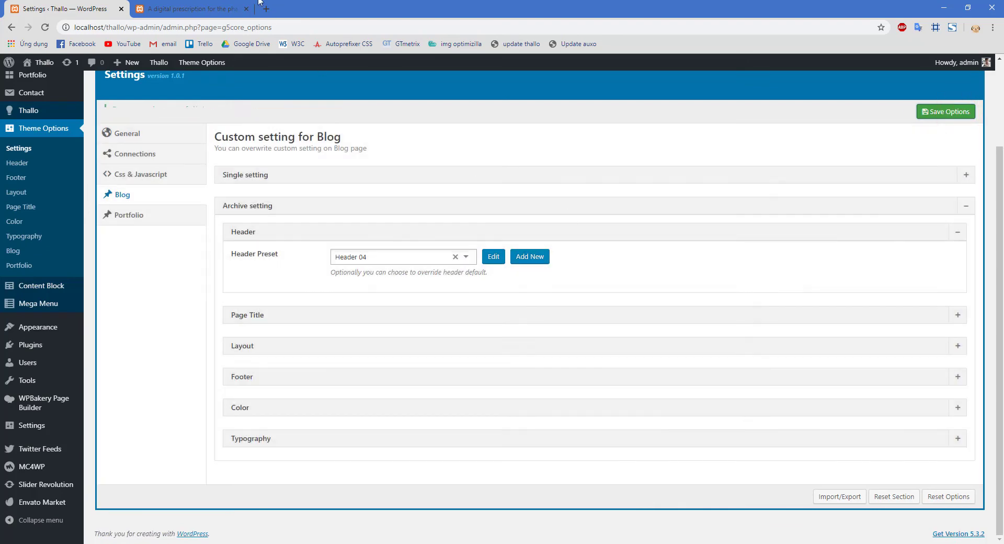
click(202, 6)
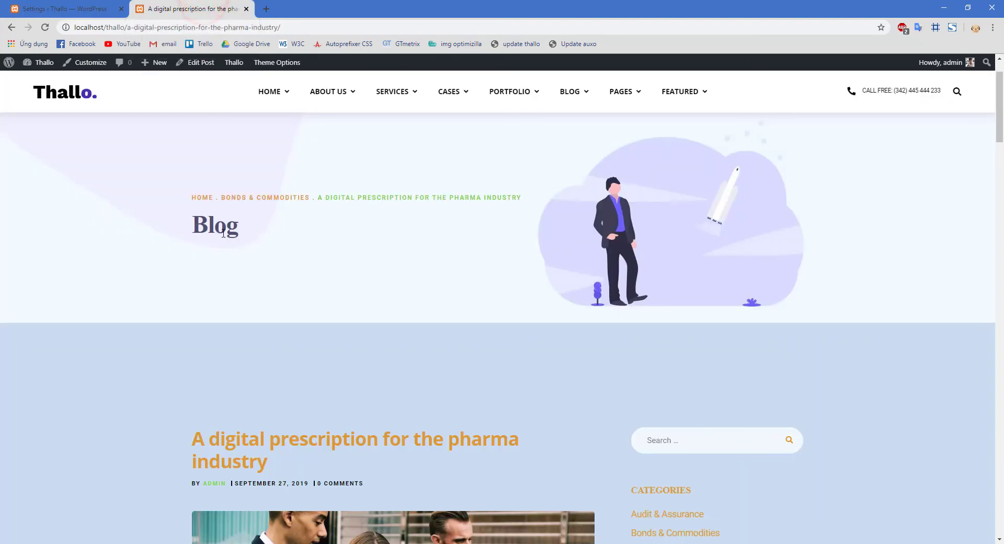
key(alt+Left)
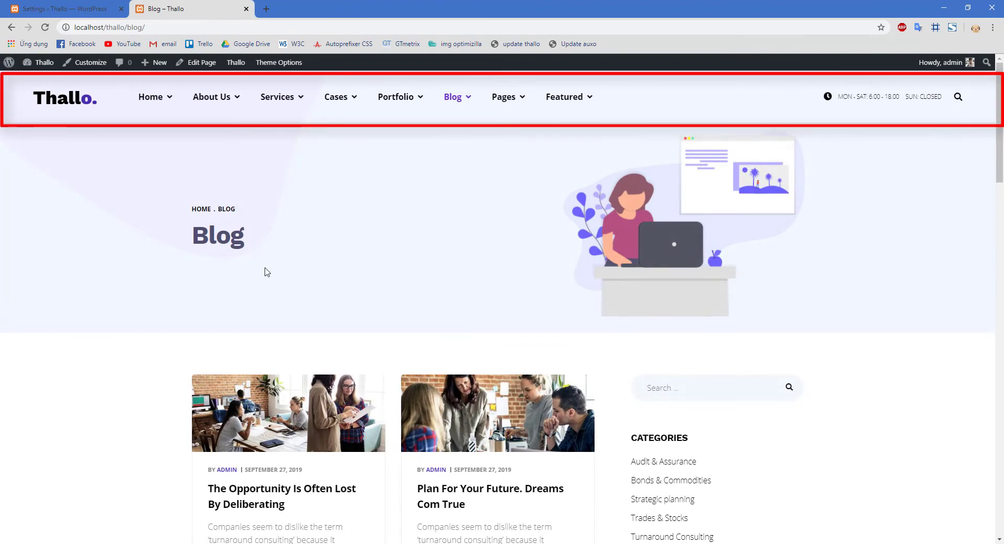
- Return to the theme options, change the blog archive's Header Preset to Header 05, and save the options
click(77, 10)
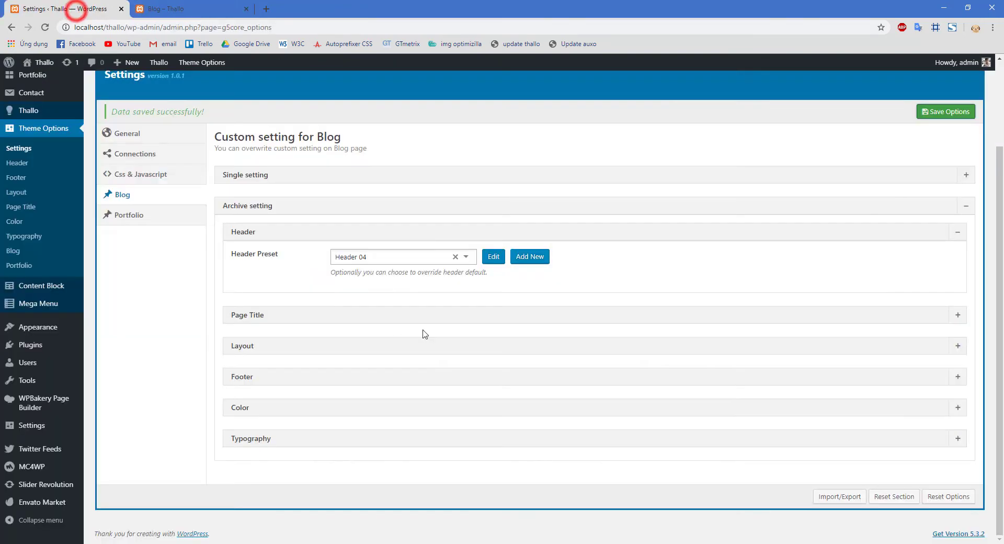
click(465, 256)
click(399, 316)
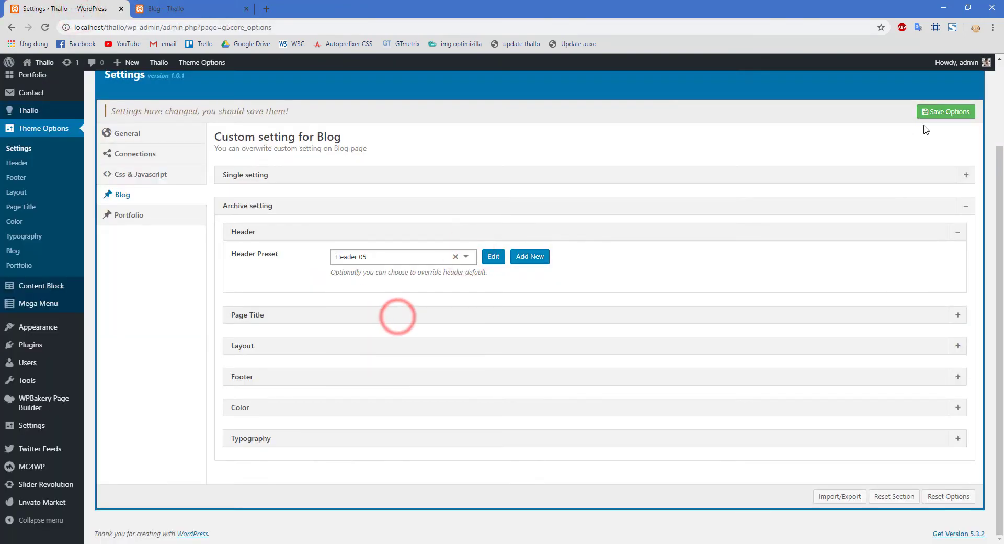
click(941, 111)
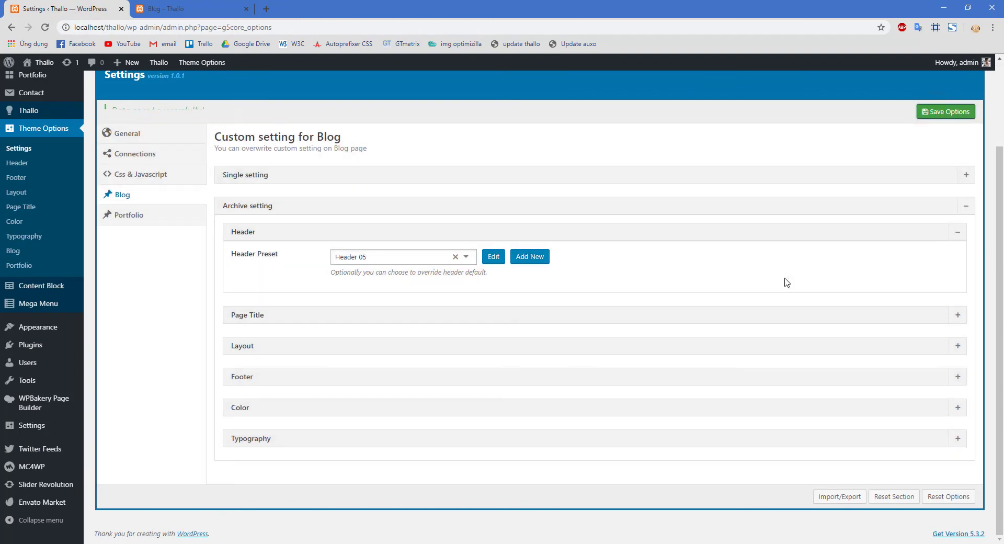
- Reload the Blog page to examine its header, and return to the theme options
click(161, 2)
key(F5)
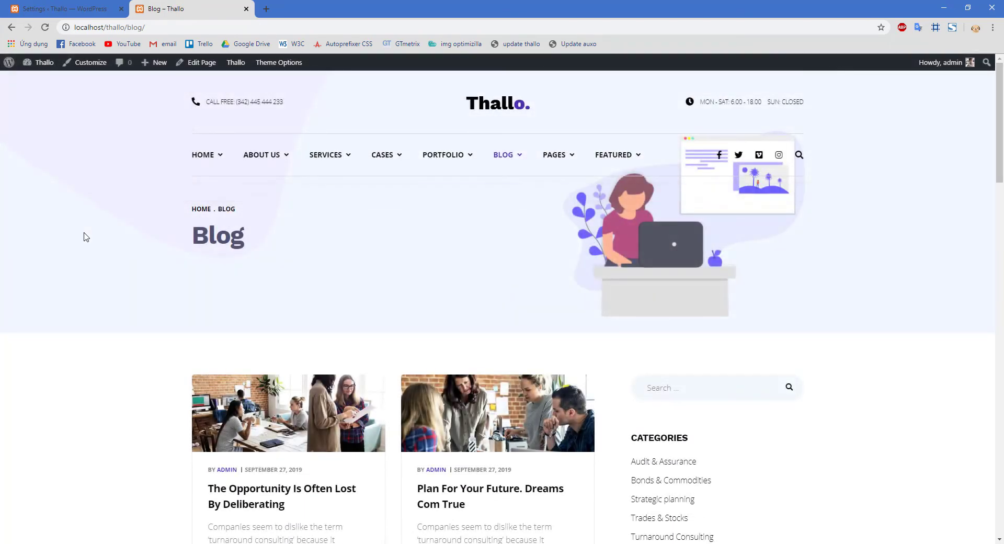
click(86, 8)
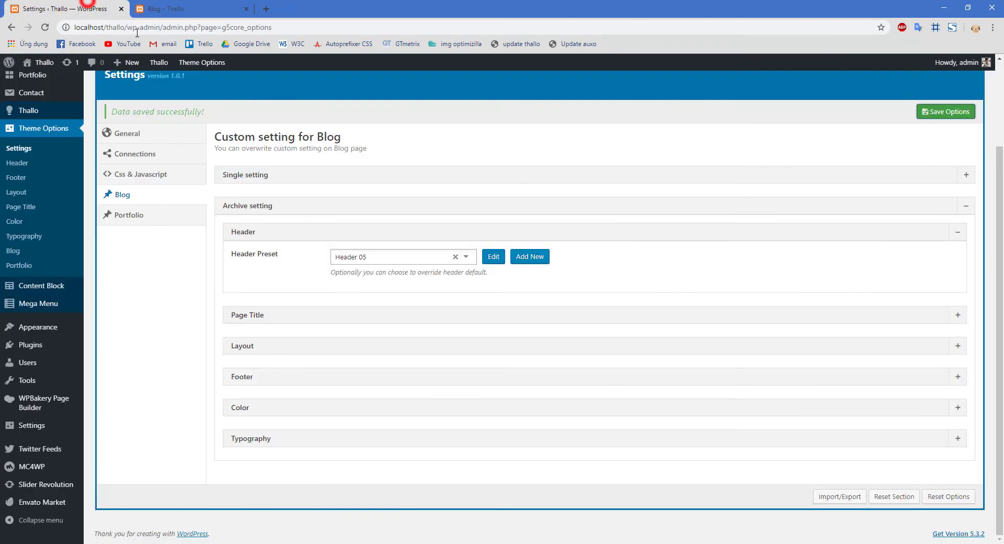
- Set the blog archive's Header Preset to Header 06, save the options, and check the header on the Blog page
click(465, 257)
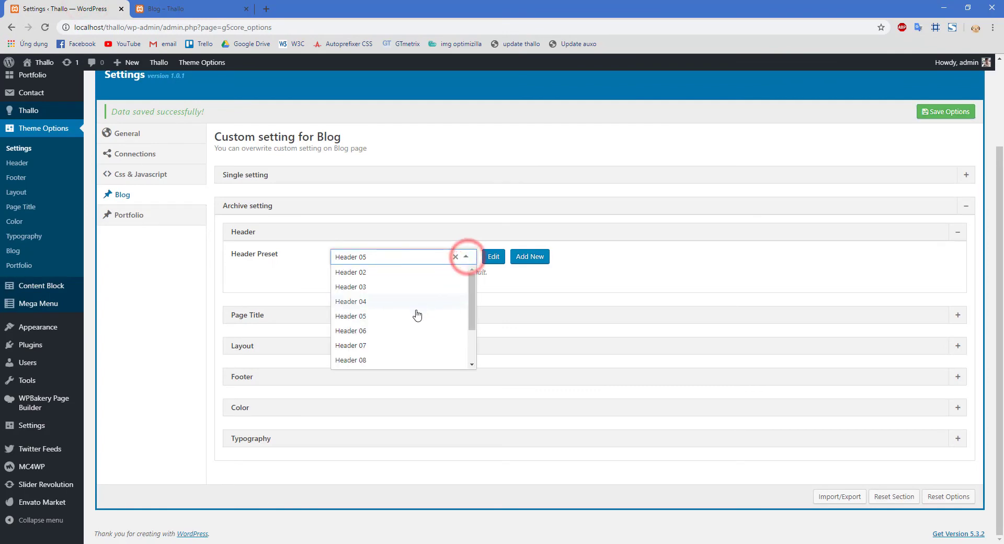
click(396, 328)
click(945, 112)
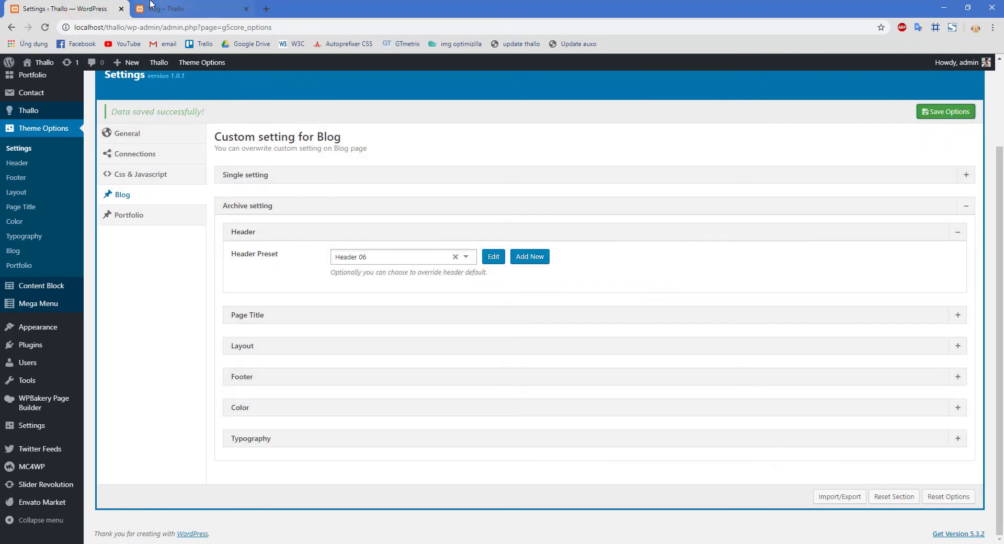
click(151, 6)
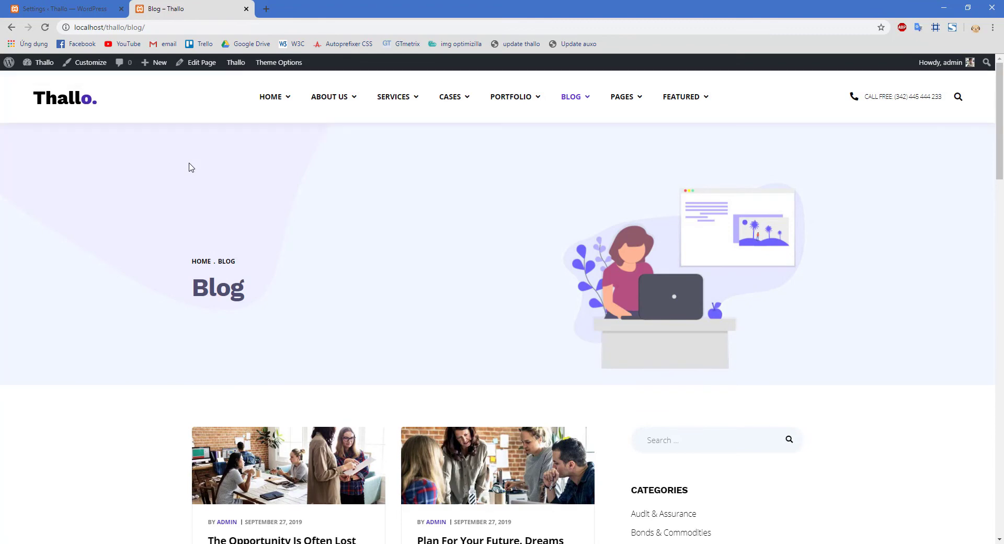
- In the blog archive's Page Title settings, set Page Title Enable to Off, save the options, and check the Blog page
click(69, 6)
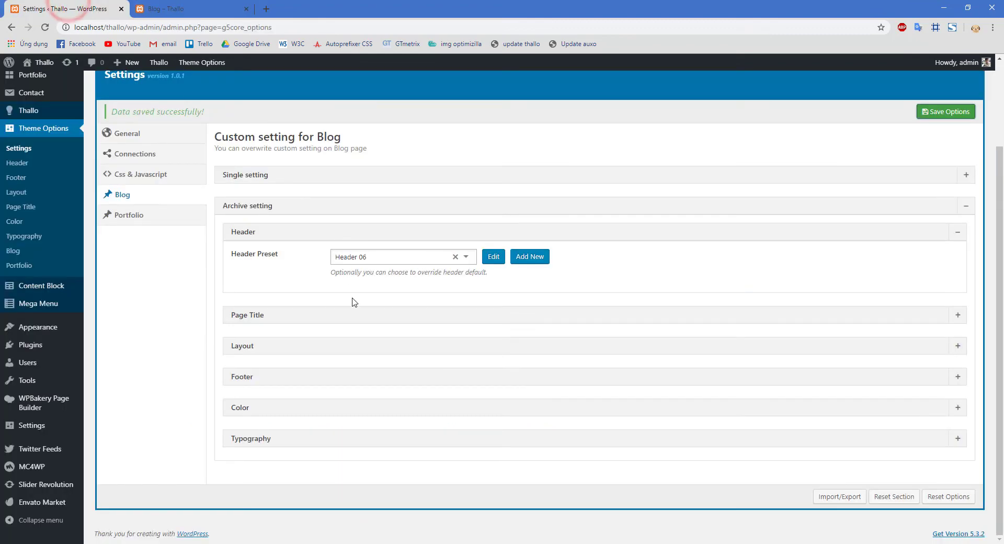
click(340, 314)
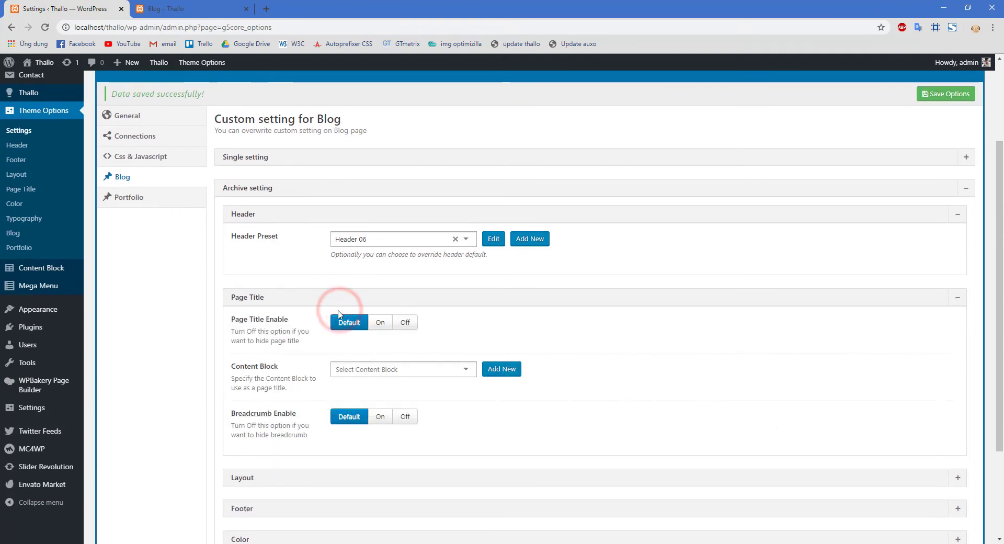
click(403, 325)
click(944, 95)
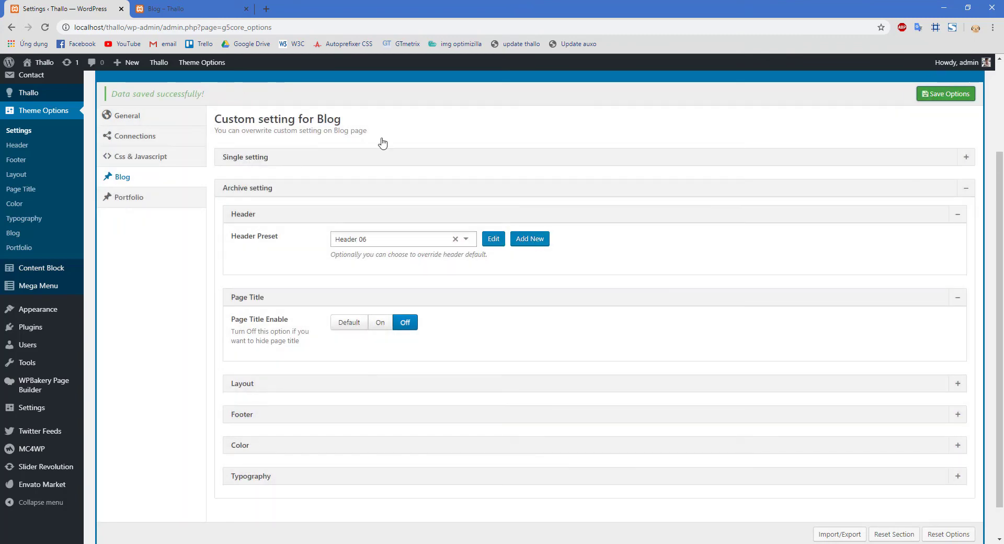
click(238, 8)
key(F5)
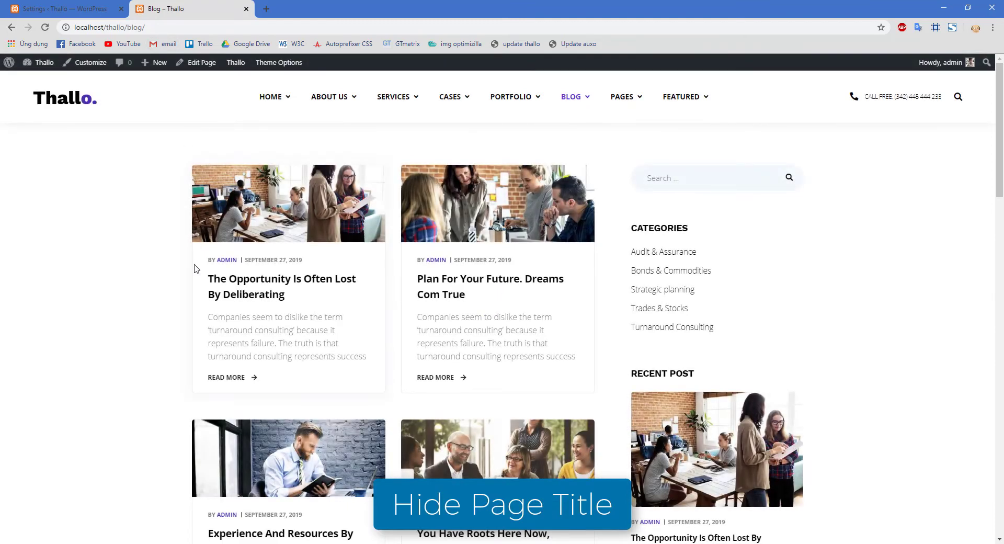
- Set the blog archive's Page Title Enable to On, save the options, and check the page title on the reloaded Blog page
click(72, 5)
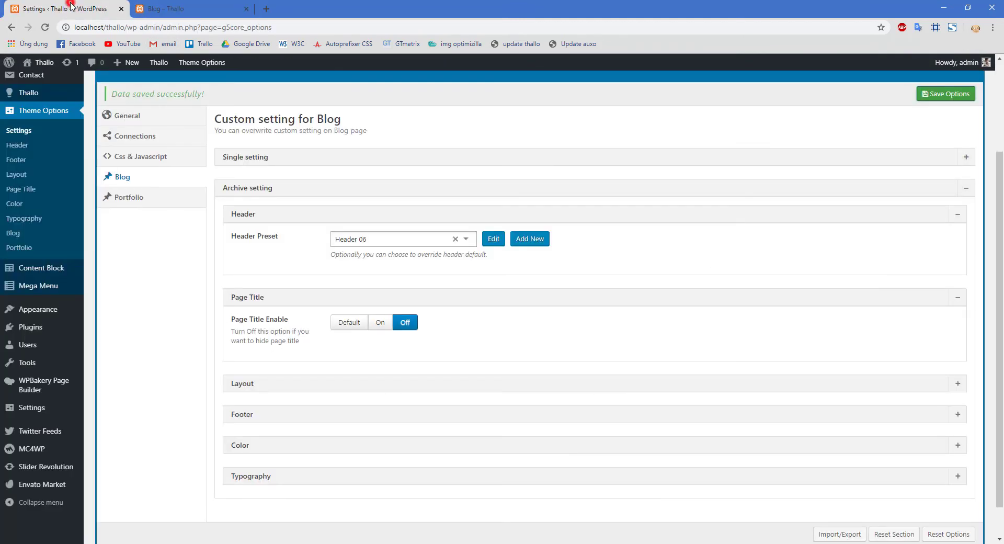
click(379, 322)
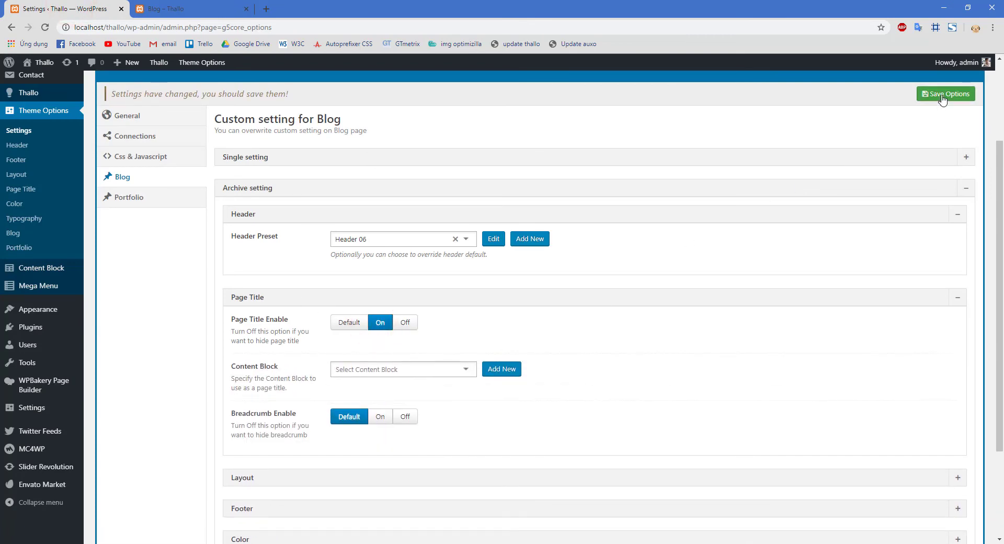
click(942, 94)
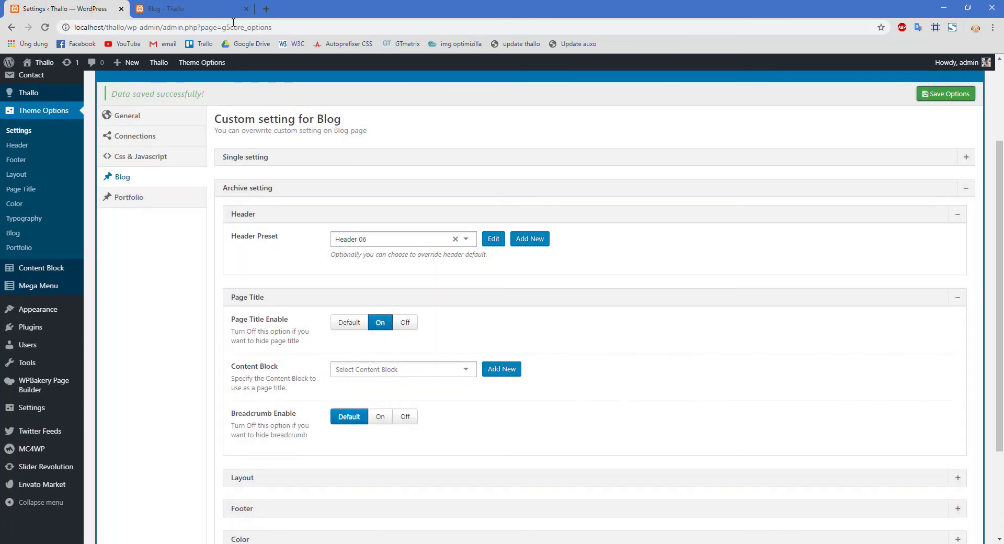
click(181, 8)
key(F5)
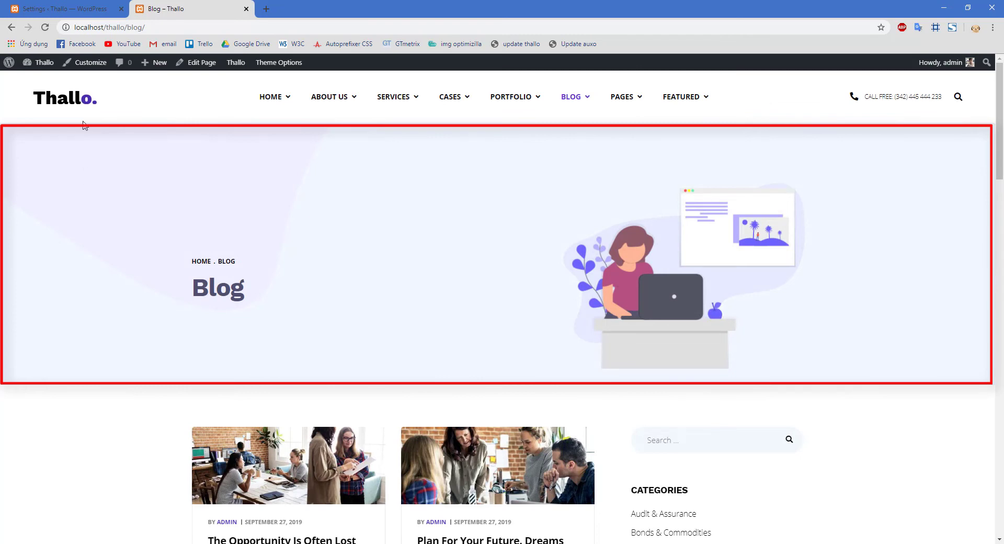
- Set the blog archive's page title Content Block to Page Title 01, save the options, and check it on the reloaded Blog page
click(68, 8)
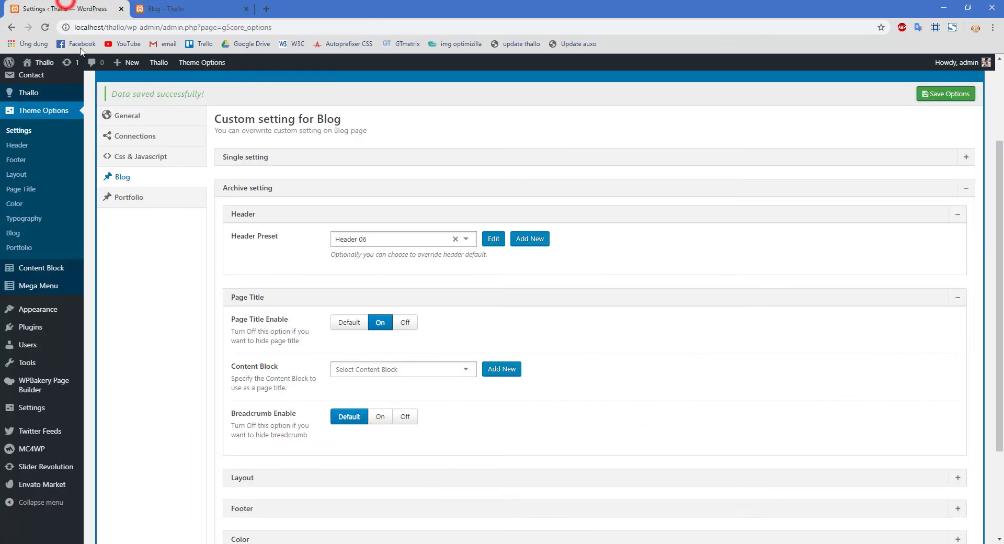
click(425, 371)
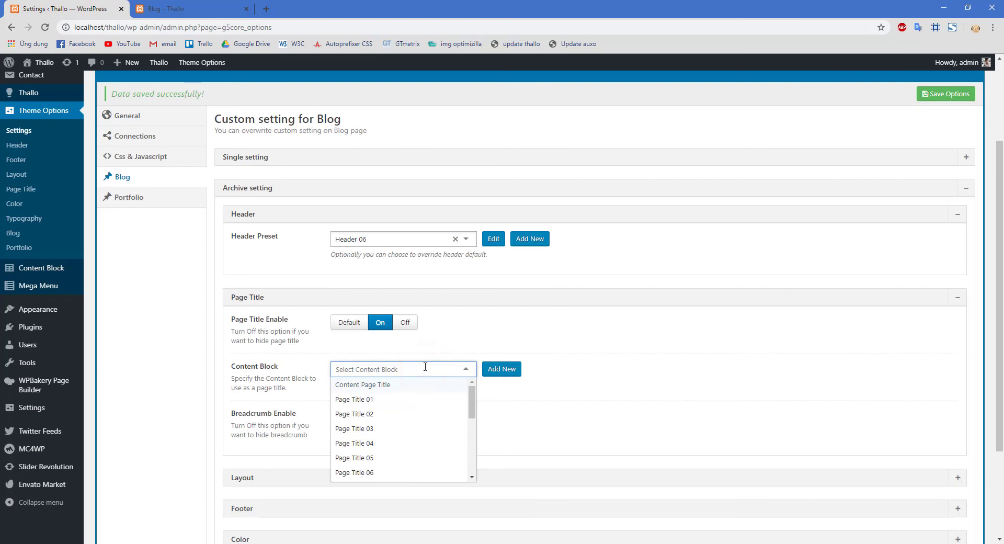
click(401, 401)
click(939, 94)
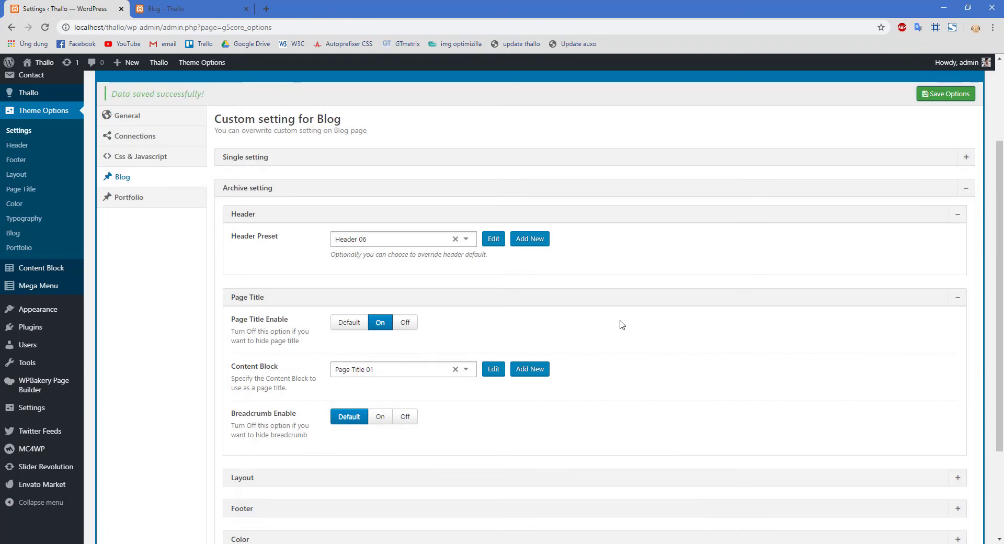
click(195, 9)
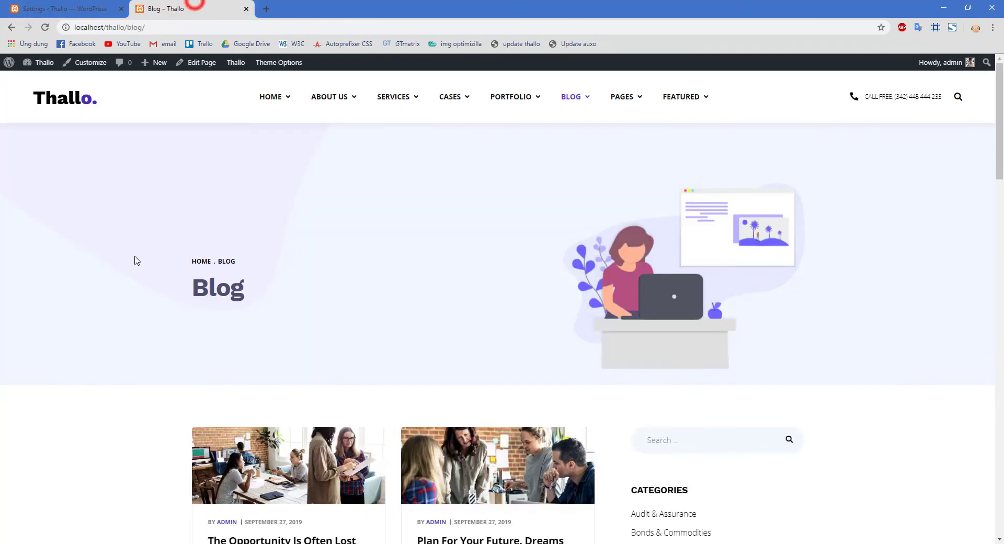
key(F5)
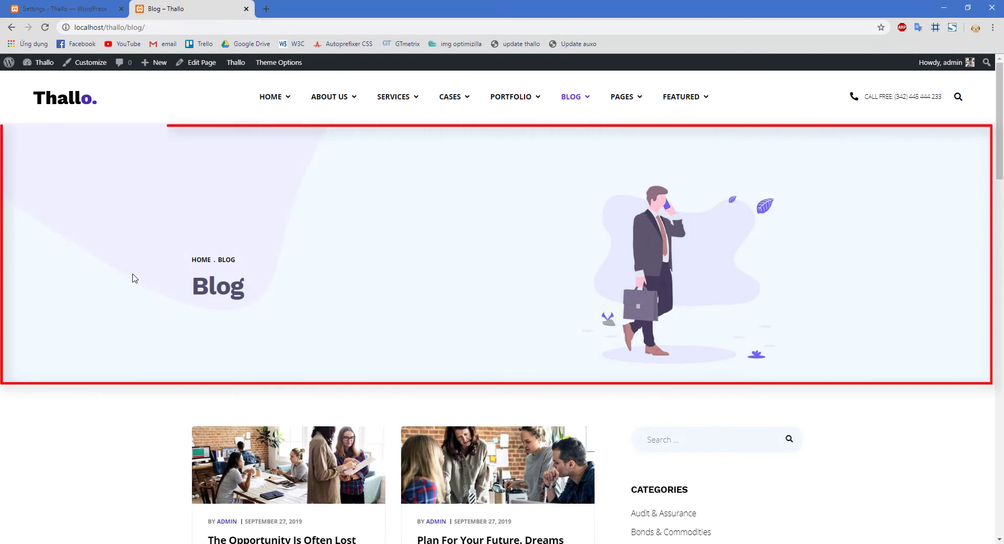
- Change the blog archive's page title Content Block to Page Title 04, save the options, and check it on the Blog page
click(40, 6)
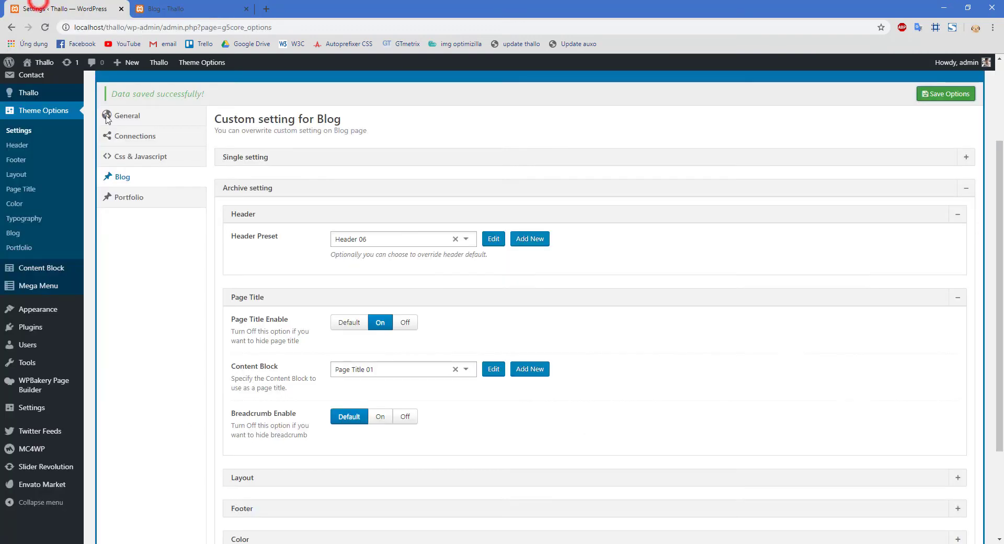
click(465, 369)
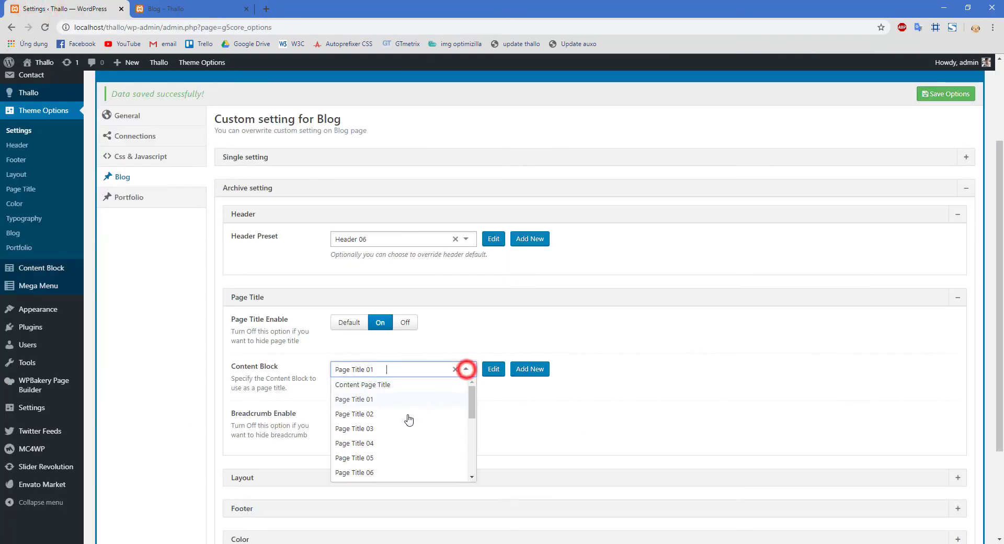
click(385, 442)
click(937, 94)
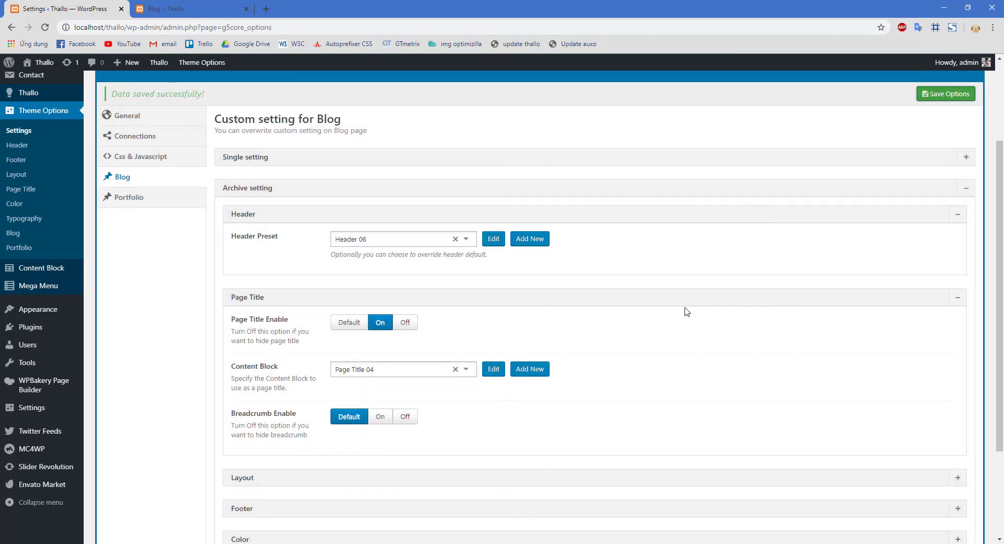
click(203, 11)
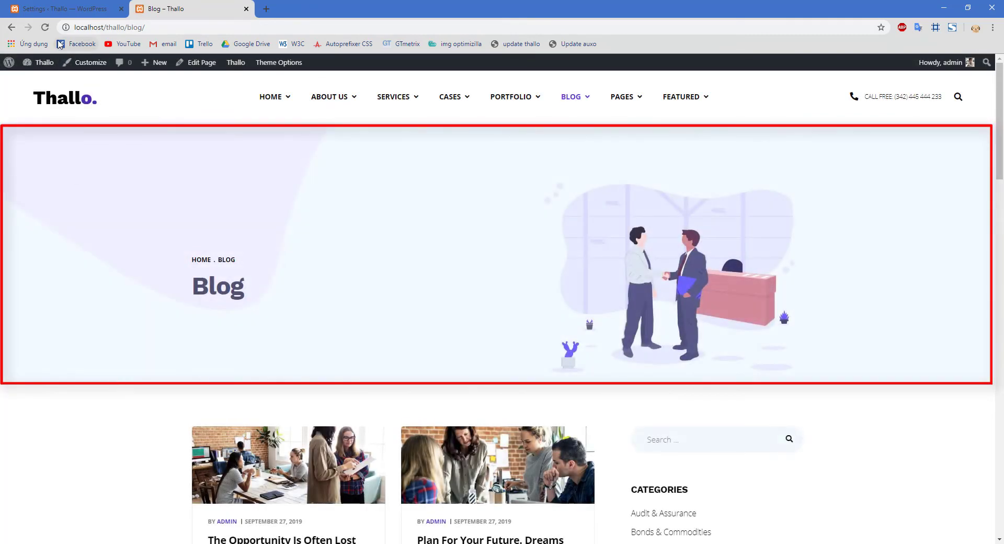
- Set Breadcrumb Enable to On in the blog archive's Page Title settings and check the breadcrumb on the Blog page
click(63, 11)
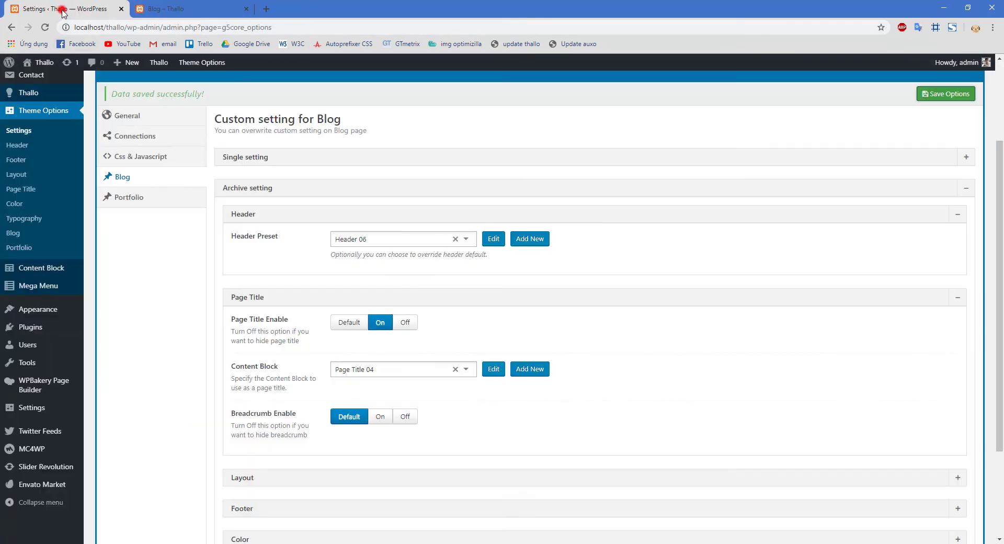
click(380, 418)
click(406, 418)
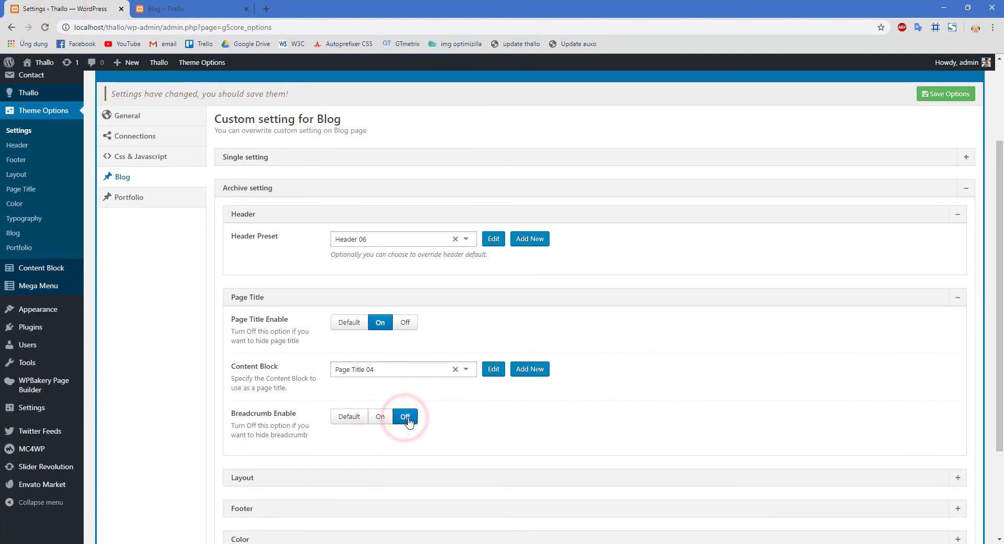
click(379, 418)
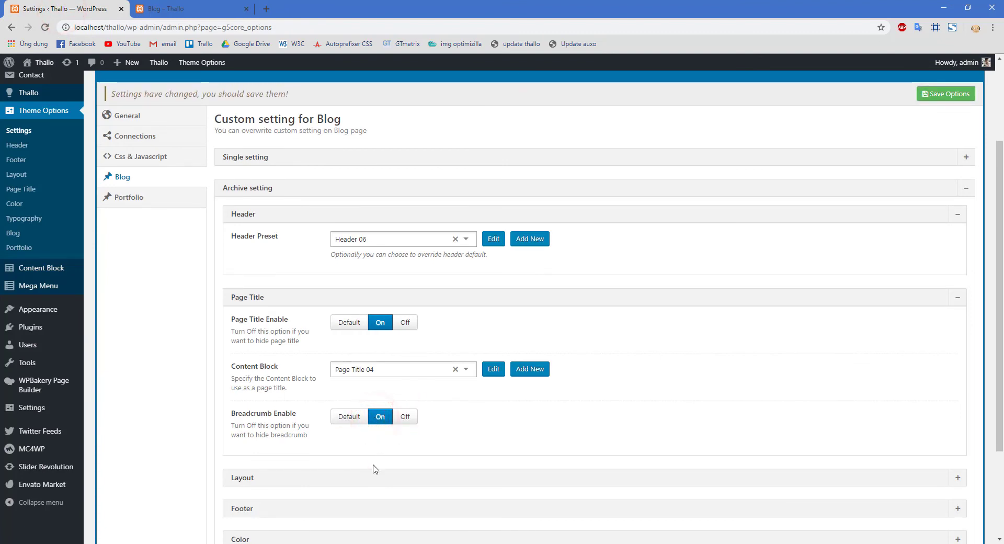
click(189, 9)
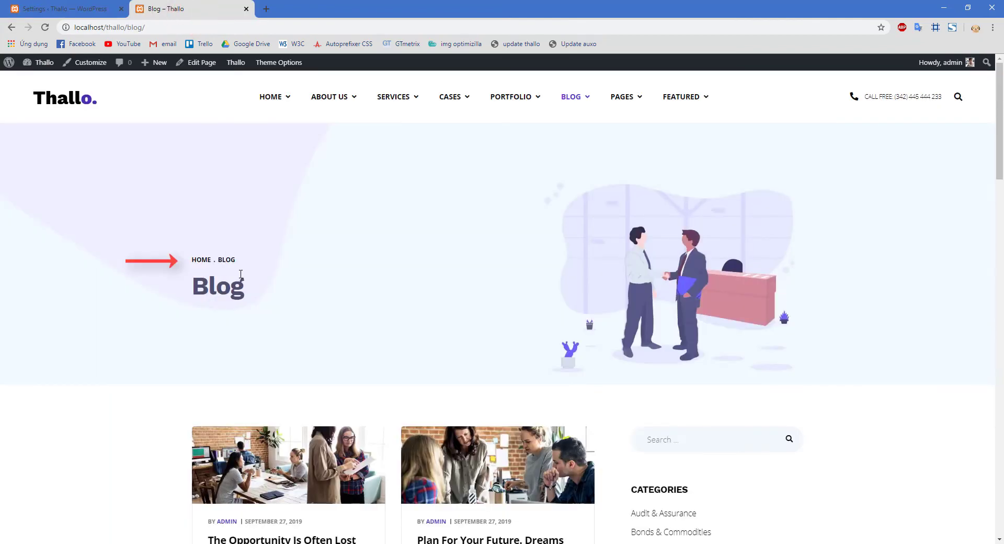
- Set the blog archive's Breadcrumb Enable to Off, save the options, and check the page title area on the reloaded Blog page
click(105, 8)
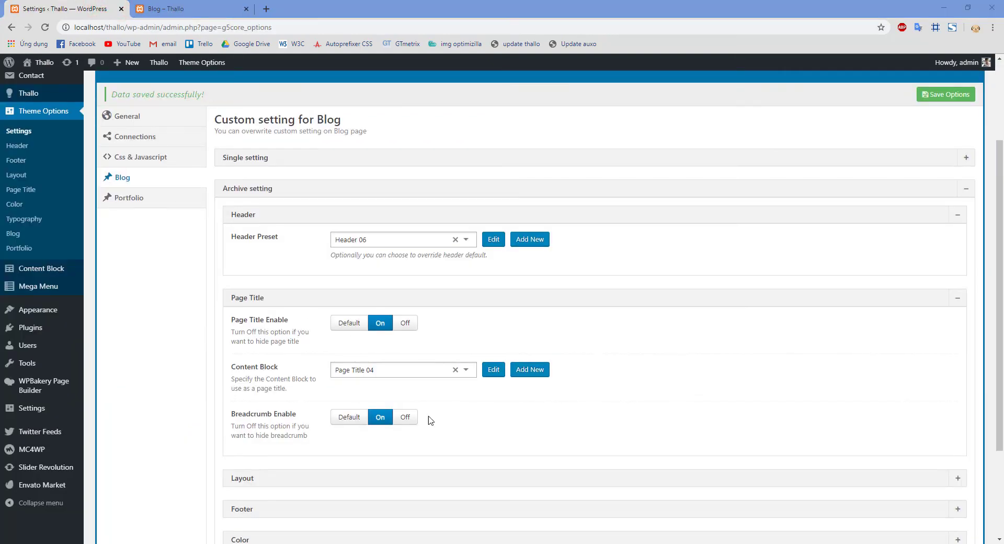
click(406, 416)
click(947, 94)
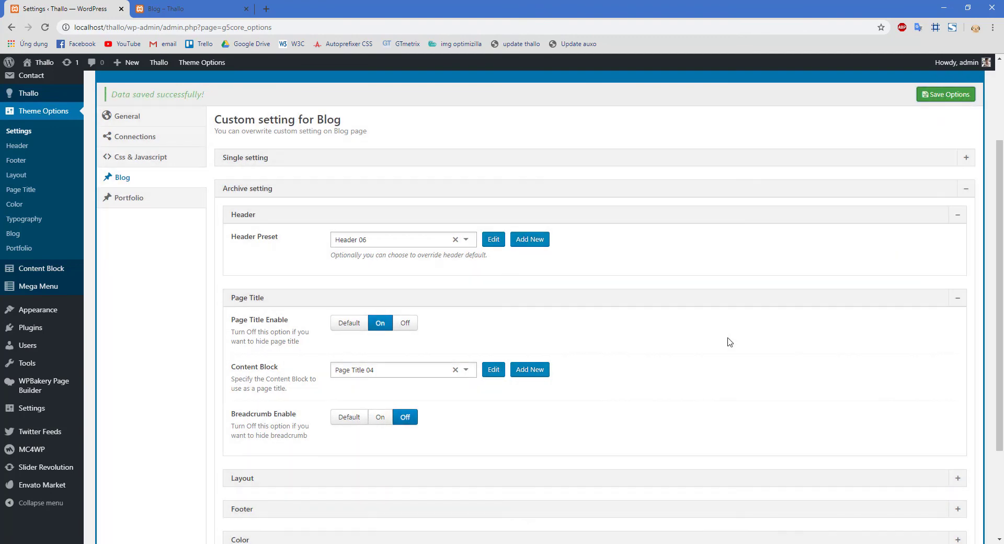
click(192, 5)
key(F5)
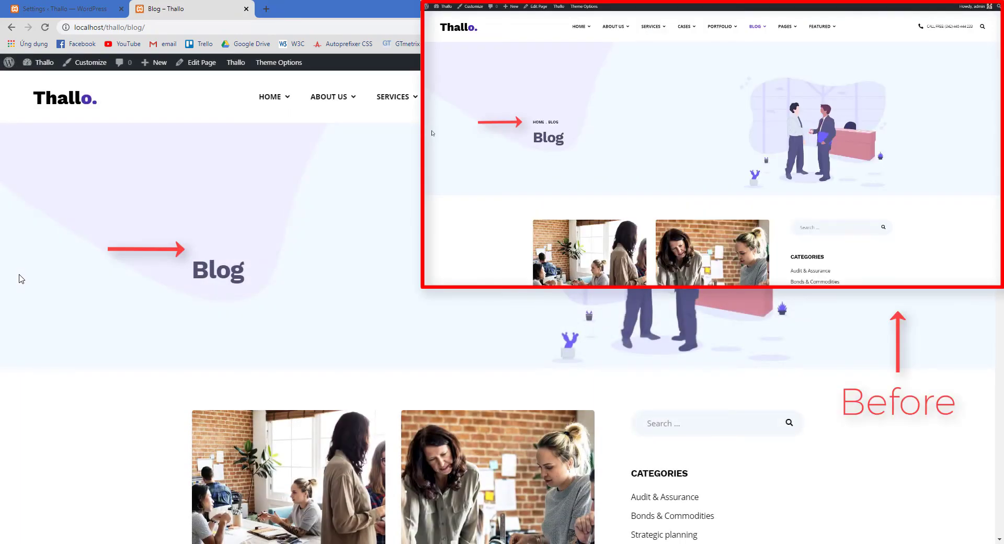
- Return to the theme options, set the blog archive's Breadcrumb Enable back to On, and collapse the Page Title and Header groups
click(74, 5)
click(384, 416)
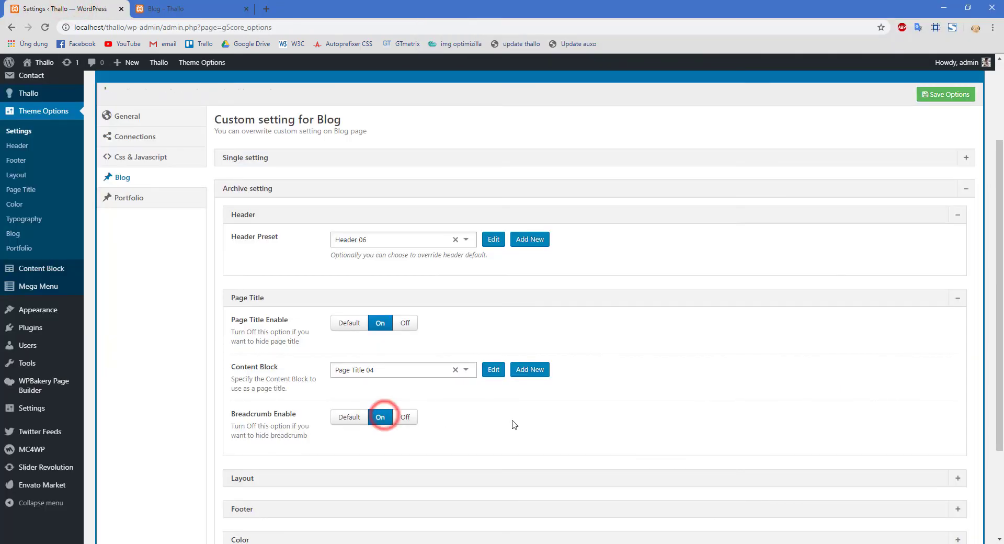
click(303, 302)
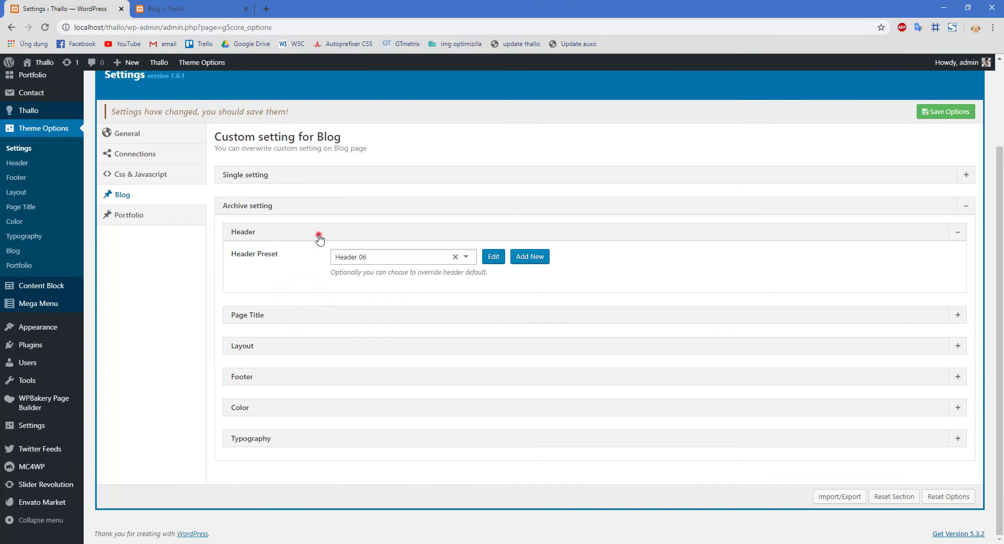
click(319, 234)
- Expand the blog archive's Layout settings, set Site Layout to Full Width, save the options, and check the reloaded Blog page
click(312, 302)
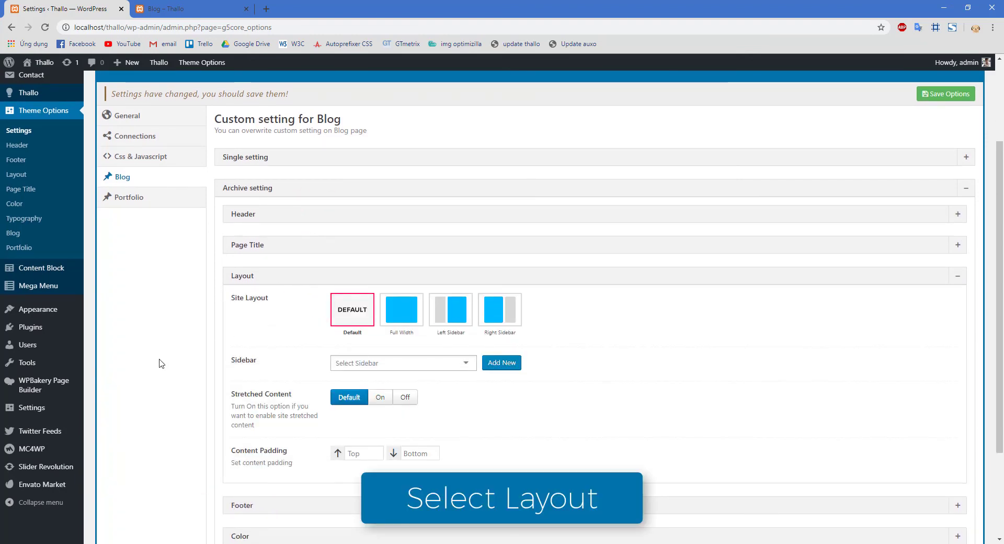
click(406, 313)
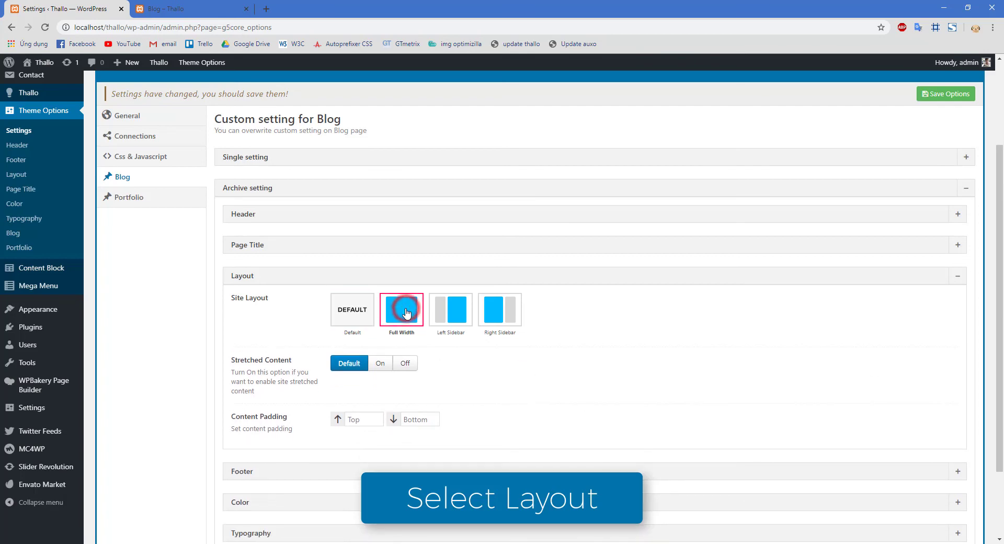
click(943, 93)
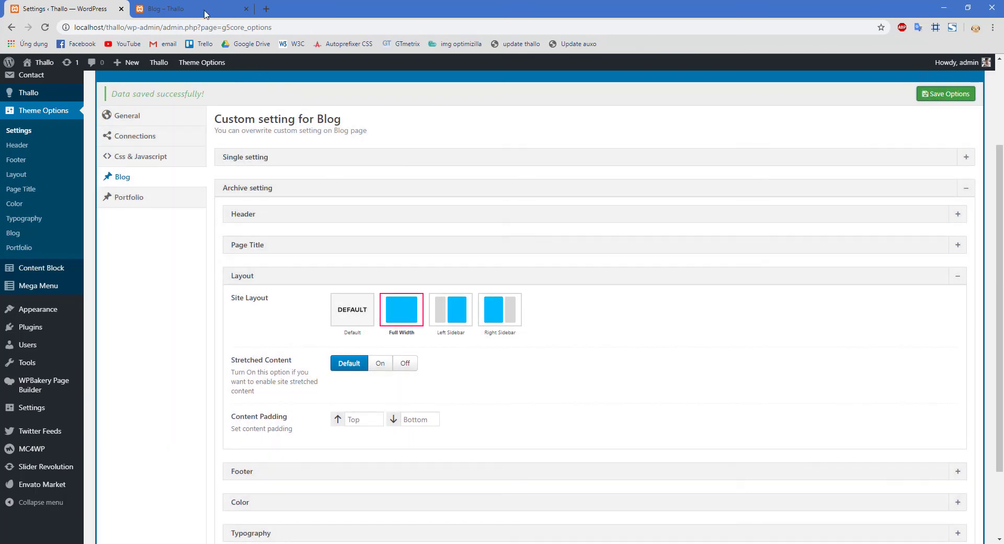
click(193, 8)
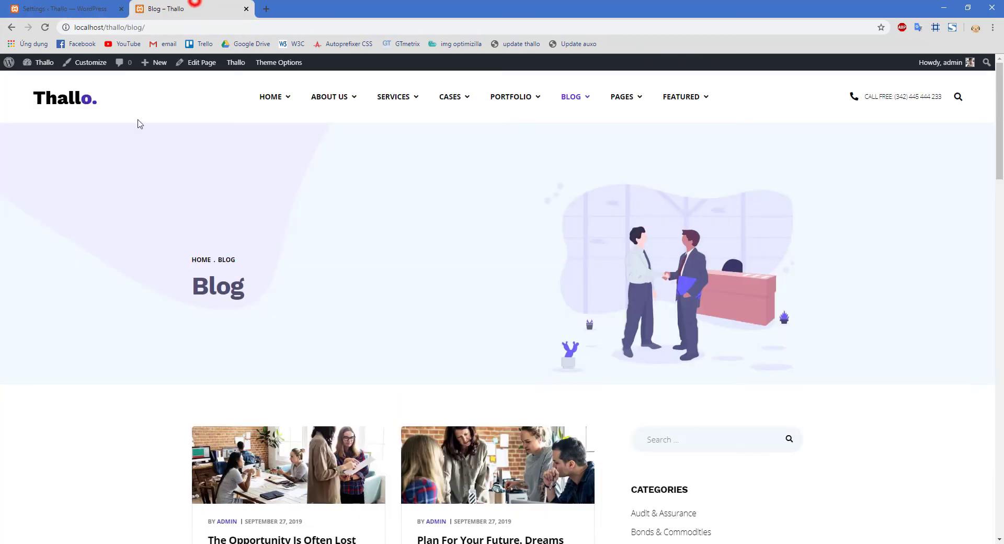
scroll(1, 365, down, 5)
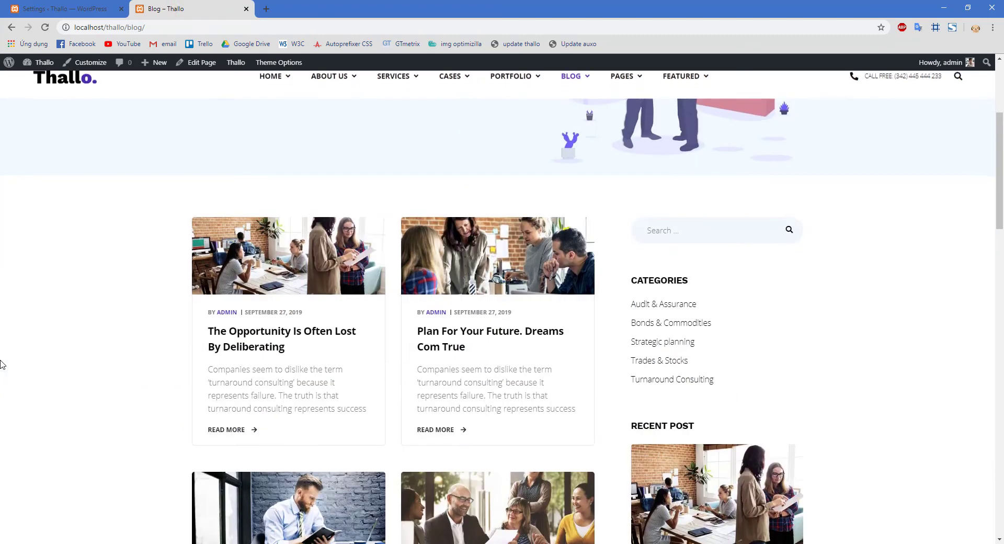
key(F5)
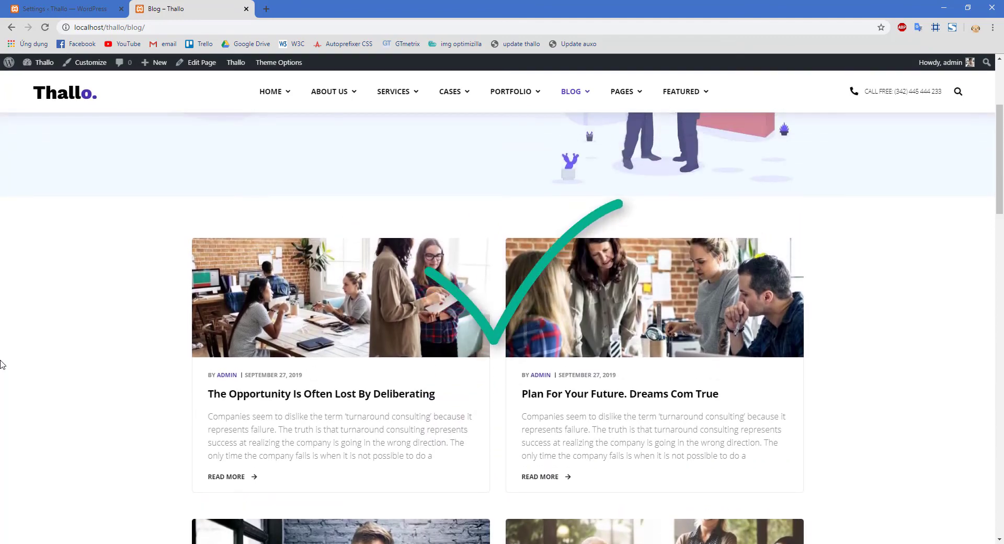
scroll(5, 371, down, 12)
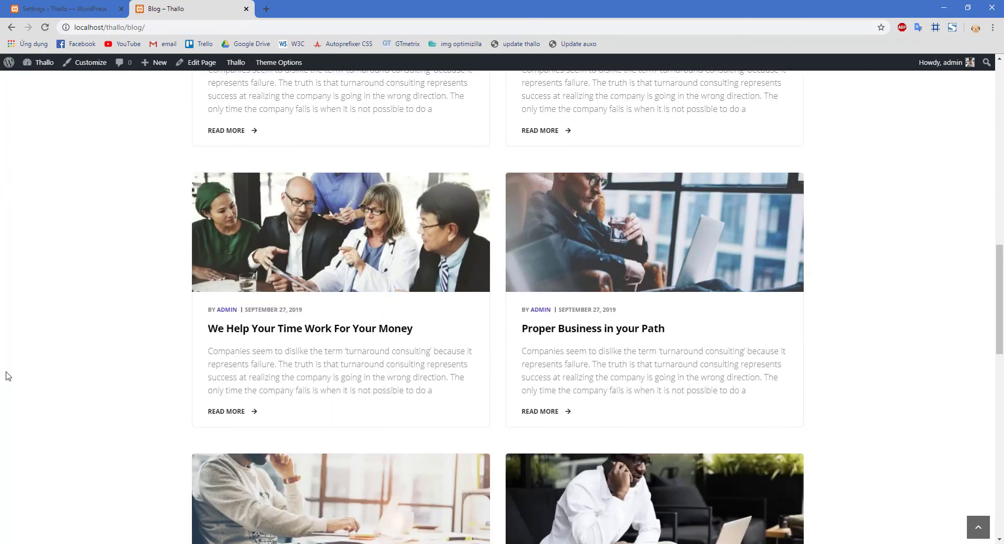
- Set the blog archive's Site Layout to Left Sidebar with Blog Sidebar as its sidebar, save the options, and check the Blog page
click(41, 9)
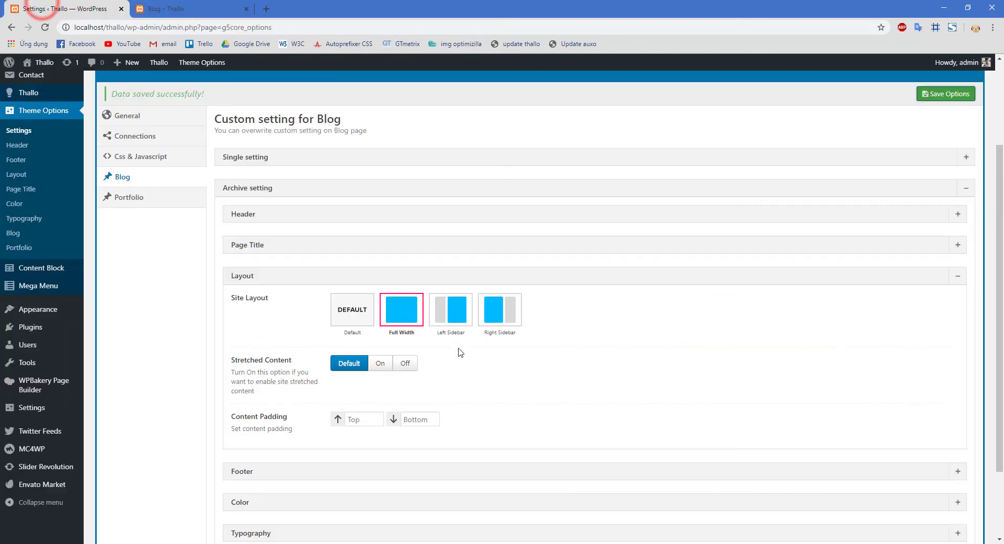
click(461, 315)
click(464, 362)
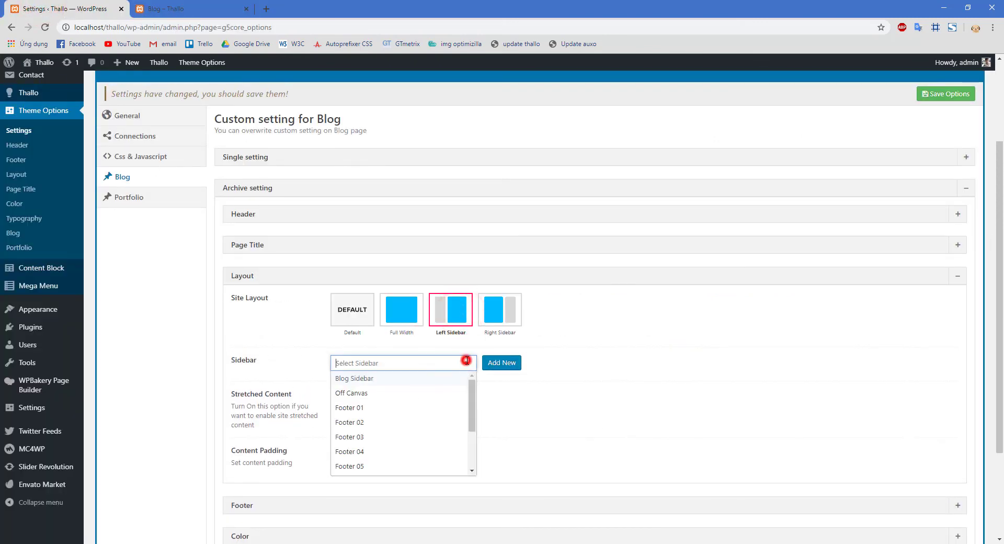
click(402, 379)
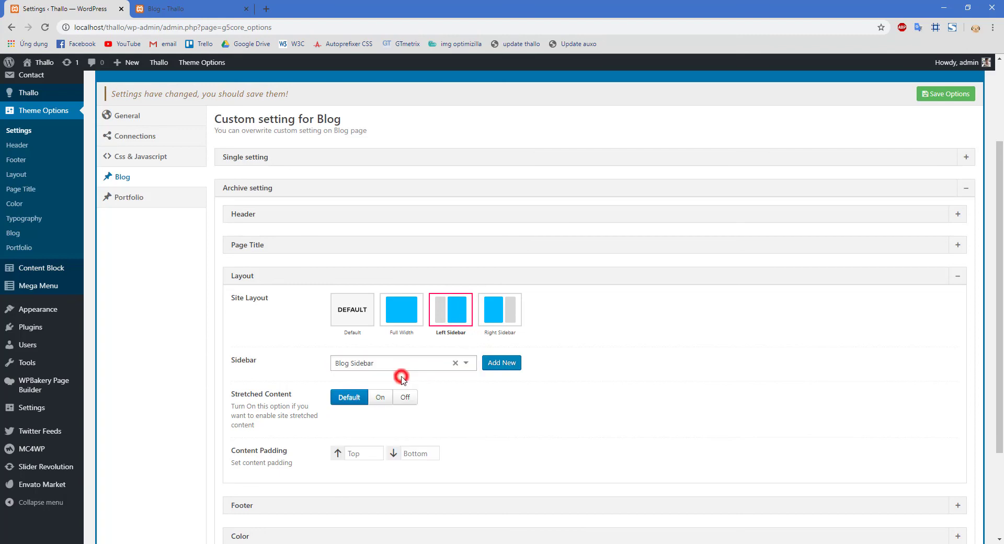
click(935, 96)
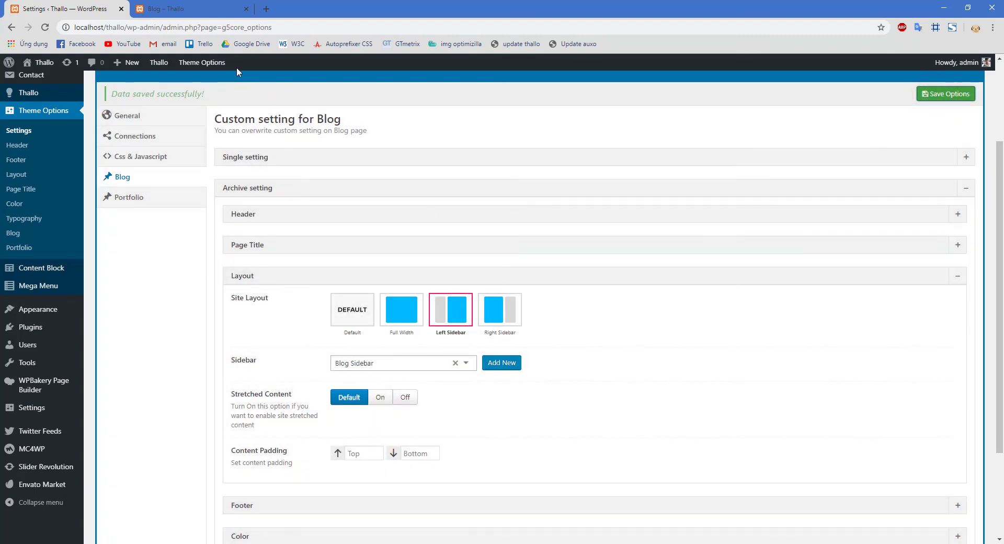
click(171, 4)
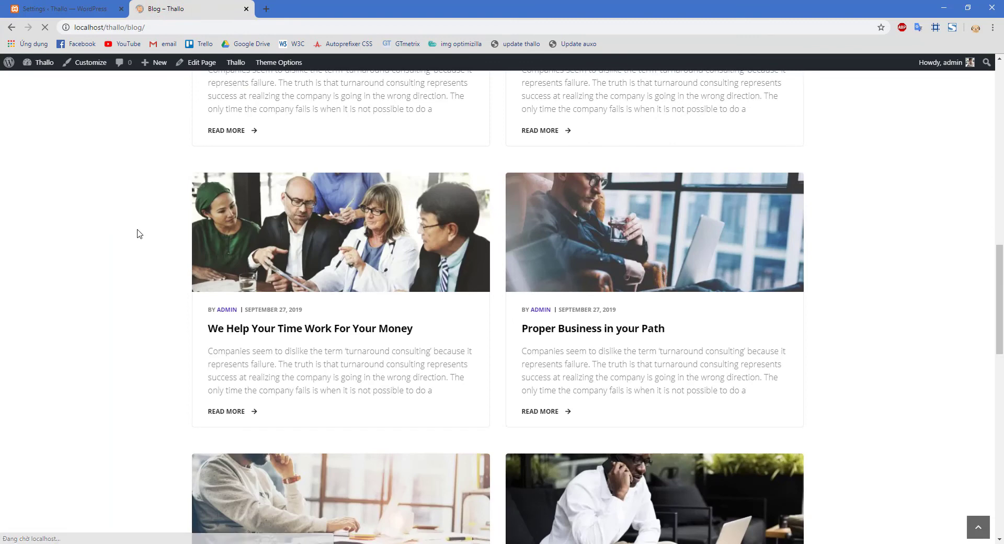
scroll(137, 261, up, 6)
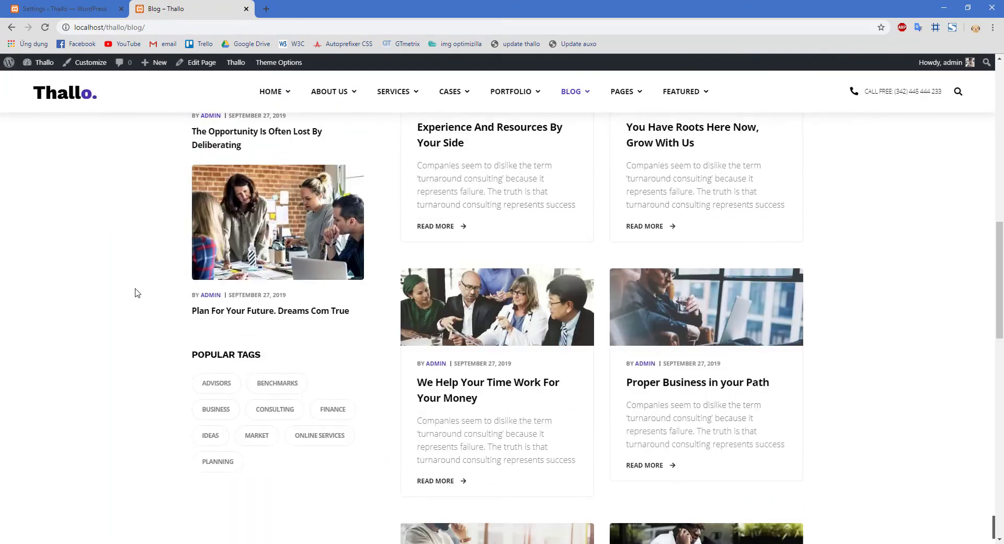
scroll(137, 292, up, 4)
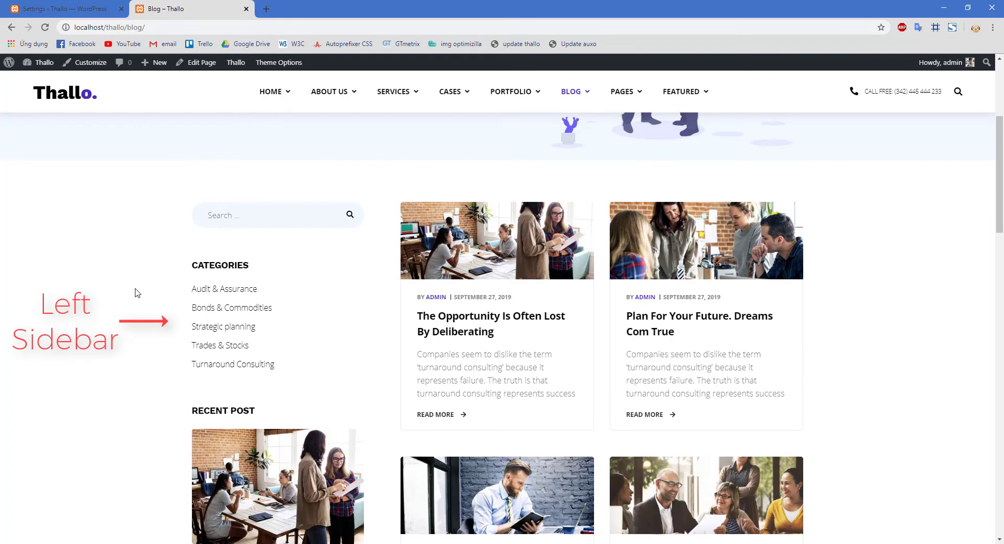
- Change the blog archive's Site Layout to Right Sidebar, save the options, and check the sidebar's placement on the Blog page
click(77, 4)
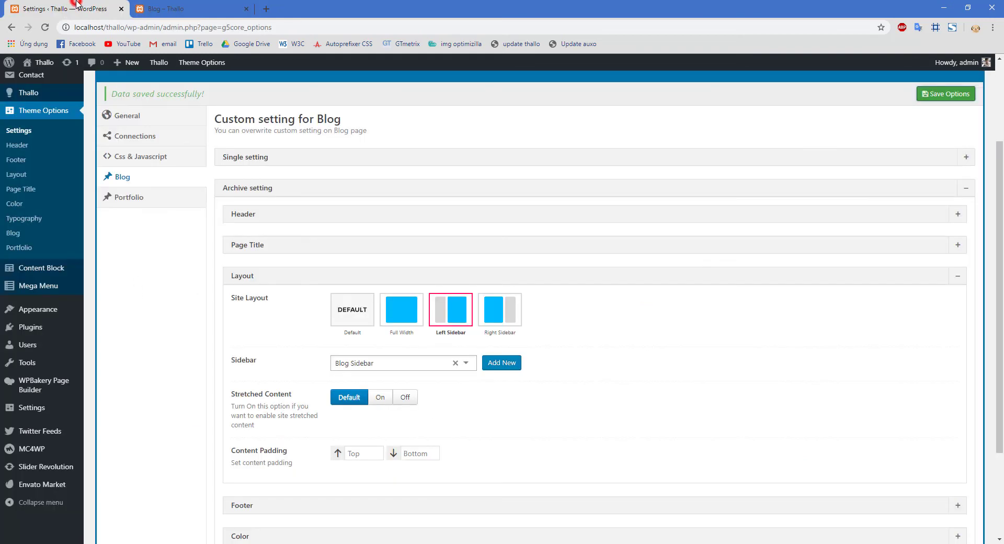
click(492, 325)
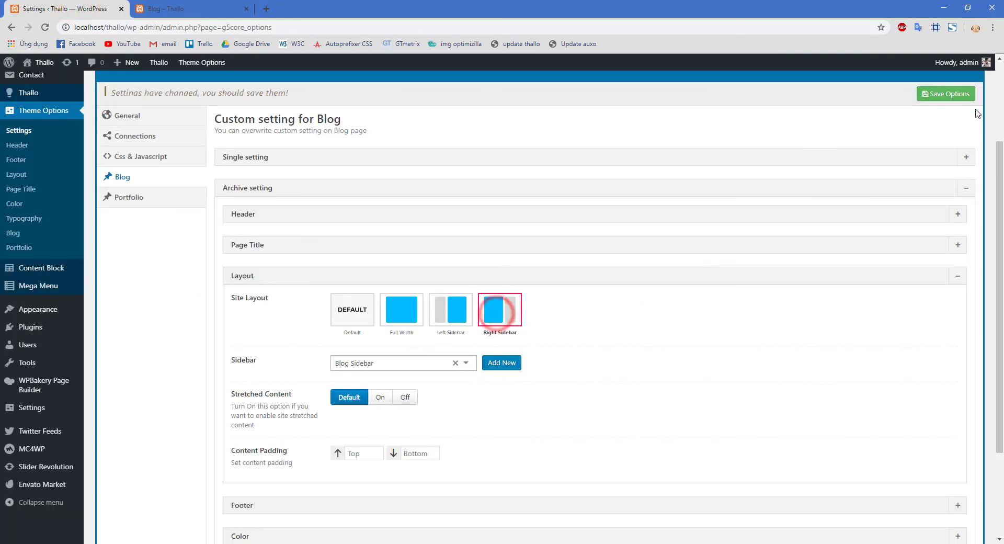
click(956, 95)
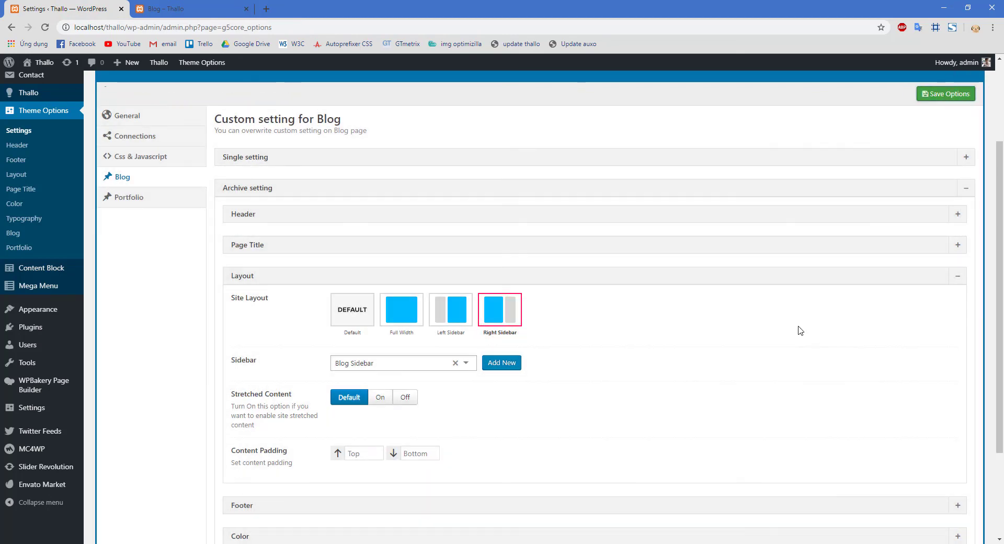
click(202, 8)
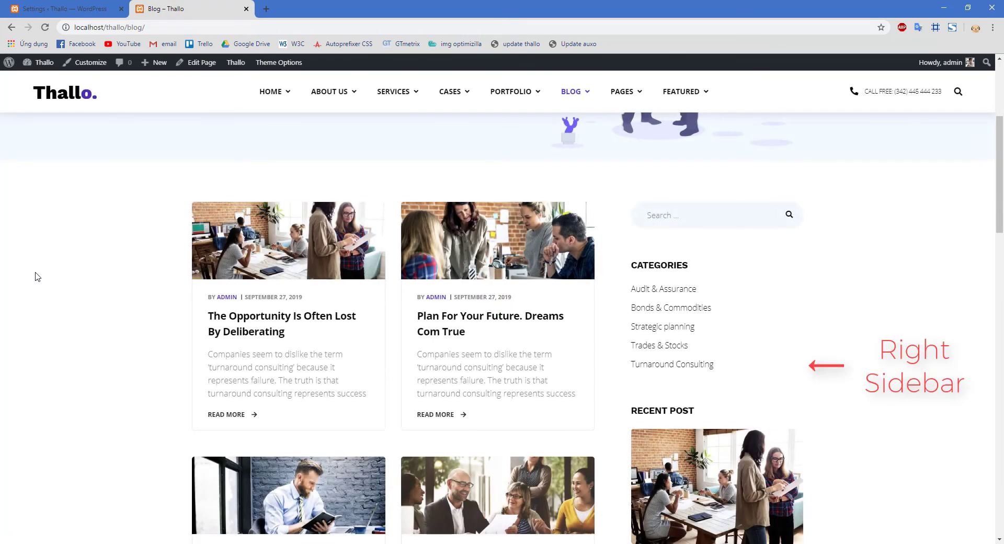
- Set Stretched Content to On in the blog archive's Layout settings, save the options, and check the reloaded Blog page down to its footer
click(46, 5)
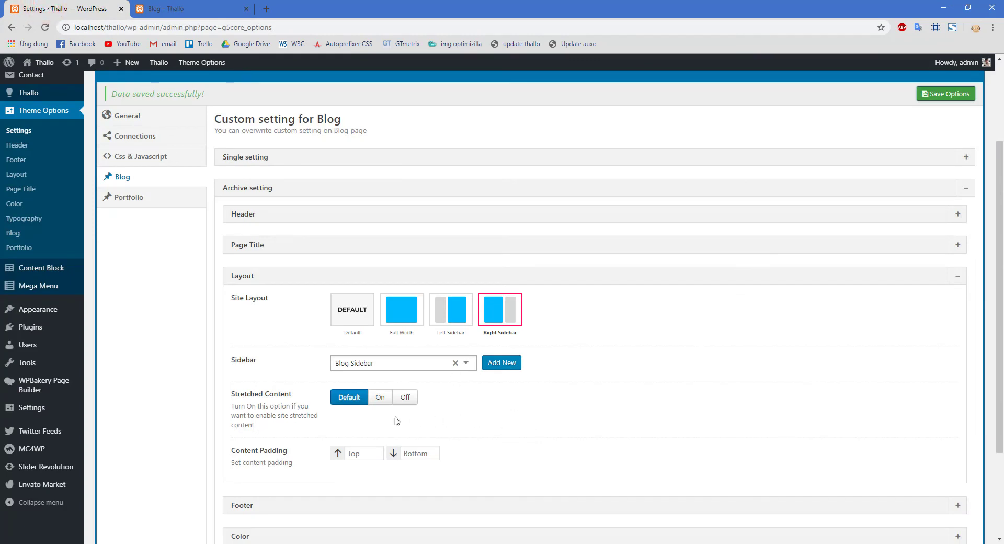
click(380, 398)
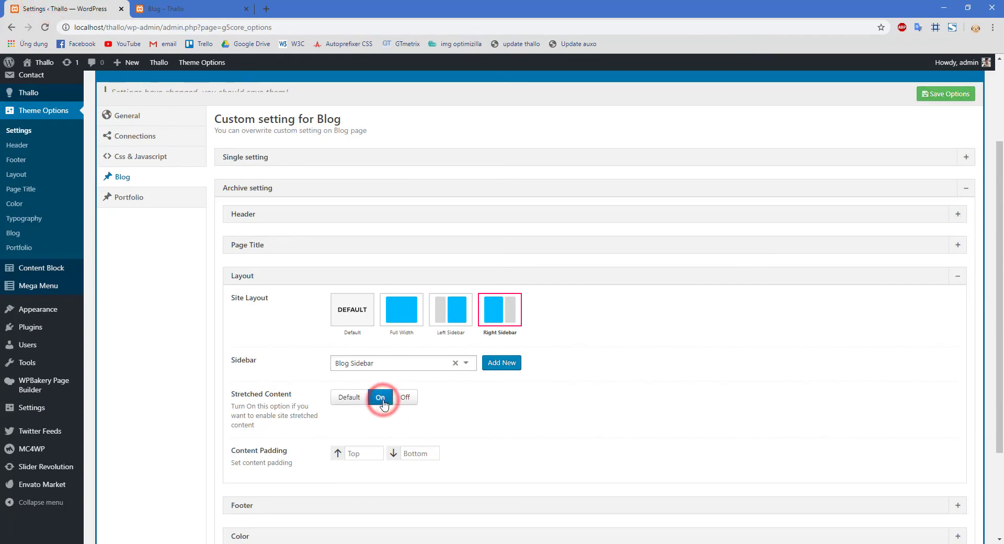
click(940, 94)
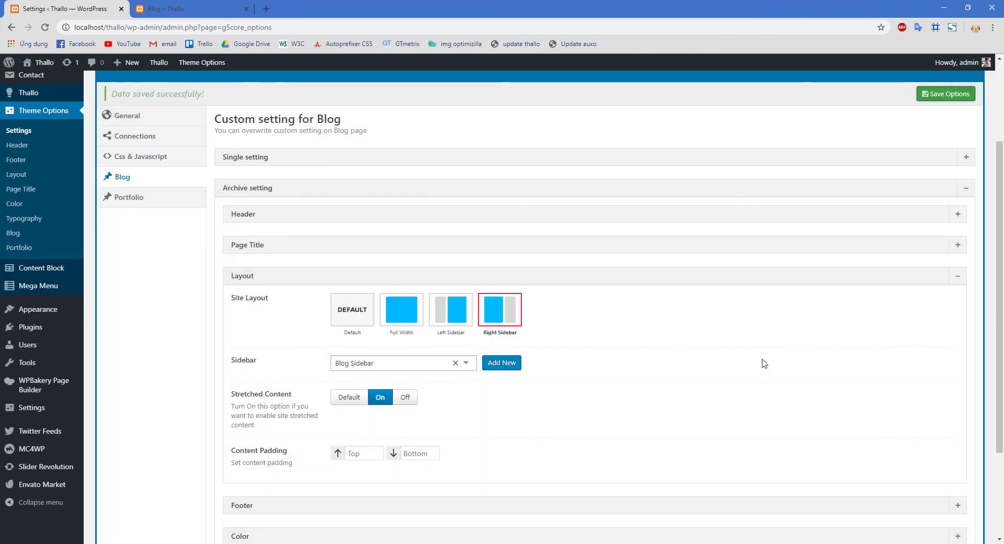
click(188, 8)
key(F5)
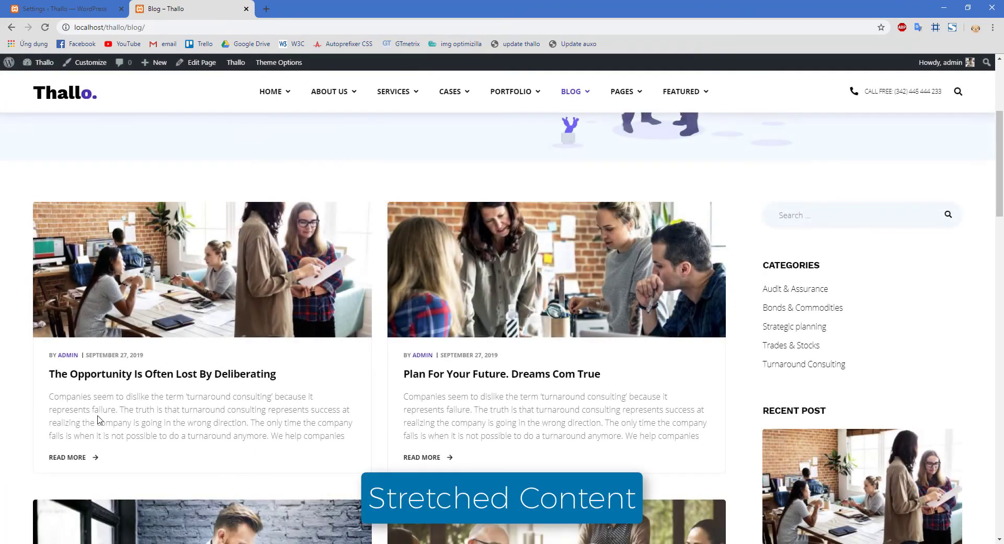
scroll(100, 414, down, 12)
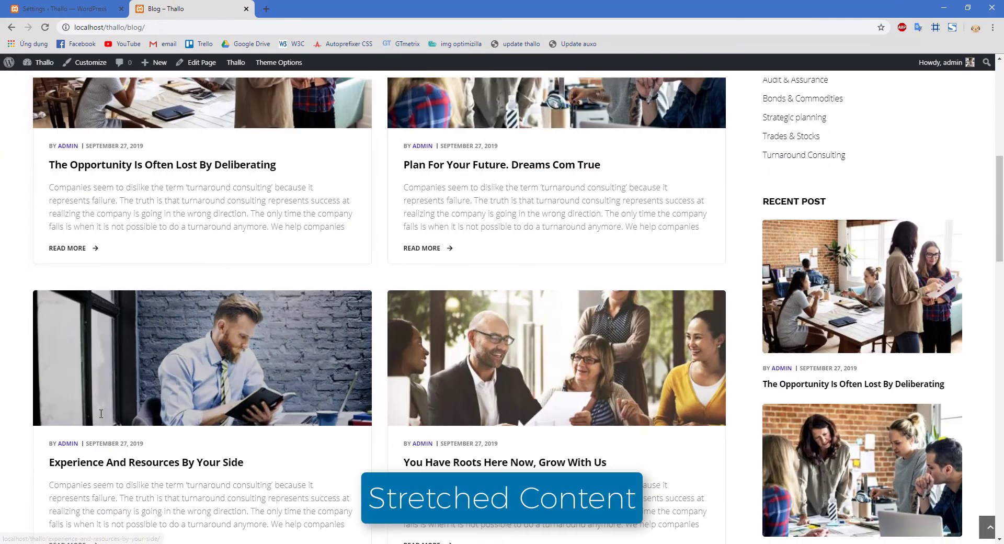
scroll(103, 415, down, 13)
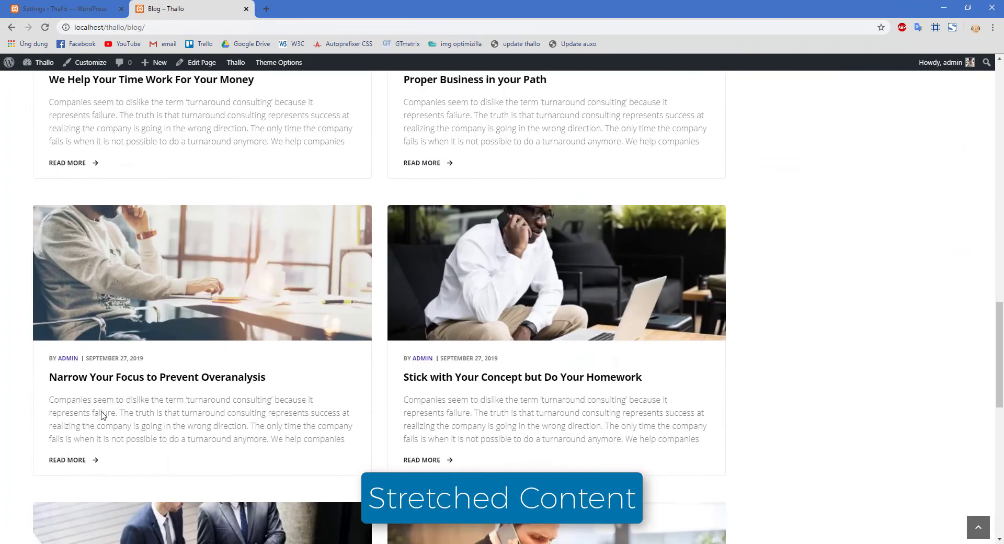
scroll(103, 416, down, 2)
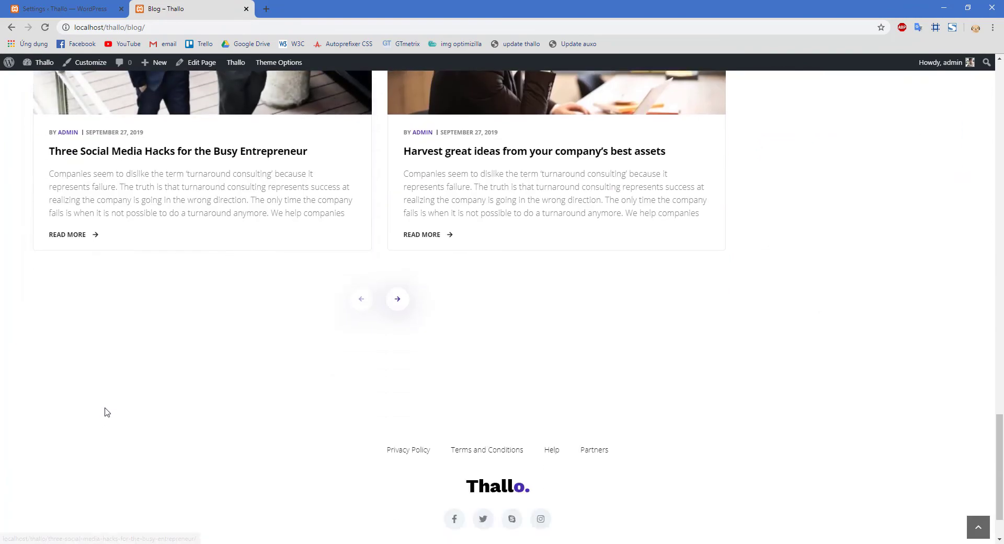
- Return to the theme options, set the blog archive's Stretched Content to Off, and save the options
click(65, 9)
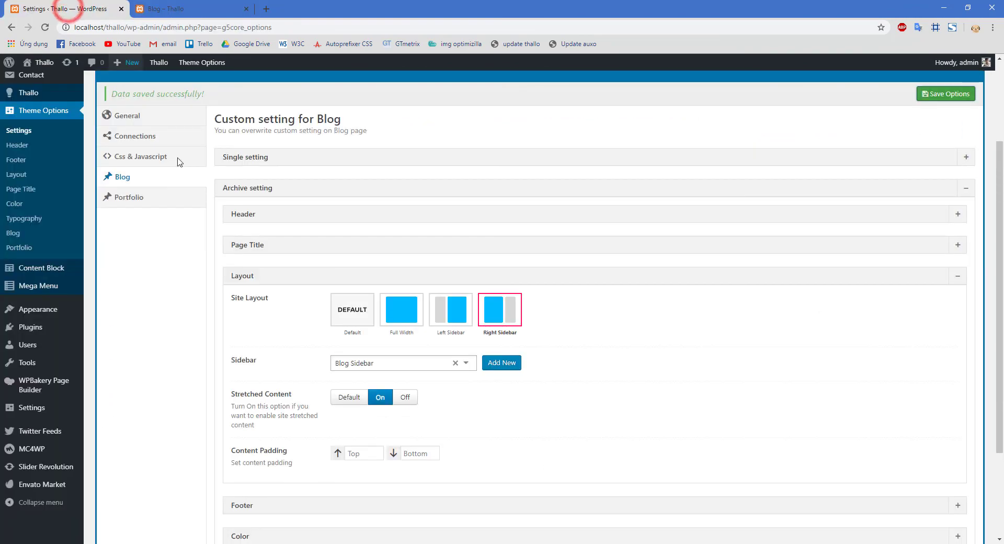
click(403, 398)
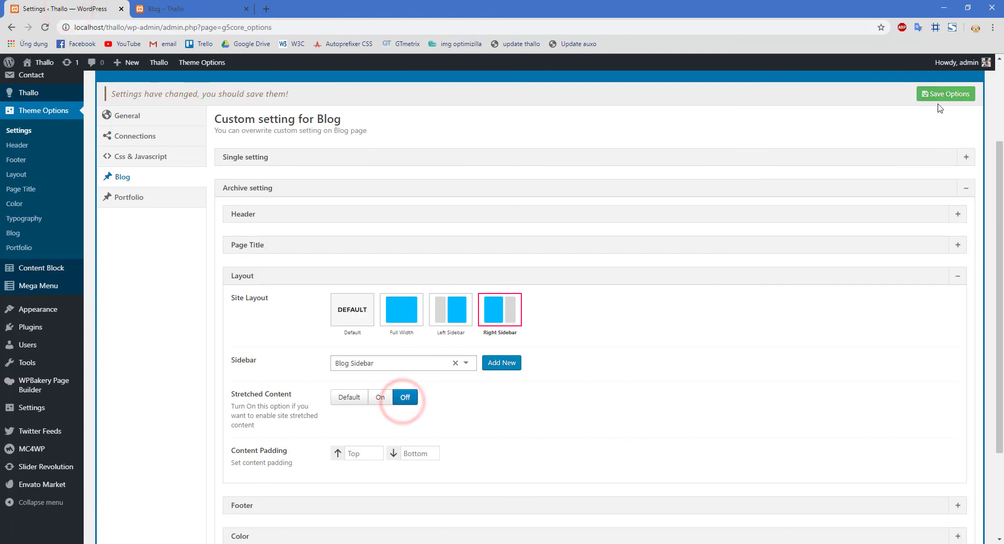
click(940, 94)
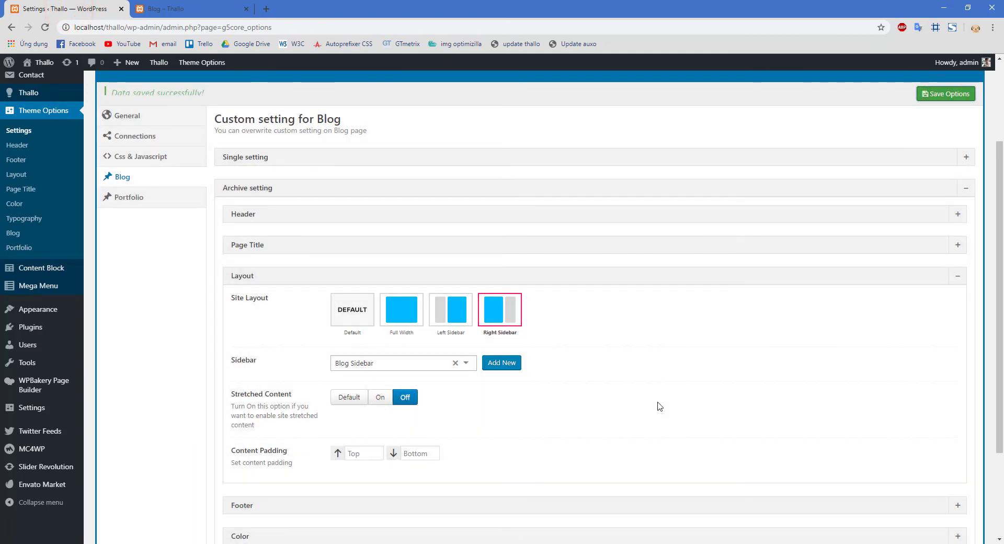
- Set the blog archive's Content Padding to 200 for top and bottom, save the options, and check the spacing on the reloaded Blog page
click(358, 455)
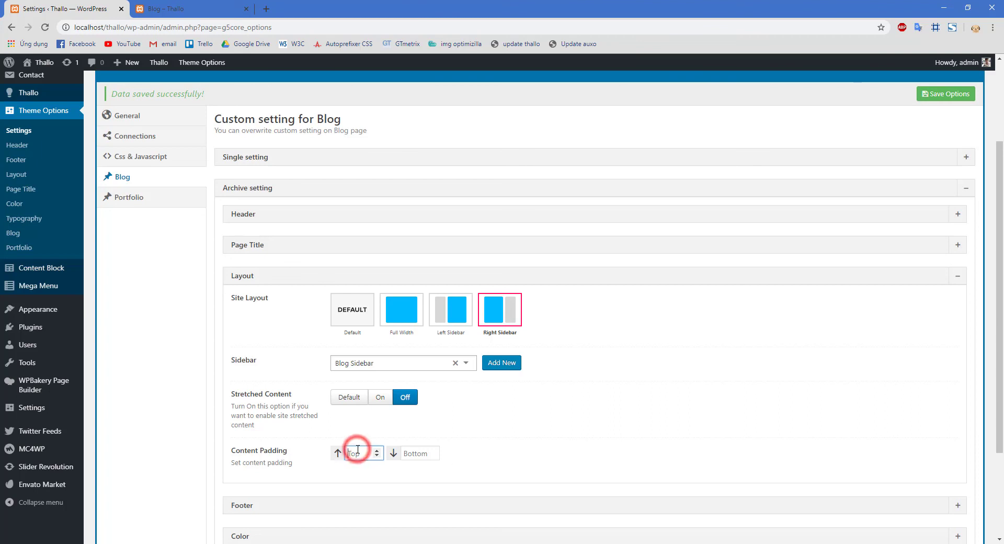
text(200)
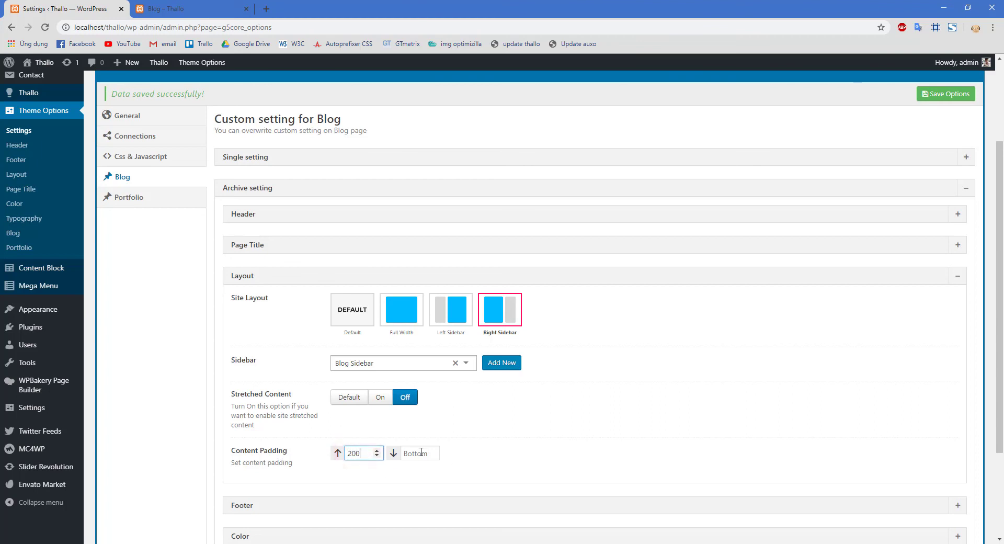
click(421, 452)
text(200)
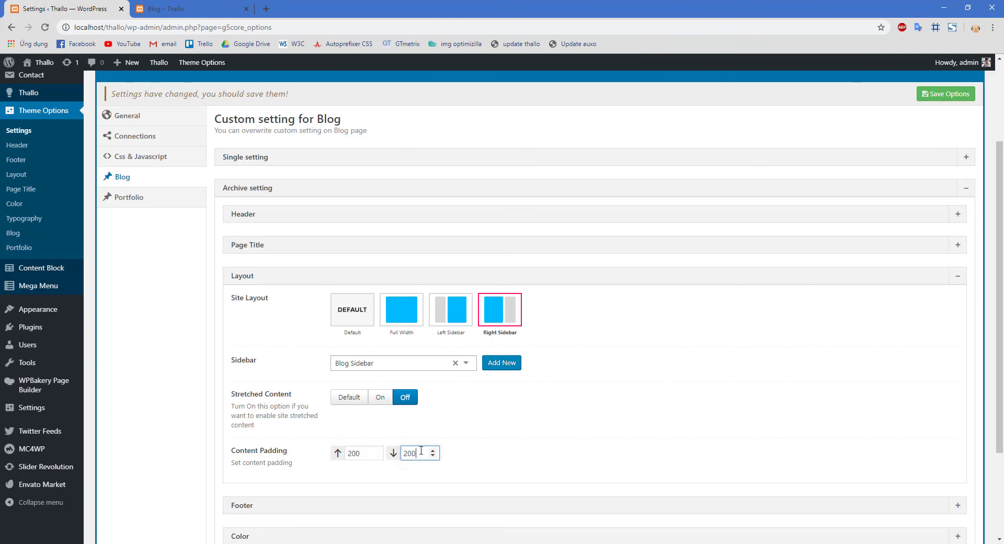
click(943, 92)
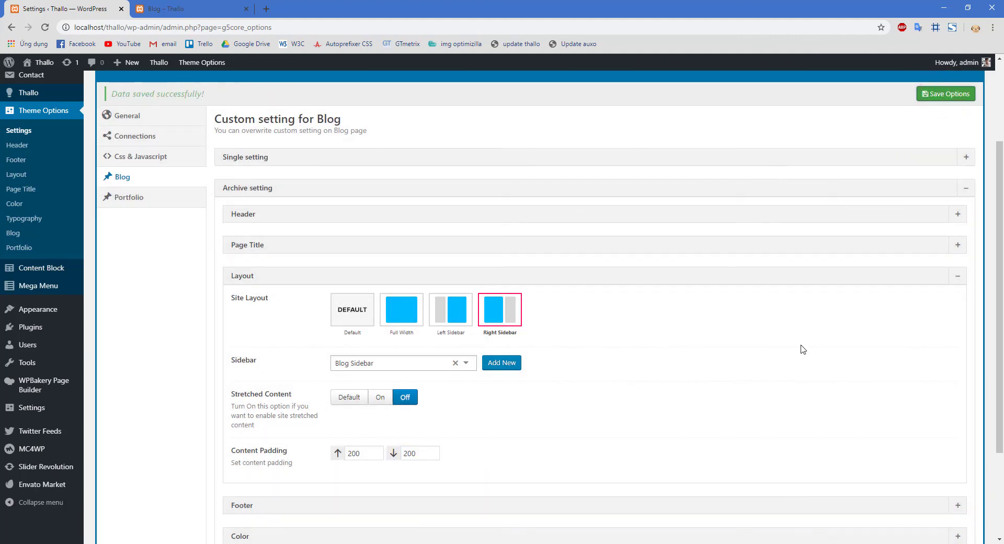
click(208, 4)
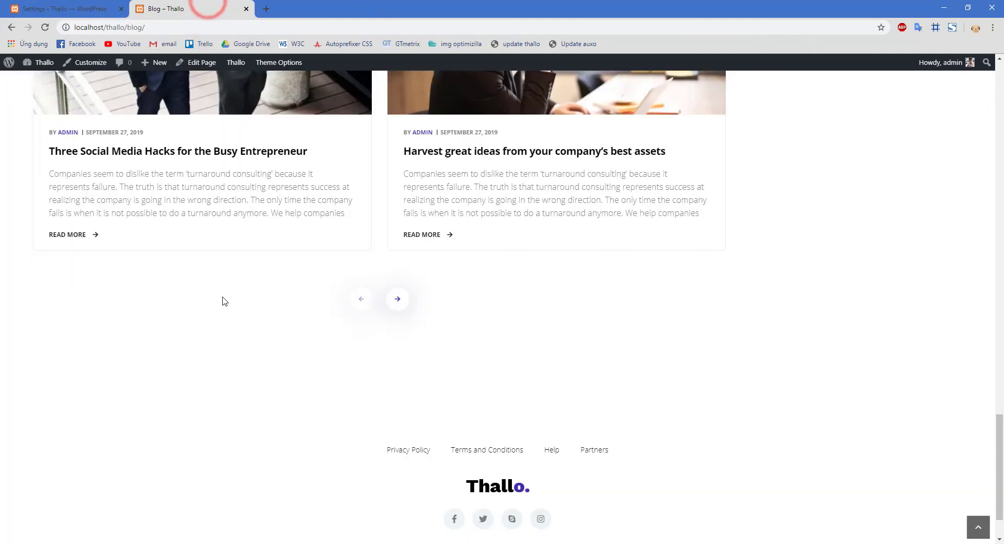
scroll(241, 303, up, 20)
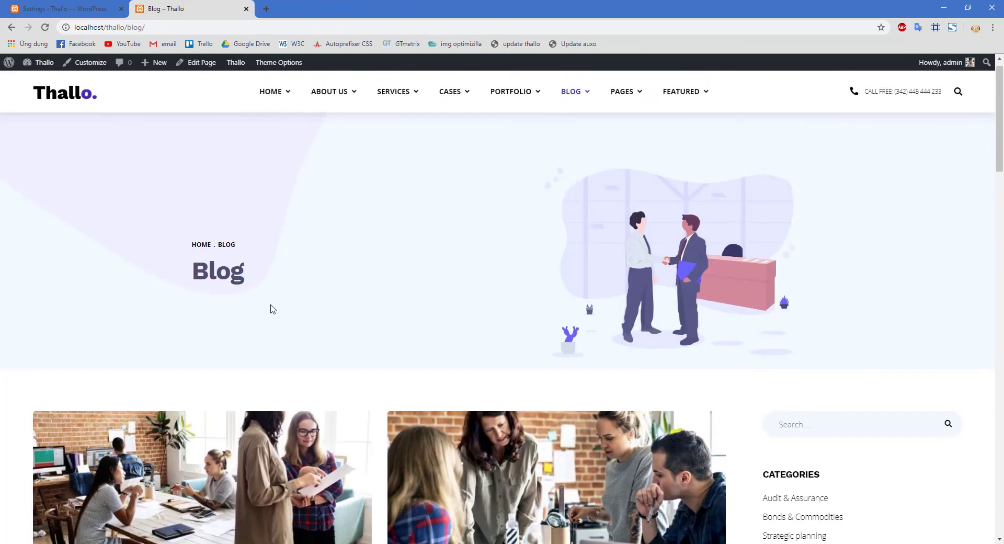
key(F5)
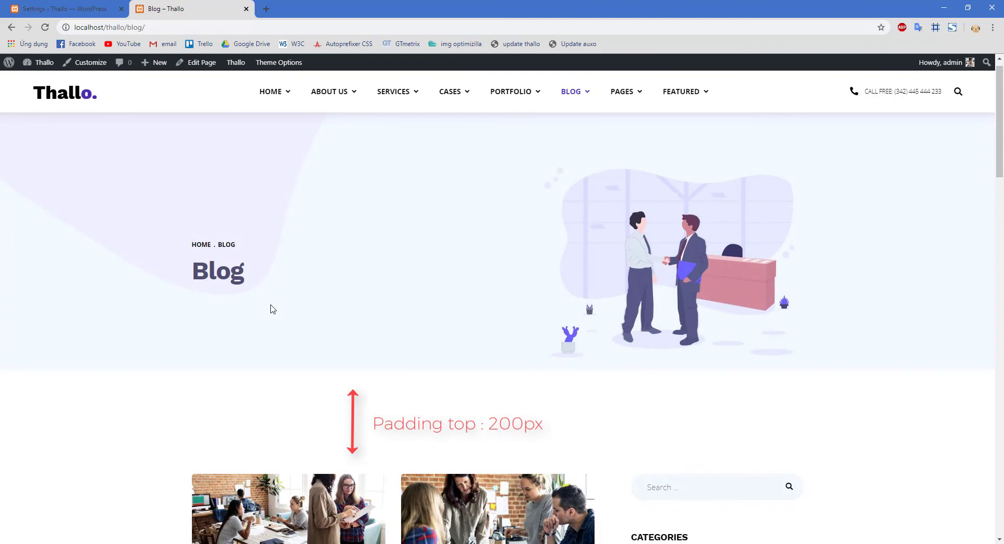
- Examine the content padding at the end of the Blog page, between the pagination and the footer
scroll(387, 334, down, 20)
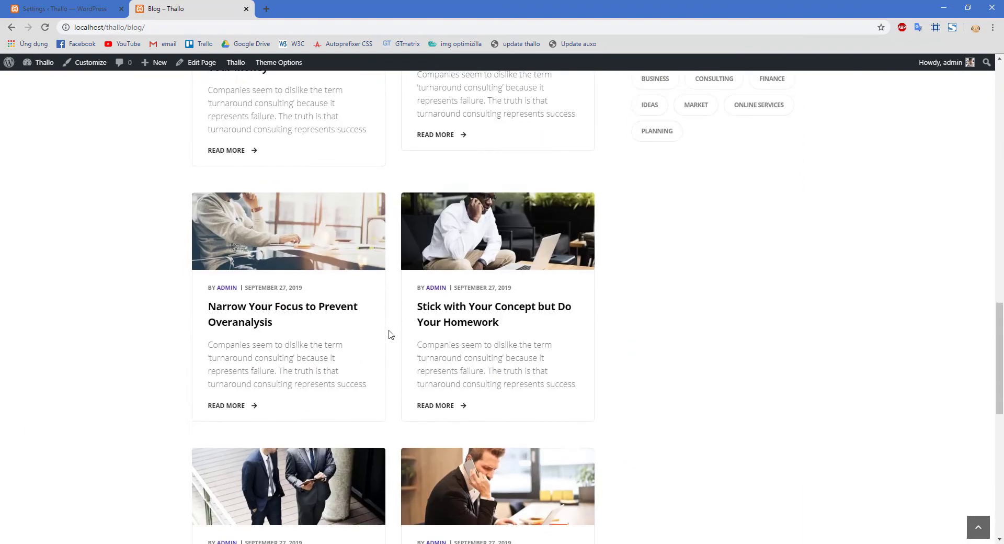
scroll(389, 335, down, 2)
scroll(343, 372, down, 1)
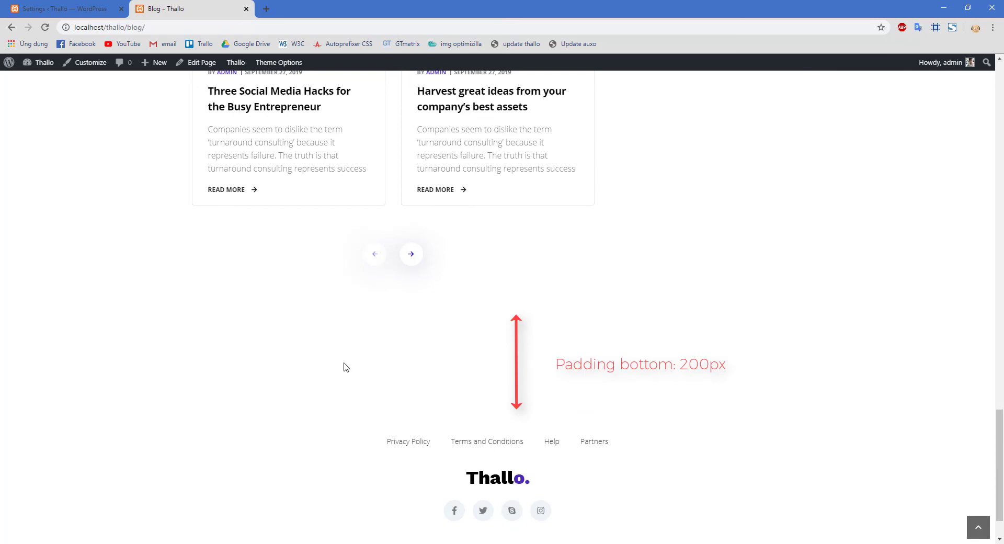
- Set Footer Enable to Off in the blog archive's Footer settings, save the options, and check the end of the Blog page
click(65, 8)
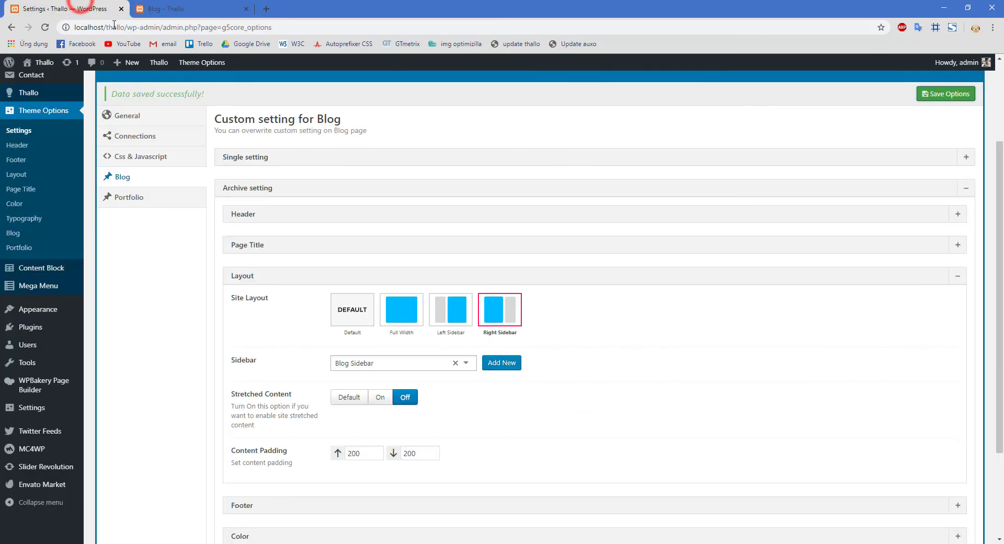
click(399, 274)
click(370, 333)
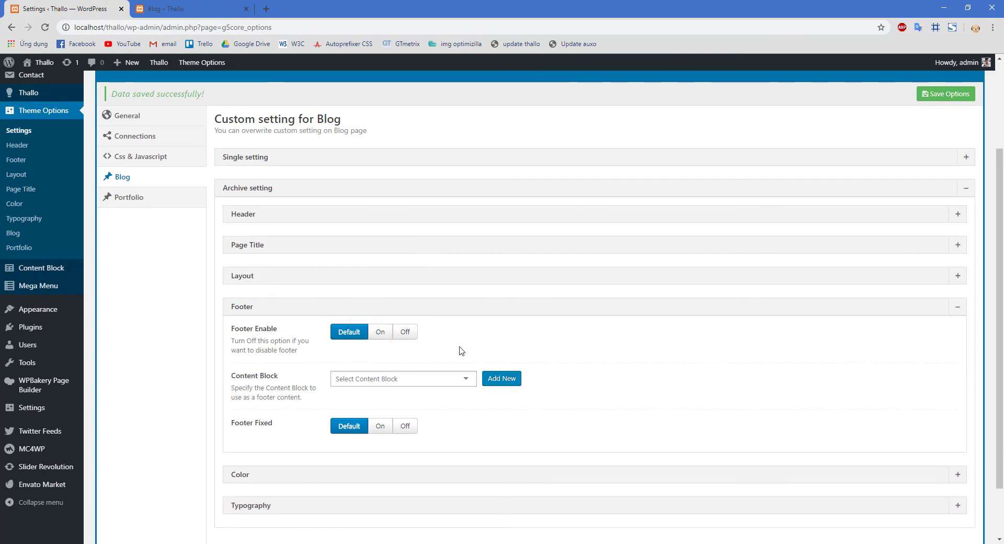
click(403, 333)
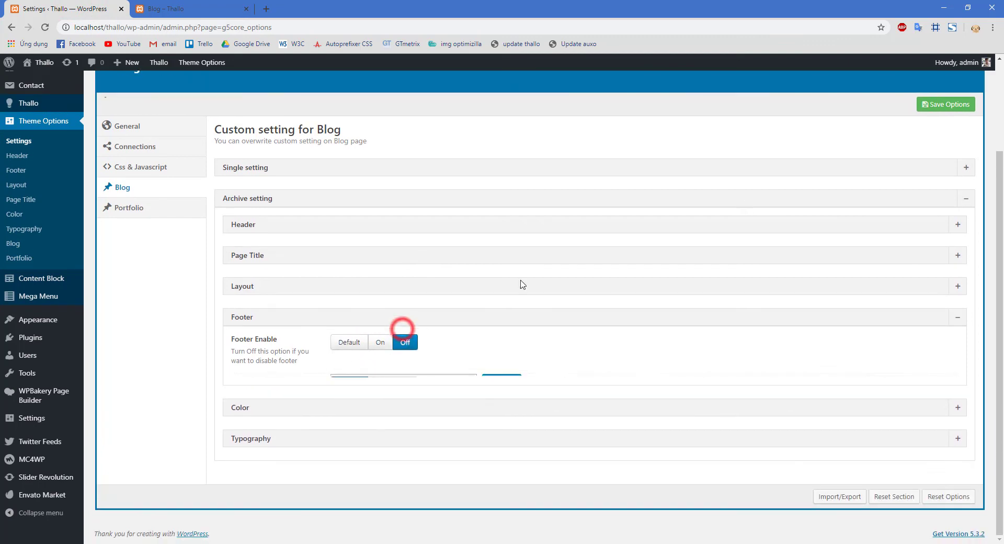
click(947, 108)
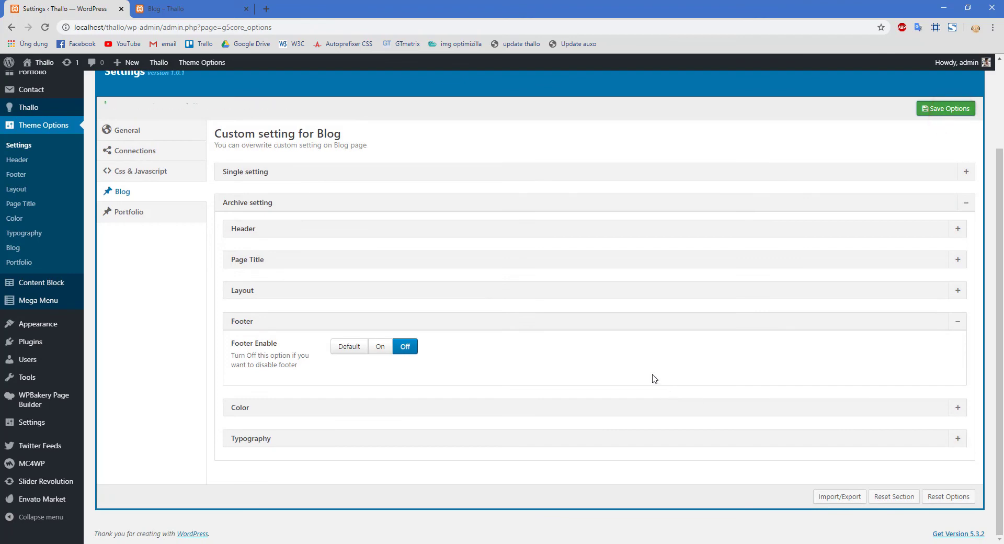
click(228, 8)
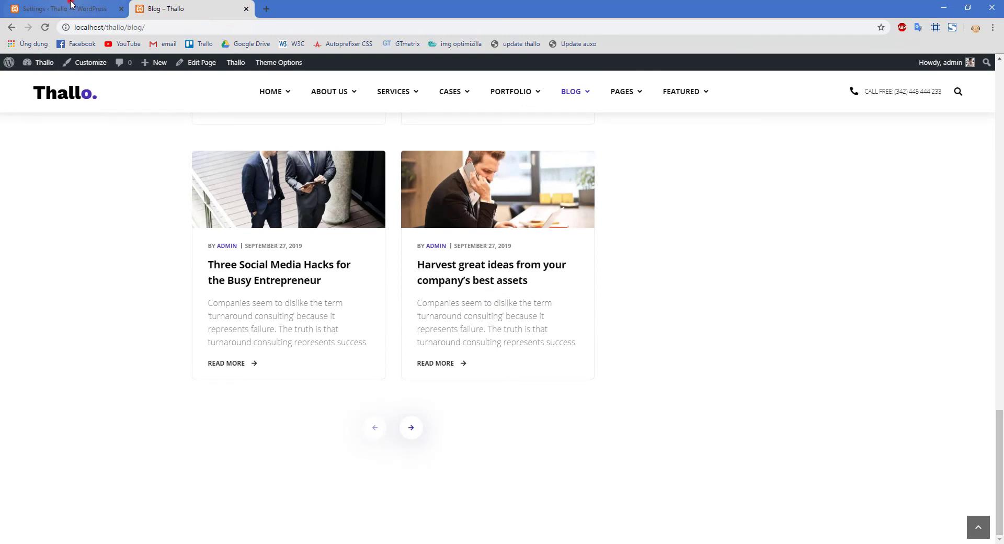
- Set the blog archive's Footer Enable to On with Footer 01 as its Content Block, save the options, and check the Blog page footer
click(71, 7)
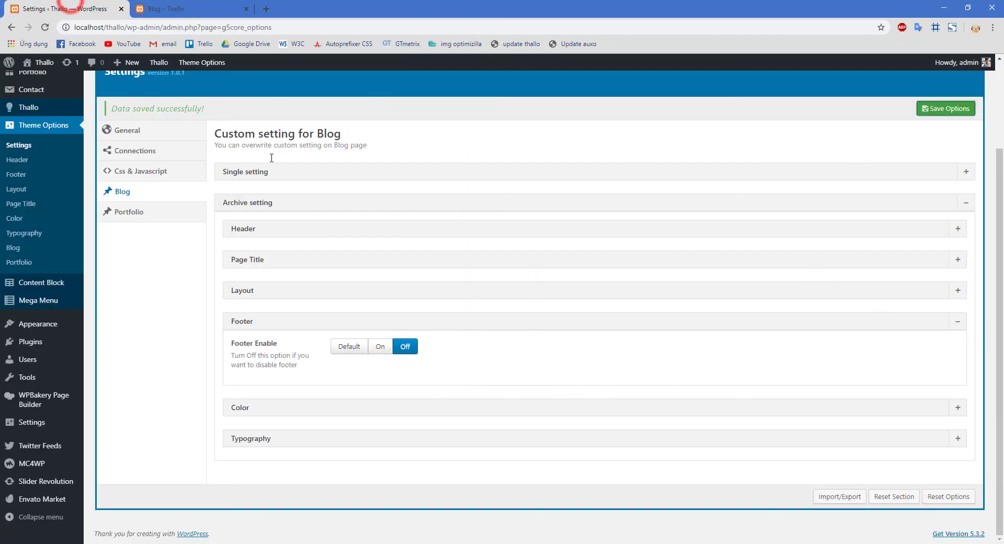
click(379, 350)
click(466, 377)
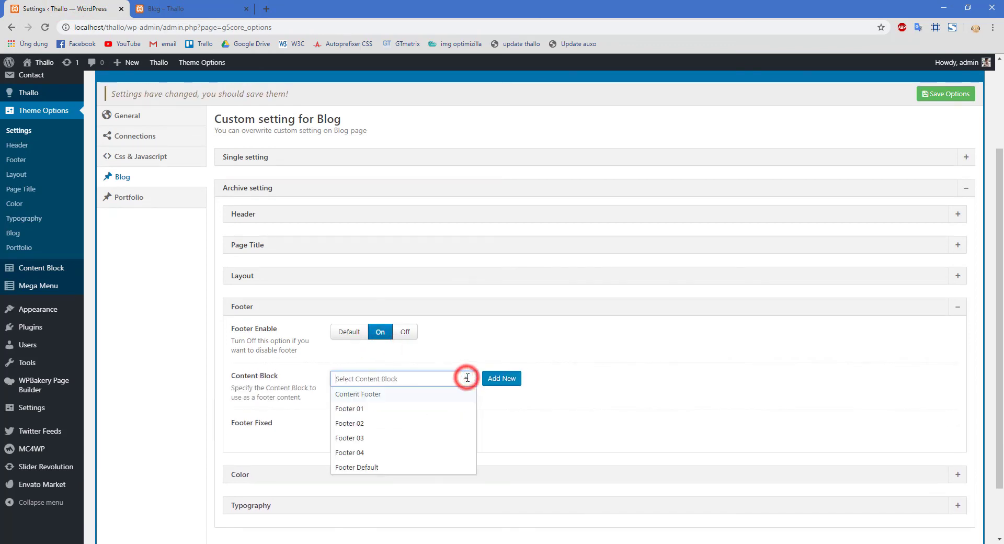
click(400, 409)
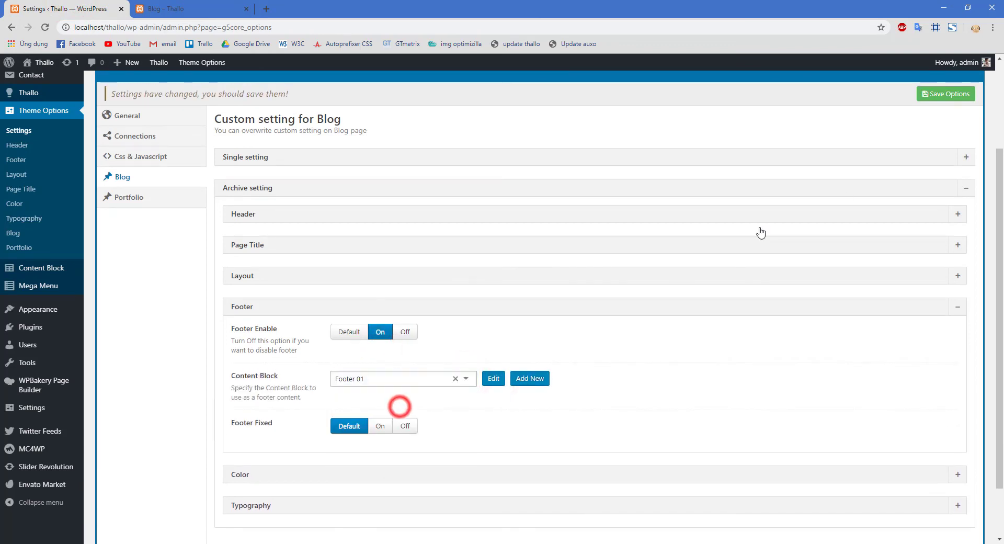
click(934, 94)
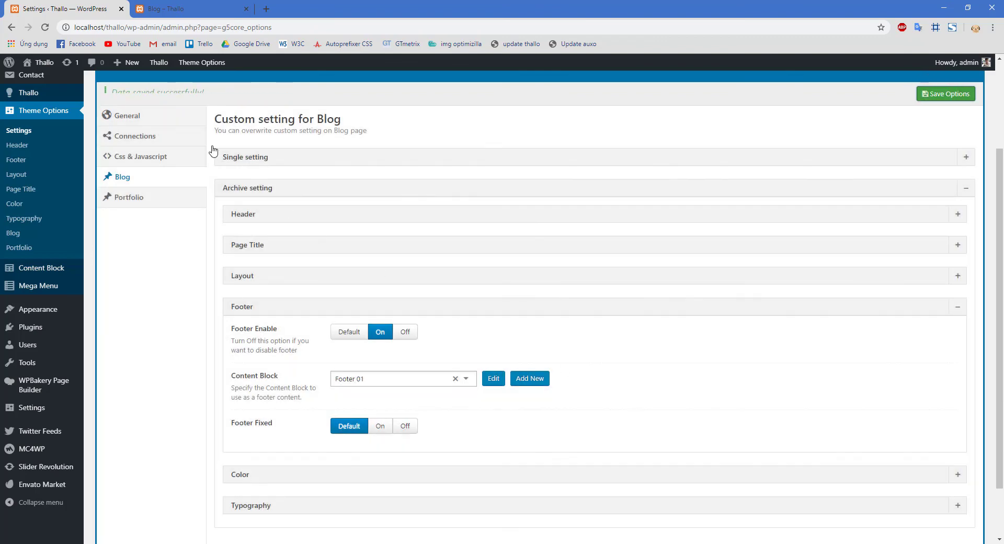
click(199, 6)
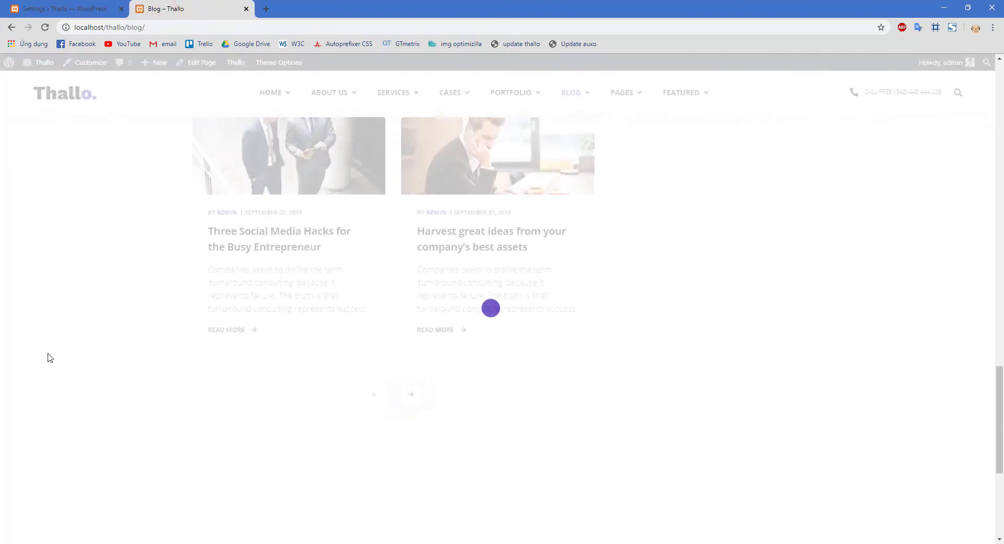
scroll(57, 371, down, 5)
scroll(63, 378, down, 1)
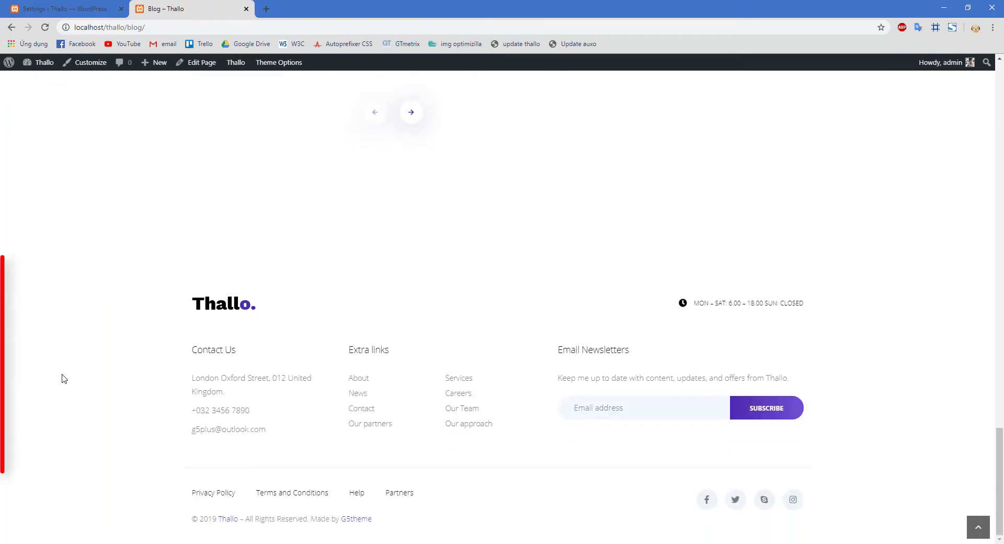
- Change the blog archive's footer Content Block to Footer 04, save the options, and check the footer on the Blog page
click(46, 9)
click(465, 378)
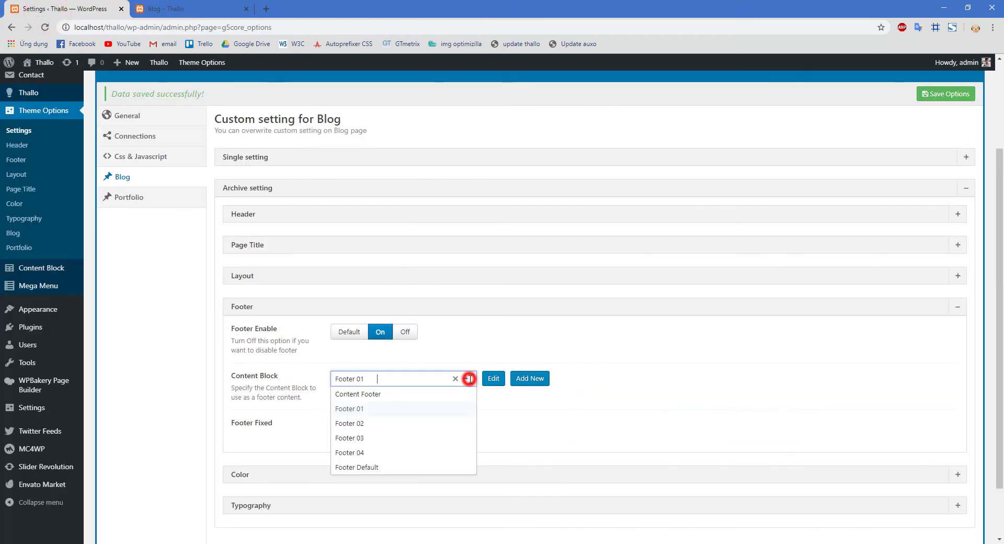
click(401, 452)
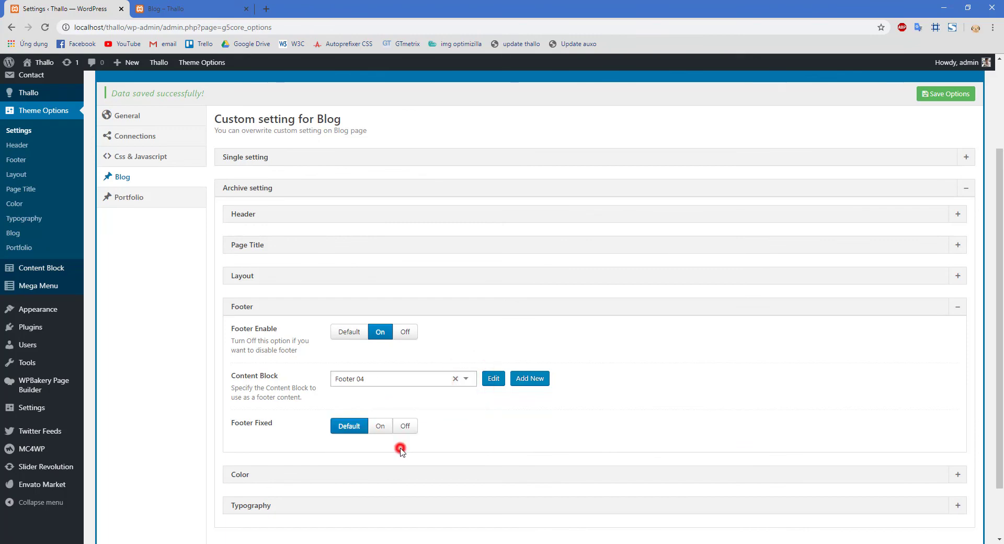
click(935, 99)
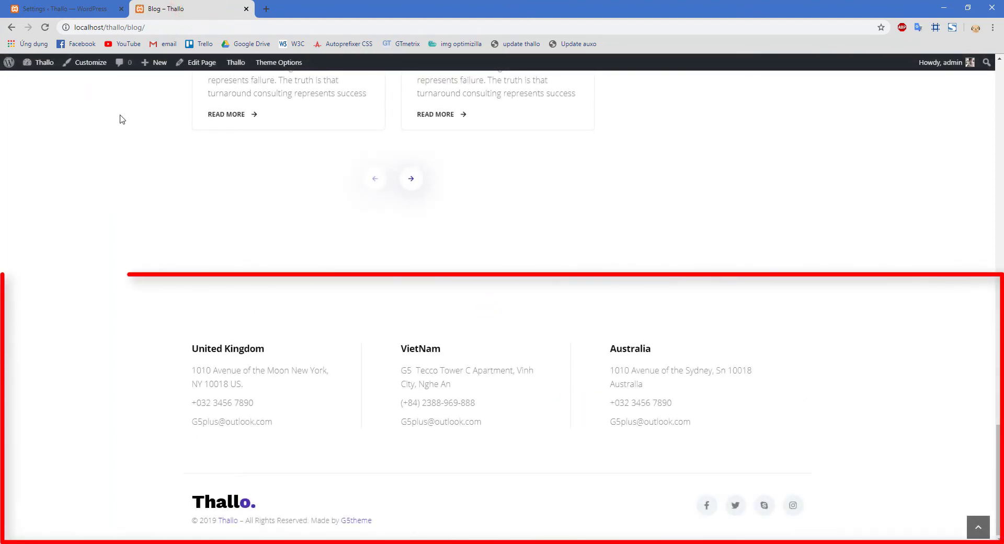
- Set the blog archive's Footer Fixed to On, save the options, and check how the footer behaves while scrolling the Blog page
click(93, 10)
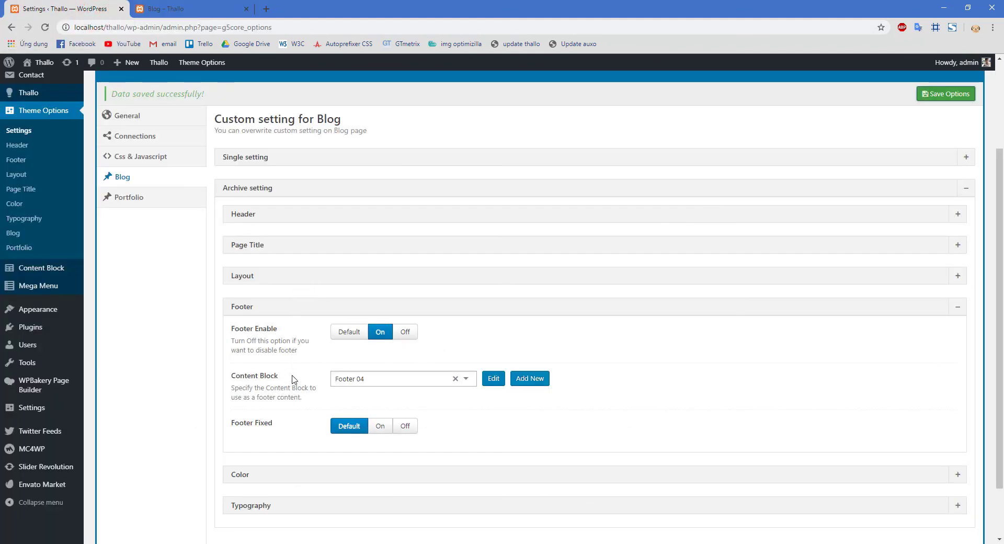
click(381, 427)
click(949, 95)
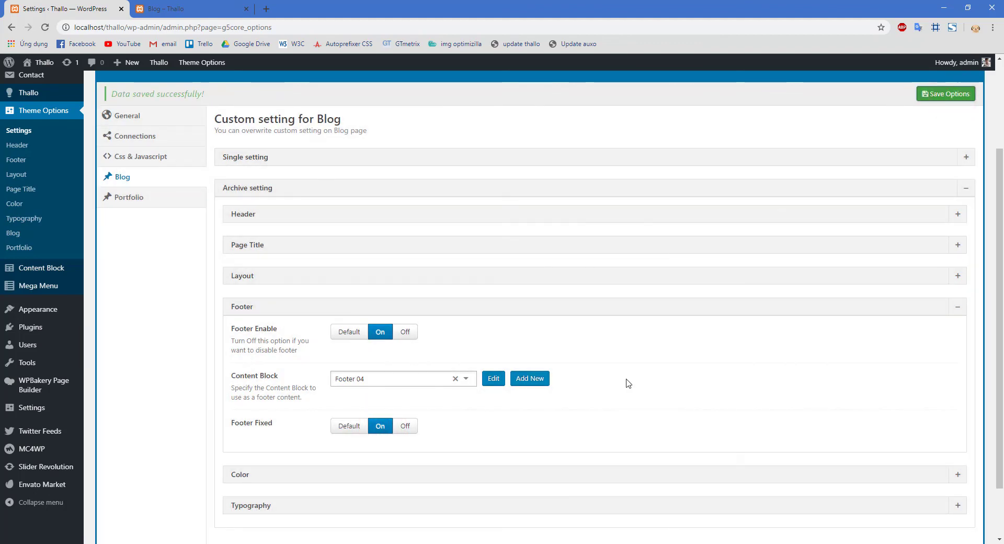
click(186, 8)
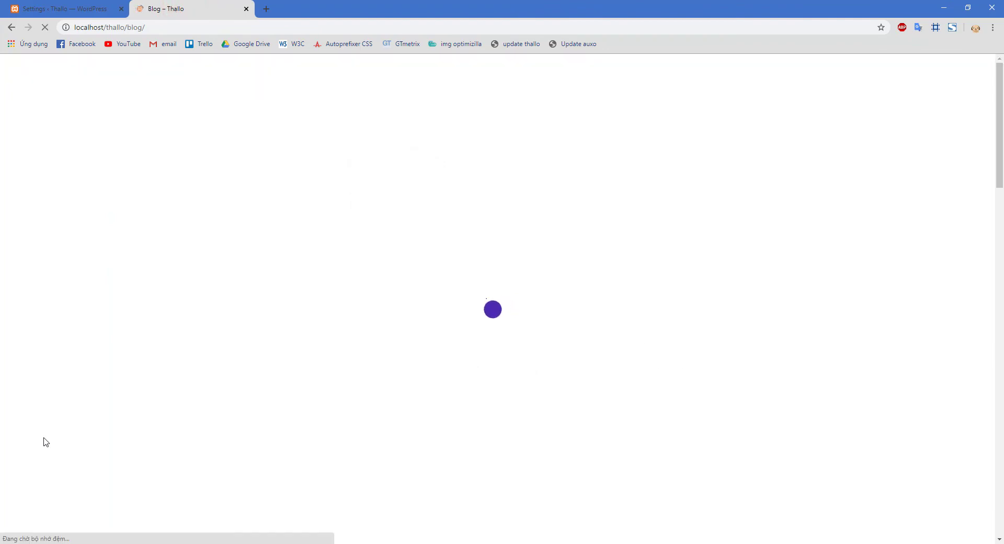
scroll(45, 442, down, 5)
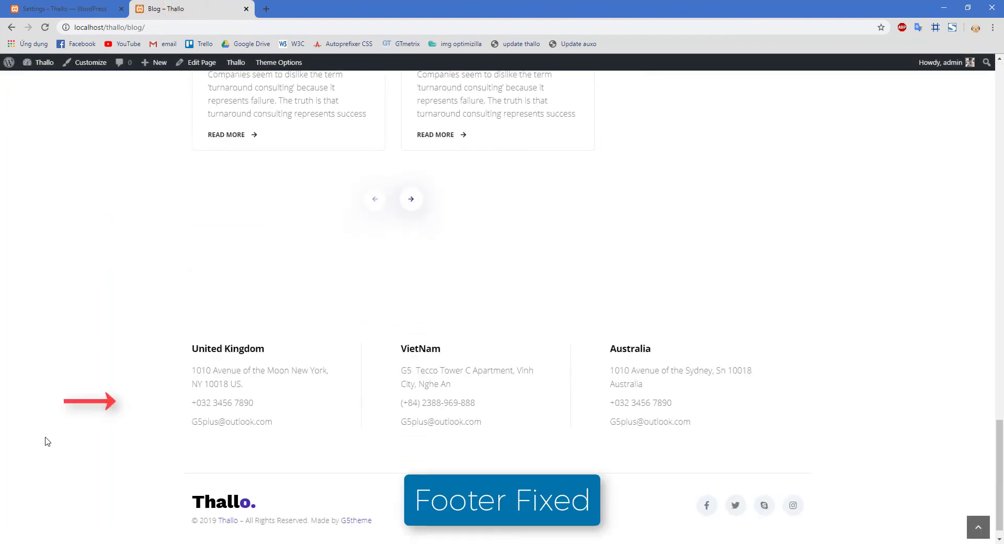
scroll(46, 441, up, 8)
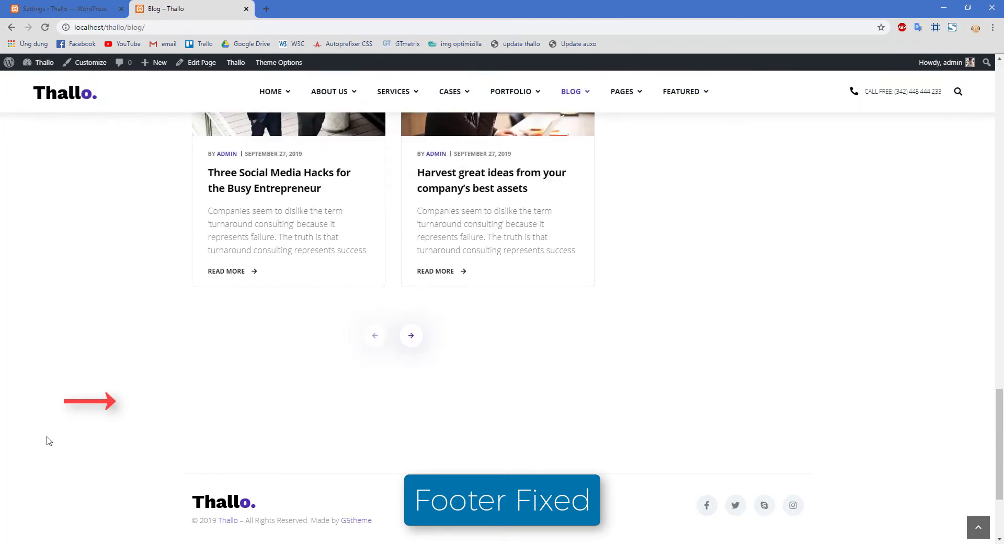
scroll(48, 441, down, 8)
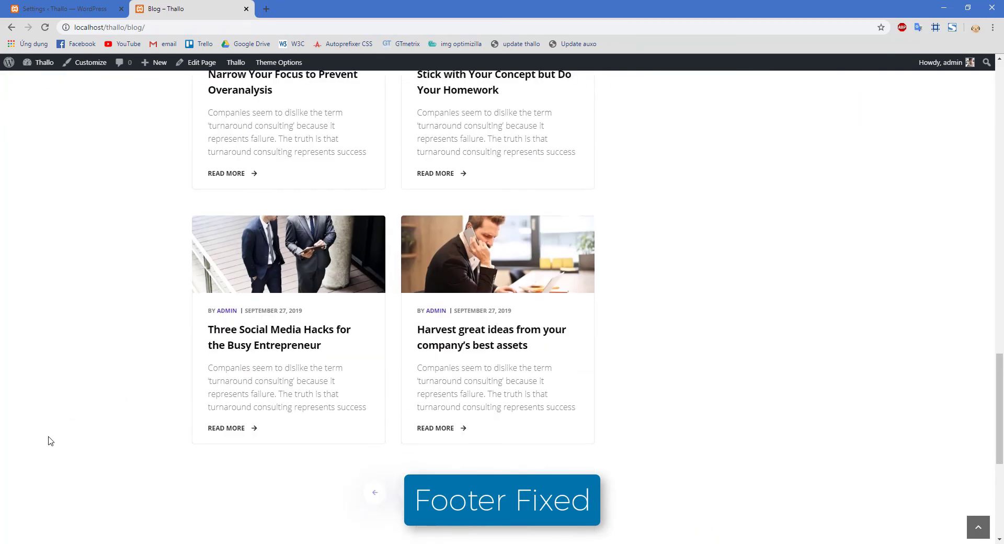
scroll(48, 441, up, 8)
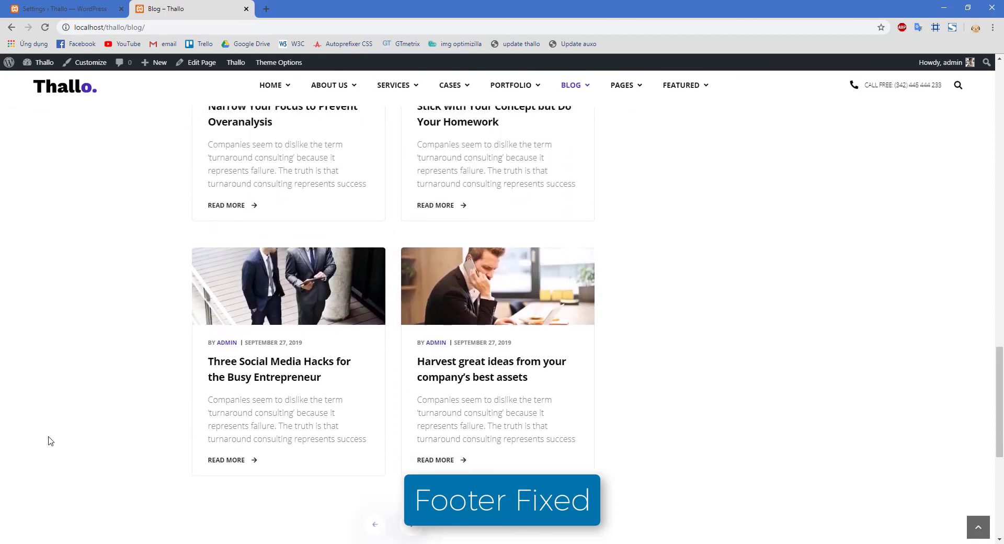
scroll(48, 440, down, 5)
scroll(48, 440, down, 1)
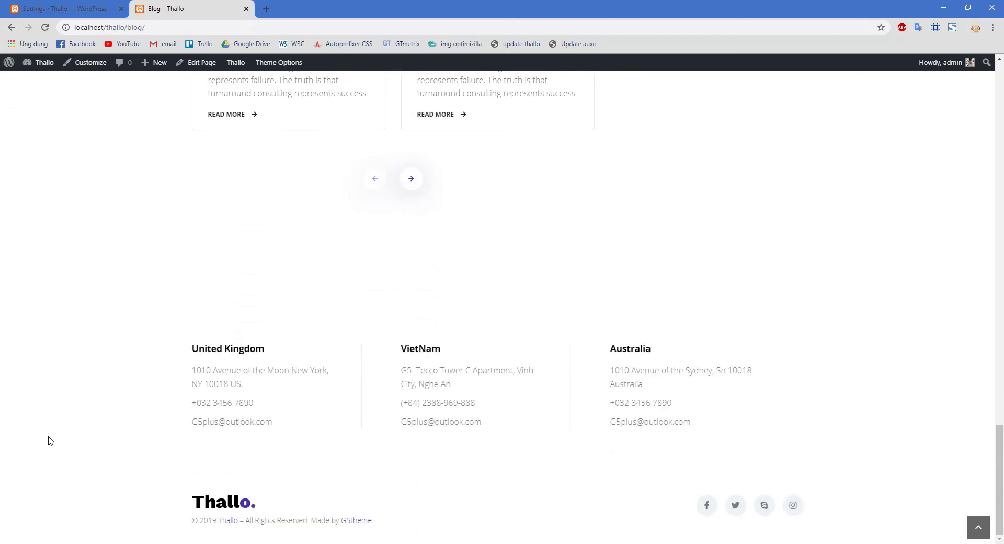
- Return to the theme options and set the blog archive's Footer Fixed to Off
click(42, 11)
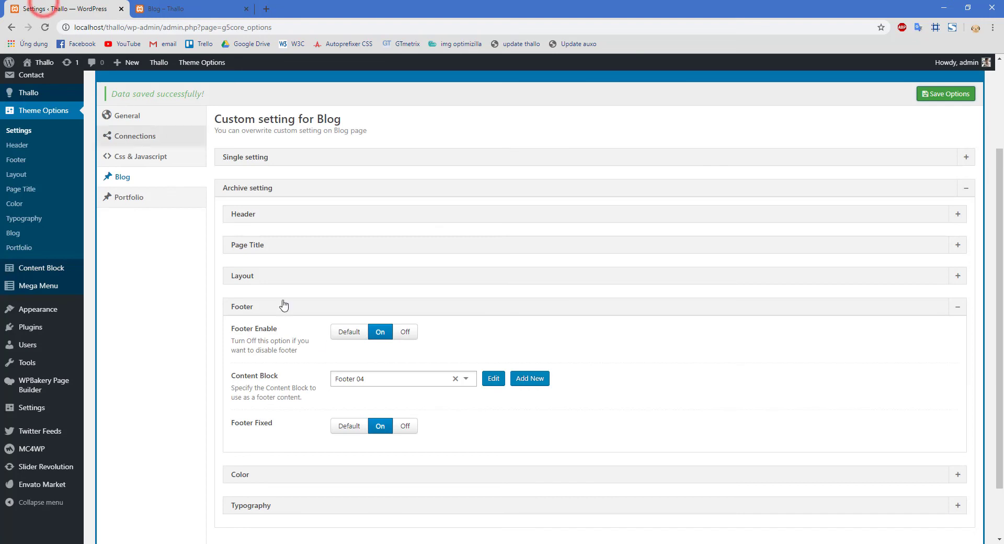
click(411, 428)
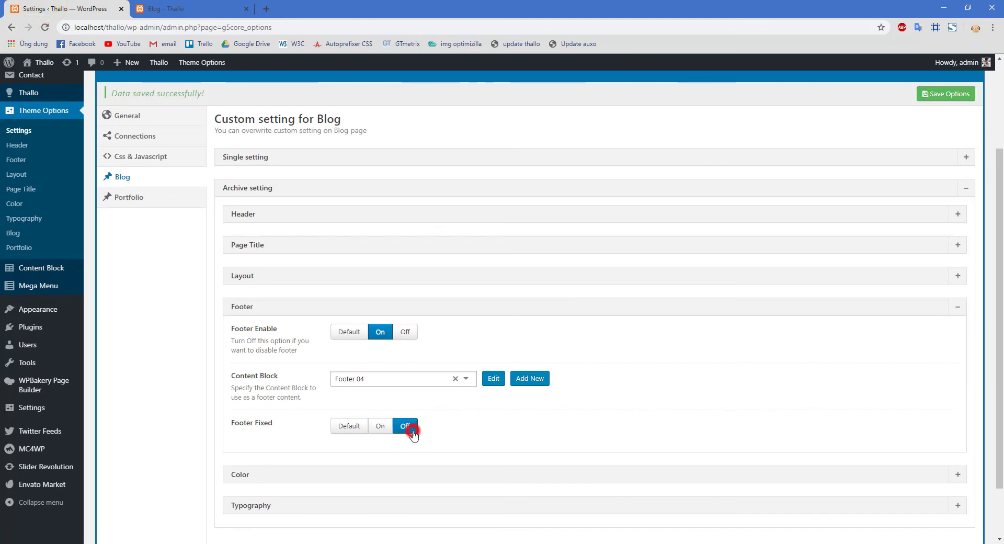
- Select the Color 01 color preset and the Typography 01 typography preset for the blog archive, and save the options
click(434, 474)
scroll(433, 468, down, 2)
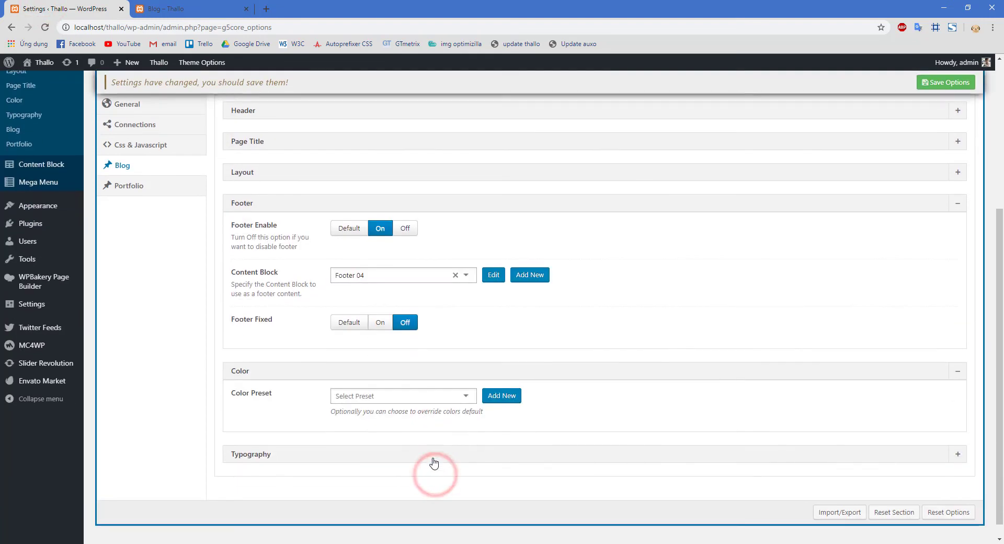
click(421, 438)
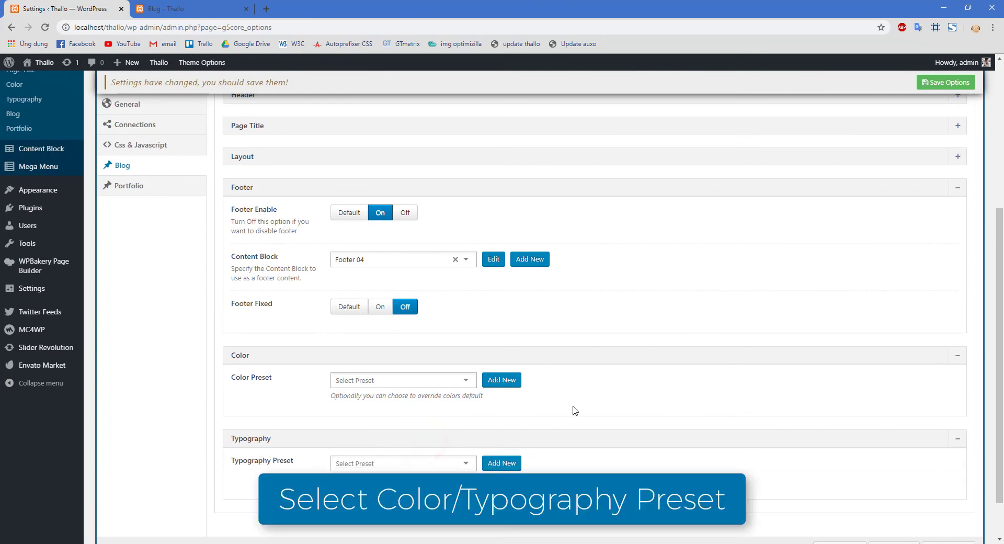
click(467, 380)
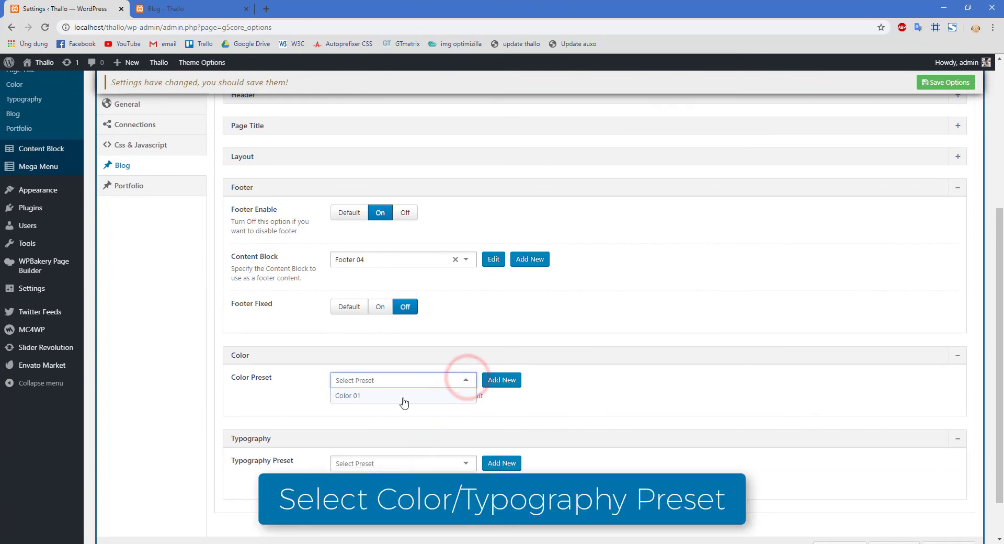
click(403, 396)
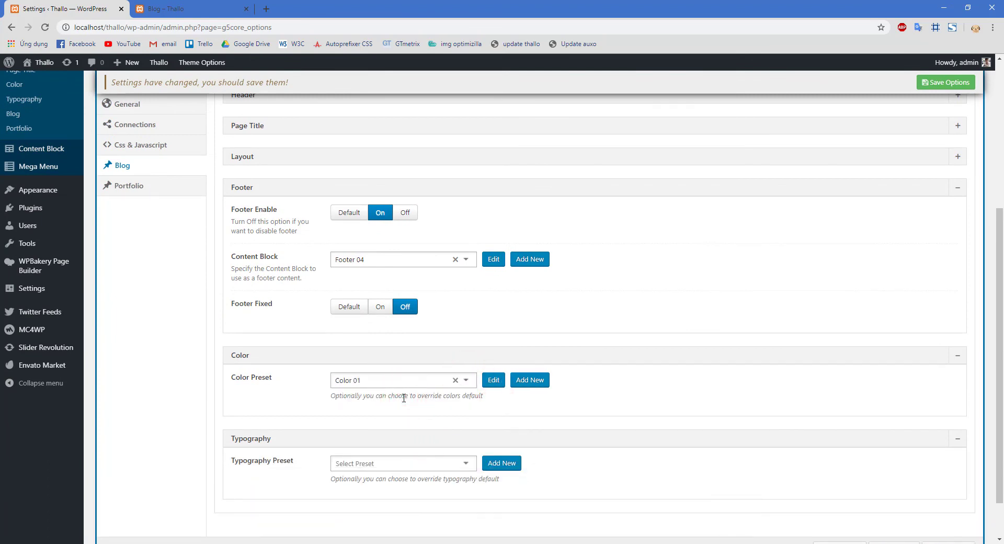
click(465, 463)
click(398, 477)
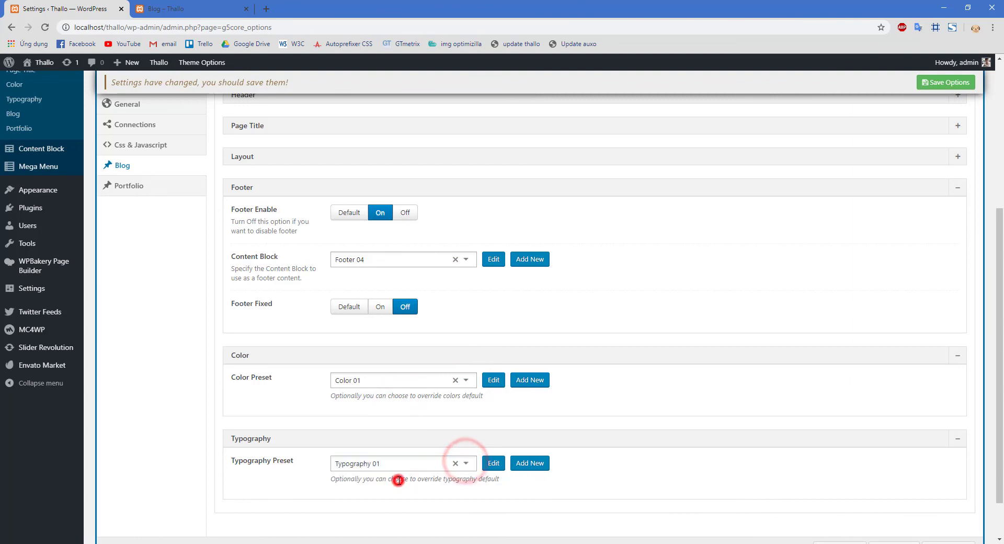
click(944, 83)
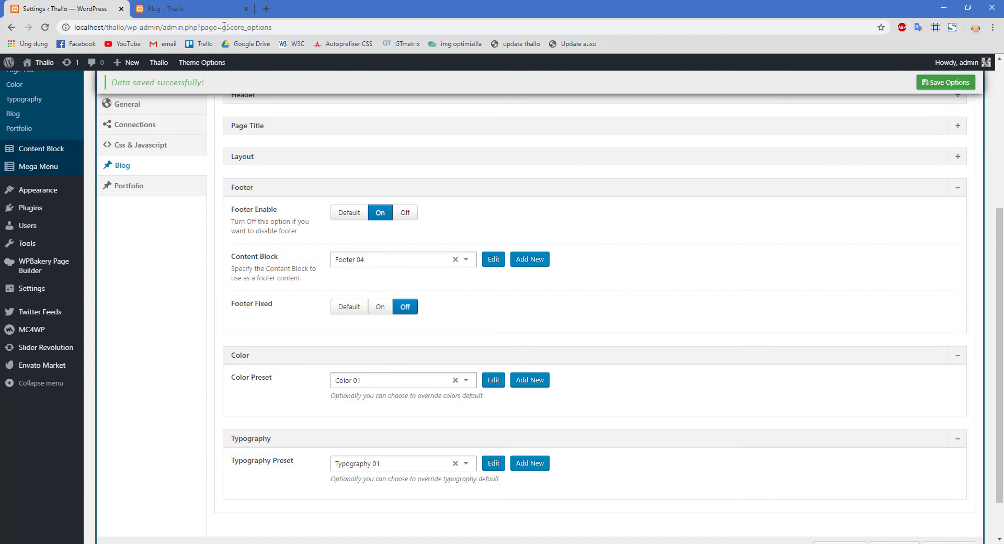
- Examine the colors and typography on the Blog page, from the footer up through the posts and sidebar to the page title
click(177, 8)
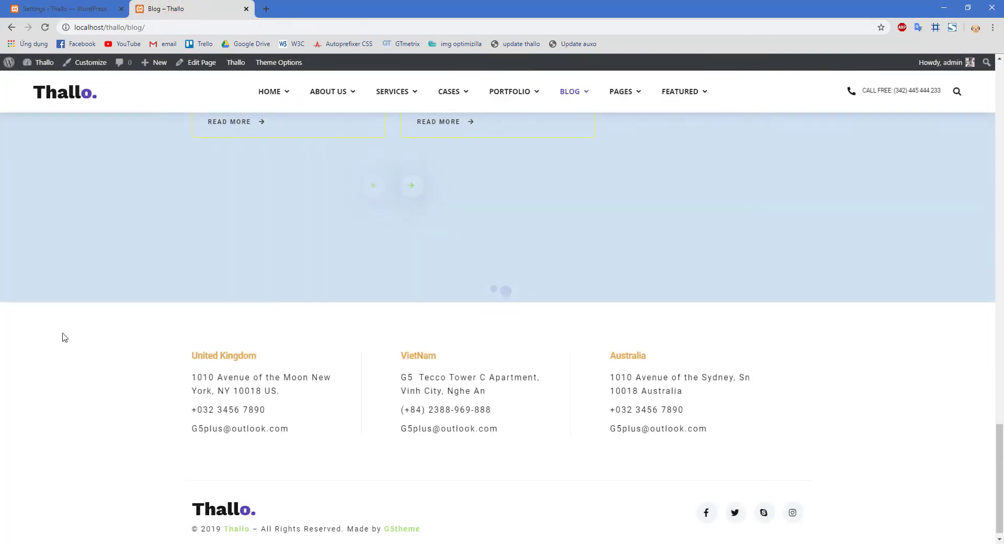
scroll(111, 425, down, 1)
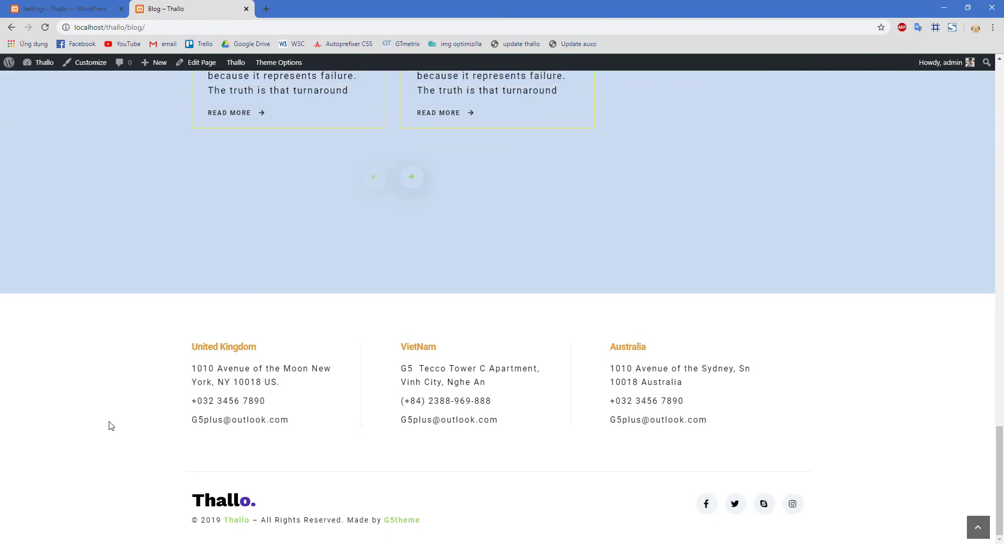
scroll(111, 425, up, 8)
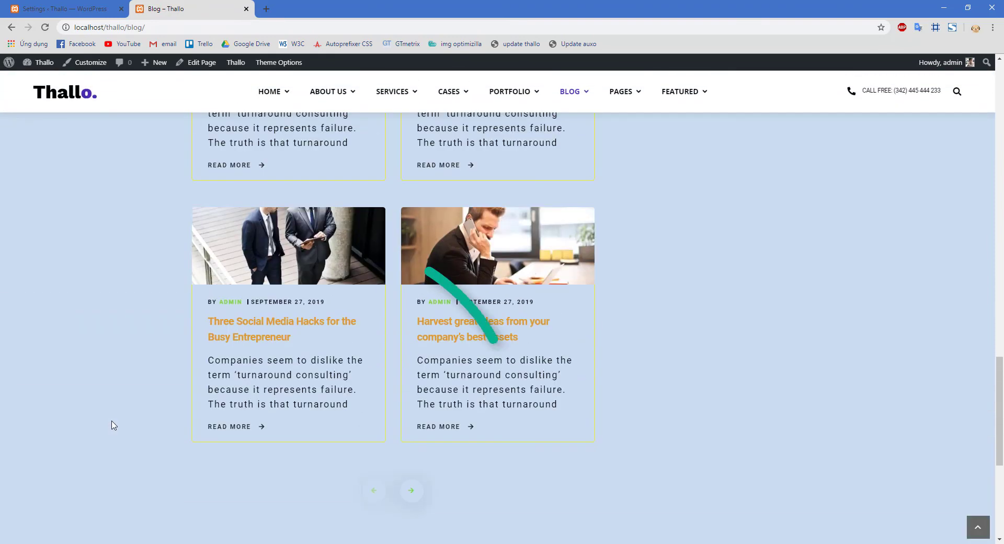
scroll(112, 424, up, 10)
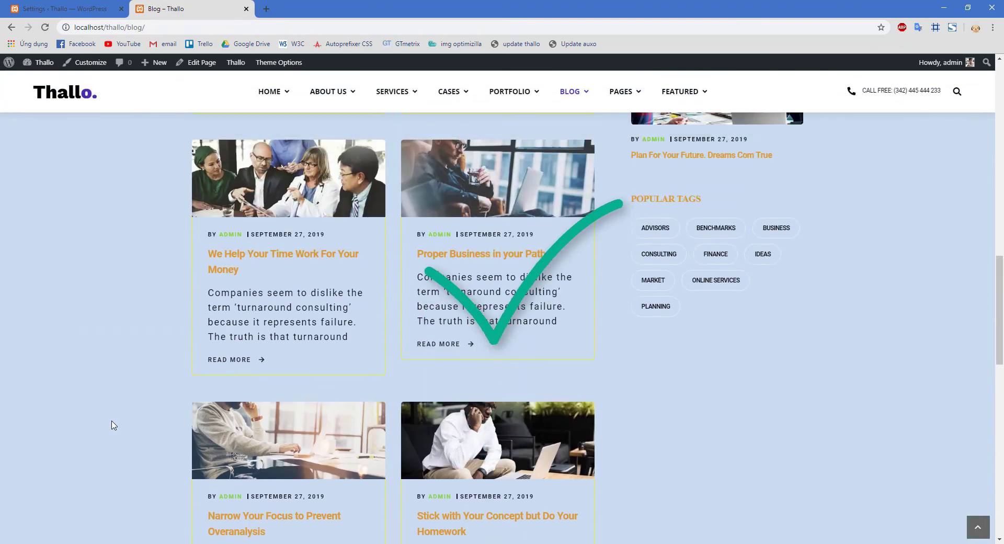
scroll(114, 424, up, 6)
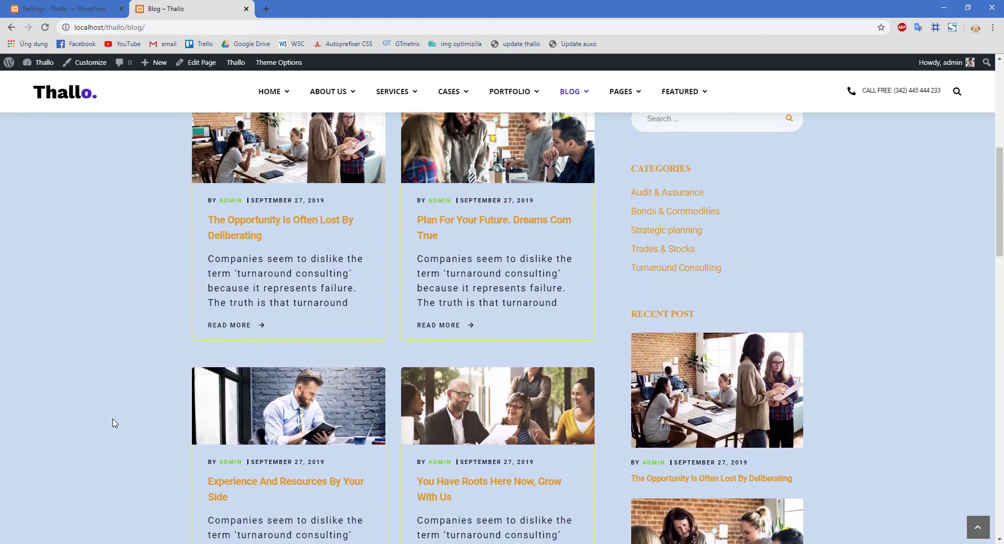
scroll(115, 423, up, 6)
scroll(115, 422, up, 2)
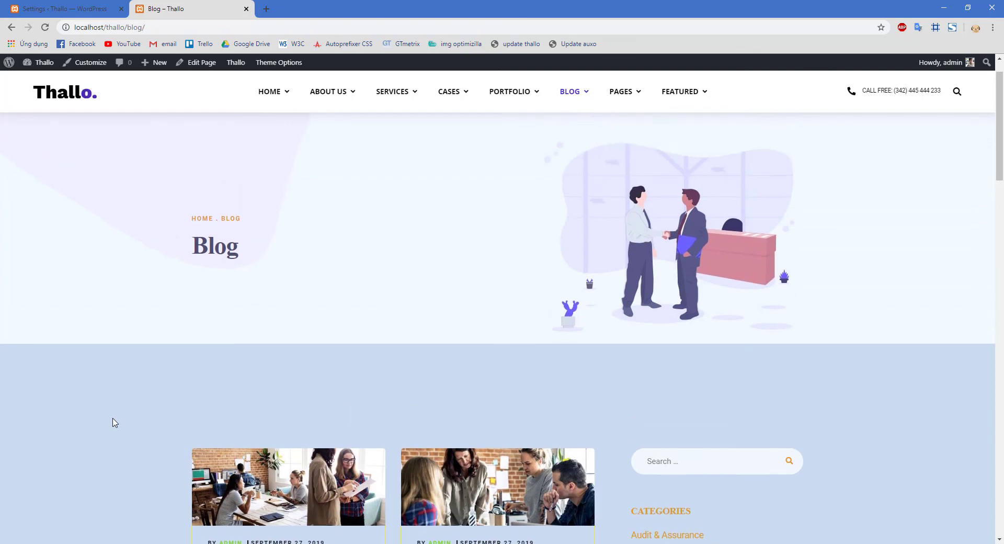